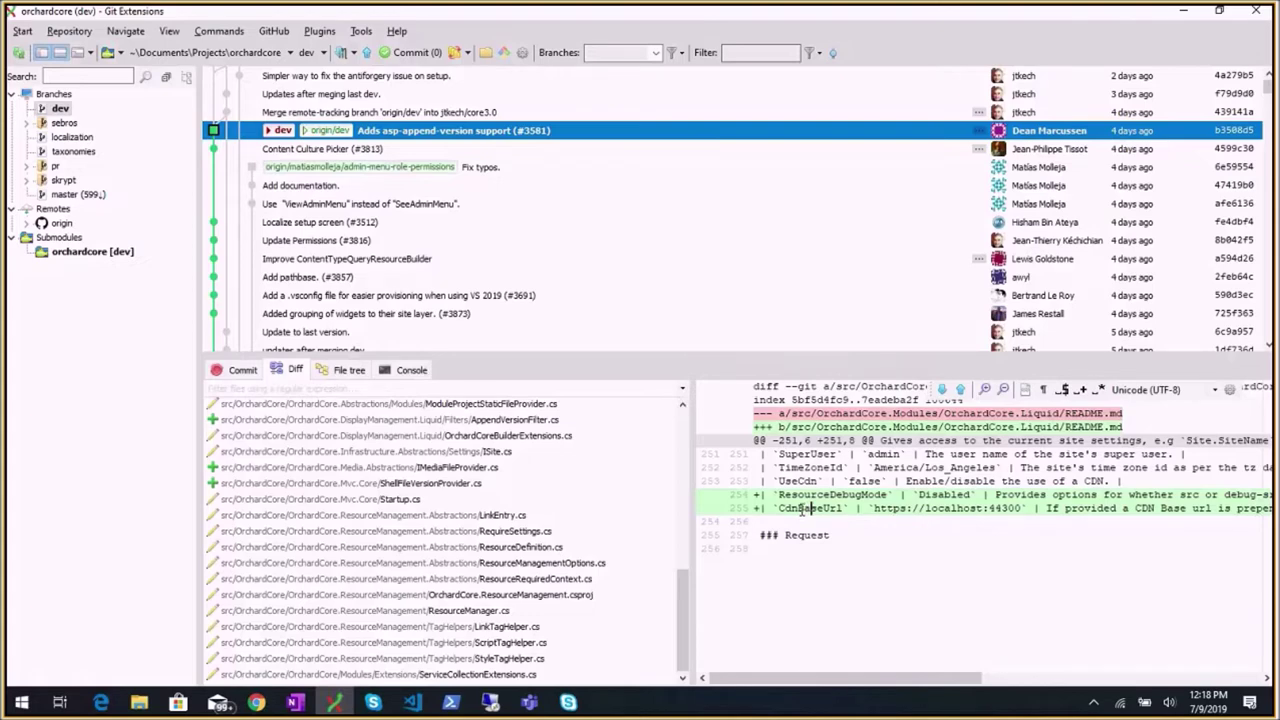
{"action": "scroll", "coordinate": [688, 422], "scroll_direction": "up", "scroll_amount": 10}
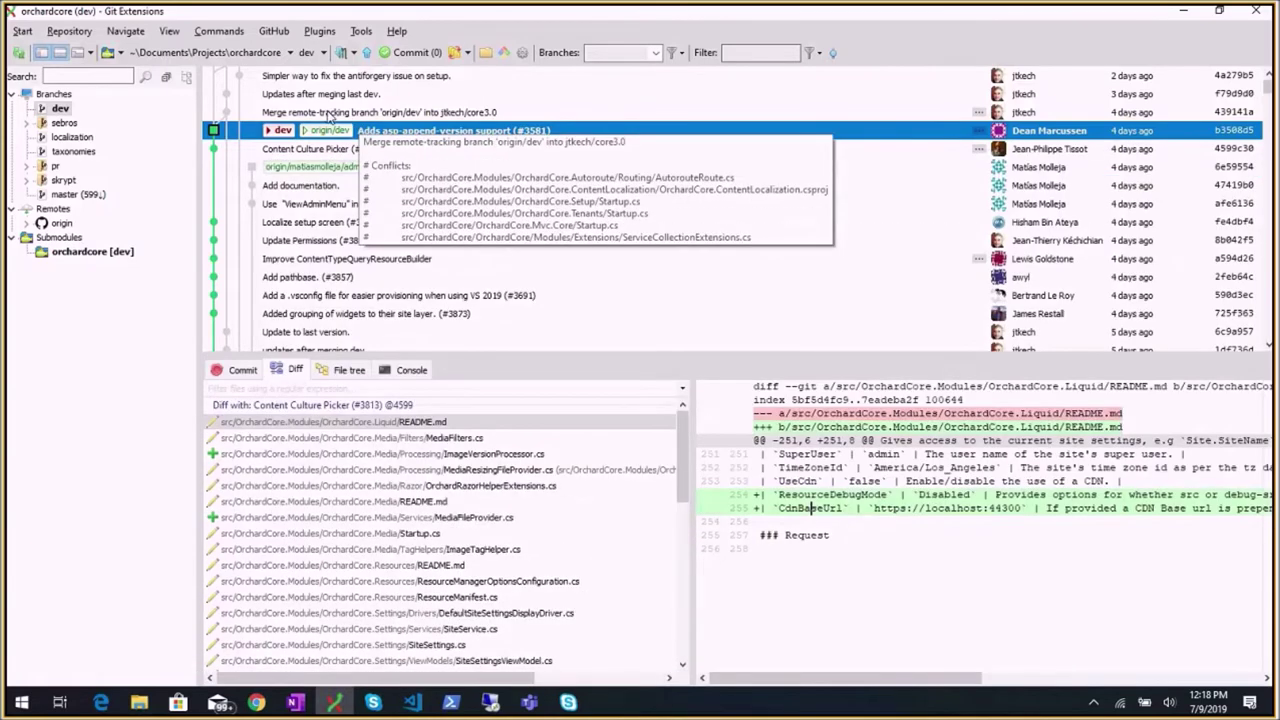
{"action": "scroll", "coordinate": [330, 115], "scroll_direction": "up", "scroll_amount": 2}
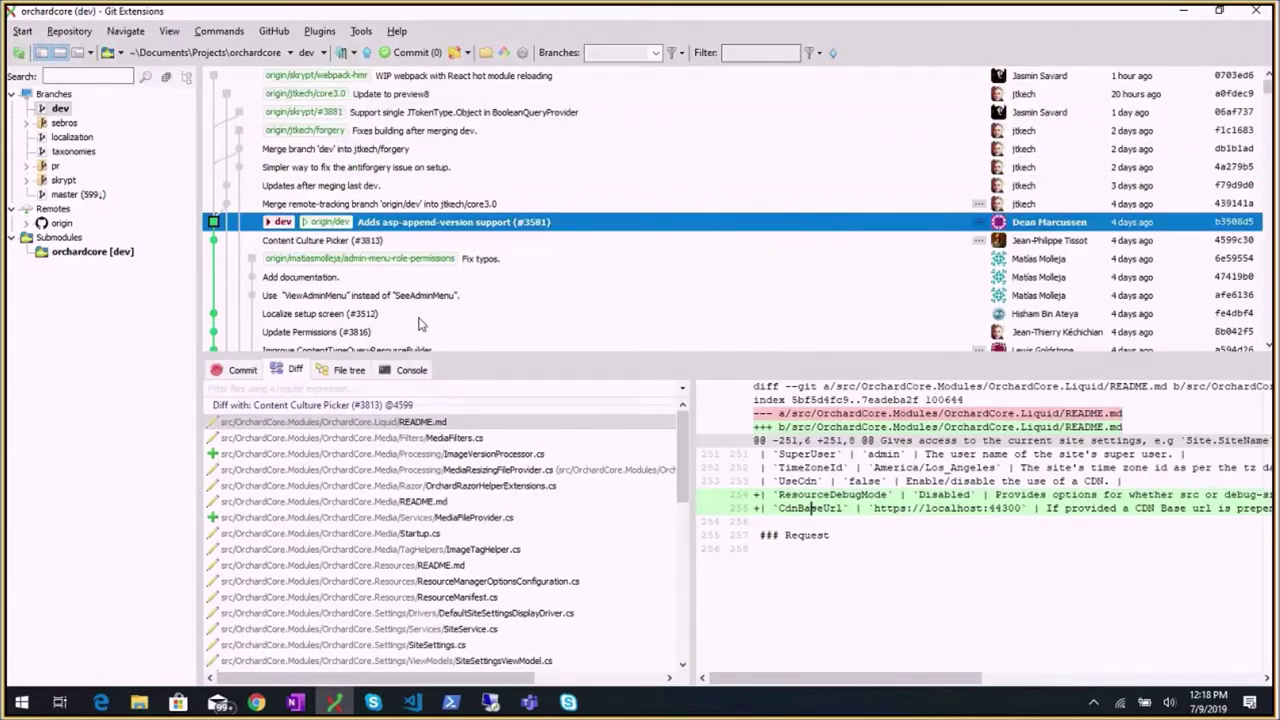
Step: Switch to the browser and open the orchard-core branch linked in the Orchard-Training-Demo-Module Readme
{"action": "key", "text": "alt+Tab"}
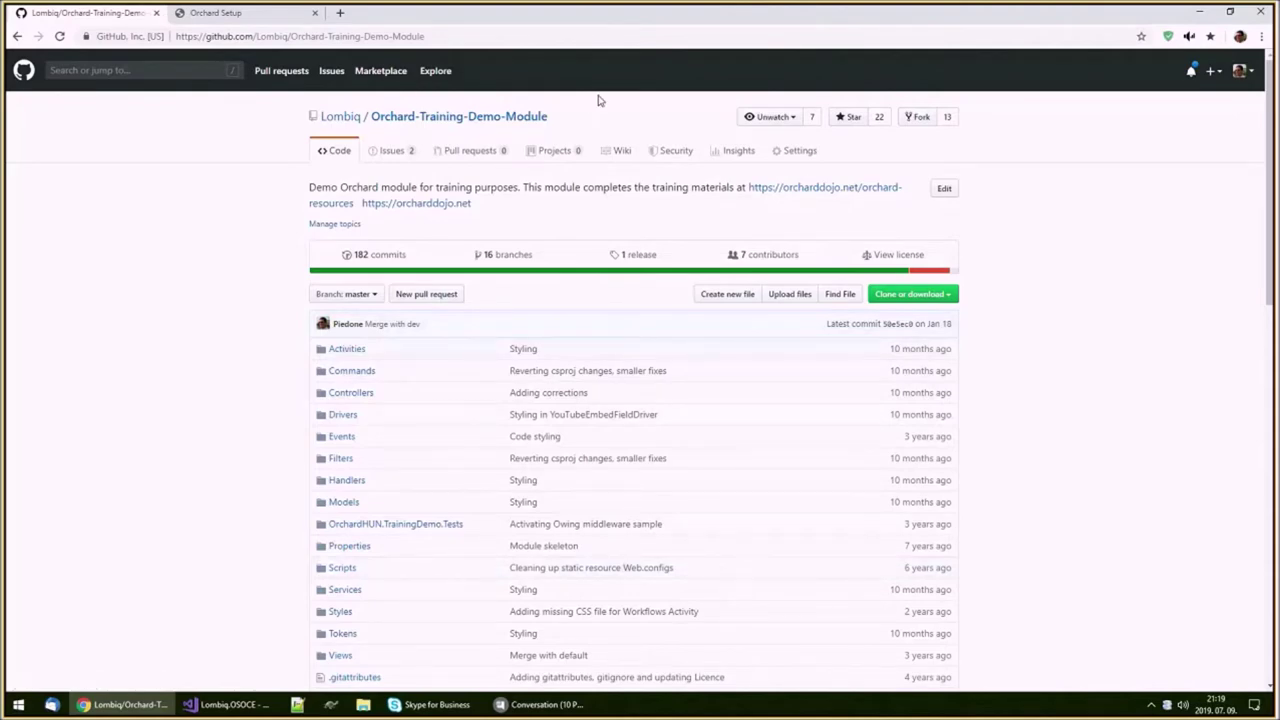
{"action": "left_click_drag", "start_coordinate": [553, 117], "coordinate": [424, 128]}
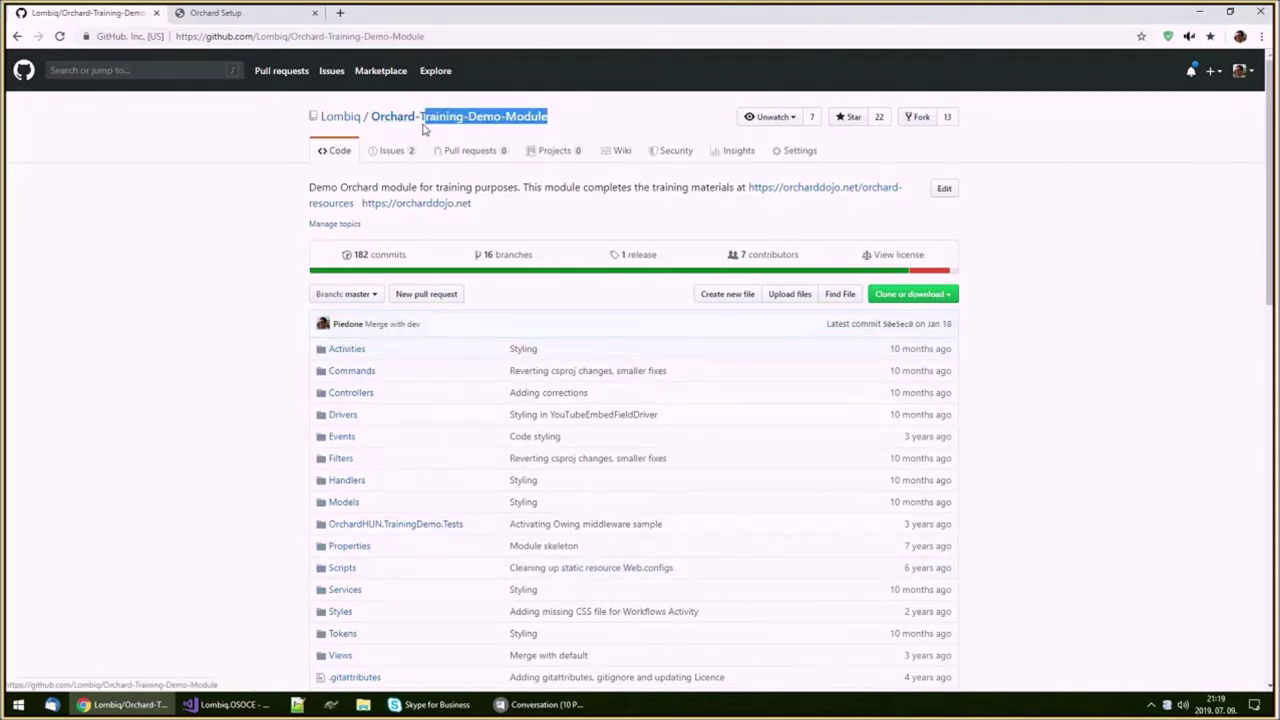
{"action": "left_click", "coordinate": [586, 119]}
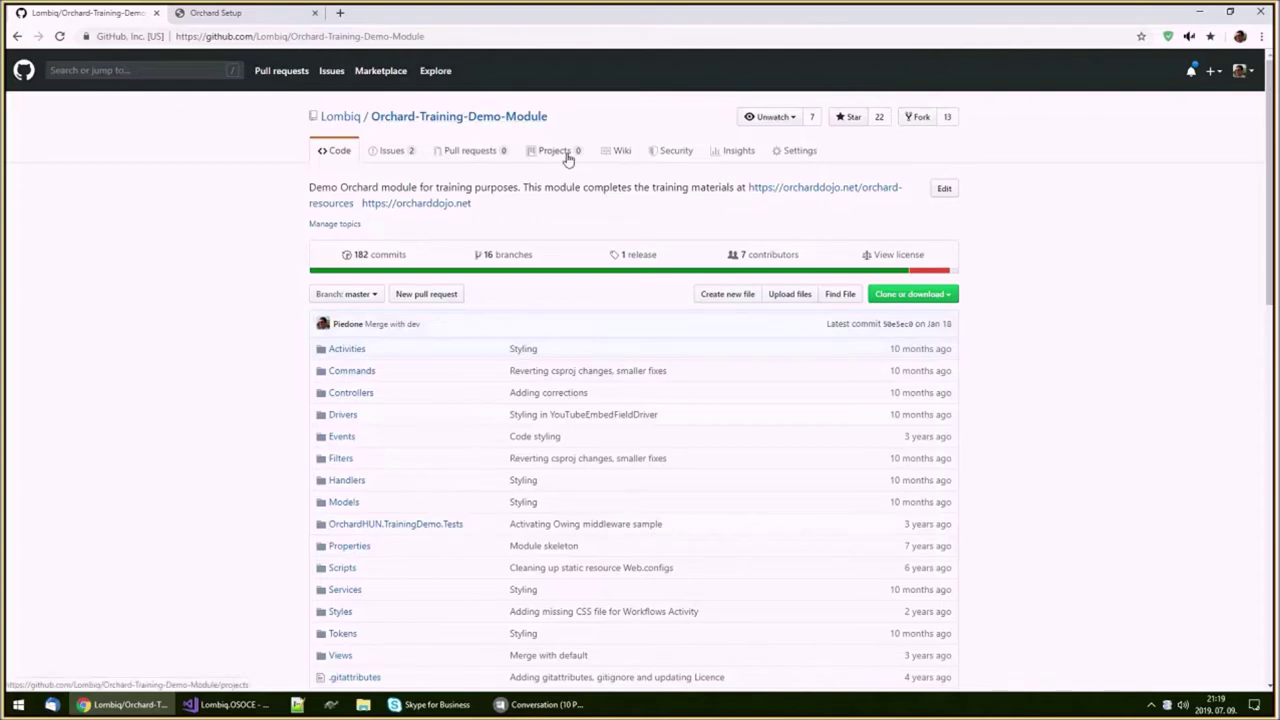
{"action": "scroll", "coordinate": [567, 160], "scroll_direction": "down", "scroll_amount": 1}
{"action": "scroll", "coordinate": [567, 160], "scroll_direction": "down", "scroll_amount": 10}
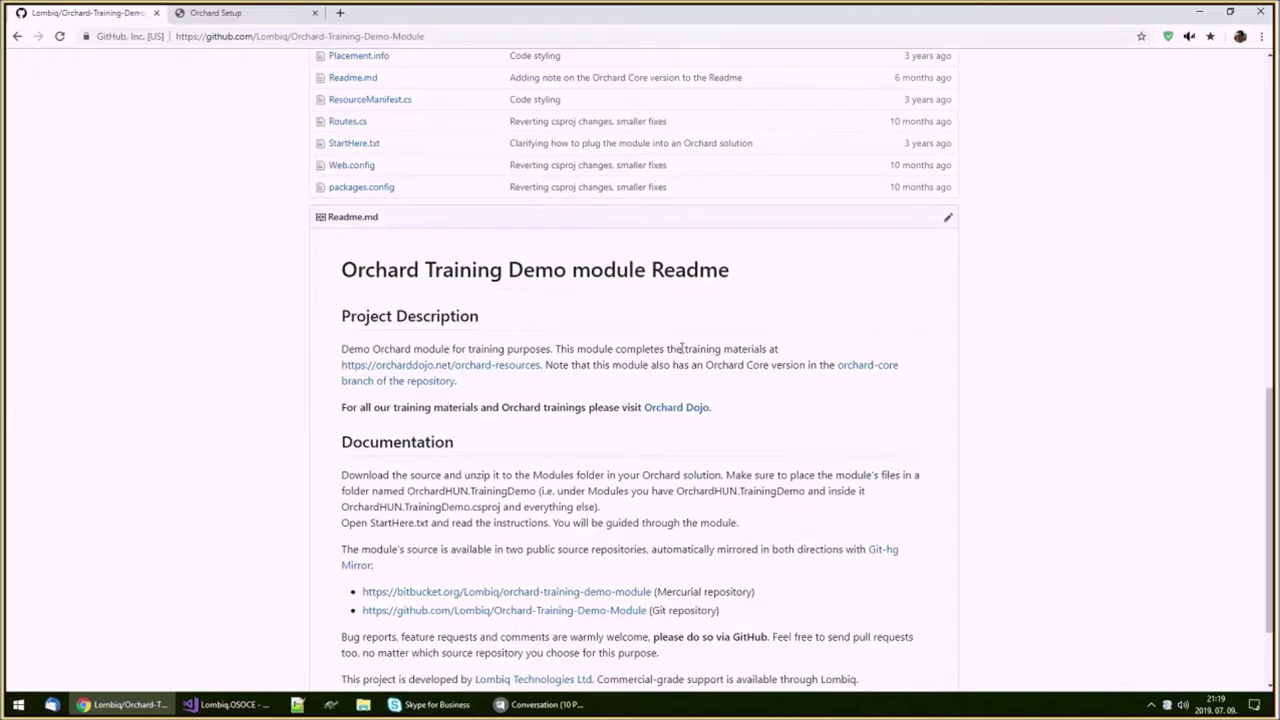
{"action": "left_click", "coordinate": [888, 367]}
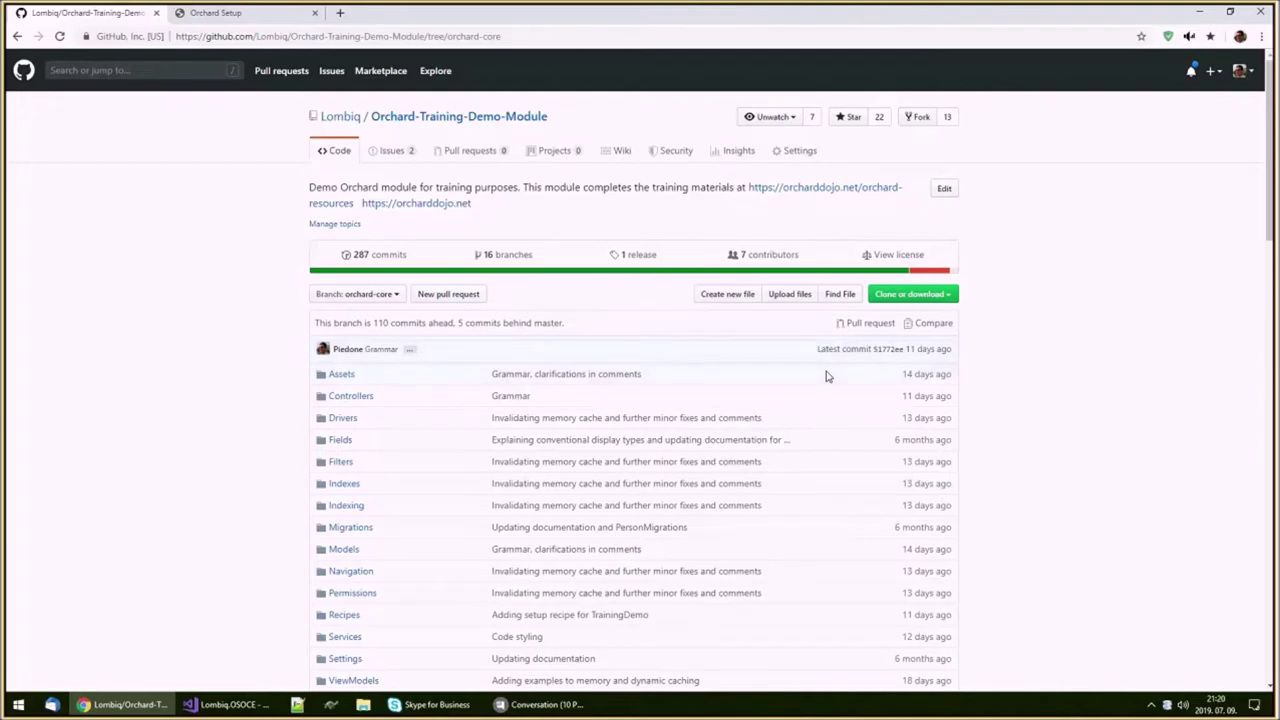
Step: Review the orchard-core branch's file list and Readme, and open the linked StartLearningHere.md guide
{"action": "scroll", "coordinate": [826, 376], "scroll_direction": "down", "scroll_amount": 1}
{"action": "scroll", "coordinate": [826, 376], "scroll_direction": "down", "scroll_amount": 3}
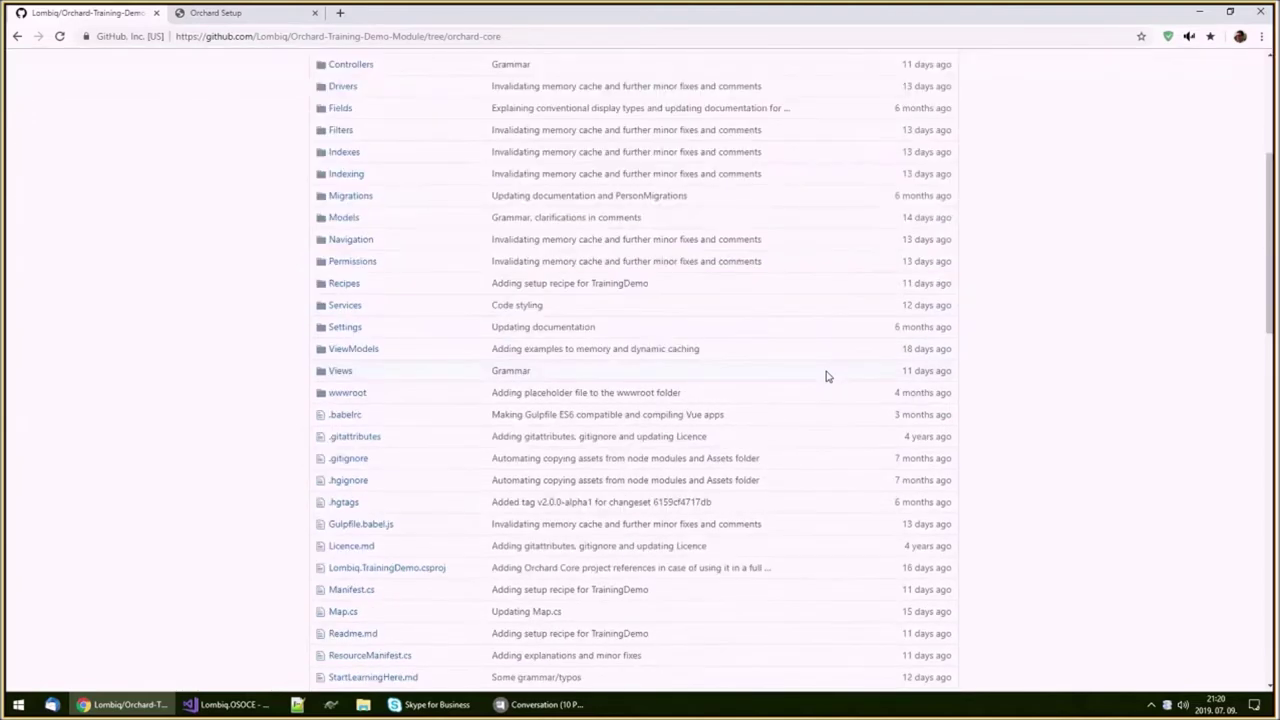
{"action": "scroll", "coordinate": [826, 376], "scroll_direction": "down", "scroll_amount": 3}
{"action": "scroll", "coordinate": [826, 376], "scroll_direction": "down", "scroll_amount": 2}
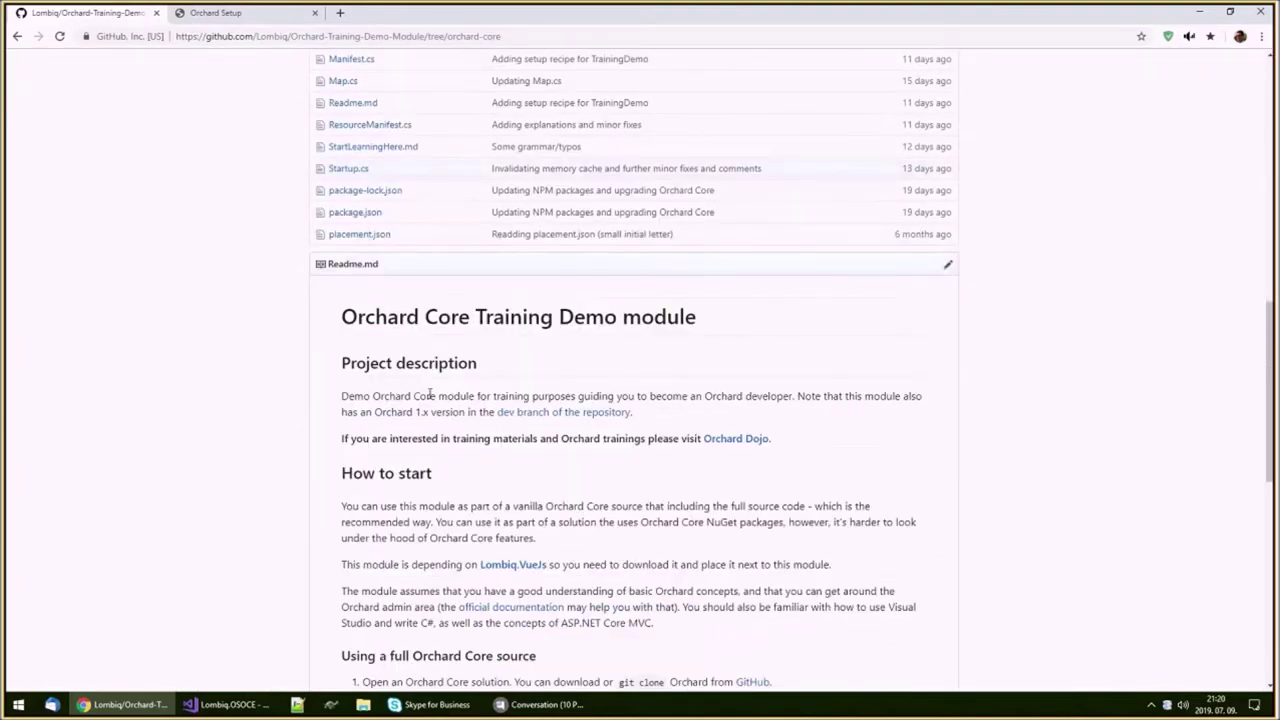
{"action": "scroll", "coordinate": [430, 393], "scroll_direction": "down", "scroll_amount": 3}
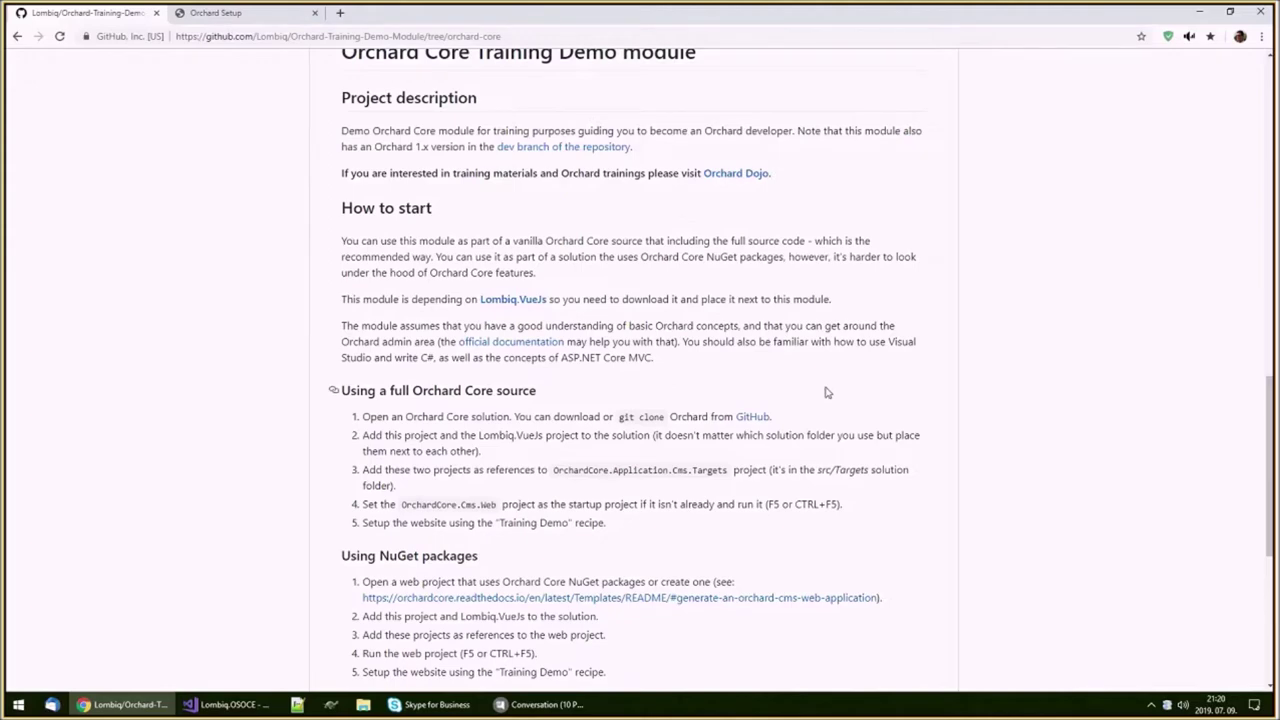
{"action": "scroll", "coordinate": [827, 393], "scroll_direction": "down", "scroll_amount": 1}
{"action": "scroll", "coordinate": [753, 343], "scroll_direction": "down", "scroll_amount": 3}
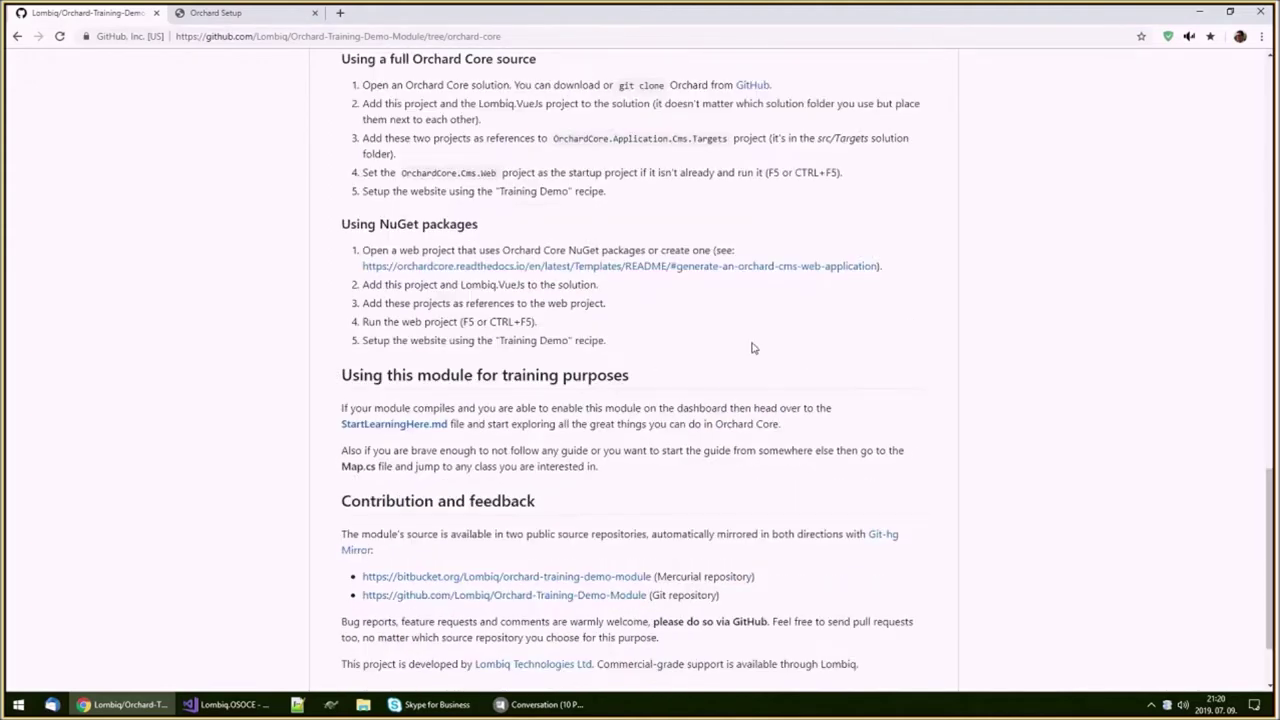
{"action": "scroll", "coordinate": [753, 347], "scroll_direction": "down", "scroll_amount": 1}
{"action": "left_click", "coordinate": [369, 316]}
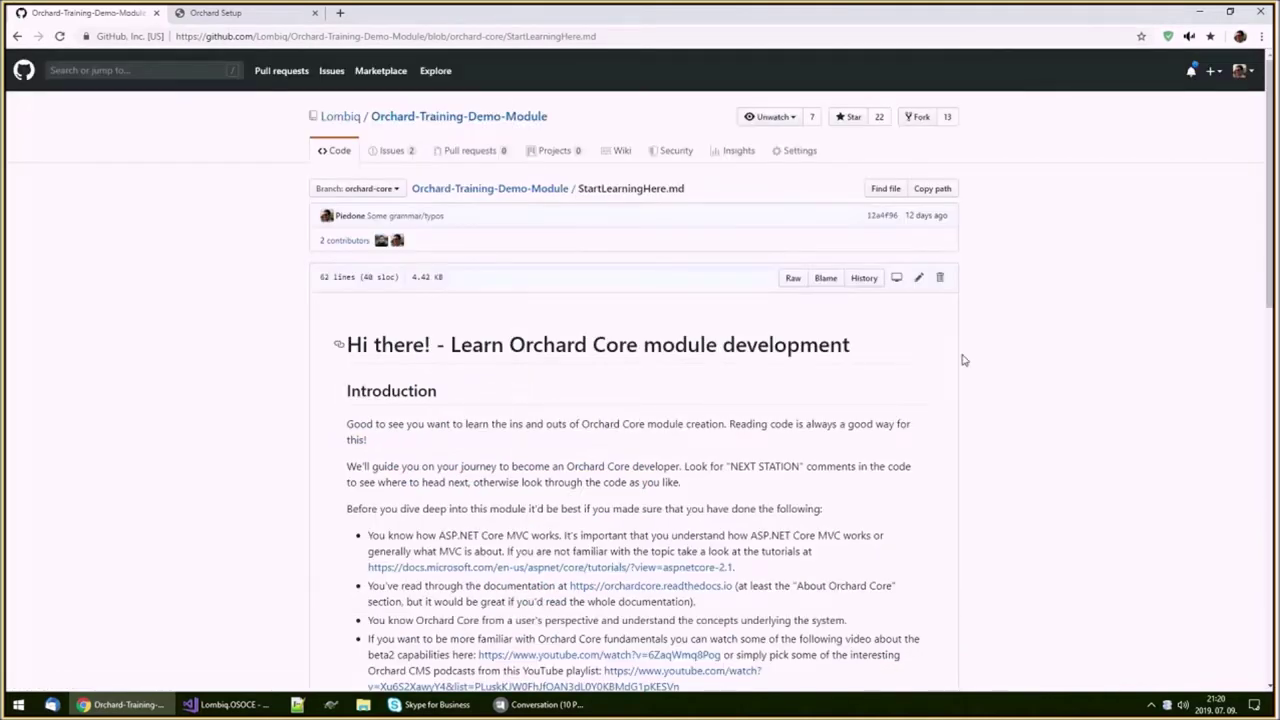
Step: Examine the Training sections list in StartLearningHere.md, highlighting the topics from Module manifest through Compiling resources using Gulp
{"action": "scroll", "coordinate": [963, 360], "scroll_direction": "down", "scroll_amount": 3}
{"action": "scroll", "coordinate": [963, 358], "scroll_direction": "down", "scroll_amount": 4}
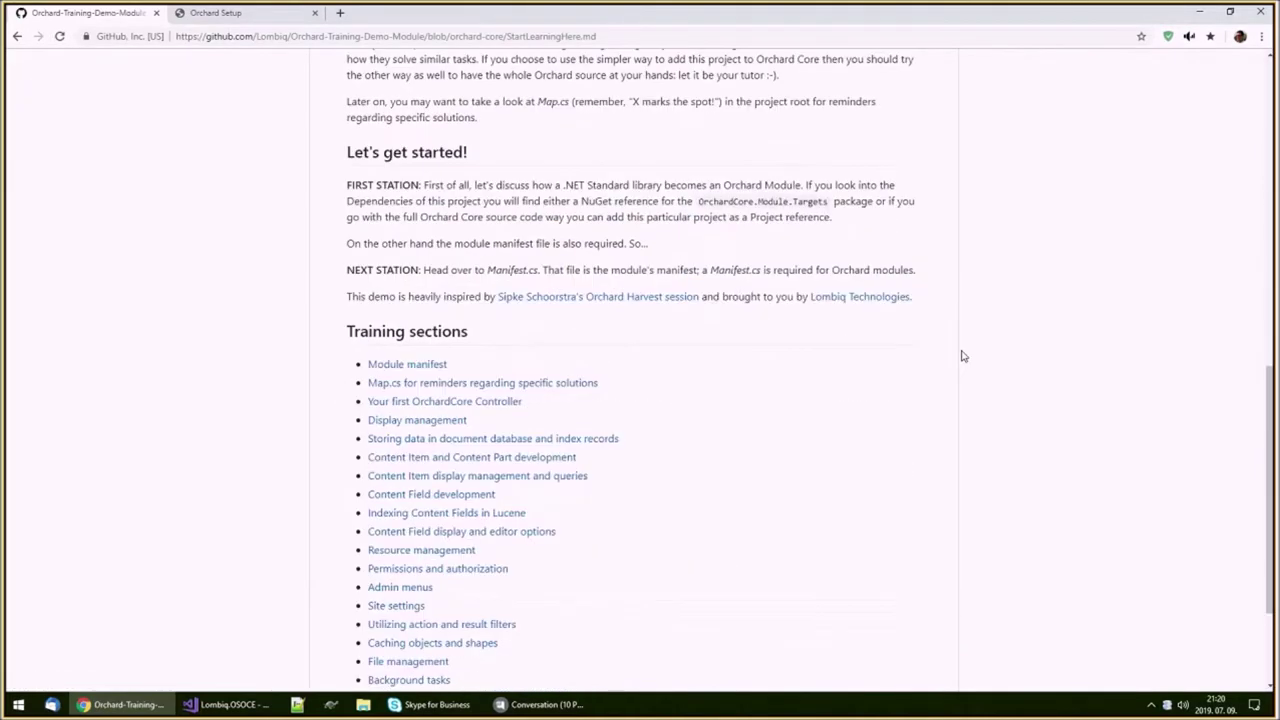
{"action": "scroll", "coordinate": [963, 356], "scroll_direction": "down", "scroll_amount": 1}
{"action": "left_click_drag", "start_coordinate": [468, 198], "coordinate": [340, 198]}
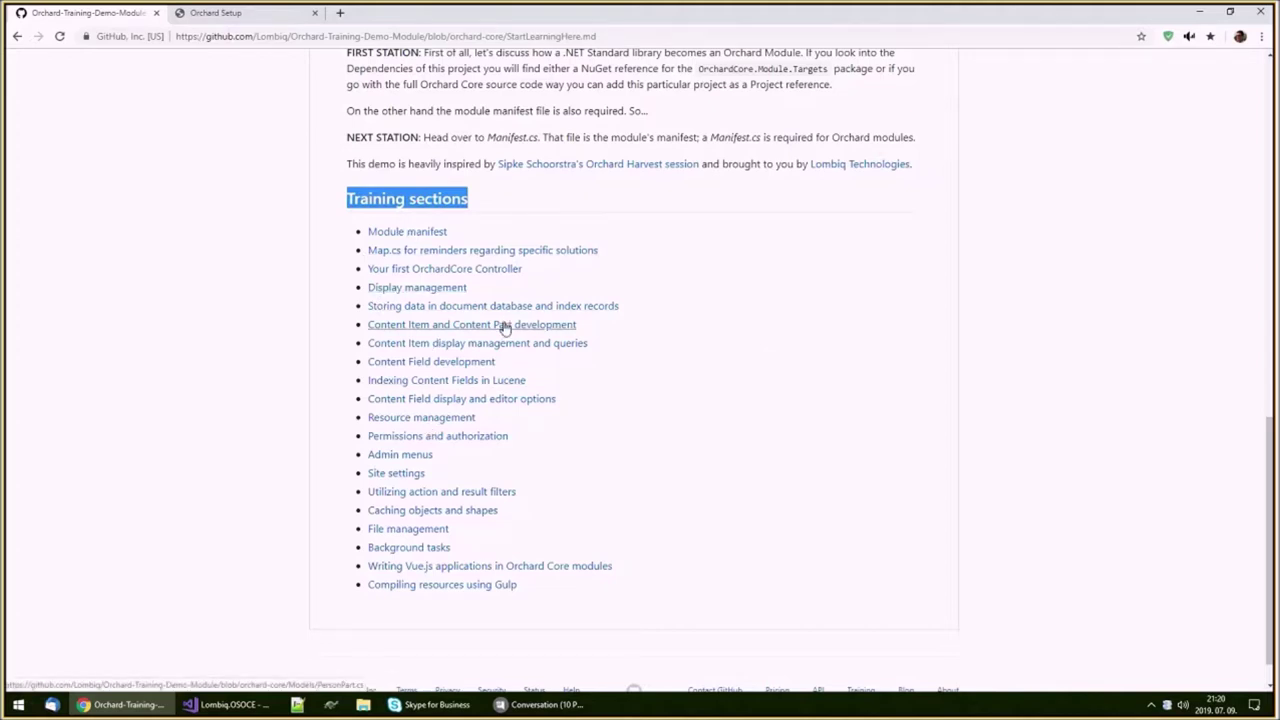
{"action": "left_click_drag", "start_coordinate": [491, 417], "coordinate": [366, 233]}
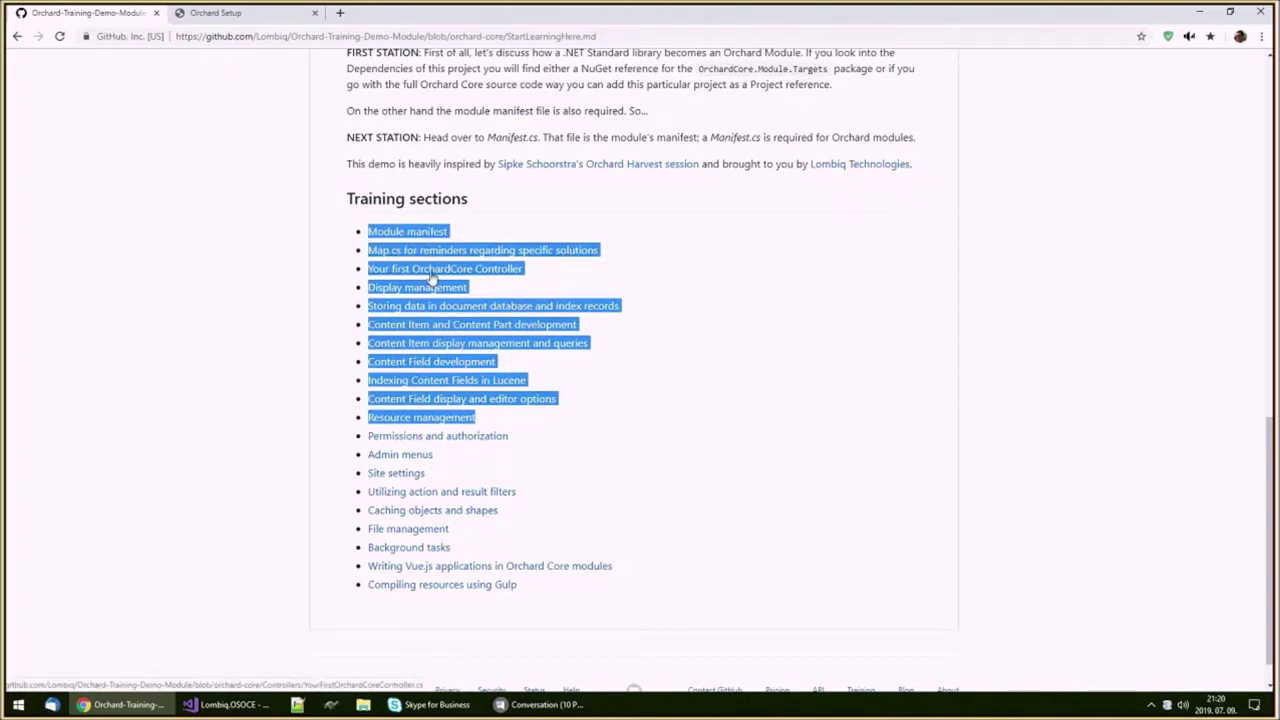
{"action": "left_click_drag", "start_coordinate": [477, 287], "coordinate": [371, 289]}
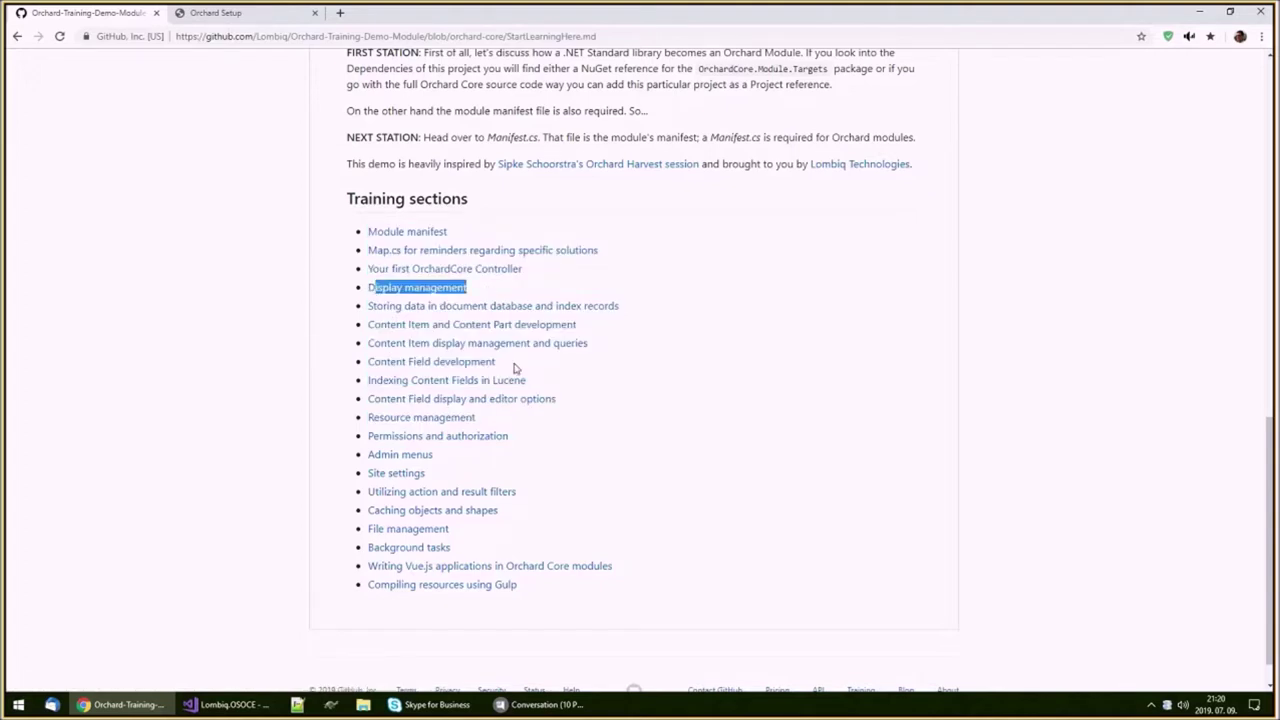
{"action": "left_click_drag", "start_coordinate": [574, 412], "coordinate": [351, 309]}
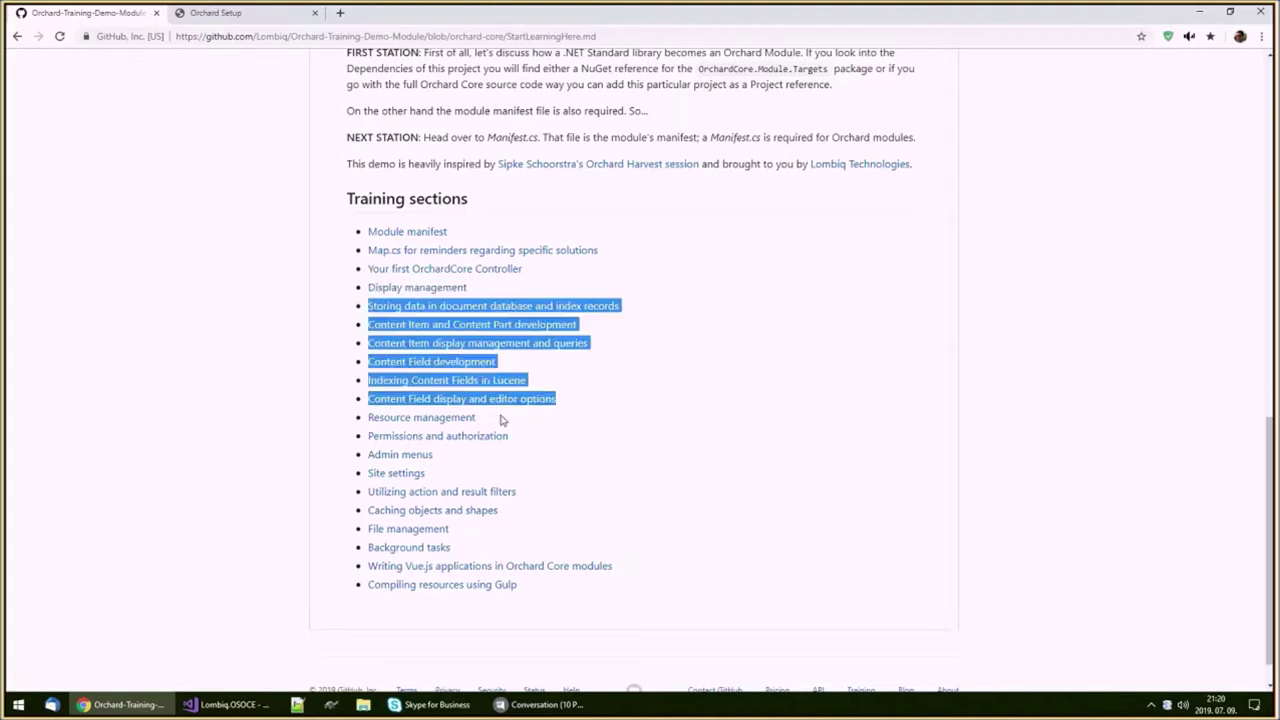
{"action": "left_click_drag", "start_coordinate": [502, 421], "coordinate": [370, 418]}
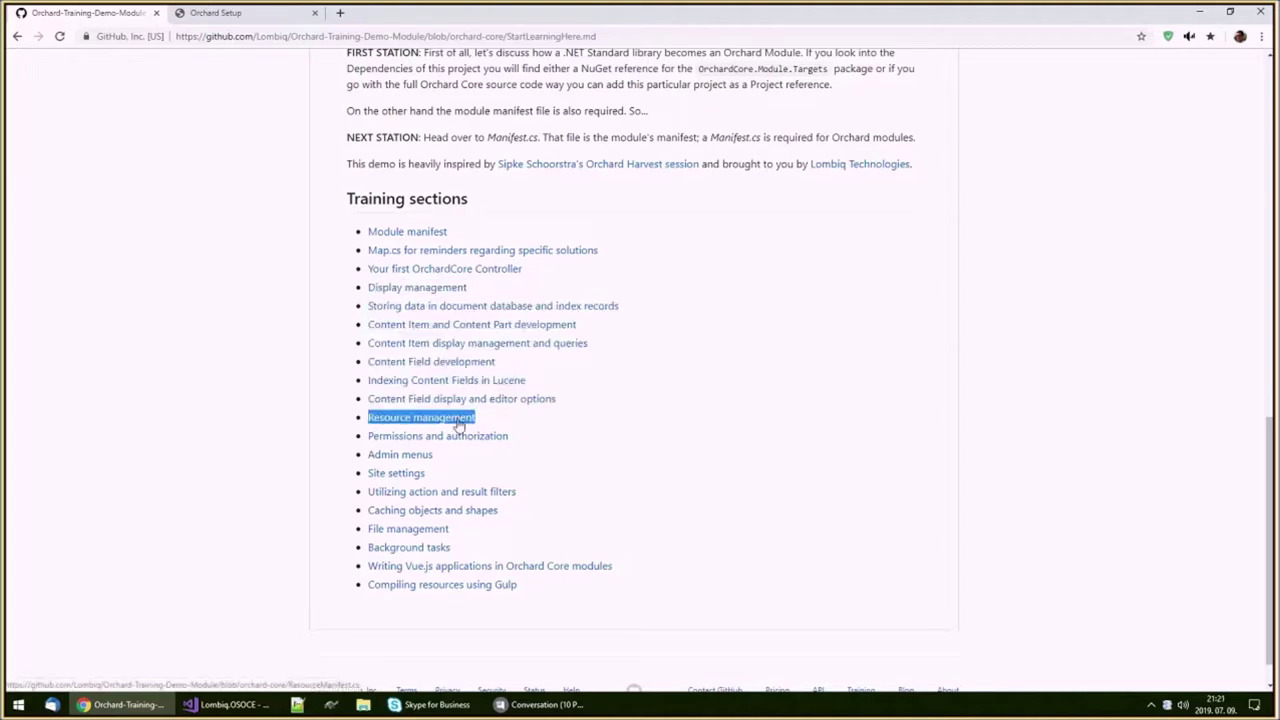
{"action": "left_click_drag", "start_coordinate": [548, 600], "coordinate": [326, 442]}
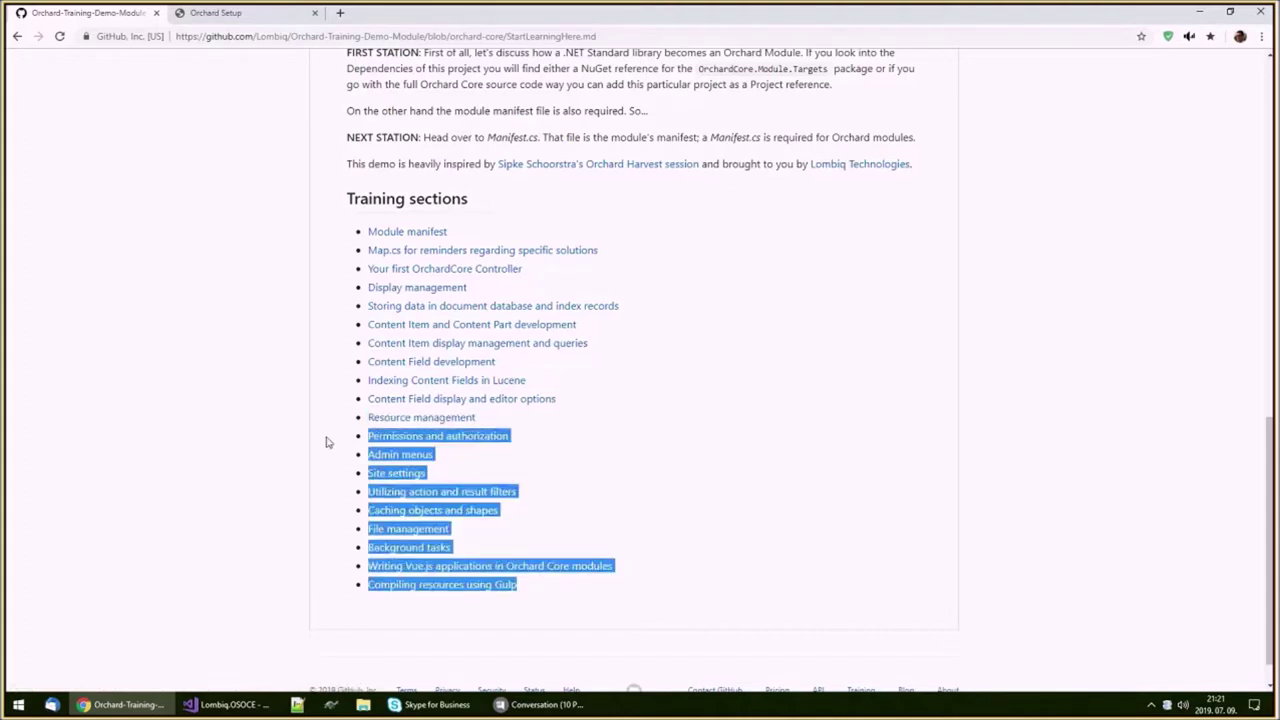
{"action": "left_click", "coordinate": [746, 460]}
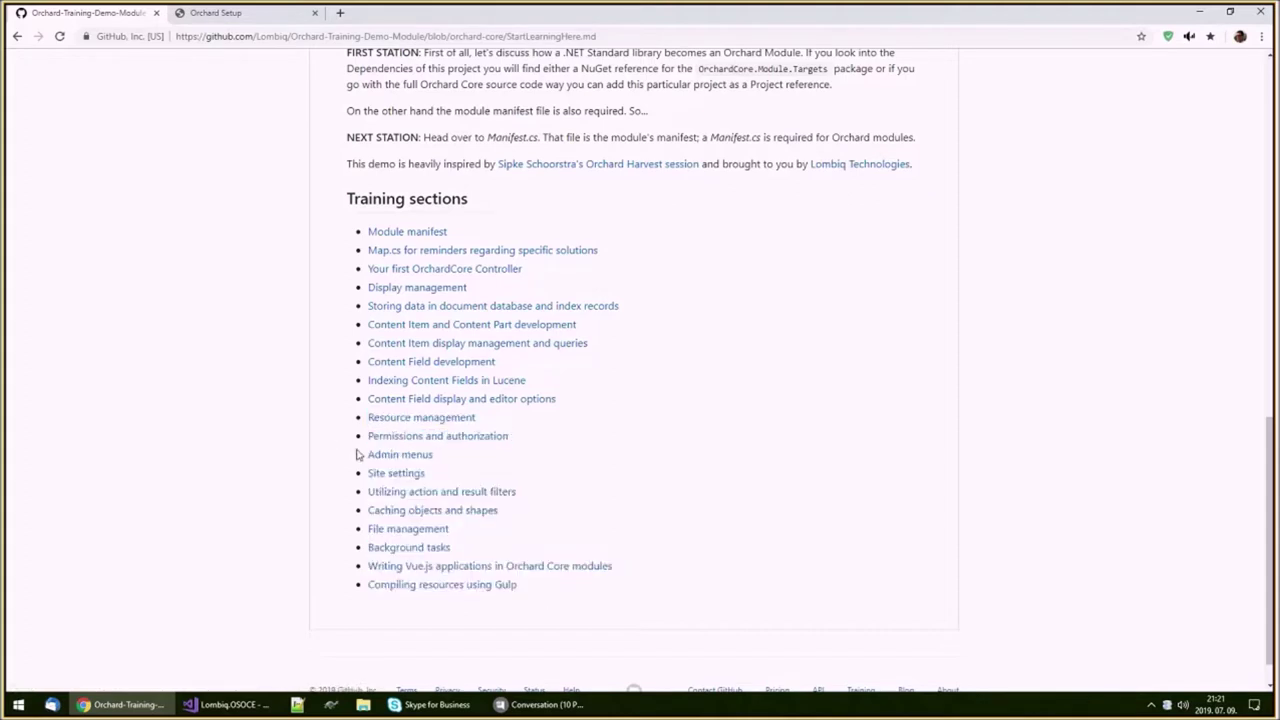
Step: Open the Permissions and authorization section and examine the authorization checks and the PersonPermissions next-station comment in AuthorizationController.cs
{"action": "left_click", "coordinate": [417, 440]}
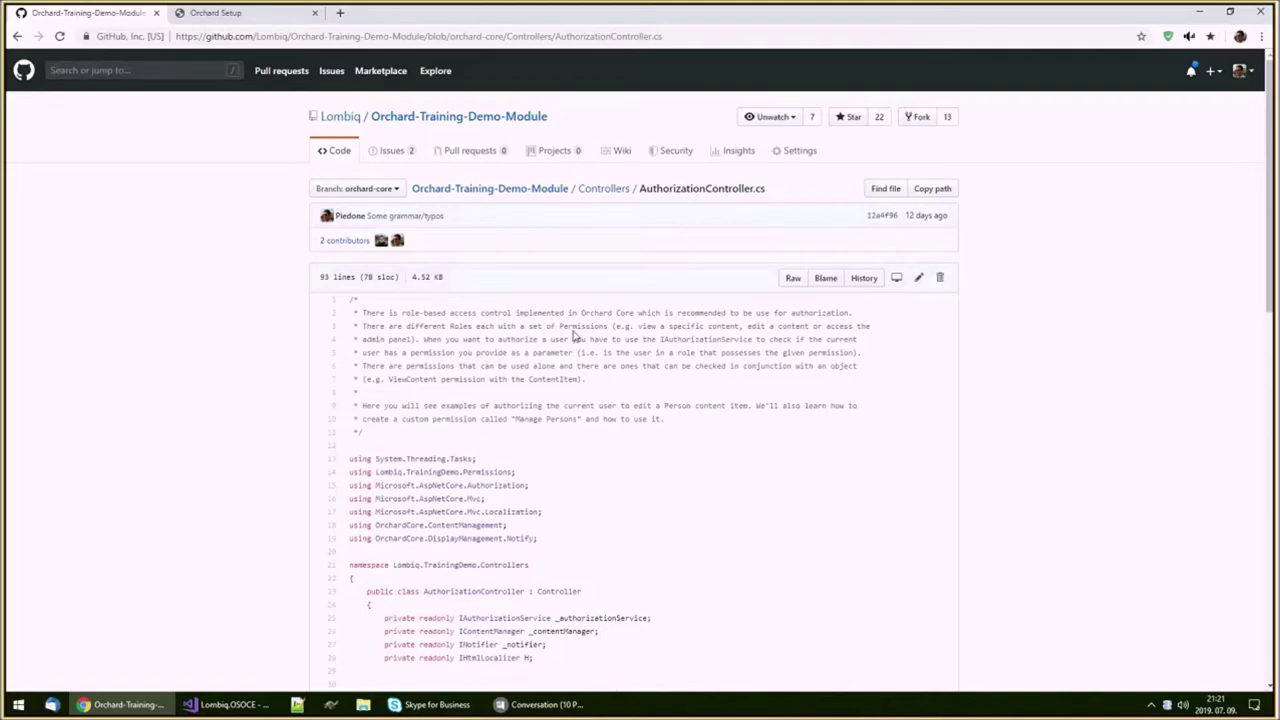
{"action": "scroll", "coordinate": [380, 312], "scroll_direction": "down", "scroll_amount": 2}
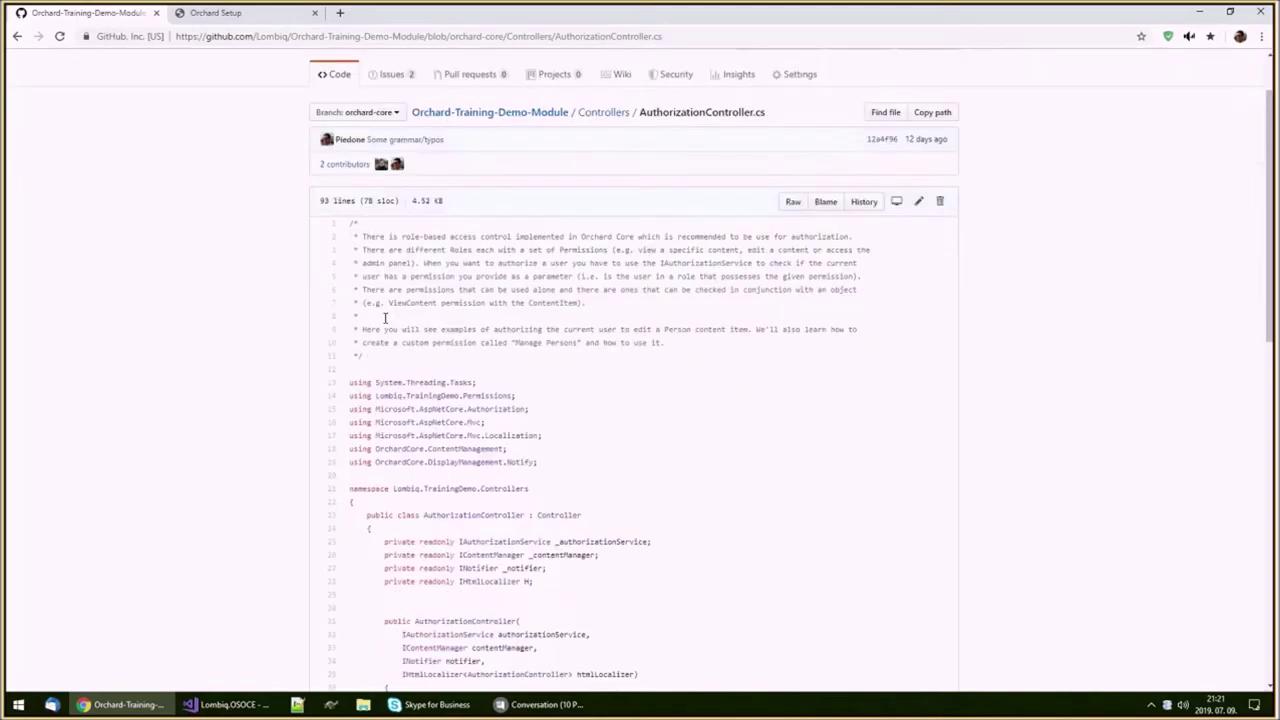
{"action": "scroll", "coordinate": [452, 428], "scroll_direction": "down", "scroll_amount": 3}
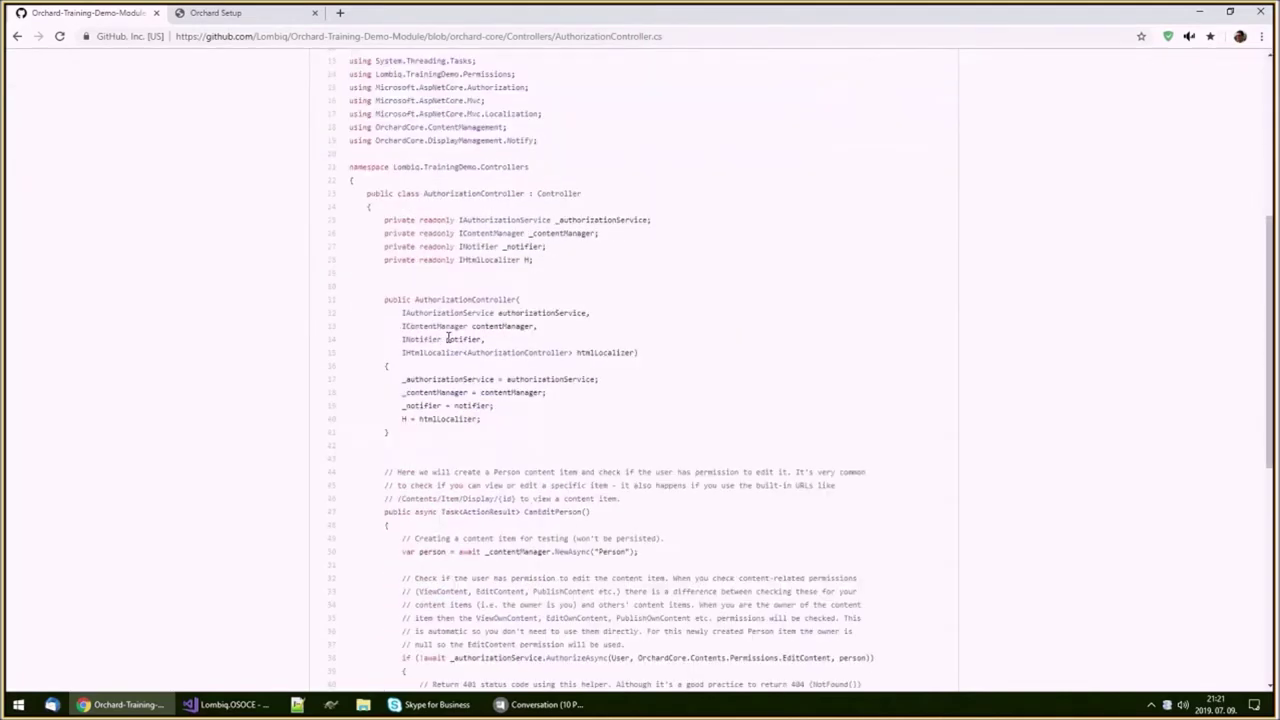
{"action": "scroll", "coordinate": [443, 354], "scroll_direction": "down", "scroll_amount": 2}
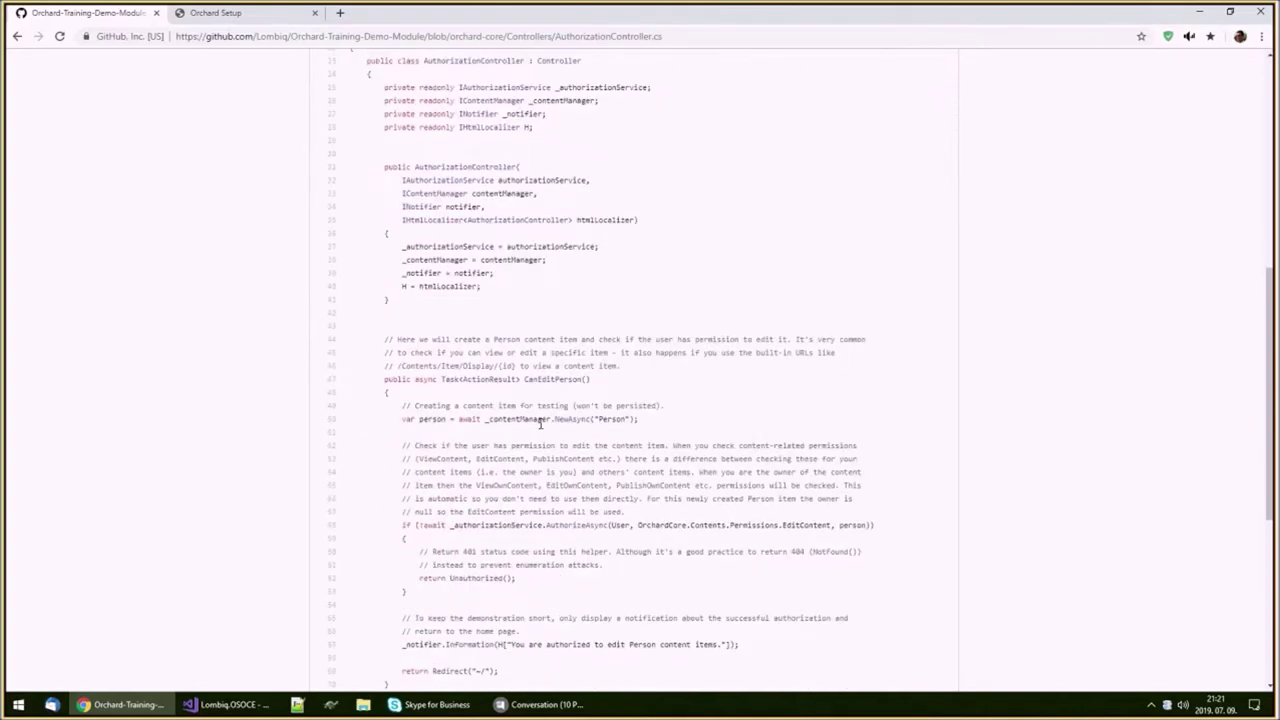
{"action": "scroll", "coordinate": [541, 424], "scroll_direction": "down", "scroll_amount": 1}
{"action": "left_click_drag", "start_coordinate": [452, 458], "coordinate": [805, 458]}
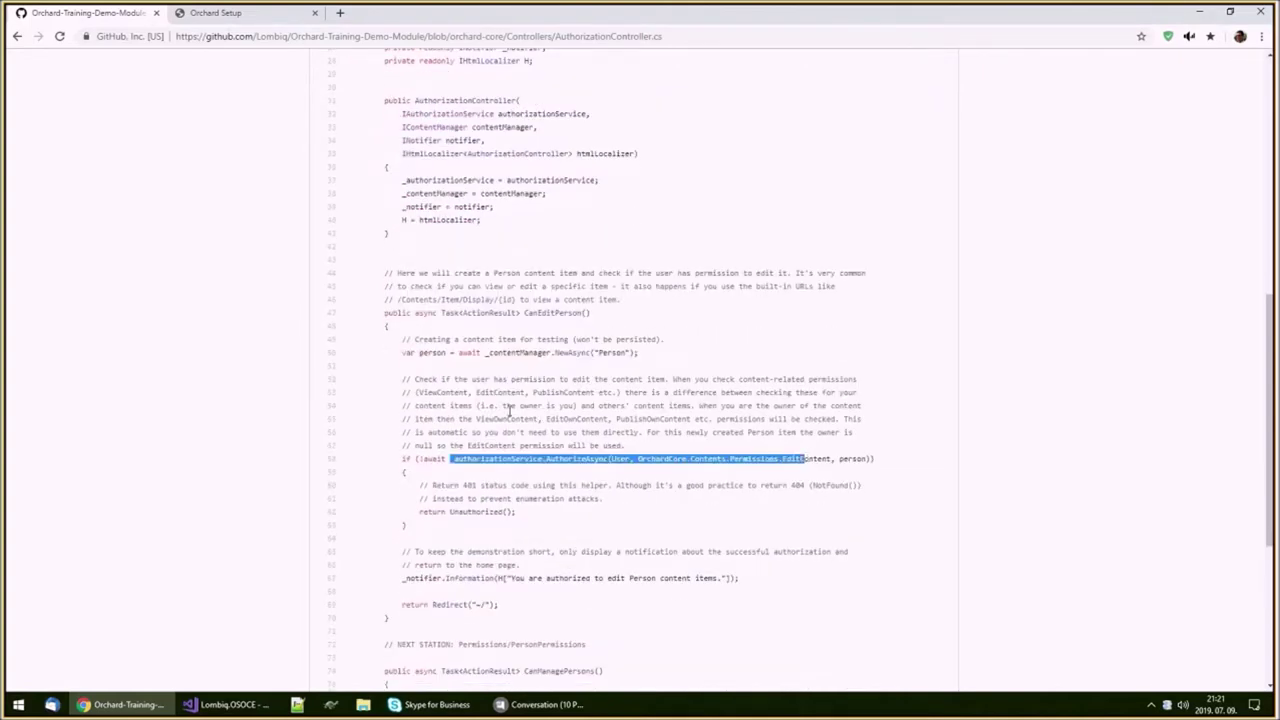
{"action": "scroll", "coordinate": [644, 467], "scroll_direction": "down", "scroll_amount": 1}
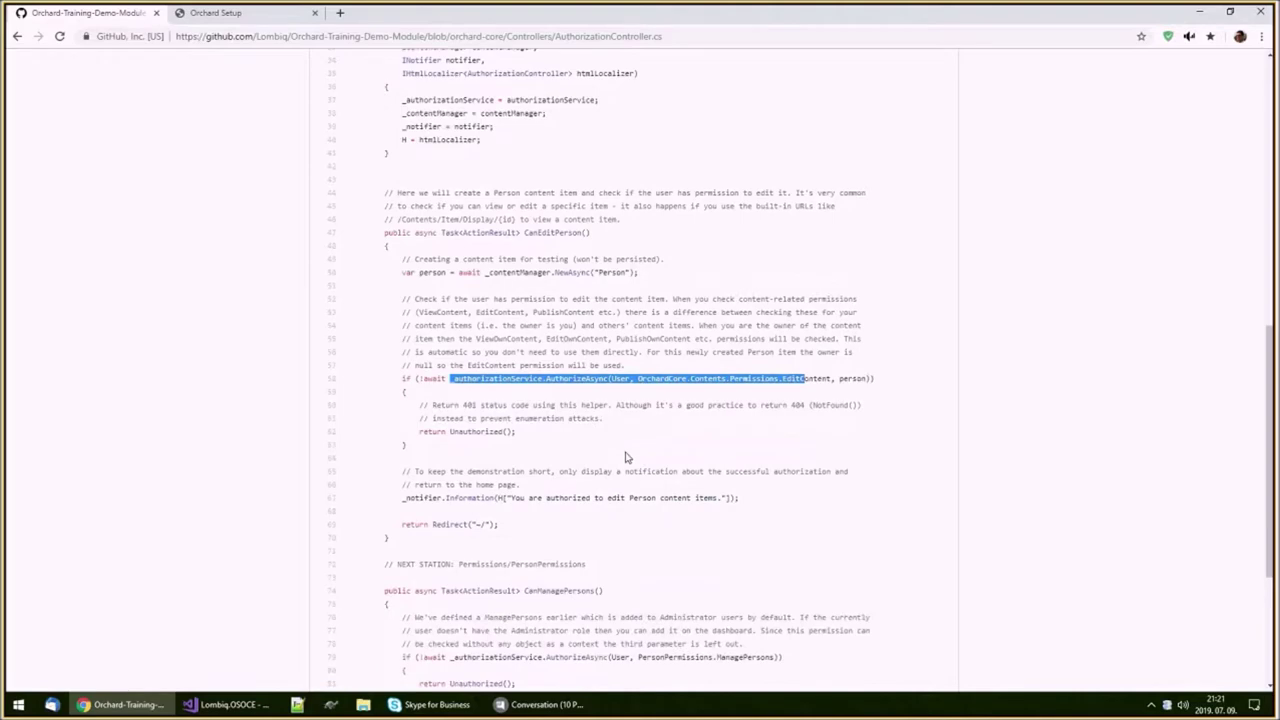
{"action": "scroll", "coordinate": [627, 457], "scroll_direction": "down", "scroll_amount": 2}
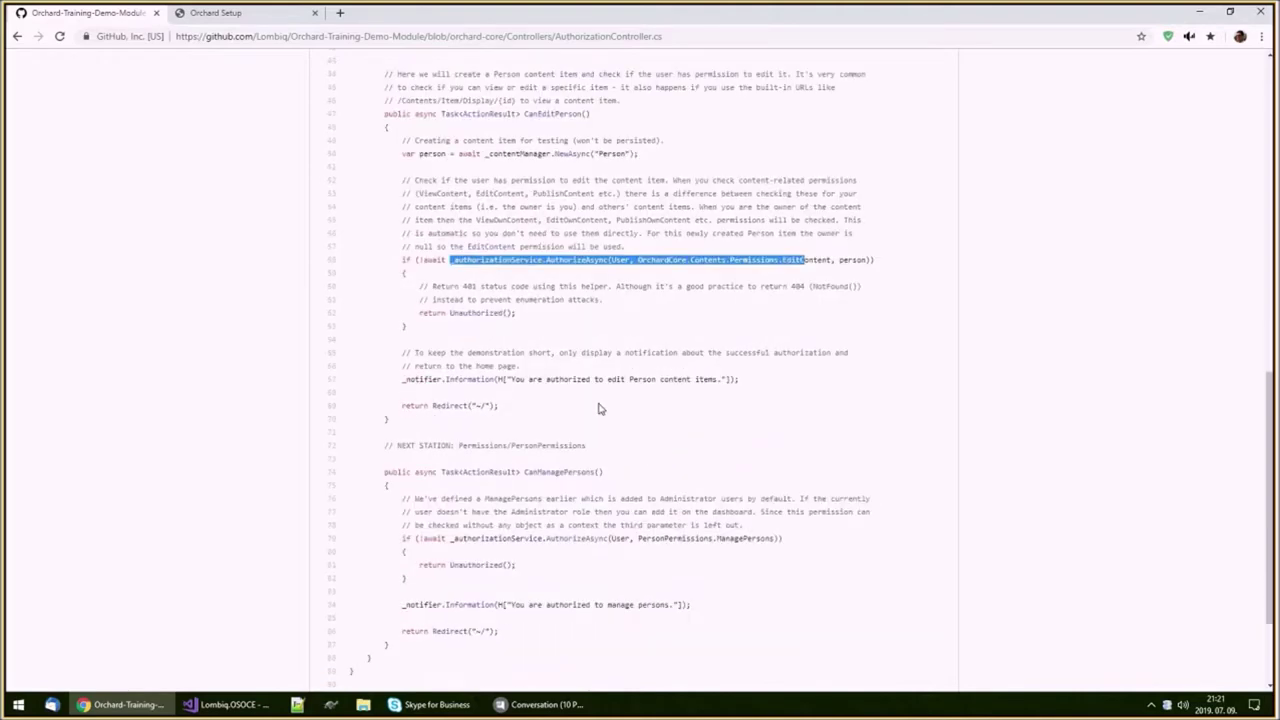
{"action": "double_click", "coordinate": [534, 446]}
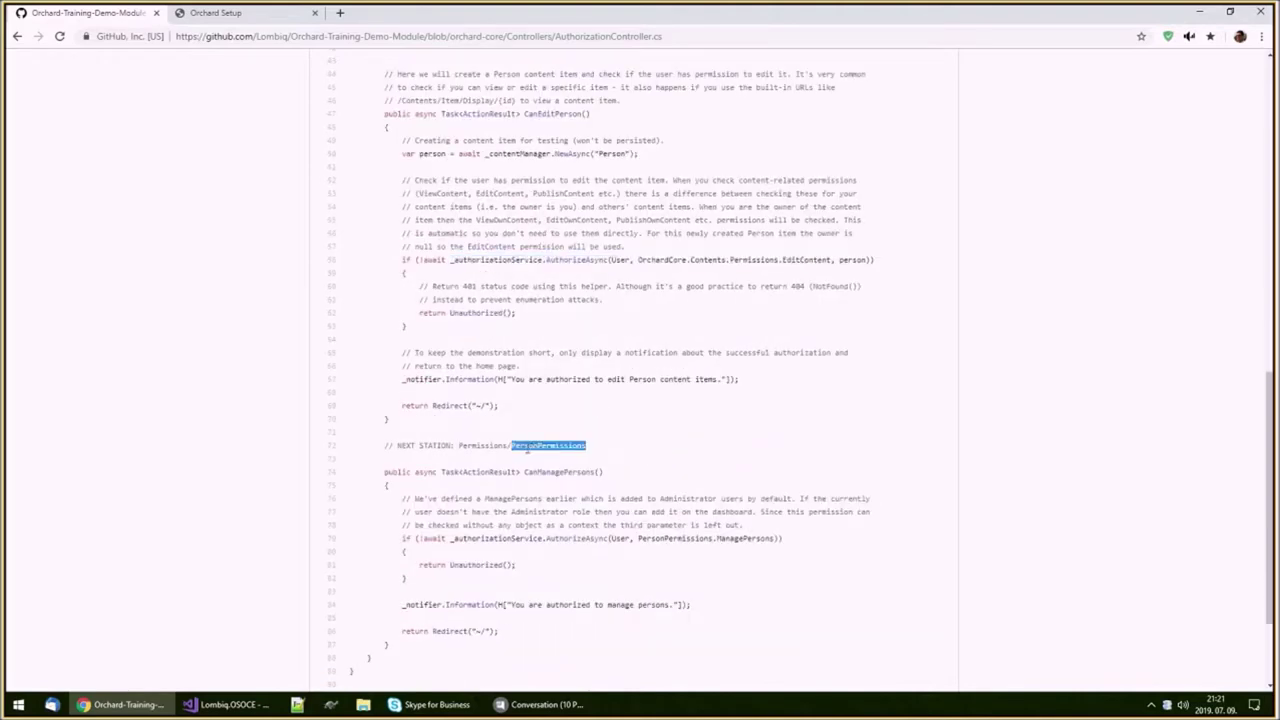
{"action": "left_click", "coordinate": [546, 457]}
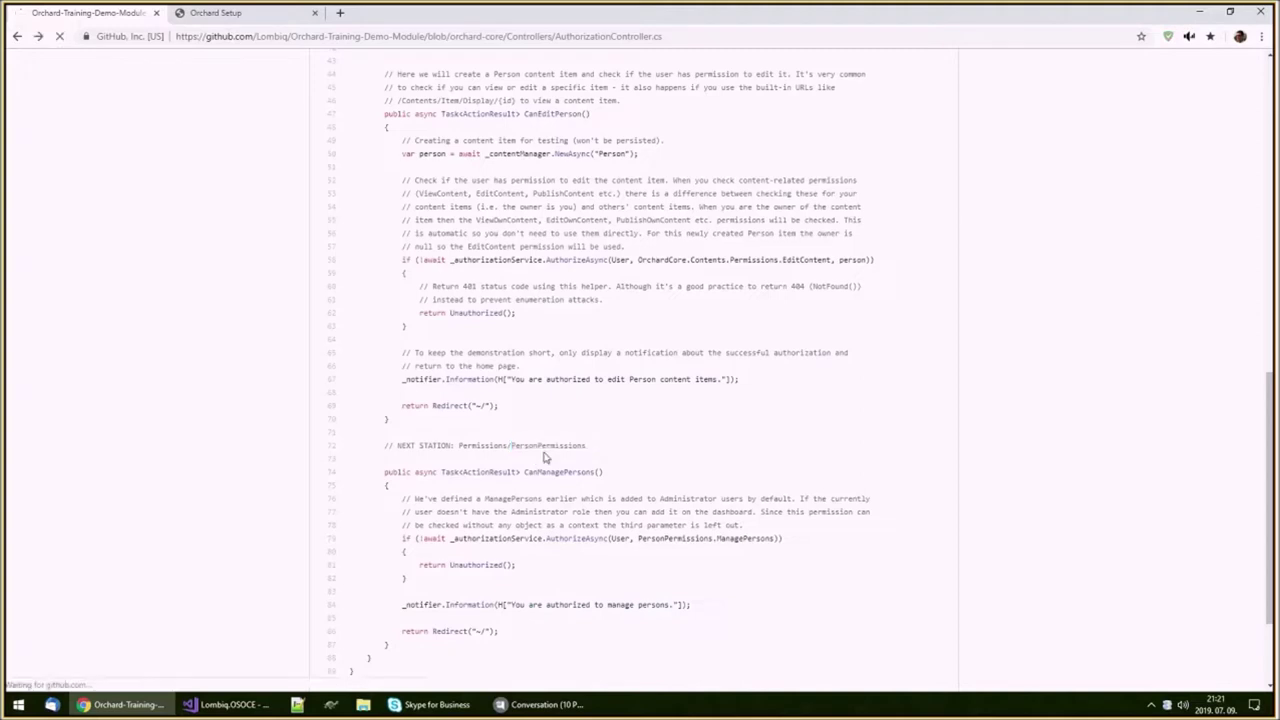
Step: Return to the Training sections list and highlight Permissions and authorization, Admin menus and Site settings in turn
{"action": "key", "text": "alt+Left"}
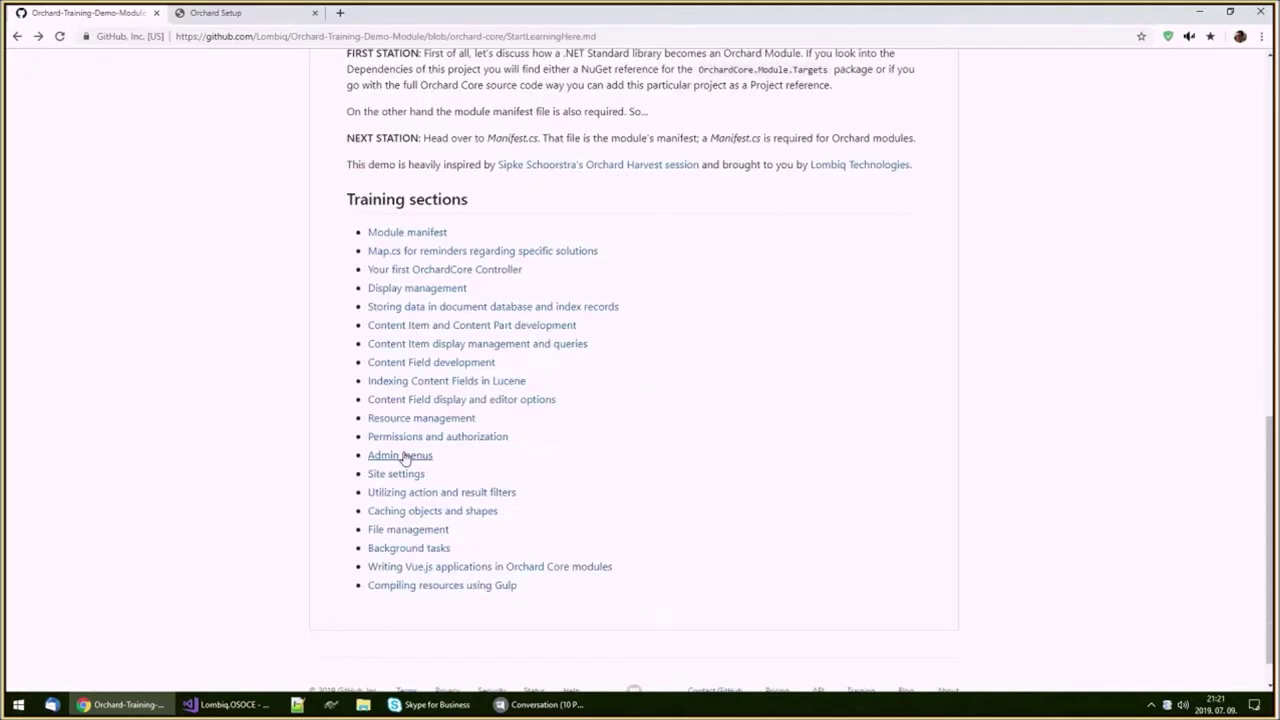
{"action": "left_click_drag", "start_coordinate": [528, 442], "coordinate": [363, 449]}
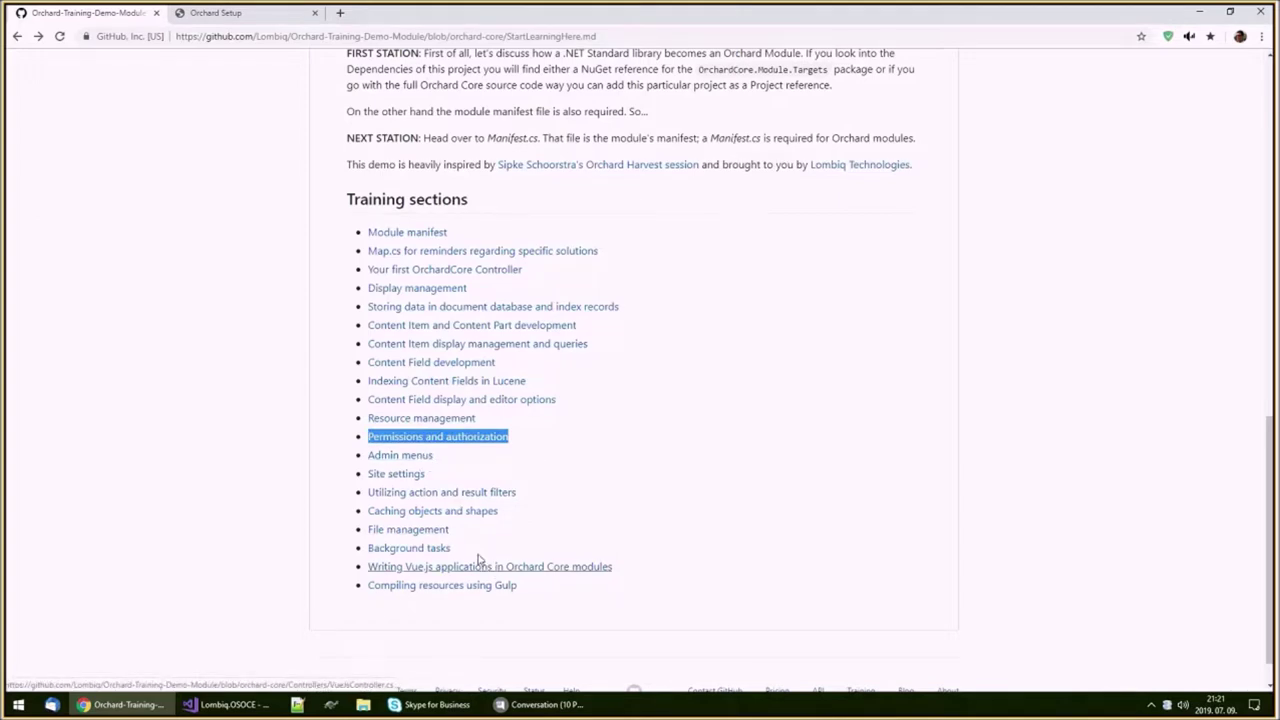
{"action": "left_click_drag", "start_coordinate": [438, 457], "coordinate": [366, 462]}
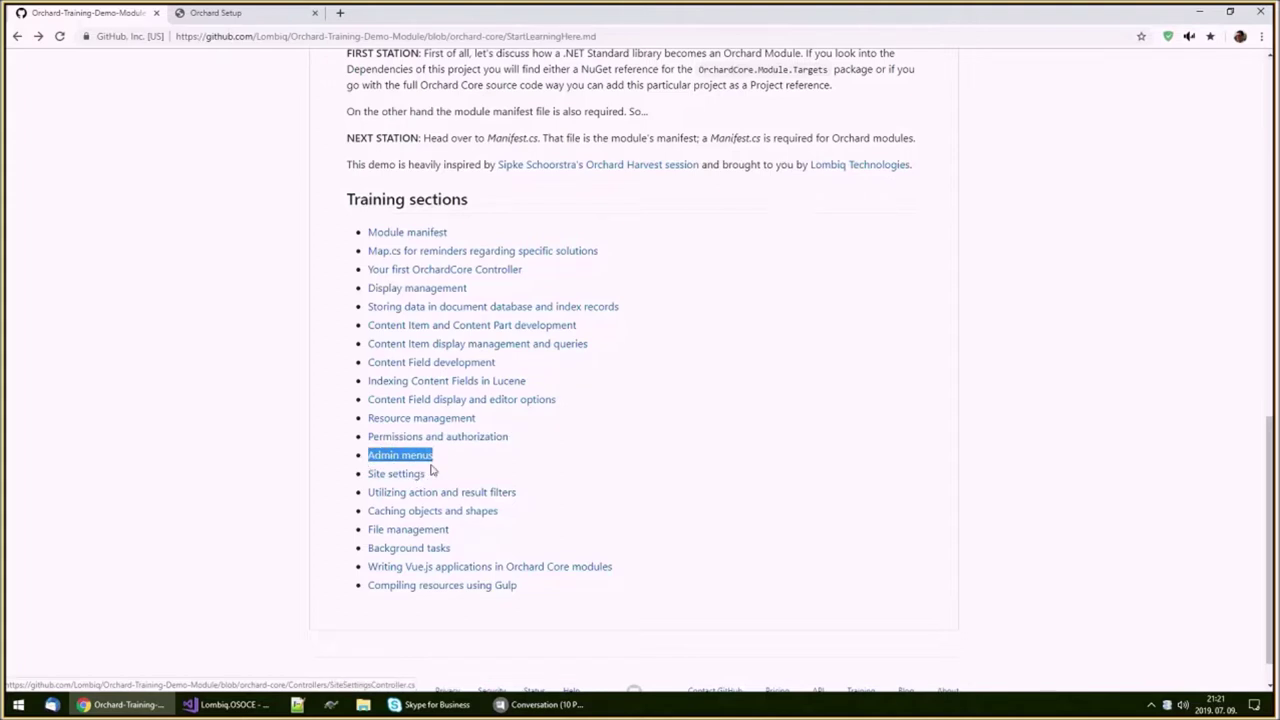
{"action": "left_click_drag", "start_coordinate": [443, 483], "coordinate": [371, 474]}
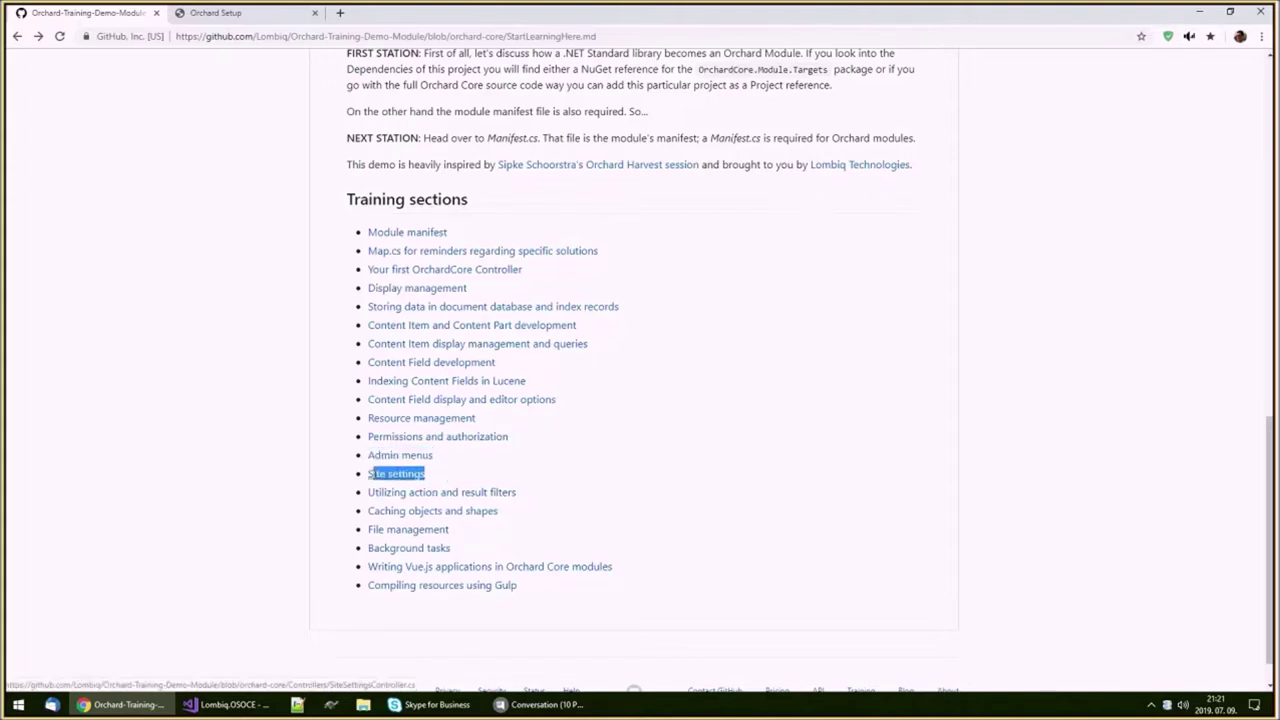
Step: Open the Utilizing action and result filters section and read through the ShapeInjectionFilter.cs code
{"action": "left_click", "coordinate": [485, 497]}
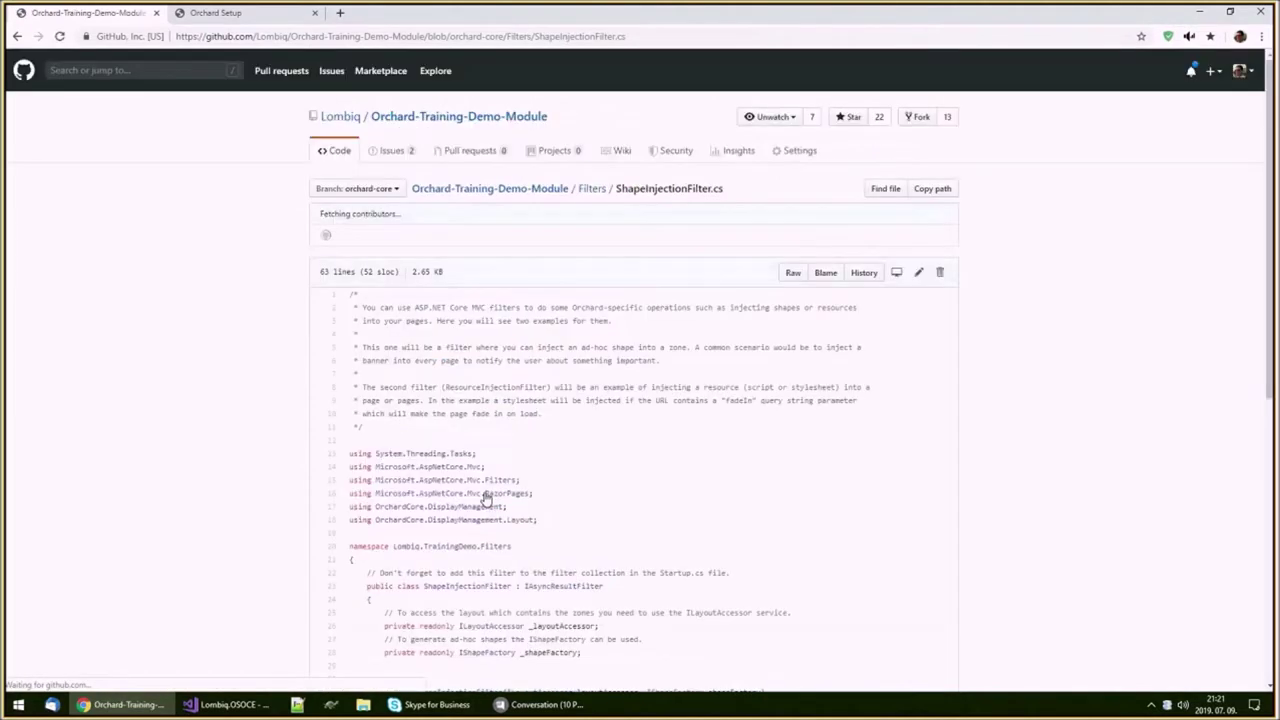
{"action": "scroll", "coordinate": [485, 497], "scroll_direction": "down", "scroll_amount": 3}
{"action": "scroll", "coordinate": [607, 390], "scroll_direction": "down", "scroll_amount": 2}
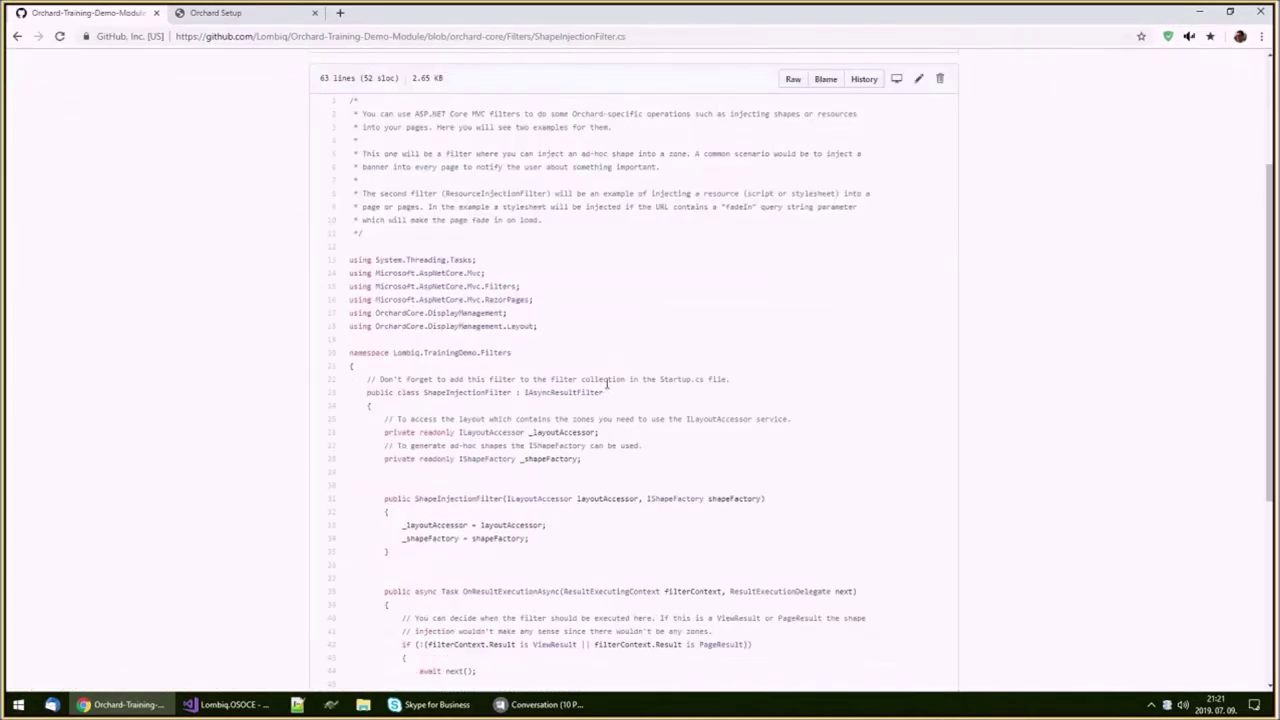
Step: Read through the Caching objects and shapes code in CacheController.cs, and open the Writing Vue.js applications in Orchard Core modules section
{"action": "key", "text": "alt+Left"}
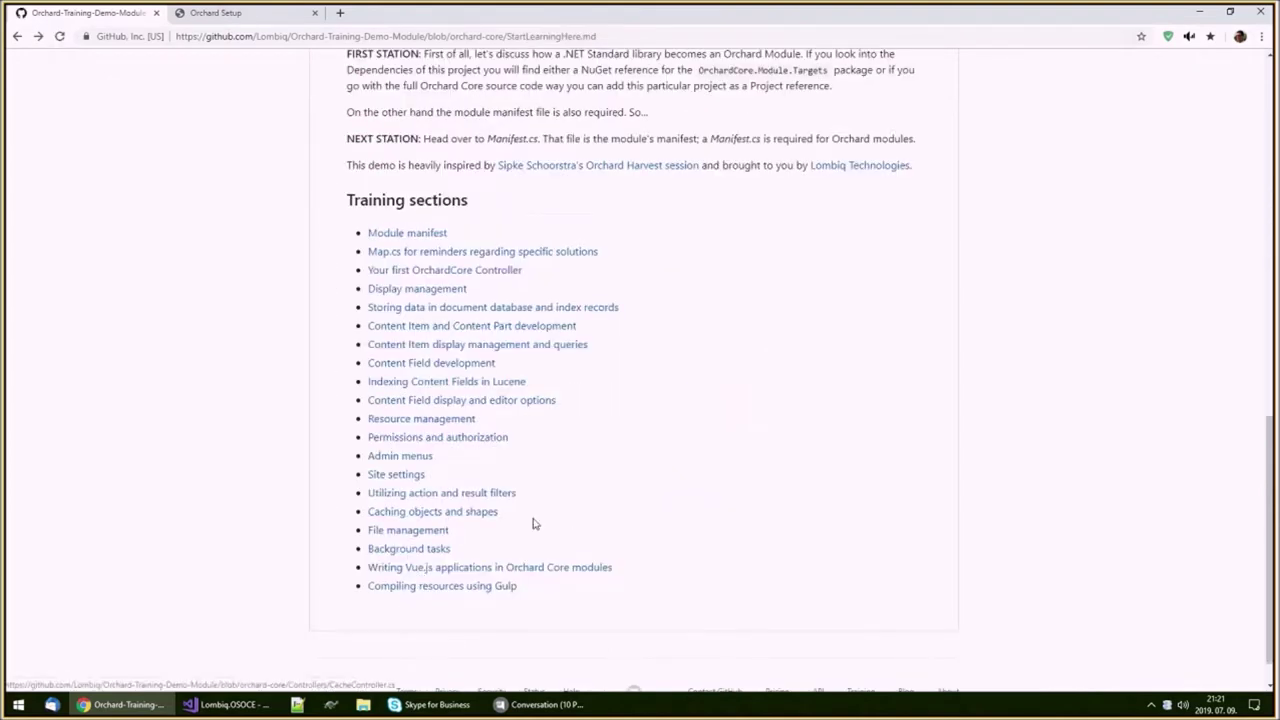
{"action": "left_click", "coordinate": [488, 516]}
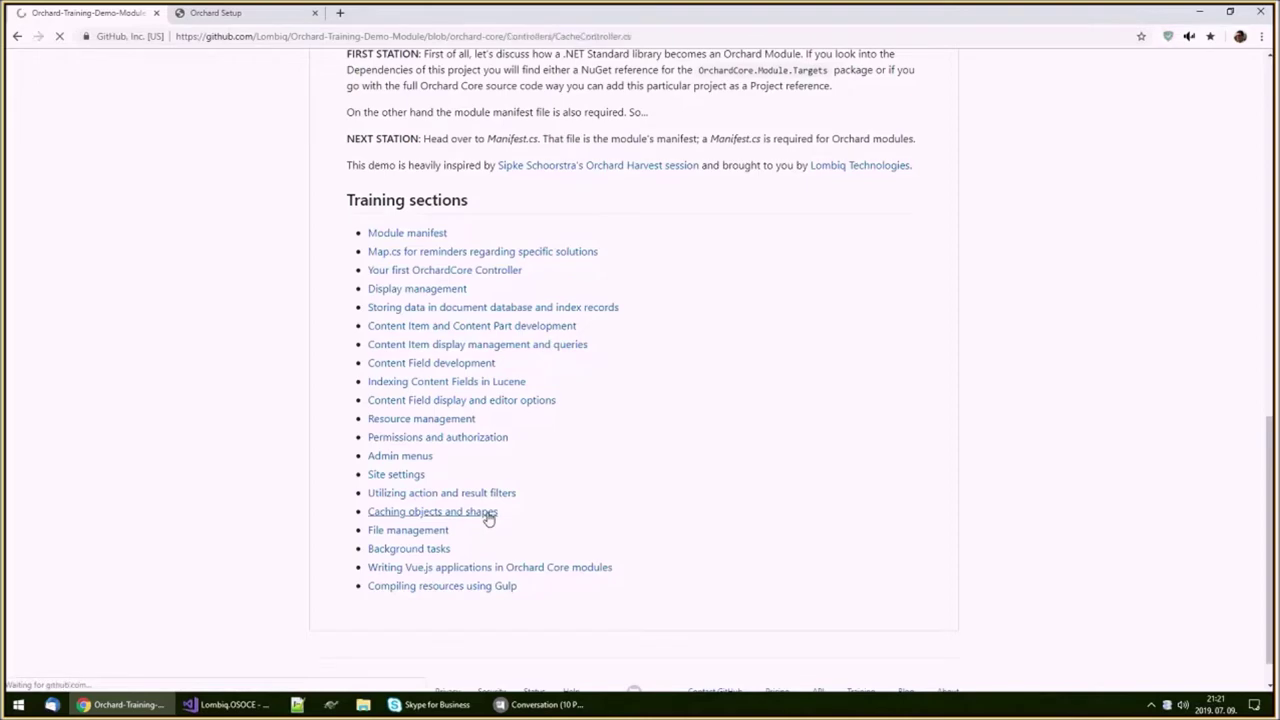
{"action": "scroll", "coordinate": [490, 510], "scroll_direction": "down", "scroll_amount": 5}
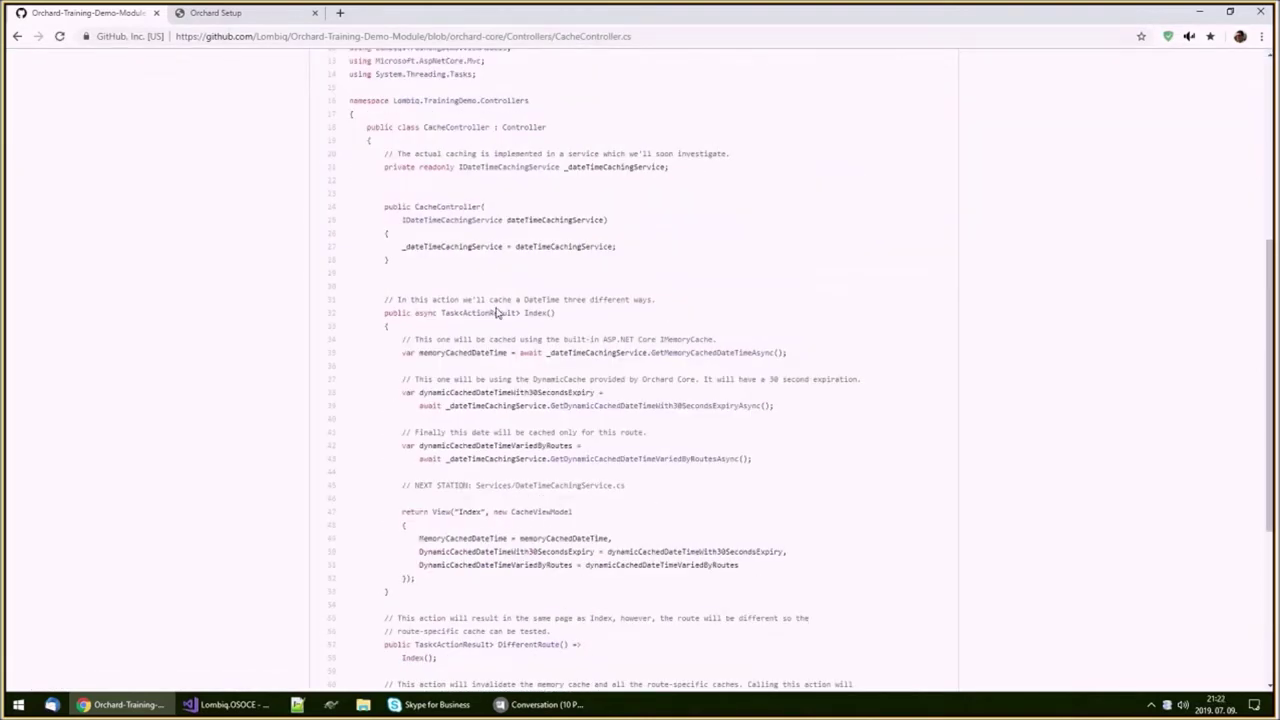
{"action": "scroll", "coordinate": [500, 312], "scroll_direction": "down", "scroll_amount": 3}
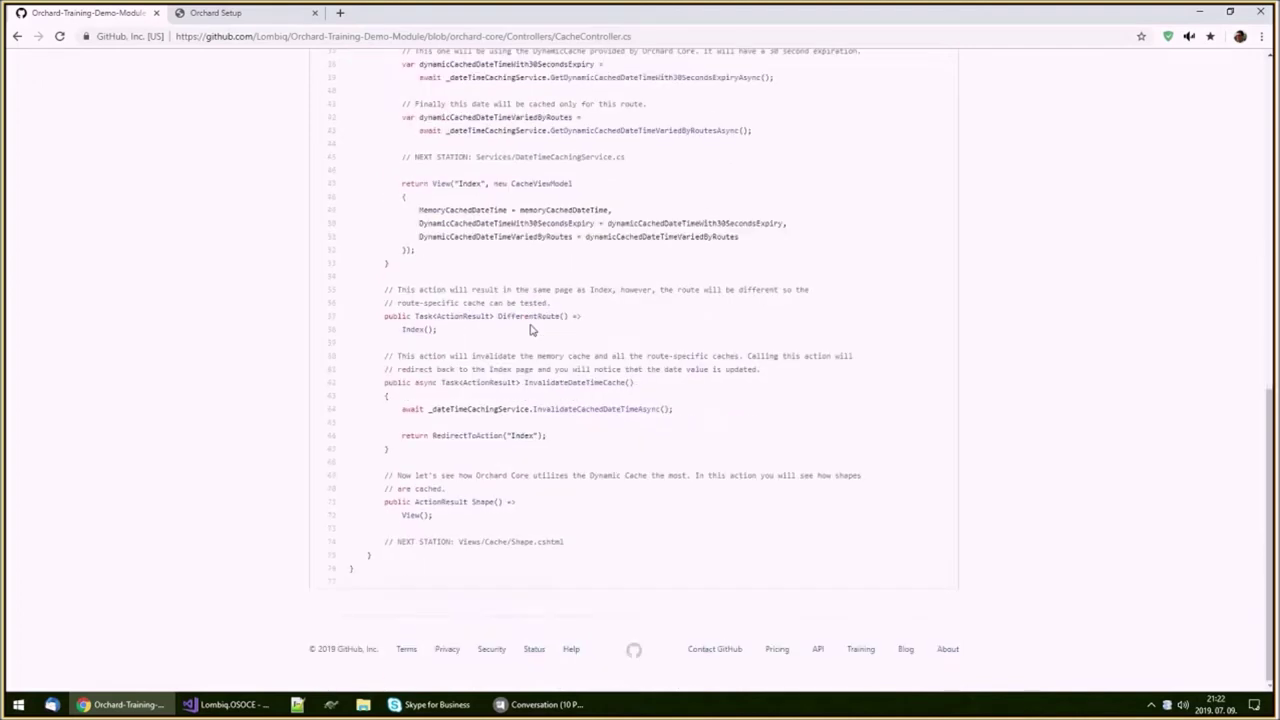
{"action": "scroll", "coordinate": [400, 450], "scroll_direction": "up", "scroll_amount": 3}
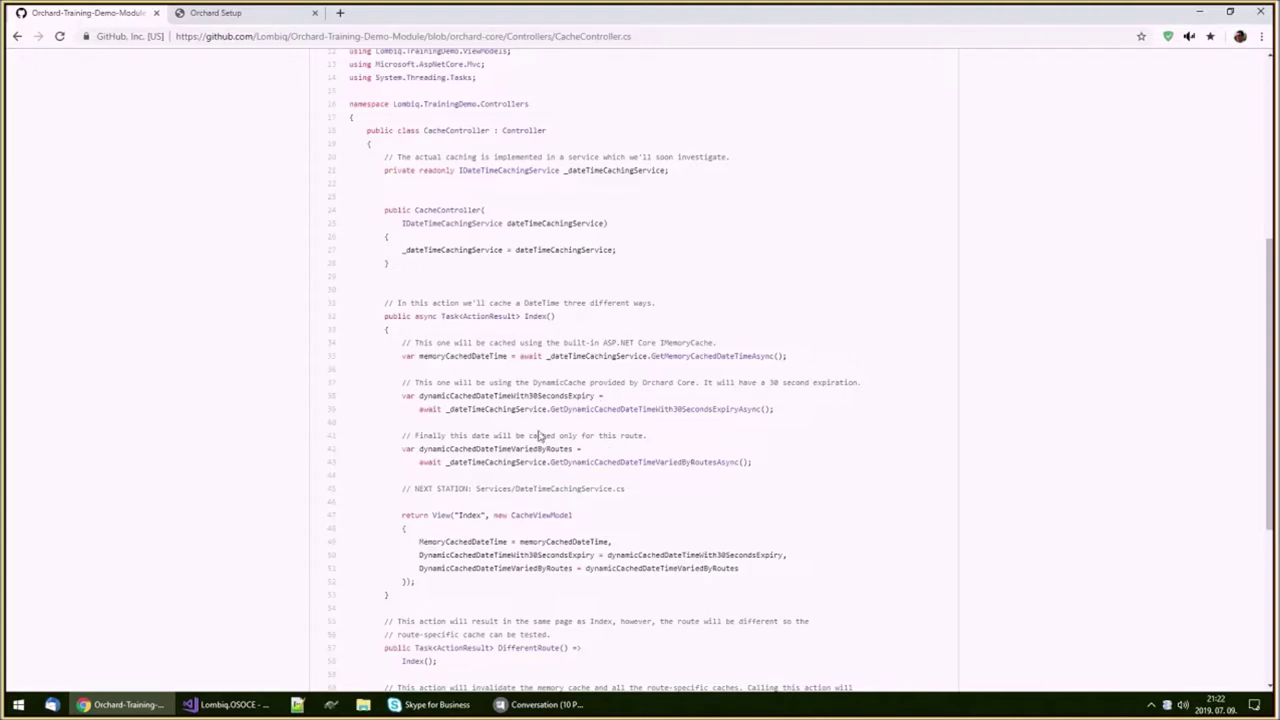
{"action": "key", "text": "alt+Left"}
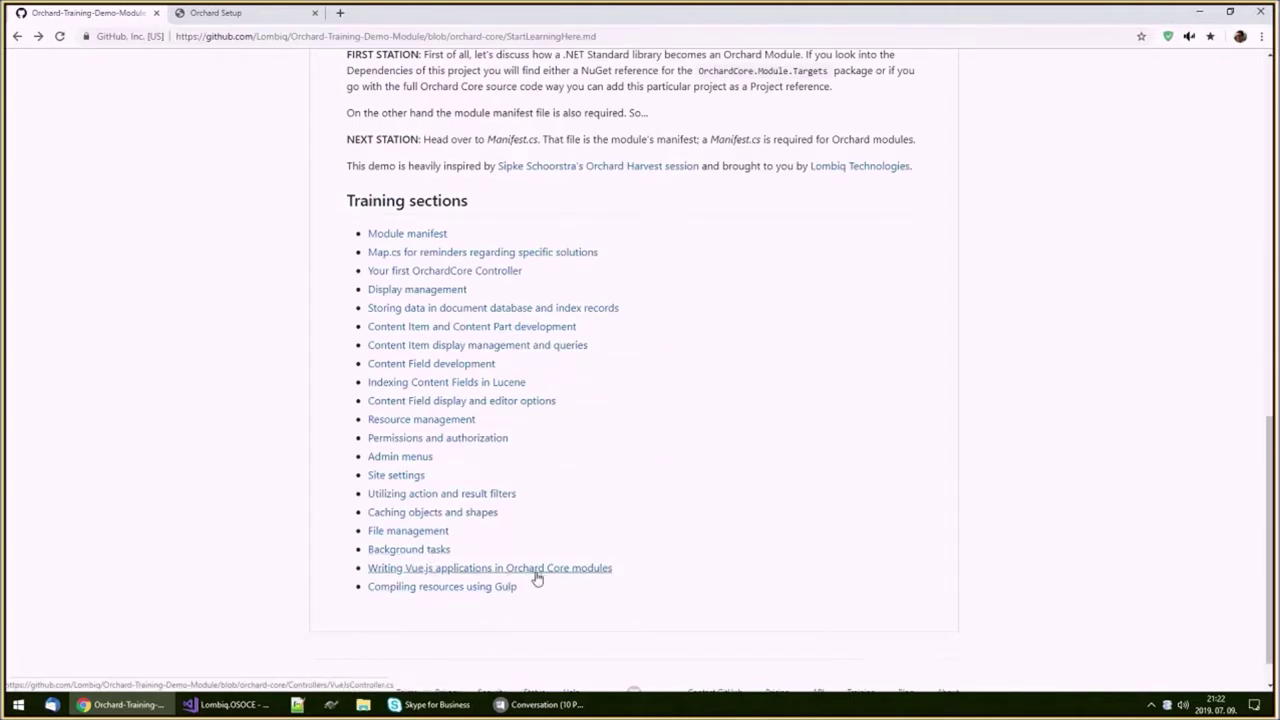
{"action": "left_click", "coordinate": [501, 568]}
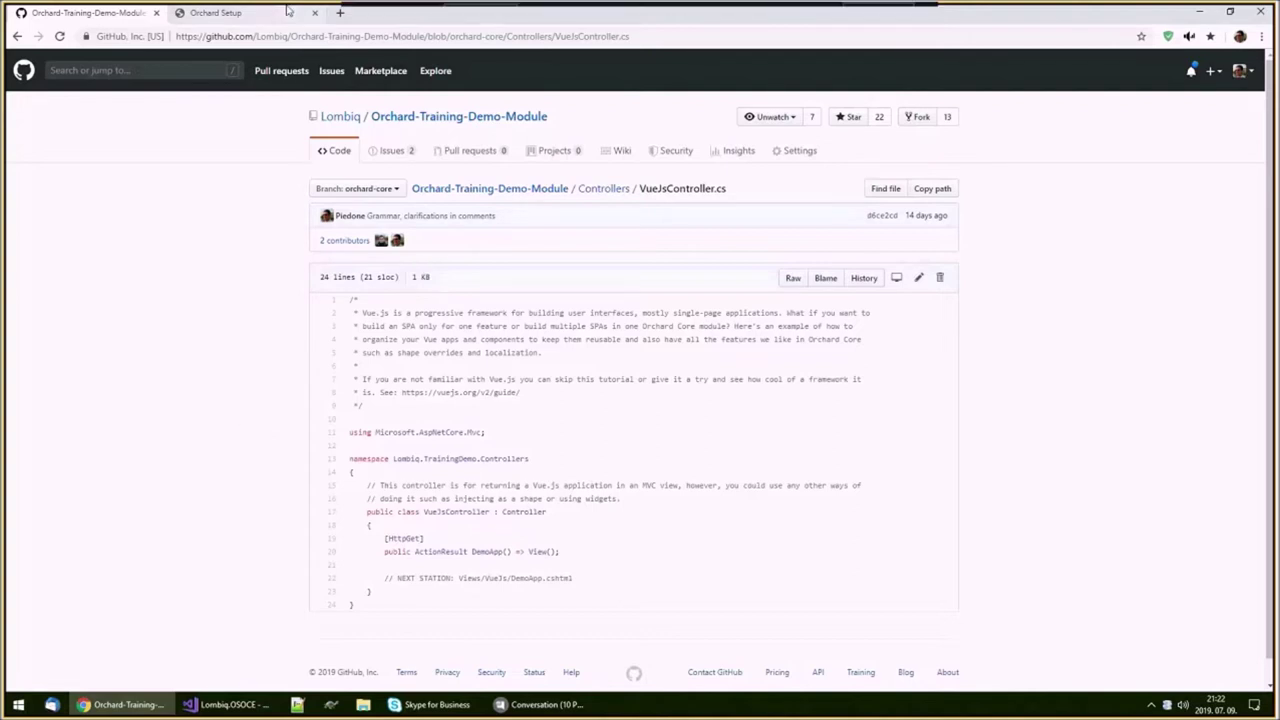
Step: Switch to the Orchard Setup page, choose the Training Demo recipe and show the recipe list again
{"action": "left_click", "coordinate": [205, 13]}
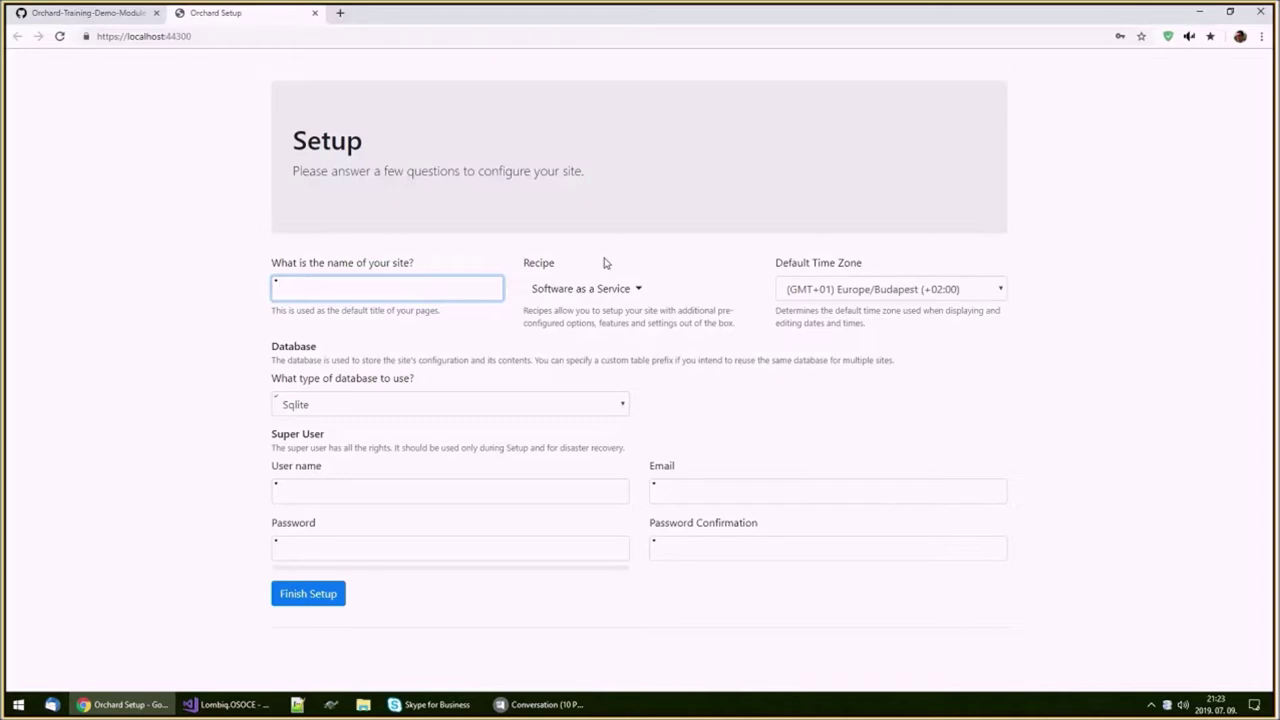
{"action": "left_click", "coordinate": [606, 289]}
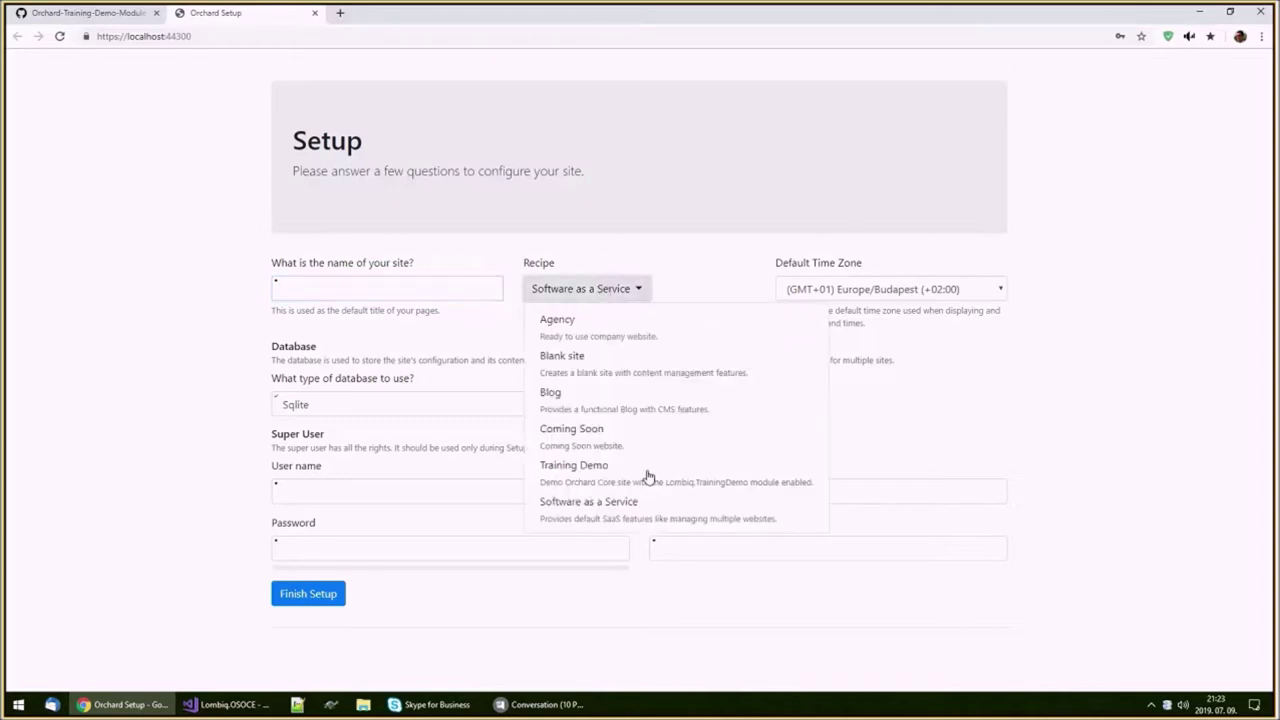
{"action": "left_click", "coordinate": [582, 472]}
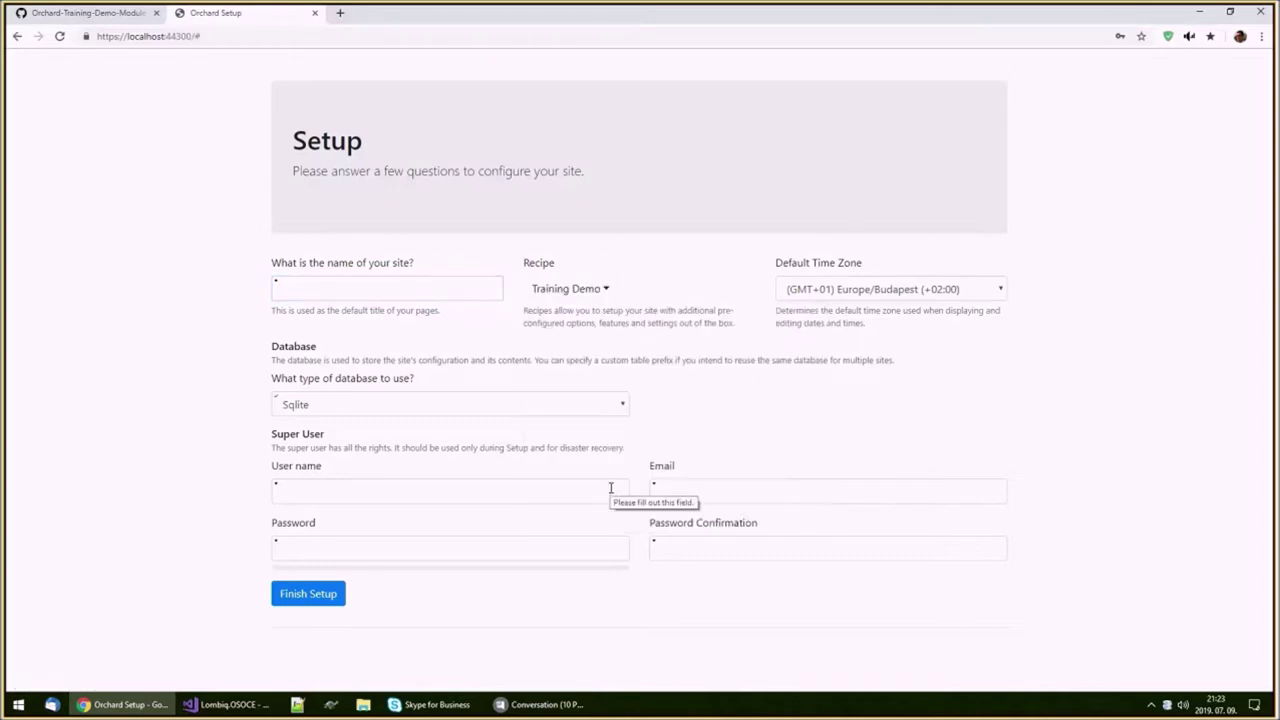
{"action": "left_click", "coordinate": [587, 294]}
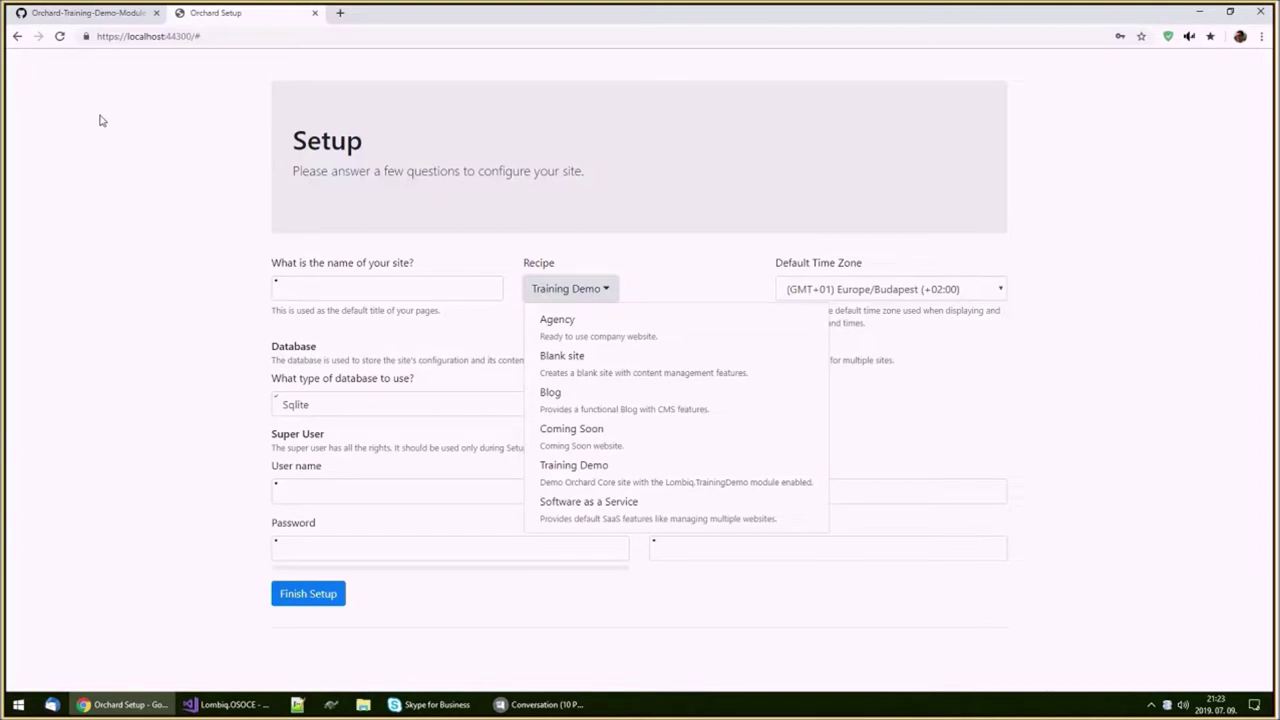
Step: Return to StartLearningHere.md on GitHub and review it from the Training sections back up to the Introduction
{"action": "left_click", "coordinate": [78, 15]}
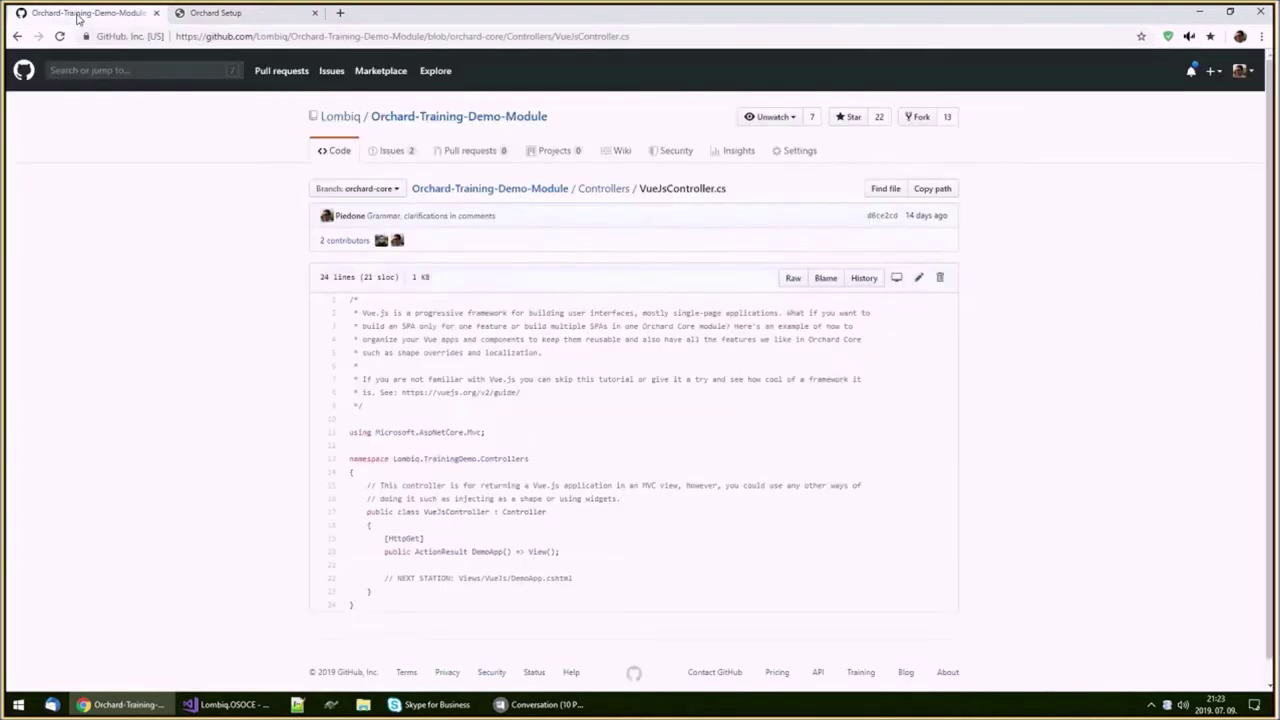
{"action": "key", "text": "alt+Left"}
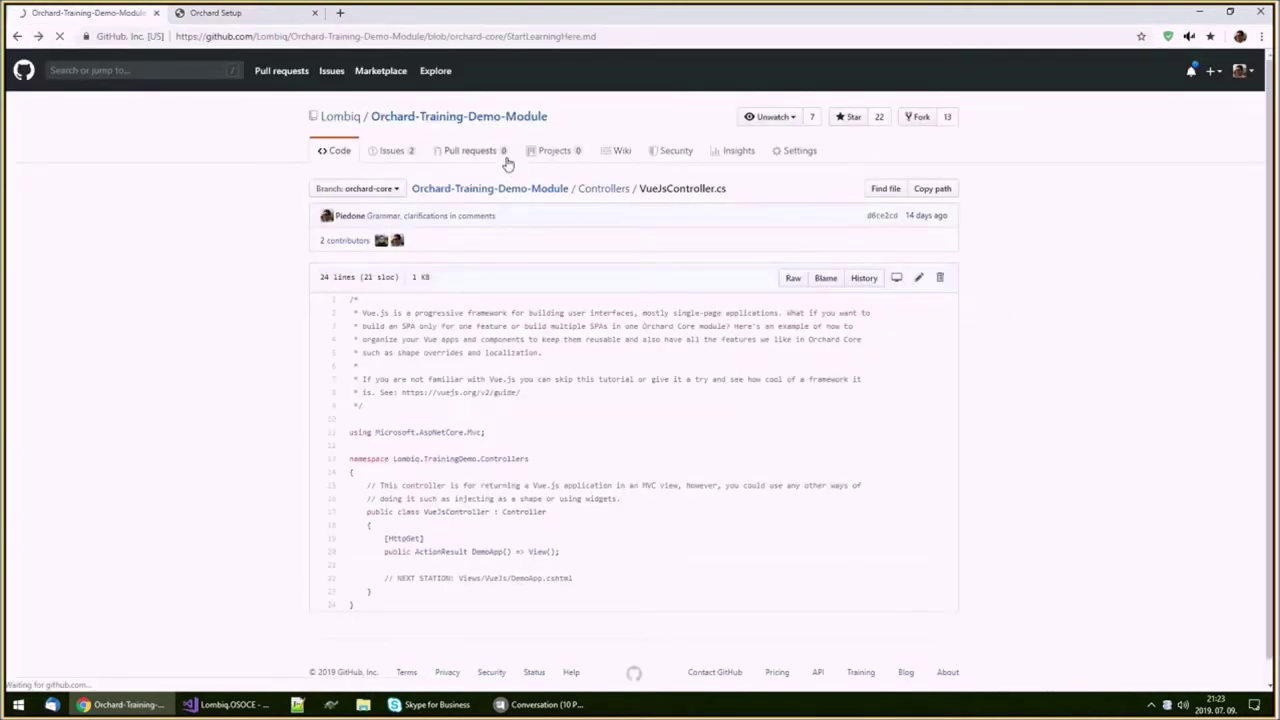
{"action": "scroll", "coordinate": [673, 430], "scroll_direction": "up", "scroll_amount": 1}
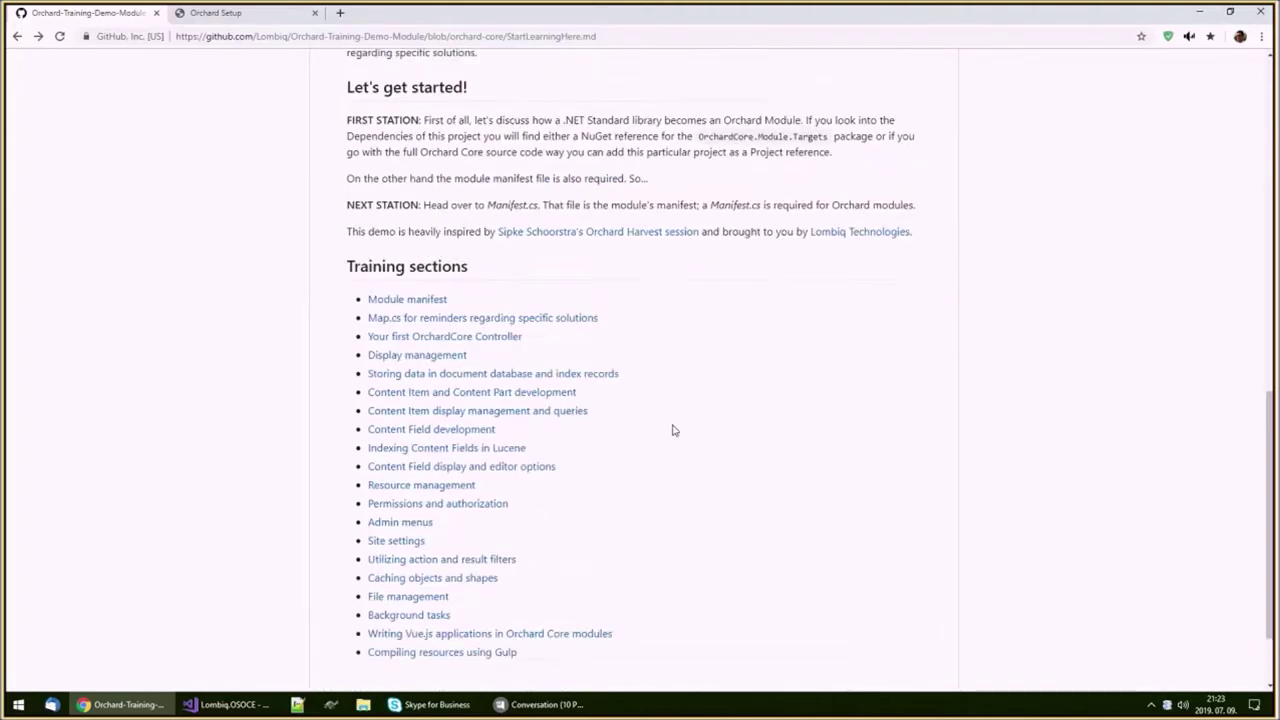
{"action": "scroll", "coordinate": [673, 430], "scroll_direction": "up", "scroll_amount": 5}
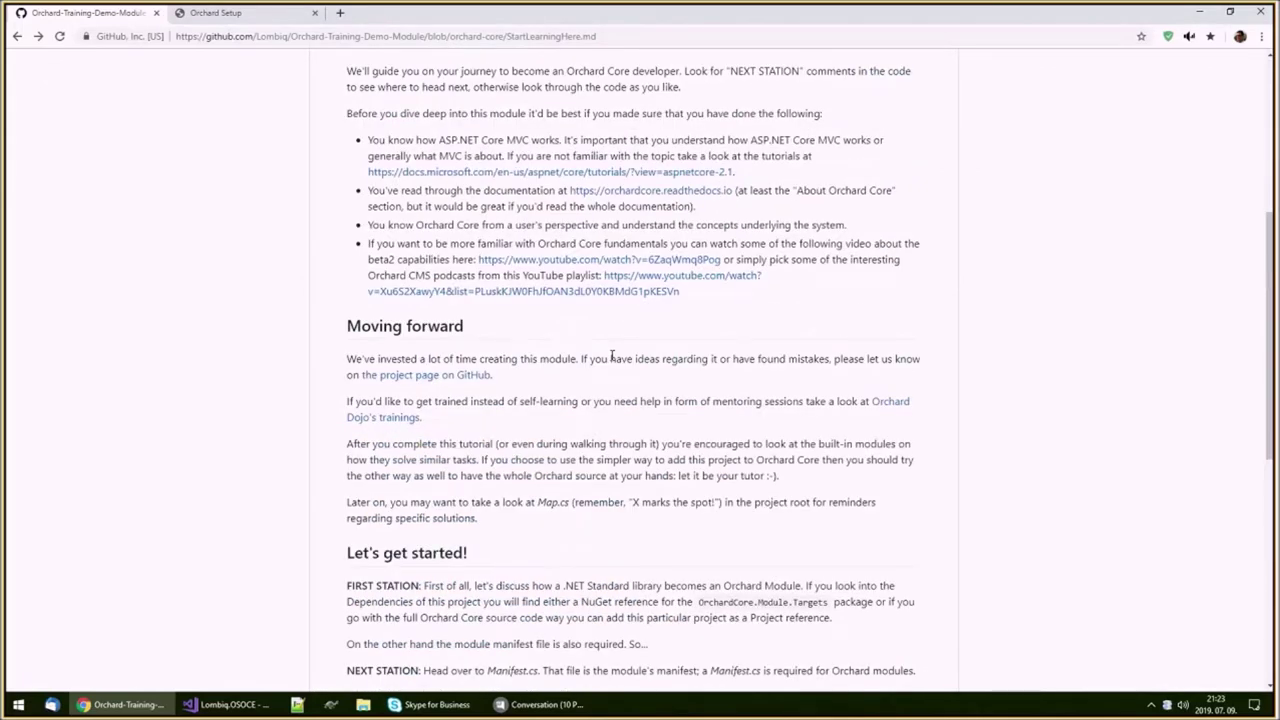
{"action": "scroll", "coordinate": [613, 355], "scroll_direction": "up", "scroll_amount": 2}
{"action": "scroll", "coordinate": [613, 355], "scroll_direction": "up", "scroll_amount": 2}
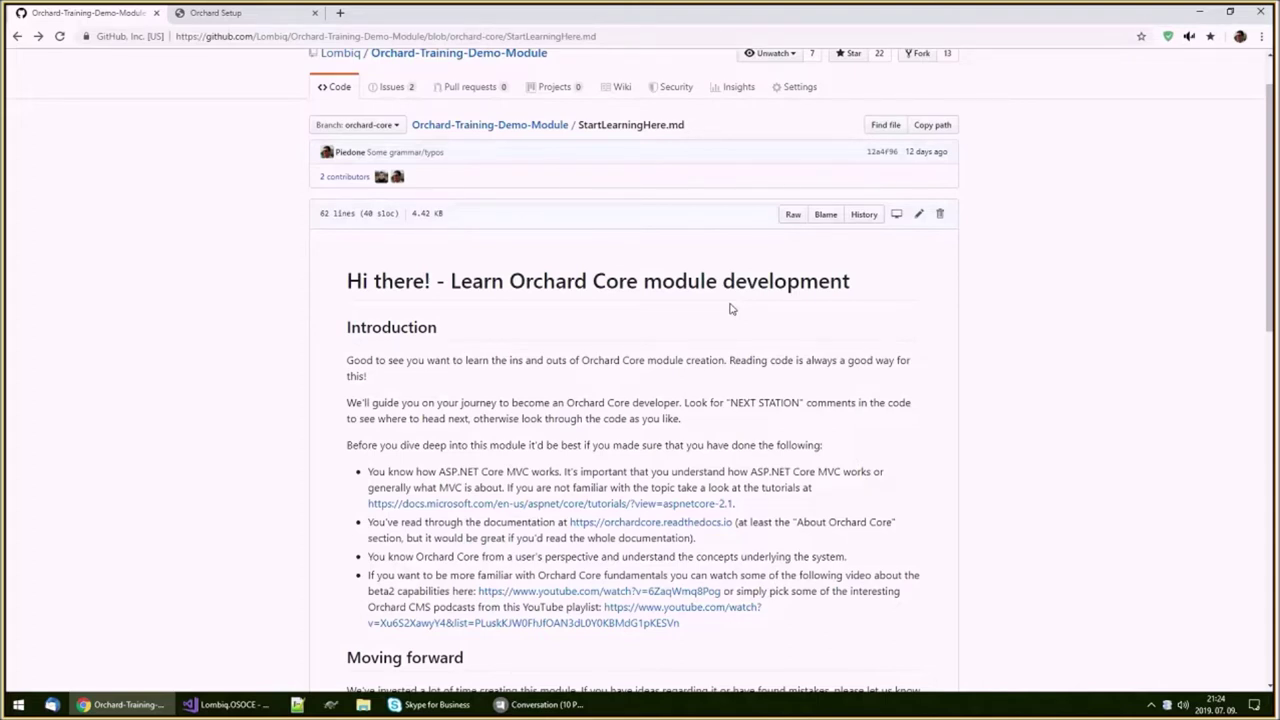
Step: Open the linked Orchard Core documentation in a new tab and highlight the Training Demo Module tutorial bullet under Getting Started
{"action": "middle_click", "coordinate": [620, 522]}
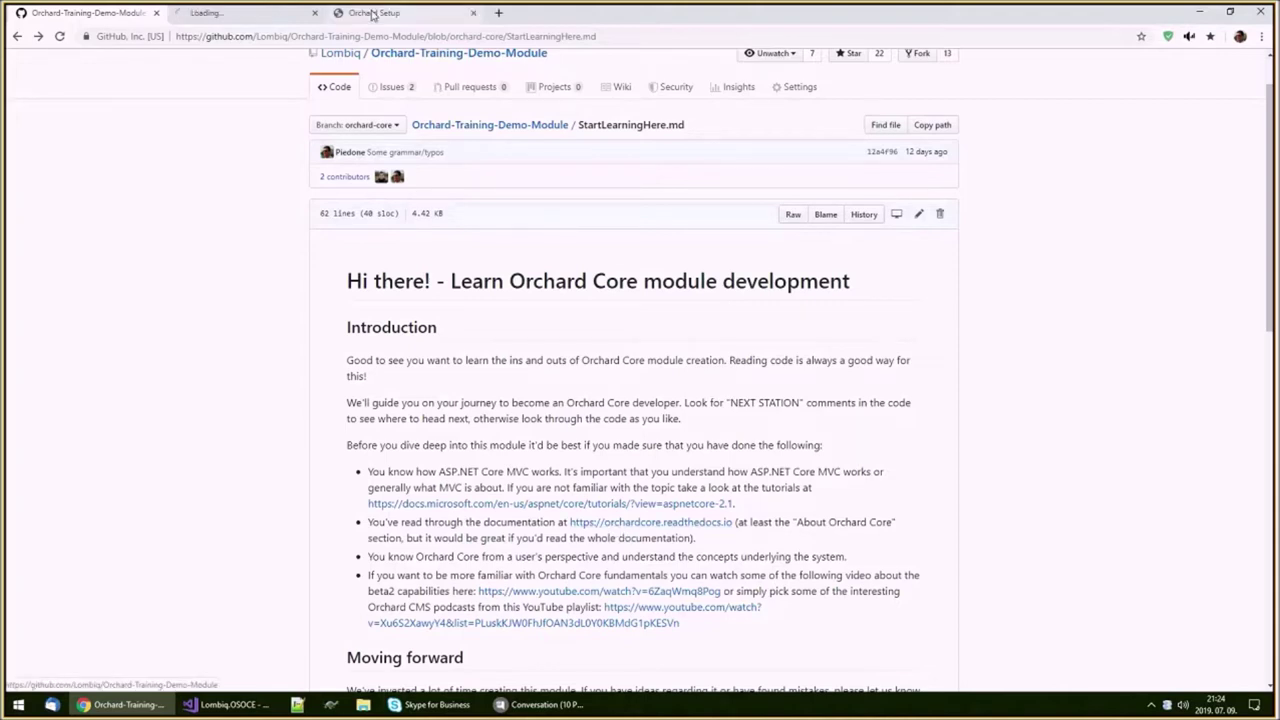
{"action": "left_click", "coordinate": [271, 16]}
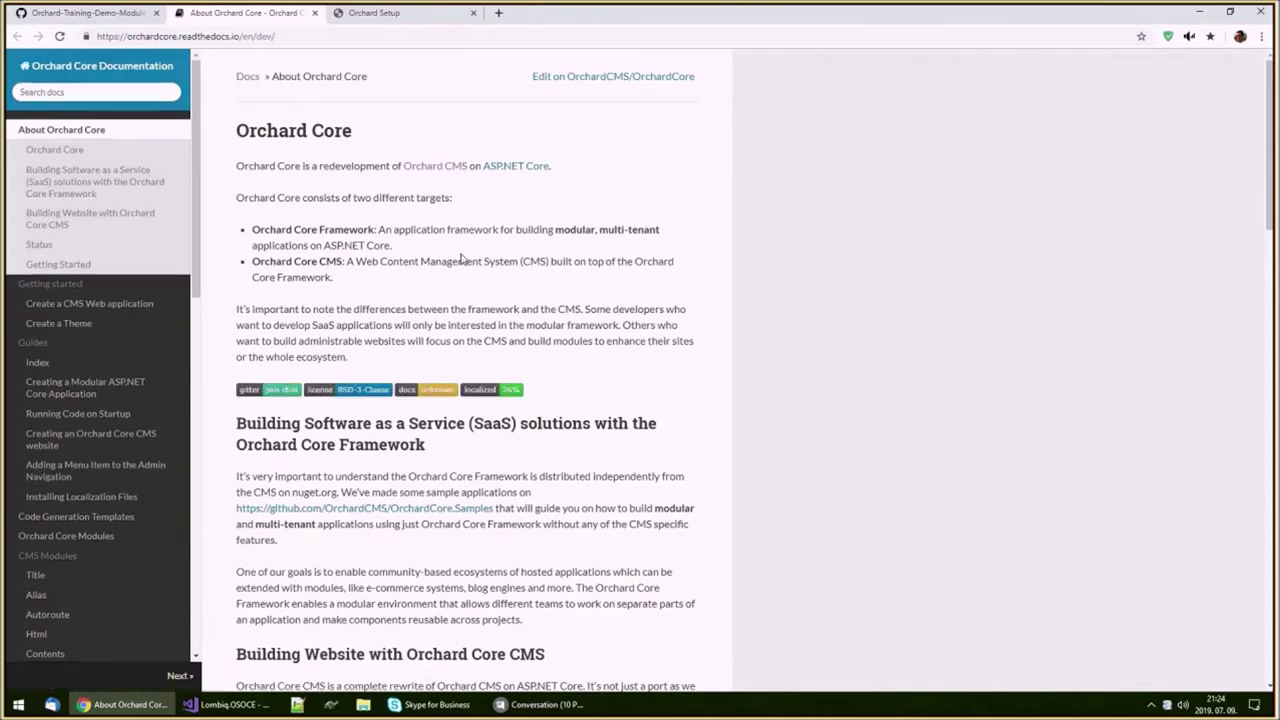
{"action": "scroll", "coordinate": [462, 259], "scroll_direction": "down", "scroll_amount": 3}
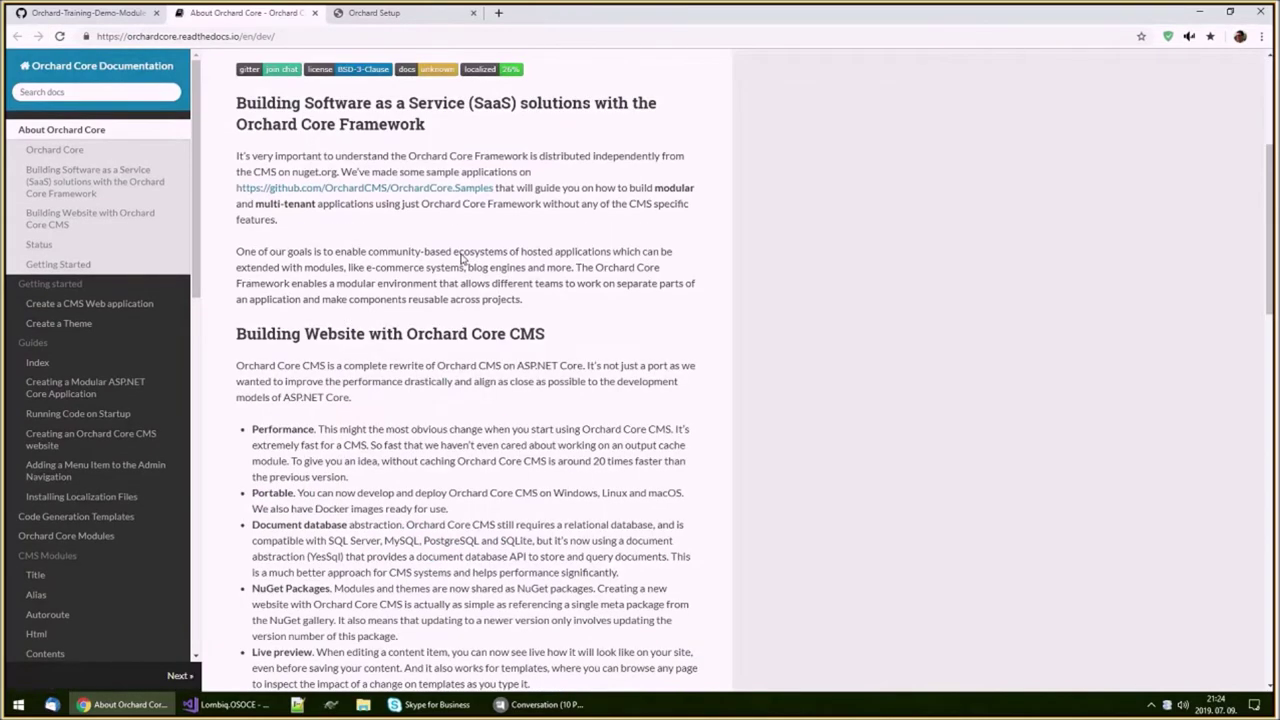
{"action": "scroll", "coordinate": [462, 259], "scroll_direction": "down", "scroll_amount": 1}
{"action": "scroll", "coordinate": [462, 256], "scroll_direction": "down", "scroll_amount": 7}
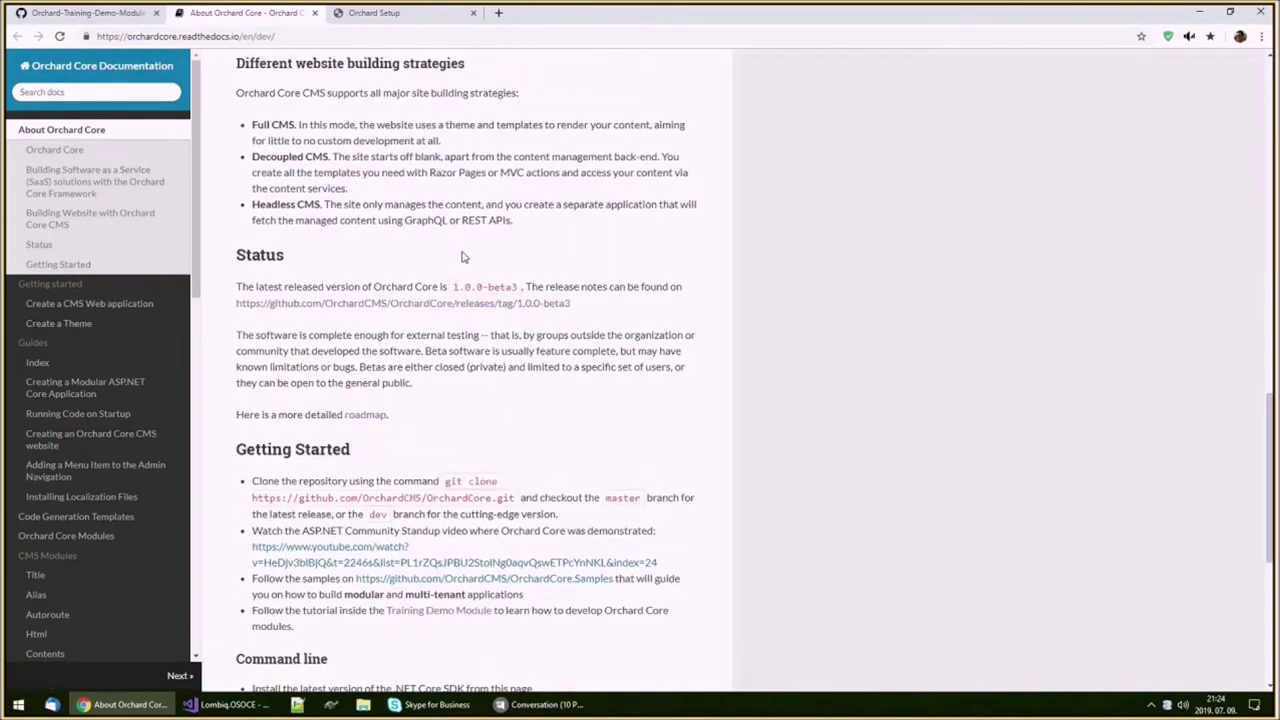
{"action": "scroll", "coordinate": [462, 257], "scroll_direction": "down", "scroll_amount": 2}
{"action": "left_click_drag", "start_coordinate": [400, 470], "coordinate": [452, 467]}
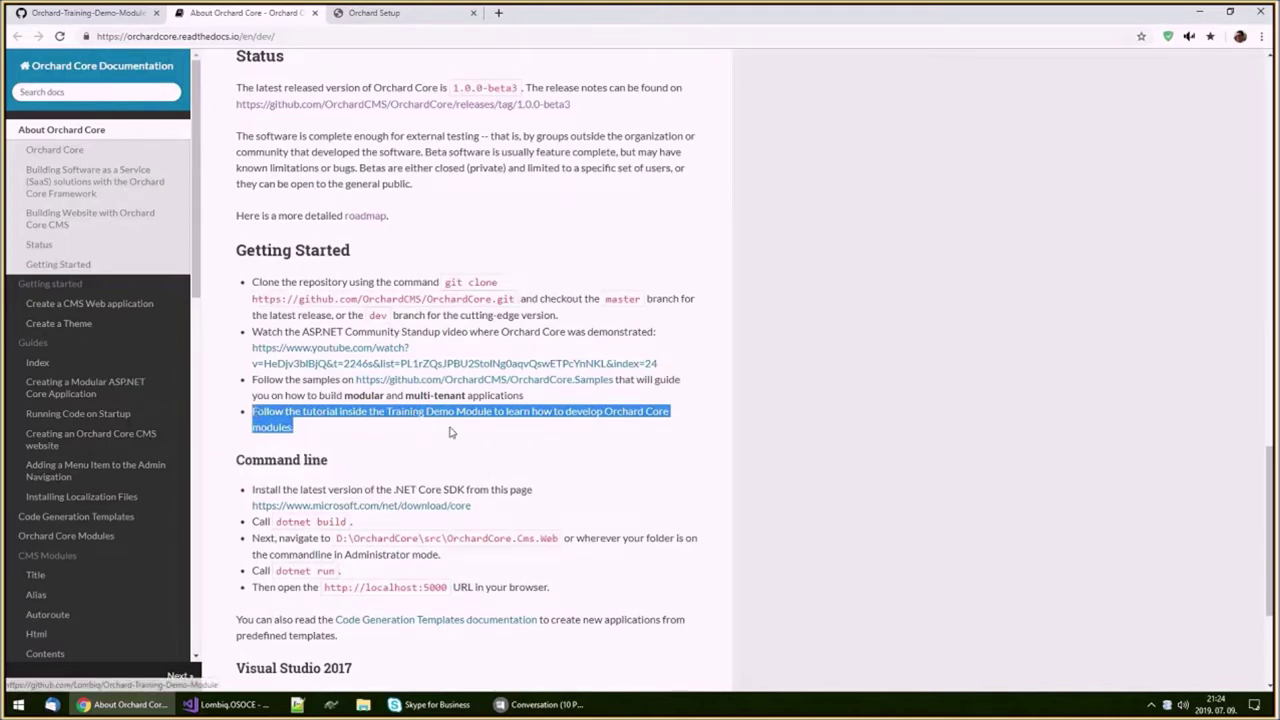
{"action": "left_click", "coordinate": [449, 431]}
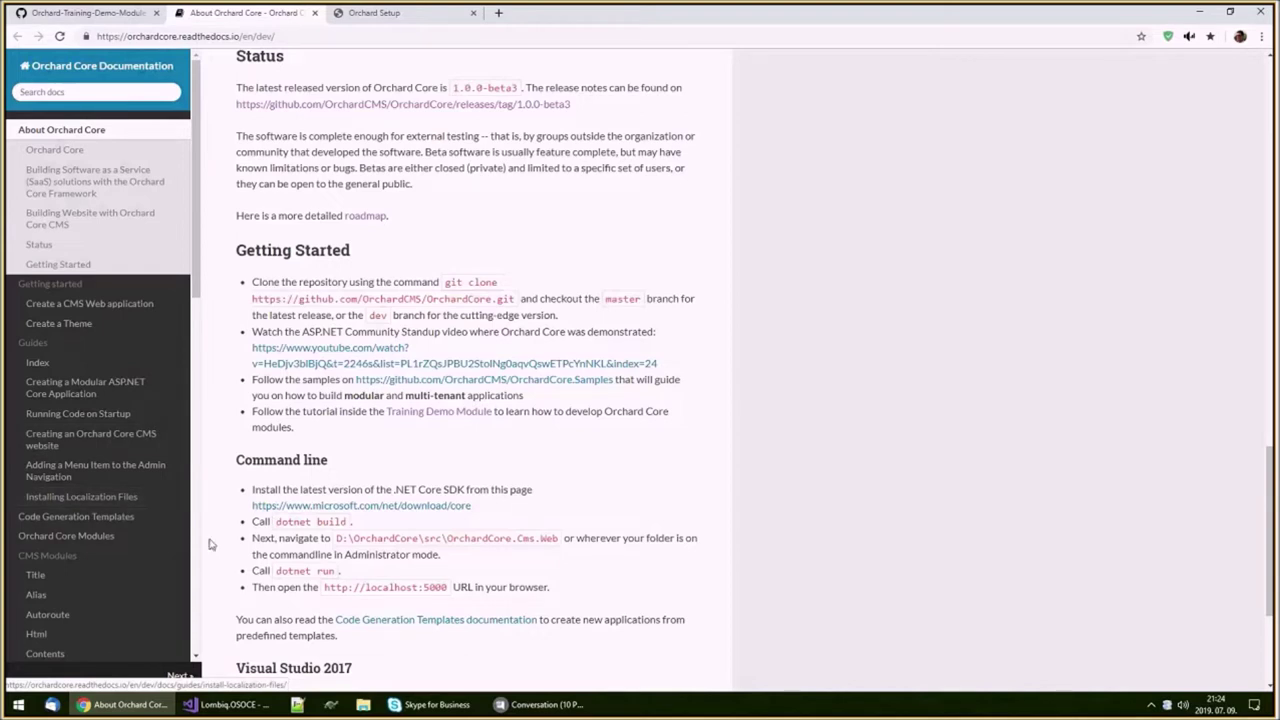
Step: Open the Guides index of the documentation and look through the full list of documentation topics
{"action": "left_click", "coordinate": [64, 372]}
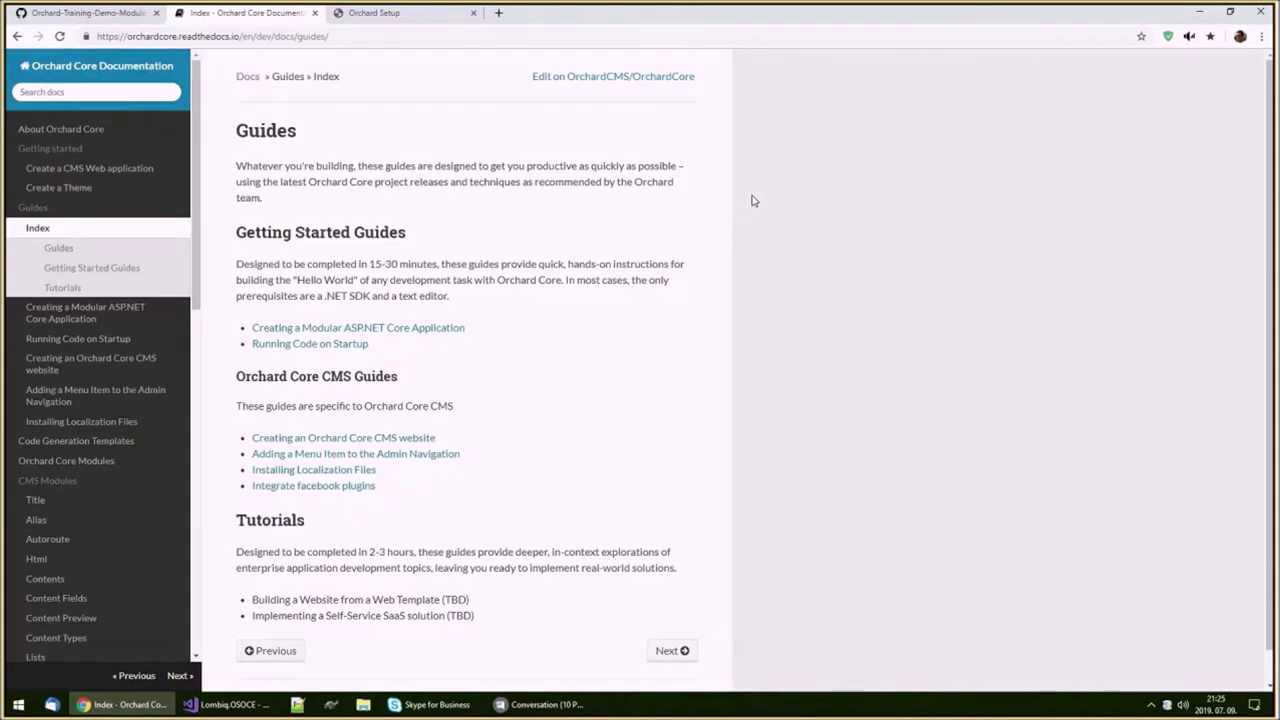
{"action": "scroll", "coordinate": [182, 372], "scroll_direction": "down", "scroll_amount": 1}
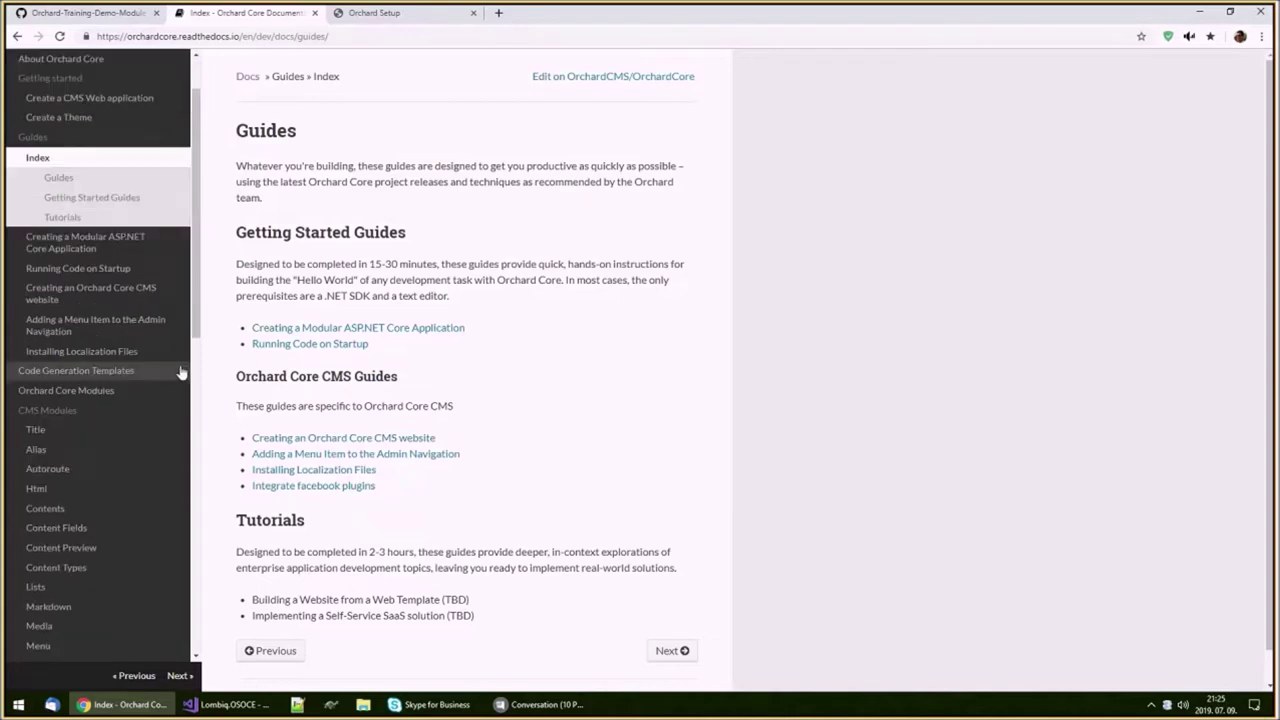
{"action": "scroll", "coordinate": [182, 372], "scroll_direction": "down", "scroll_amount": 10}
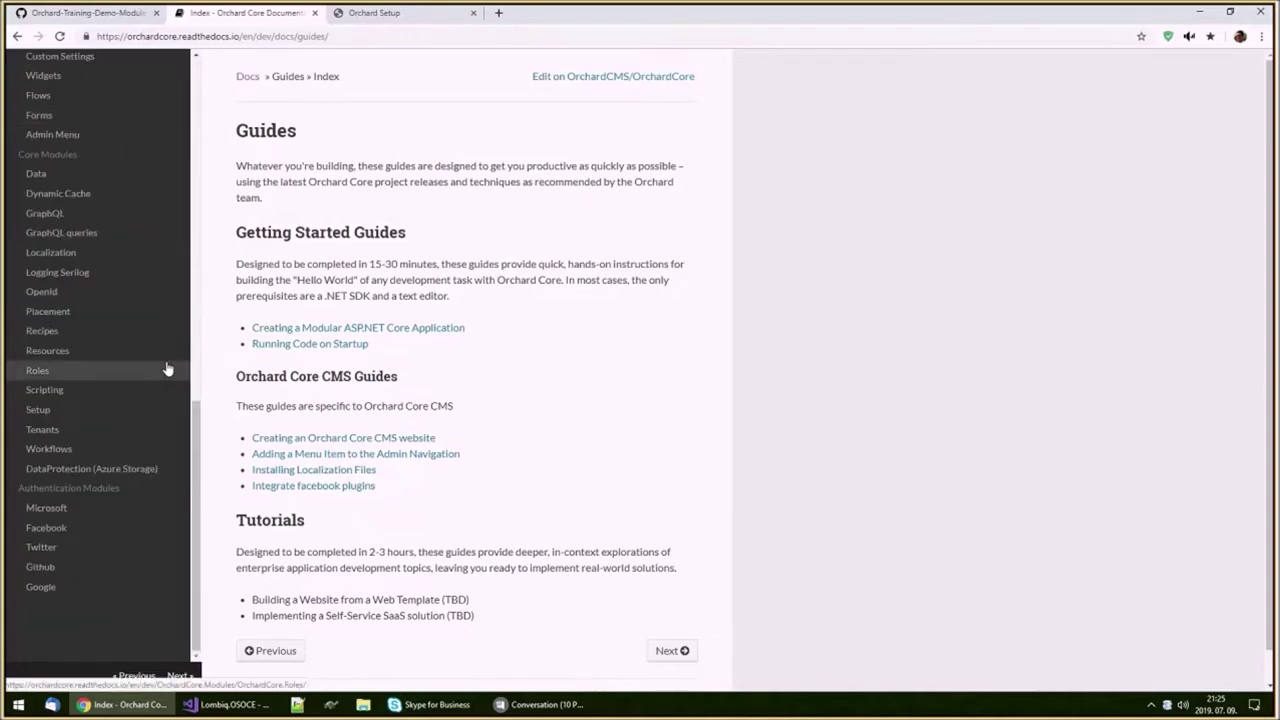
{"action": "scroll", "coordinate": [167, 369], "scroll_direction": "up", "scroll_amount": 12}
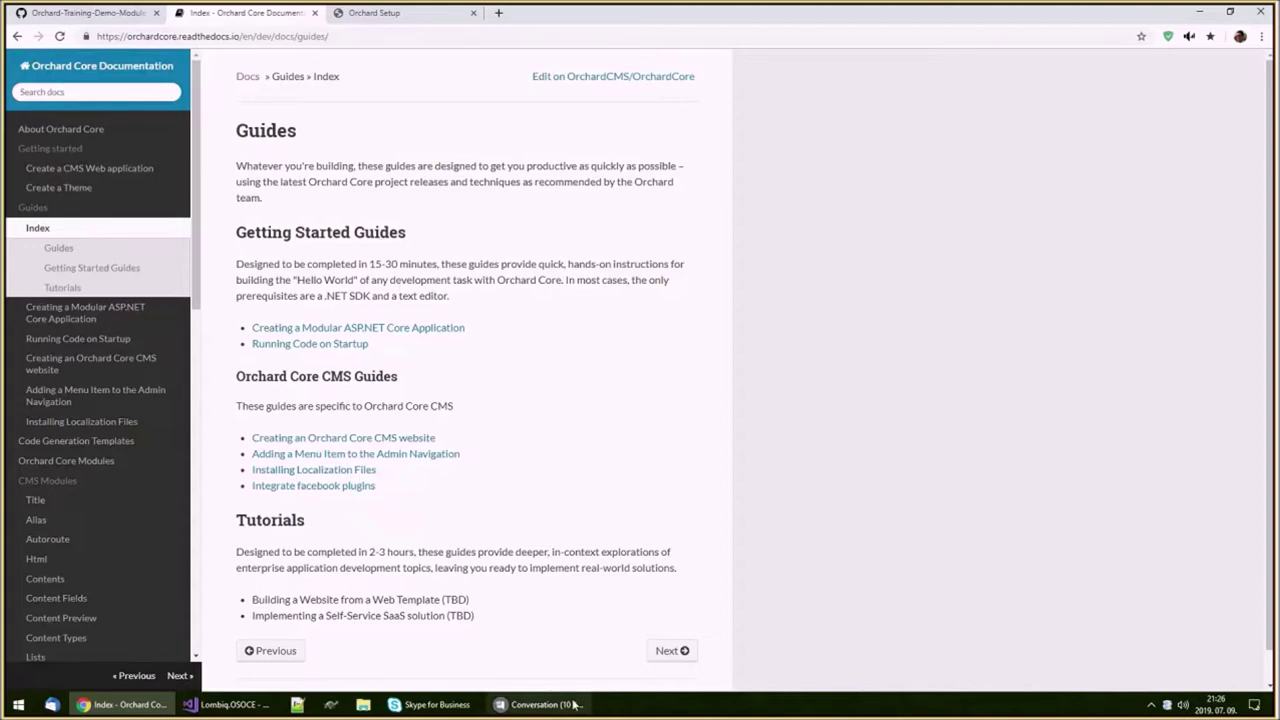
Step: Switch to the Skype for Business conversation and stop sharing the screen
{"action": "mouse_move", "coordinate": [575, 706]}
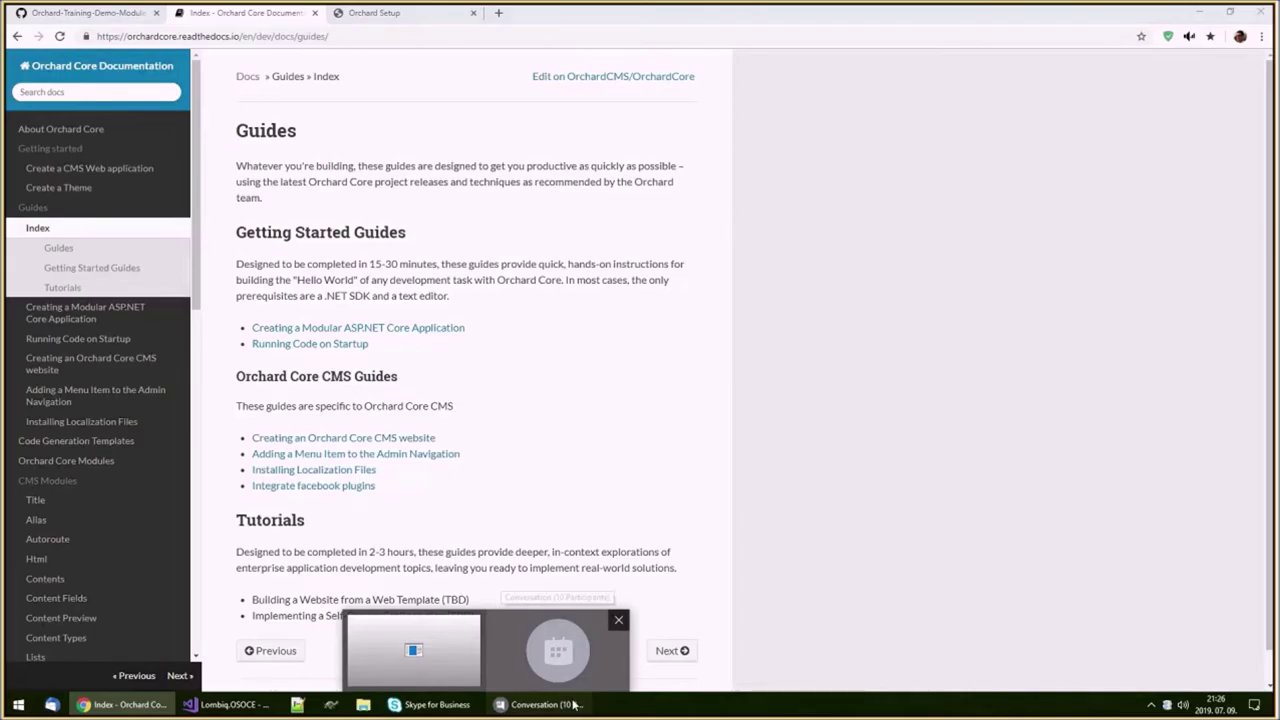
{"action": "left_click", "coordinate": [575, 705]}
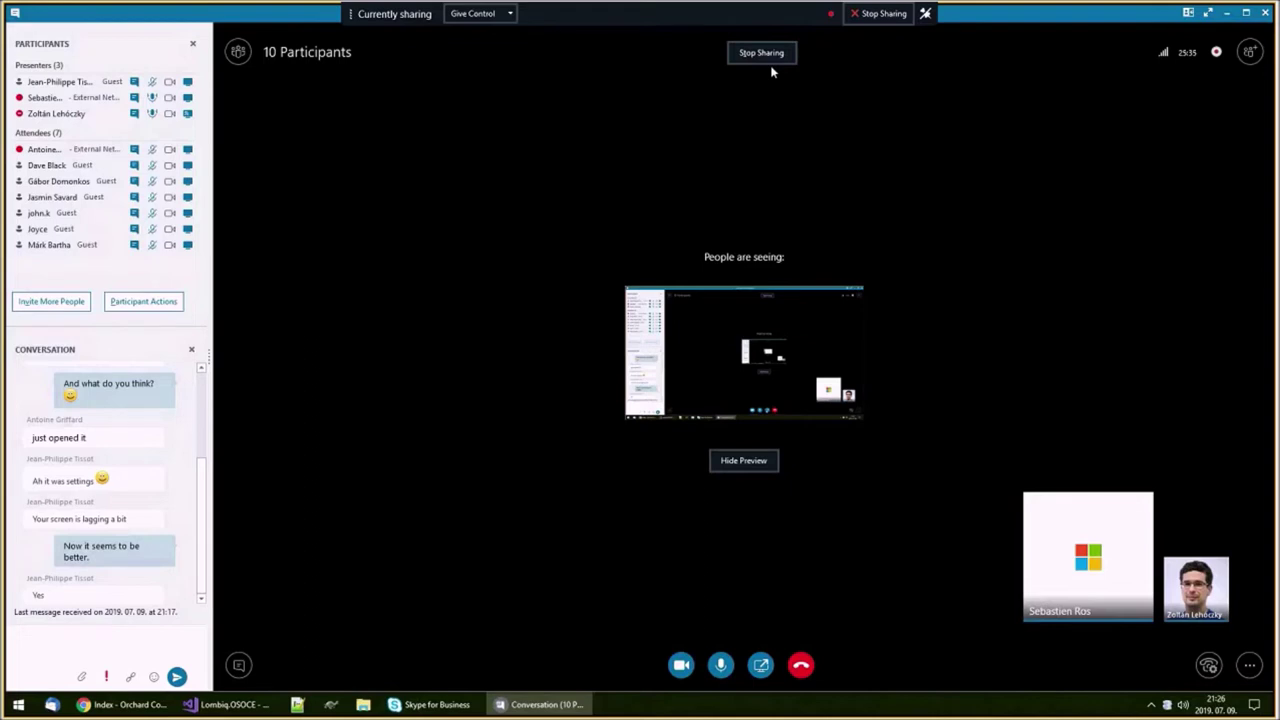
{"action": "left_click", "coordinate": [763, 54]}
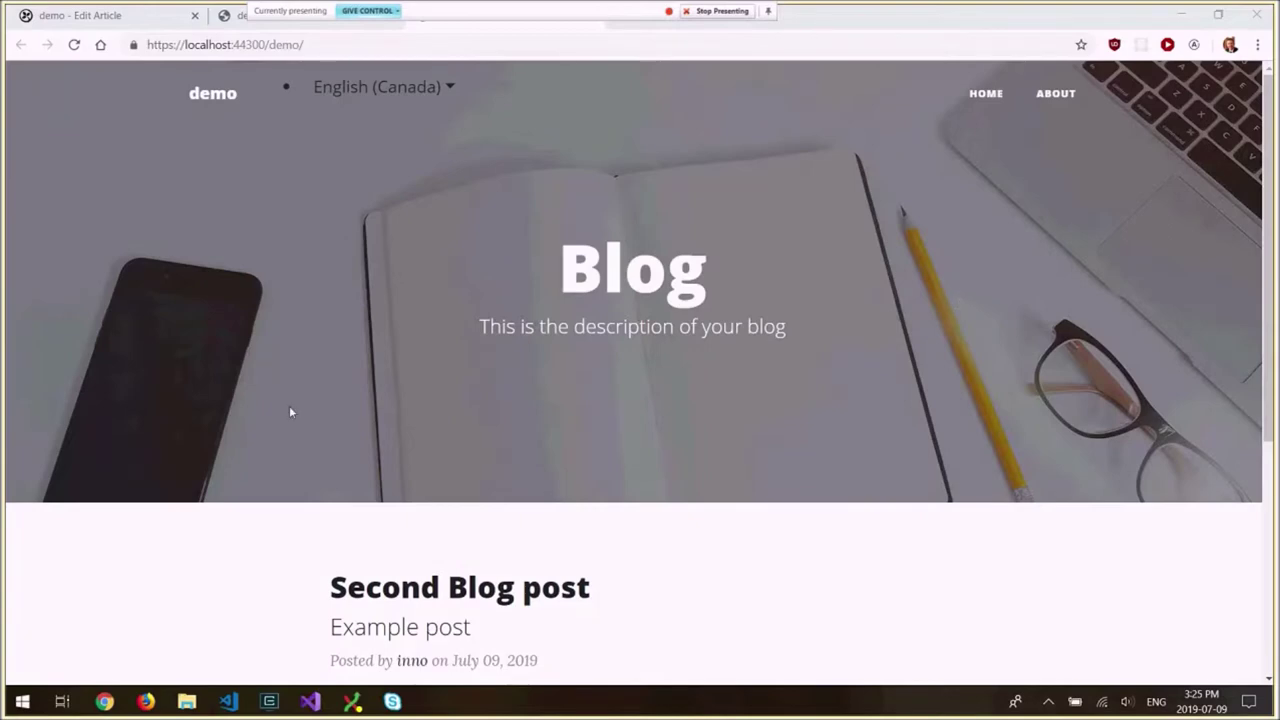
Step: Look over the posts on the demo site's blog homepage and expand the English (Canada) language picker
{"action": "scroll", "coordinate": [290, 408], "scroll_direction": "down", "scroll_amount": 3}
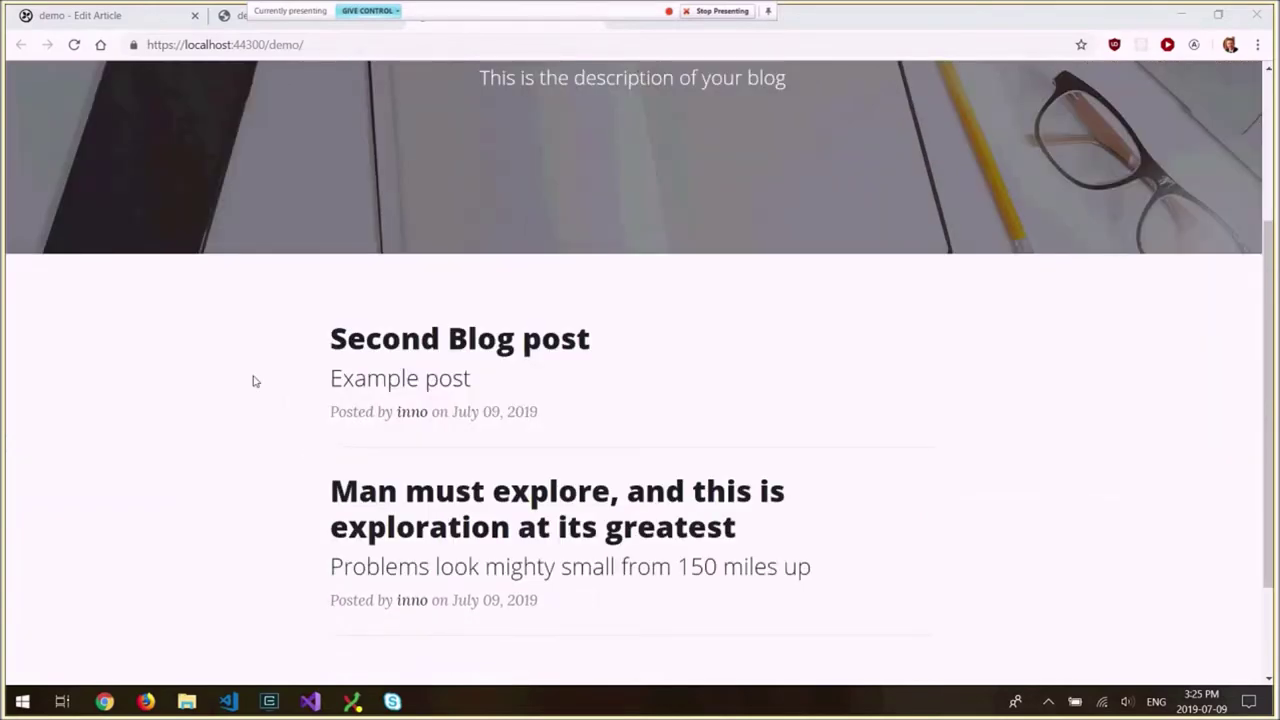
{"action": "scroll", "coordinate": [253, 381], "scroll_direction": "up", "scroll_amount": 3}
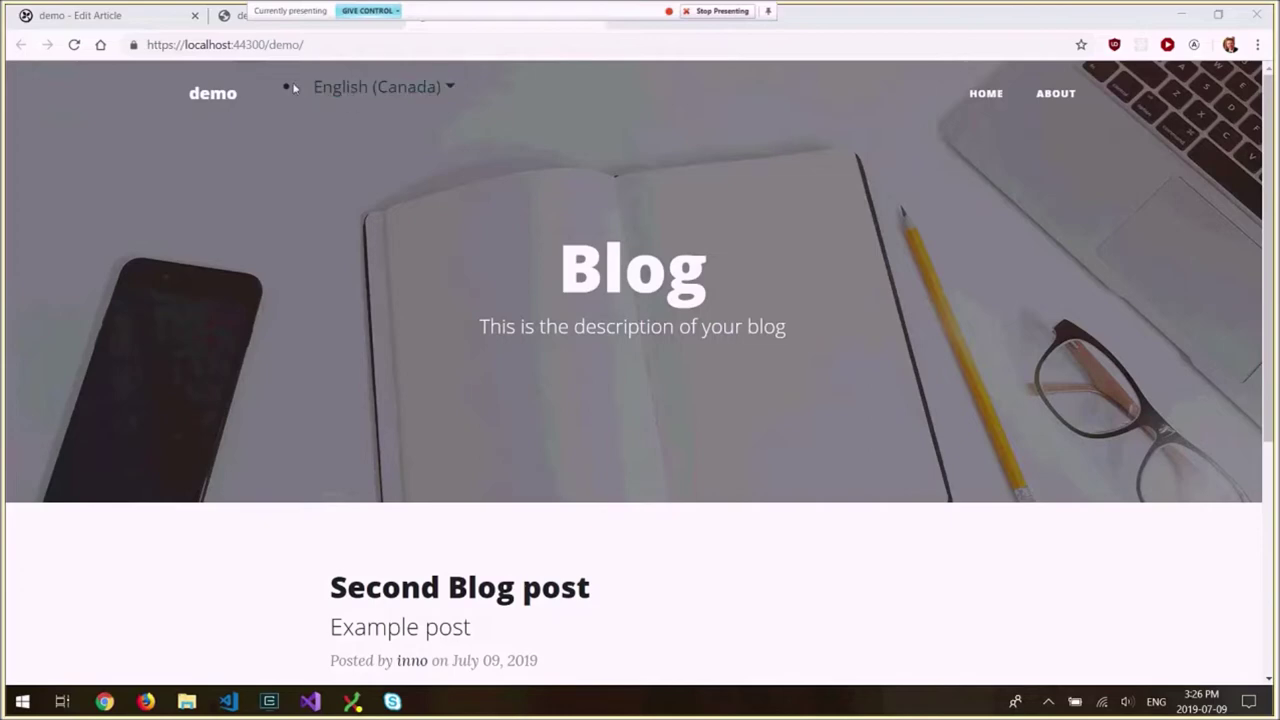
{"action": "left_click", "coordinate": [385, 90]}
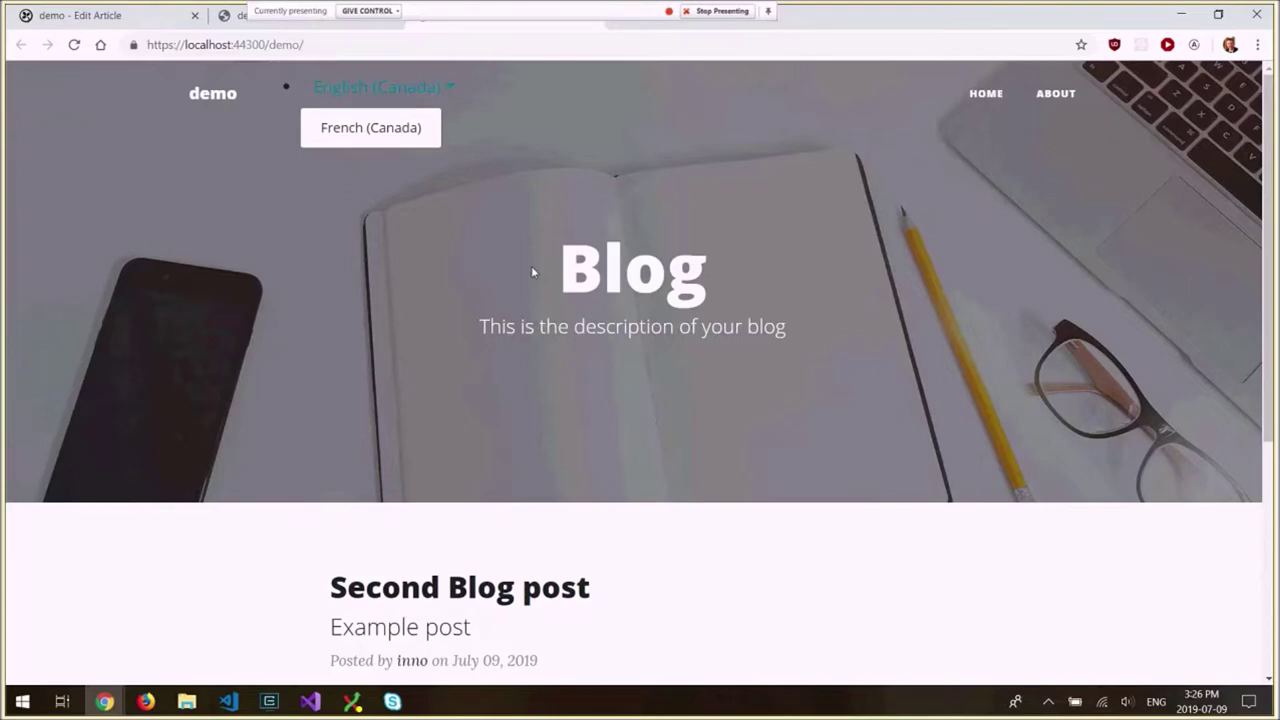
Step: Switch to the demo site's admin and open the Blog content type for editing
{"action": "left_click", "coordinate": [112, 22]}
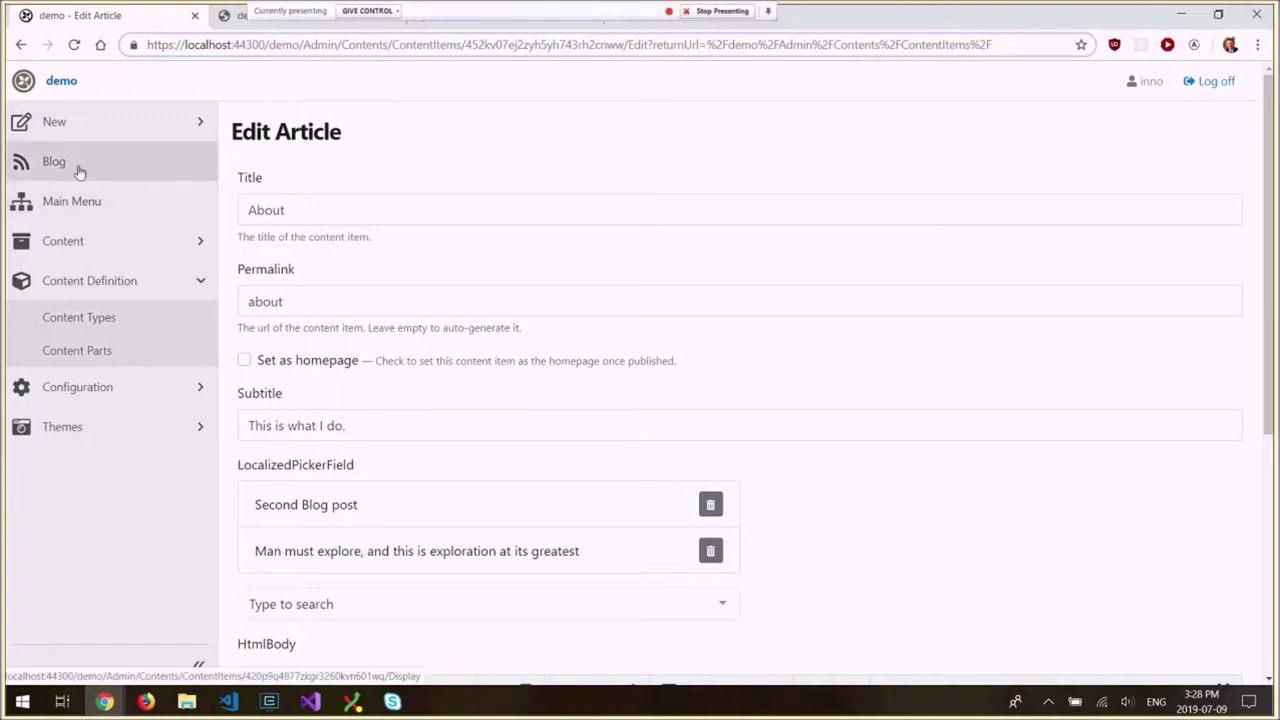
{"action": "left_click", "coordinate": [82, 324]}
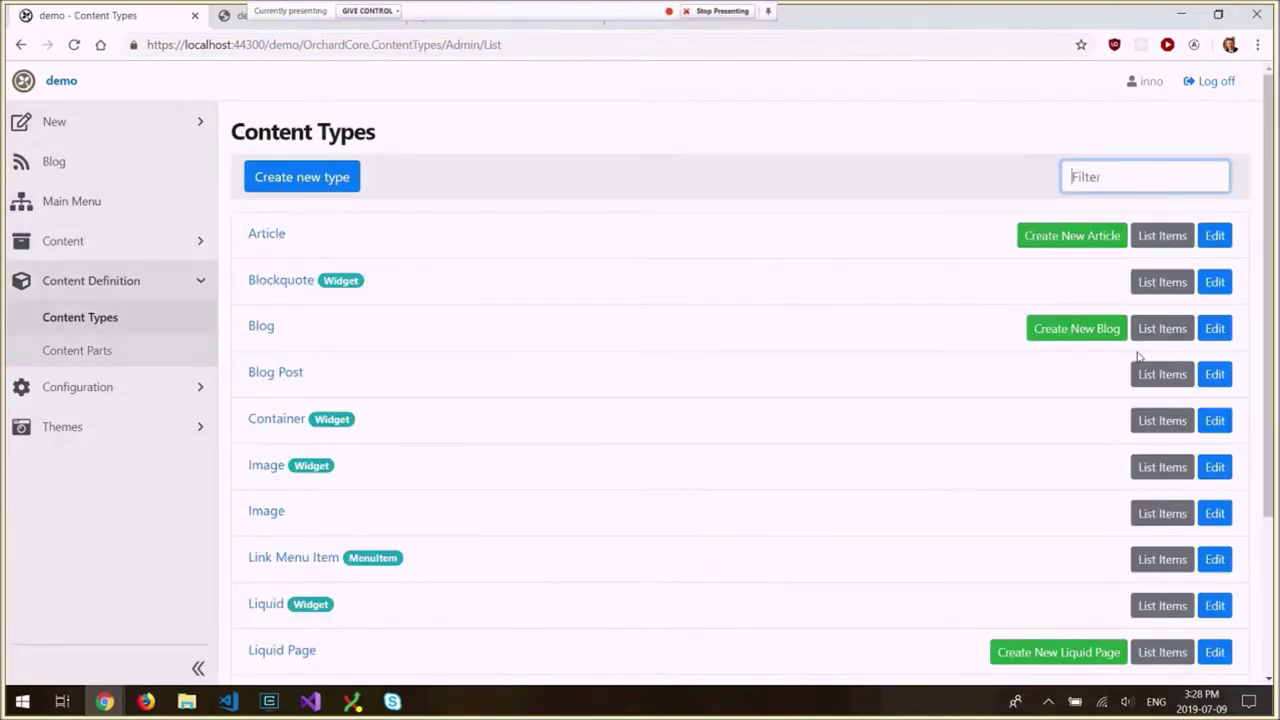
{"action": "left_click", "coordinate": [1215, 328]}
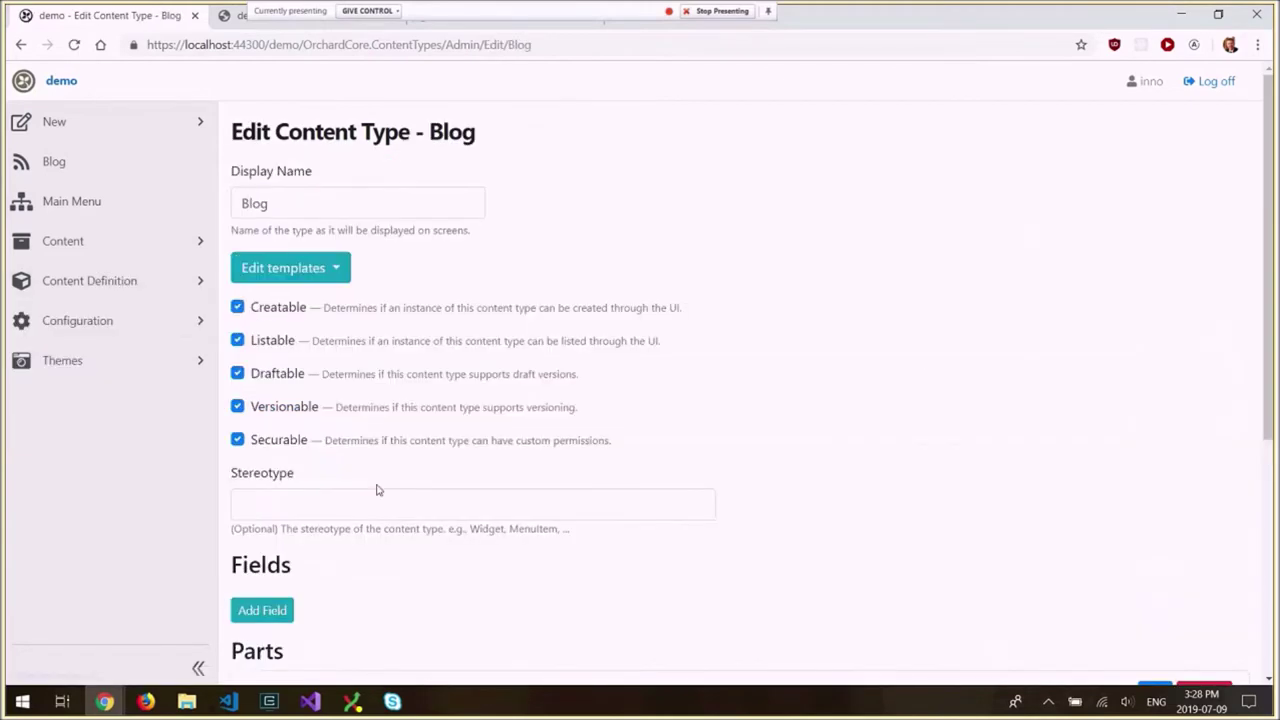
Step: Review the parts attached to the Blog content type and those of the Blog Post content type
{"action": "scroll", "coordinate": [374, 489], "scroll_direction": "down", "scroll_amount": 3}
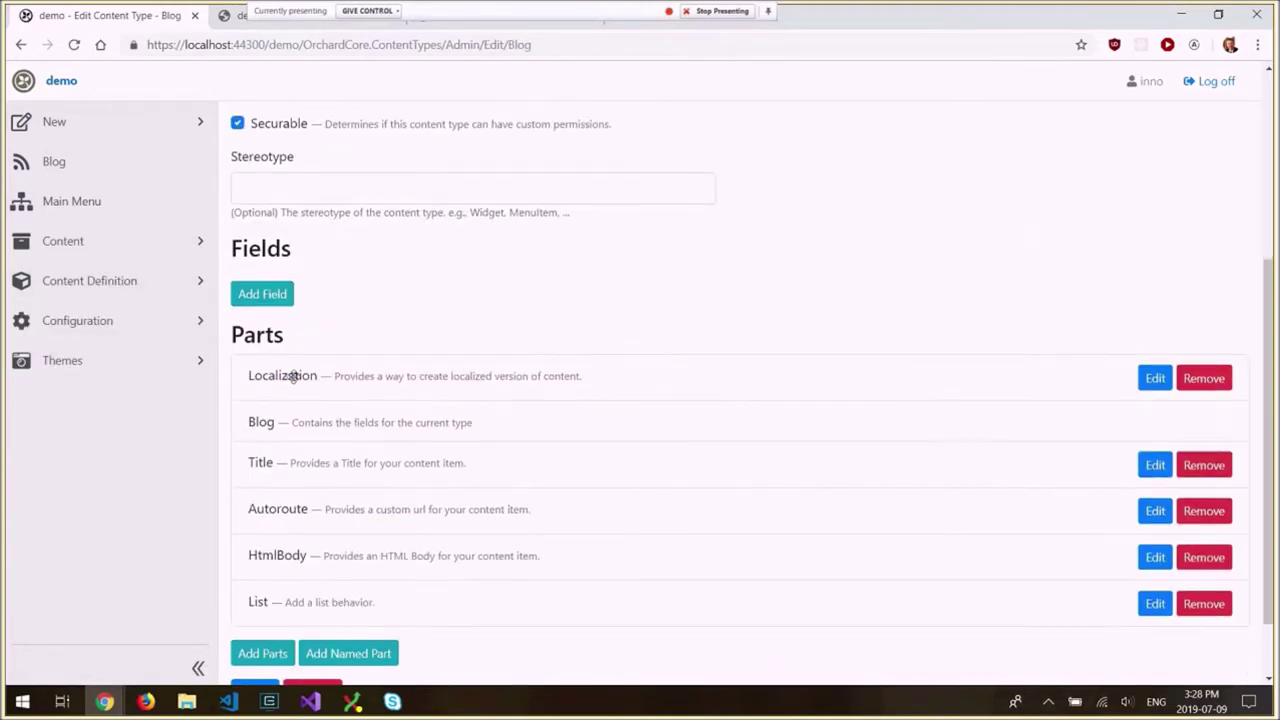
{"action": "key", "text": "alt+Left"}
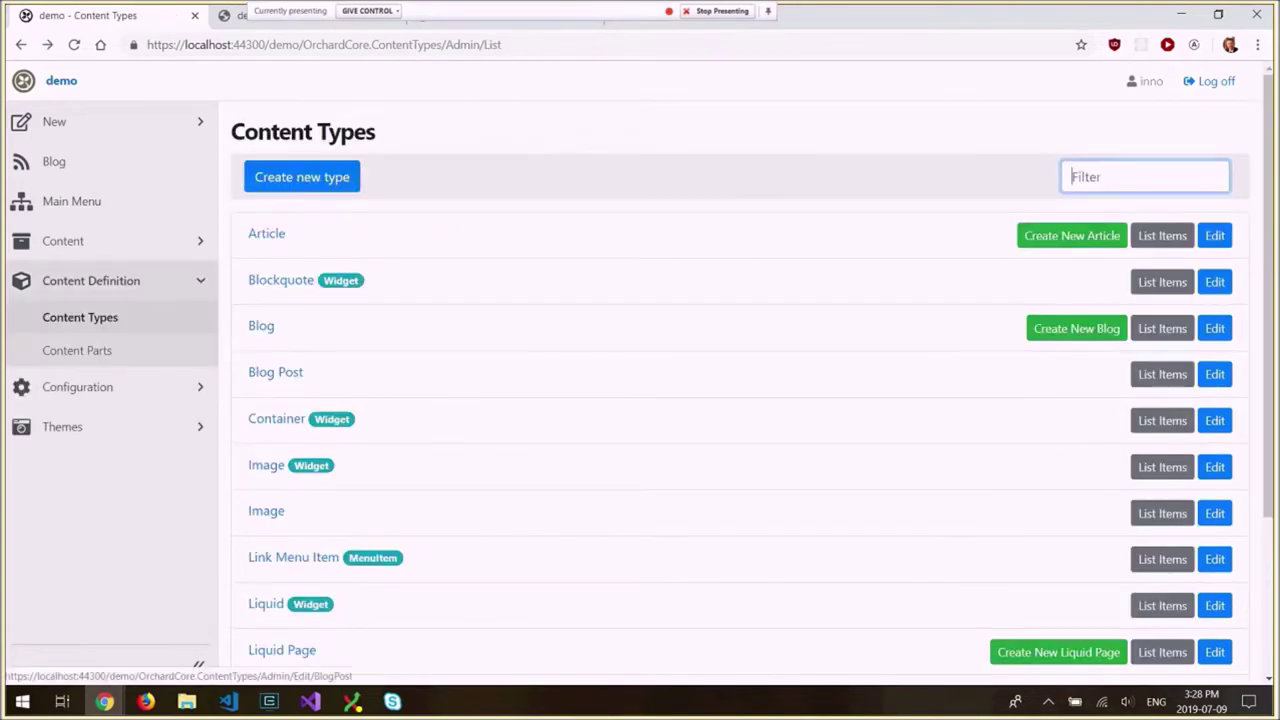
{"action": "left_click", "coordinate": [1215, 374]}
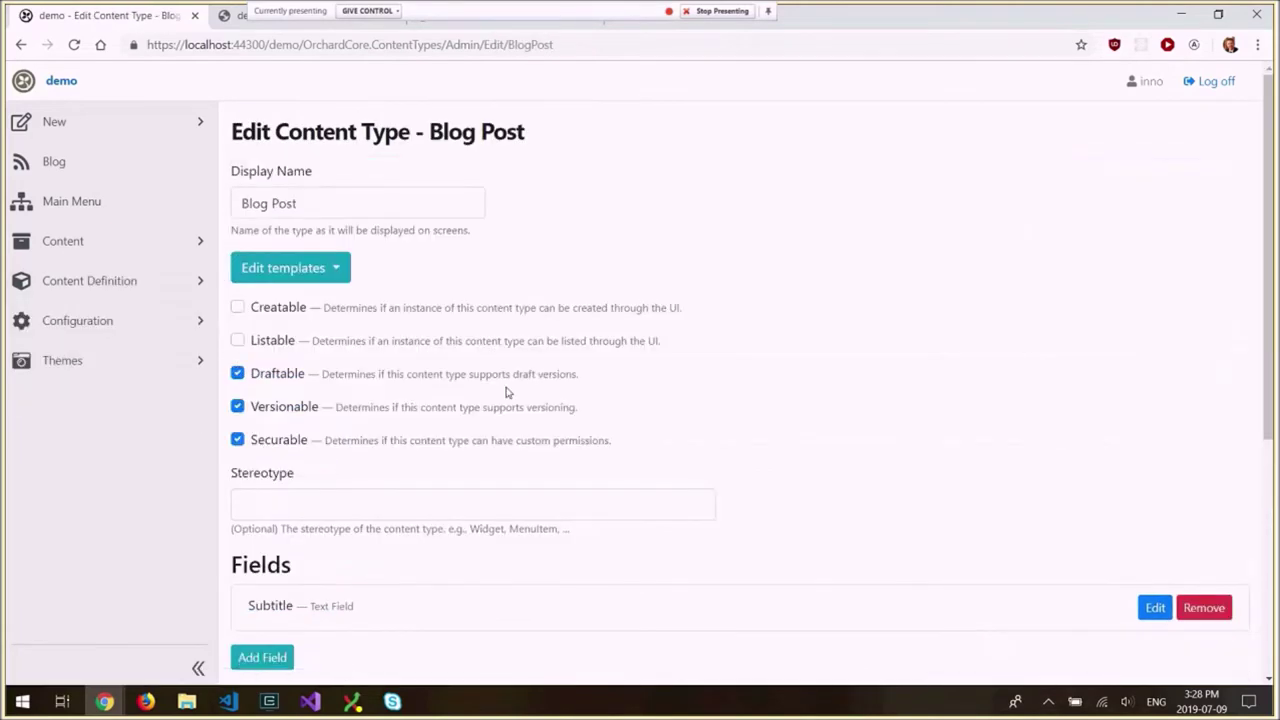
{"action": "scroll", "coordinate": [303, 489], "scroll_direction": "down", "scroll_amount": 3}
{"action": "scroll", "coordinate": [320, 490], "scroll_direction": "down", "scroll_amount": 3}
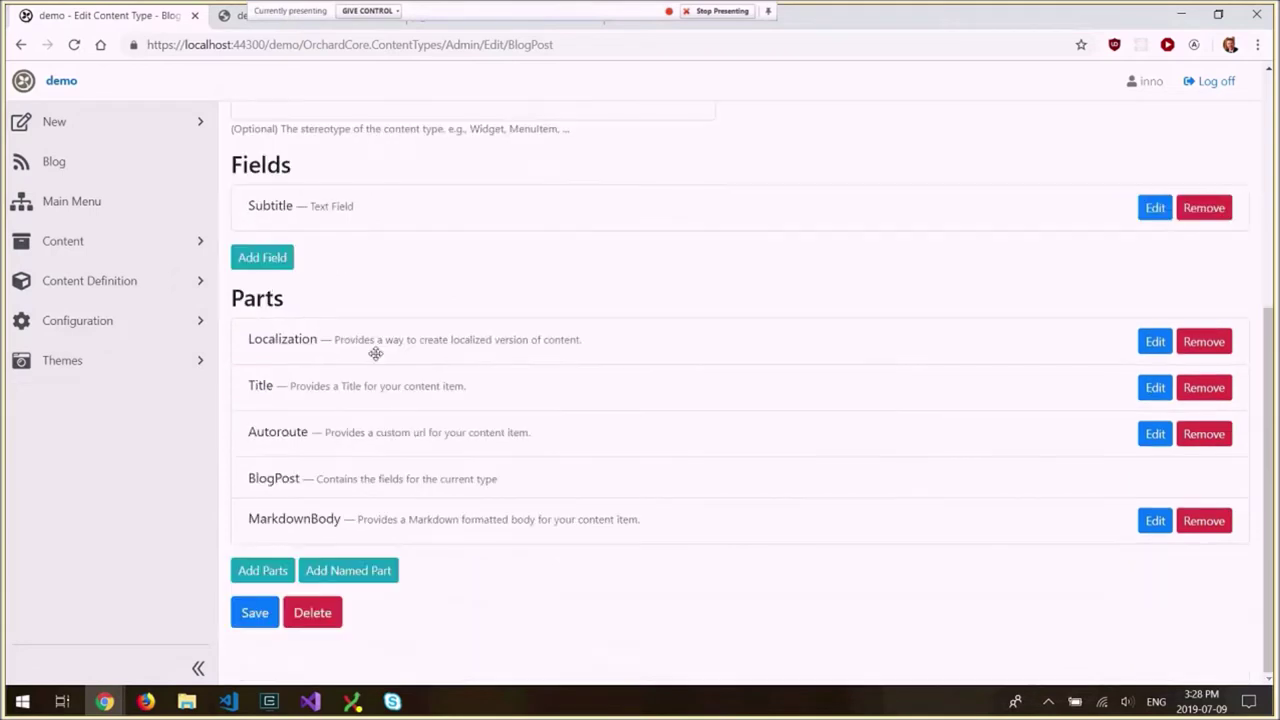
{"action": "scroll", "coordinate": [321, 324], "scroll_direction": "up", "scroll_amount": 3}
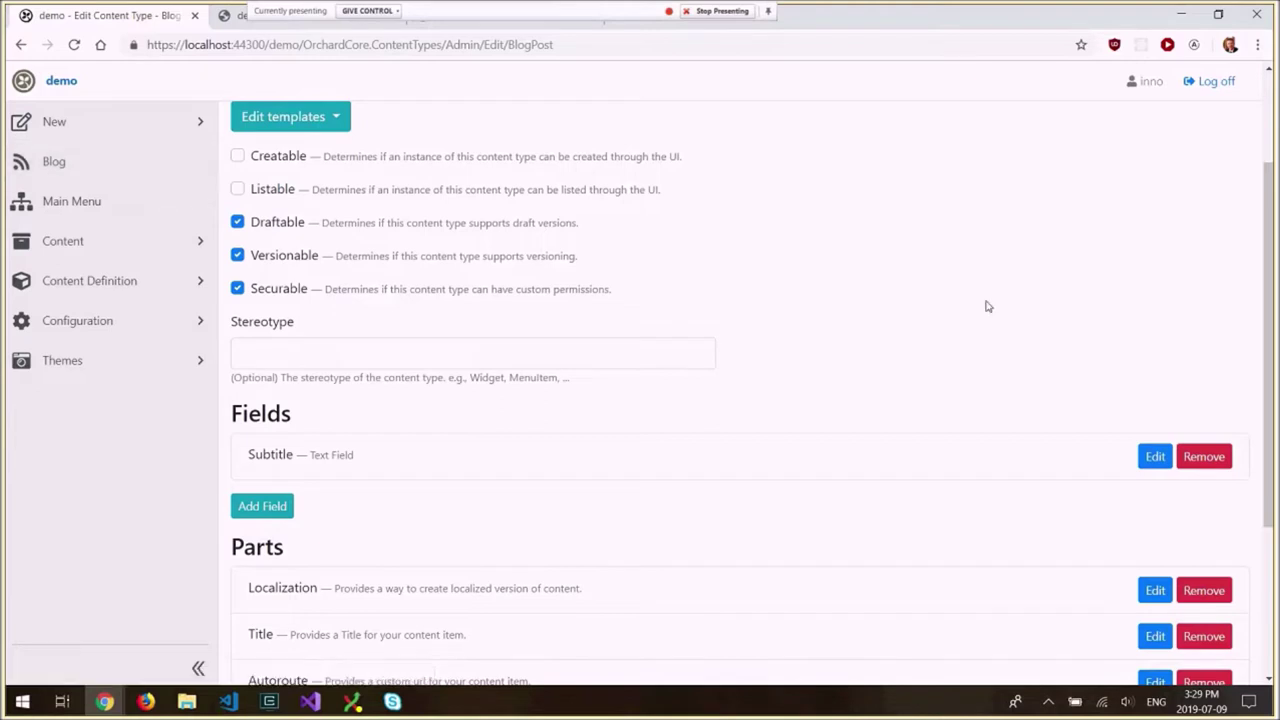
{"action": "scroll", "coordinate": [916, 338], "scroll_direction": "up", "scroll_amount": 3}
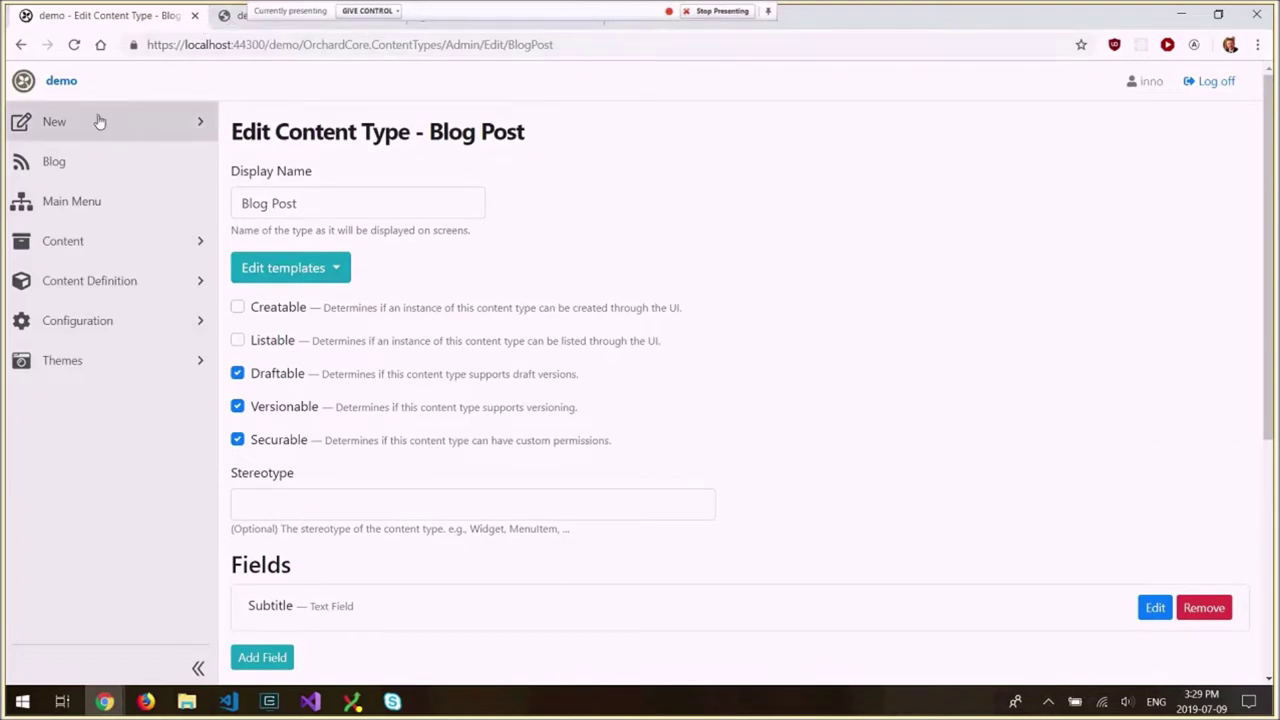
Step: Switch to the demo site's blog and read through the post "Man must explore, and this is exploration at its greatest"
{"action": "left_click", "coordinate": [240, 16]}
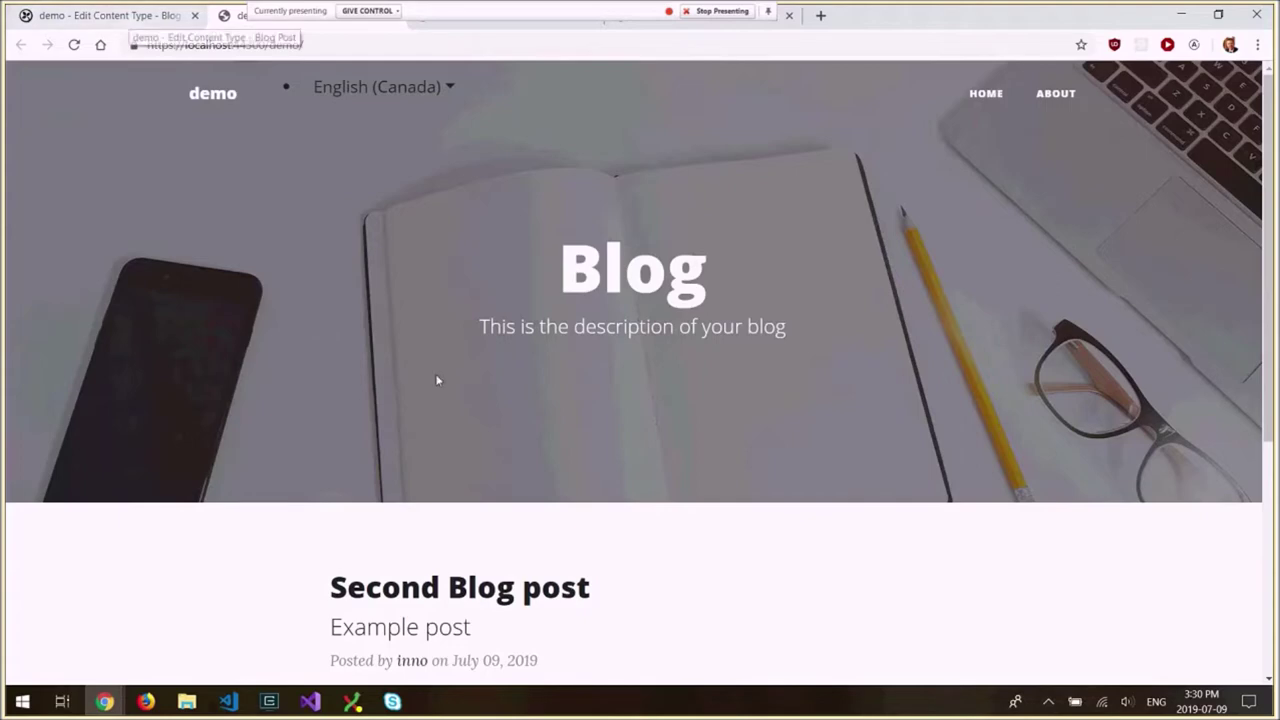
{"action": "scroll", "coordinate": [437, 380], "scroll_direction": "down", "scroll_amount": 4}
{"action": "left_click", "coordinate": [429, 441]}
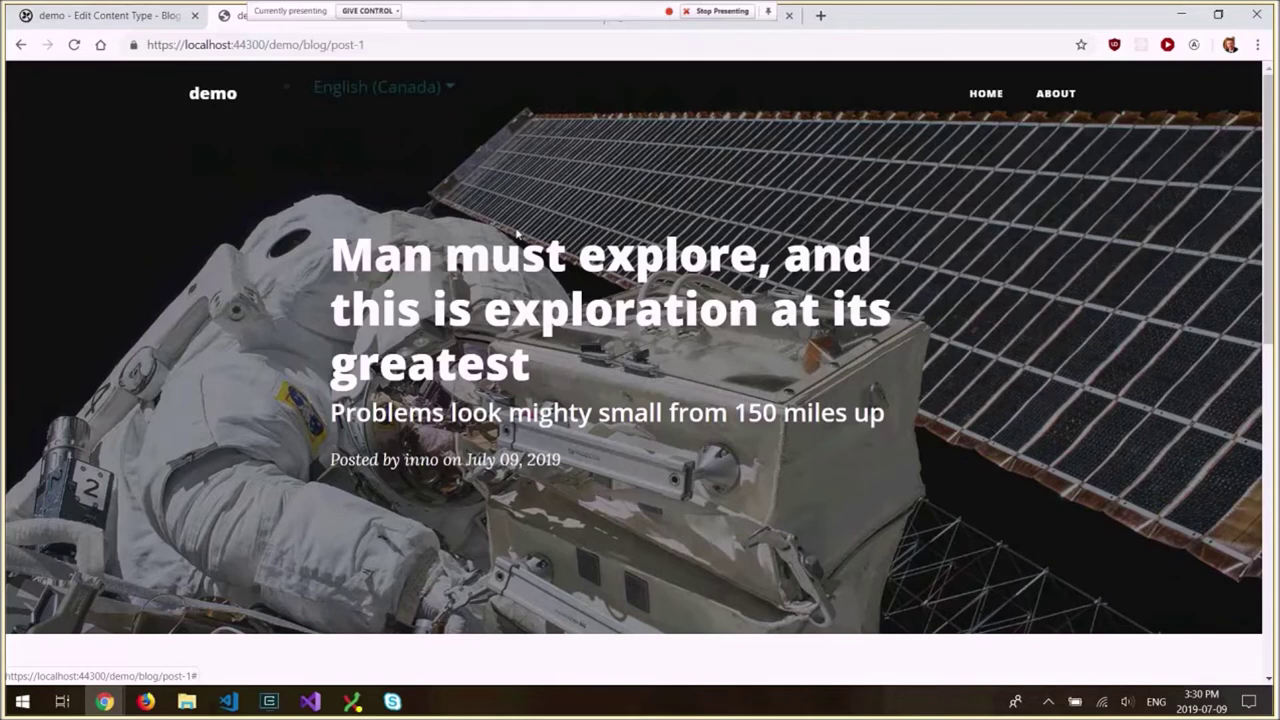
{"action": "scroll", "coordinate": [517, 232], "scroll_direction": "down", "scroll_amount": 3}
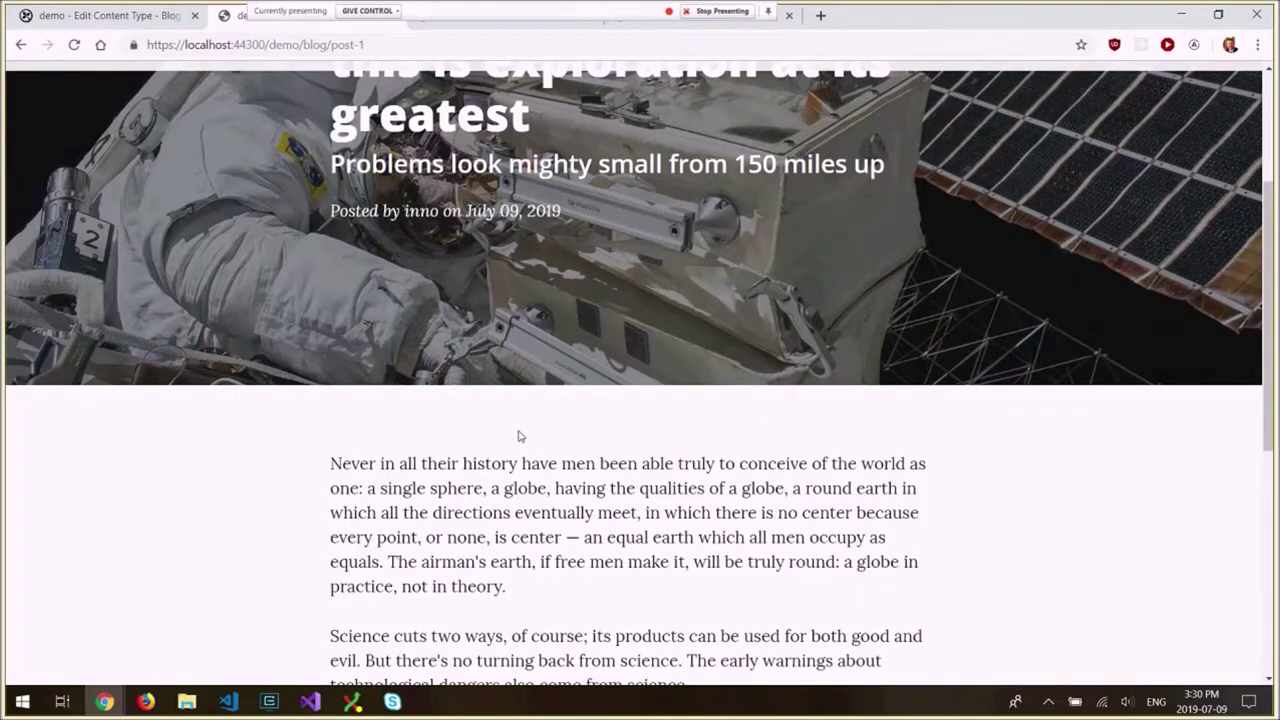
{"action": "scroll", "coordinate": [518, 436], "scroll_direction": "down", "scroll_amount": 4}
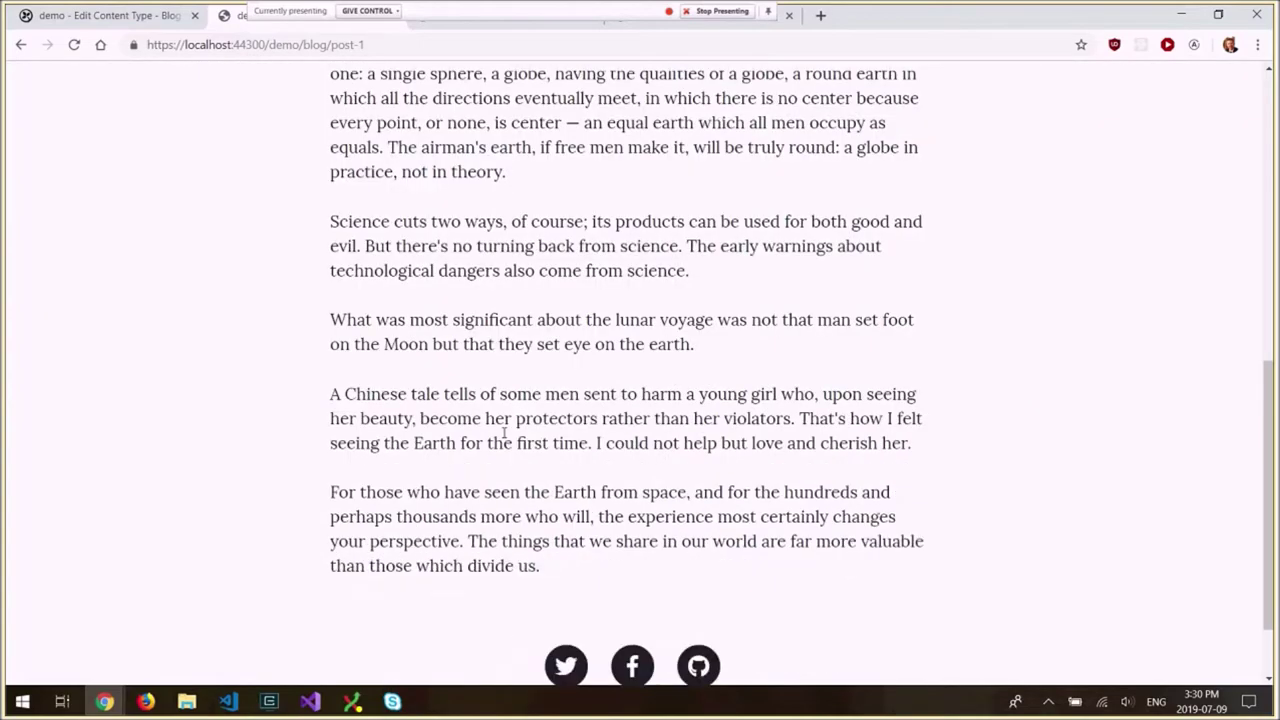
{"action": "scroll", "coordinate": [504, 432], "scroll_direction": "down", "scroll_amount": 1}
{"action": "scroll", "coordinate": [428, 395], "scroll_direction": "up", "scroll_amount": 6}
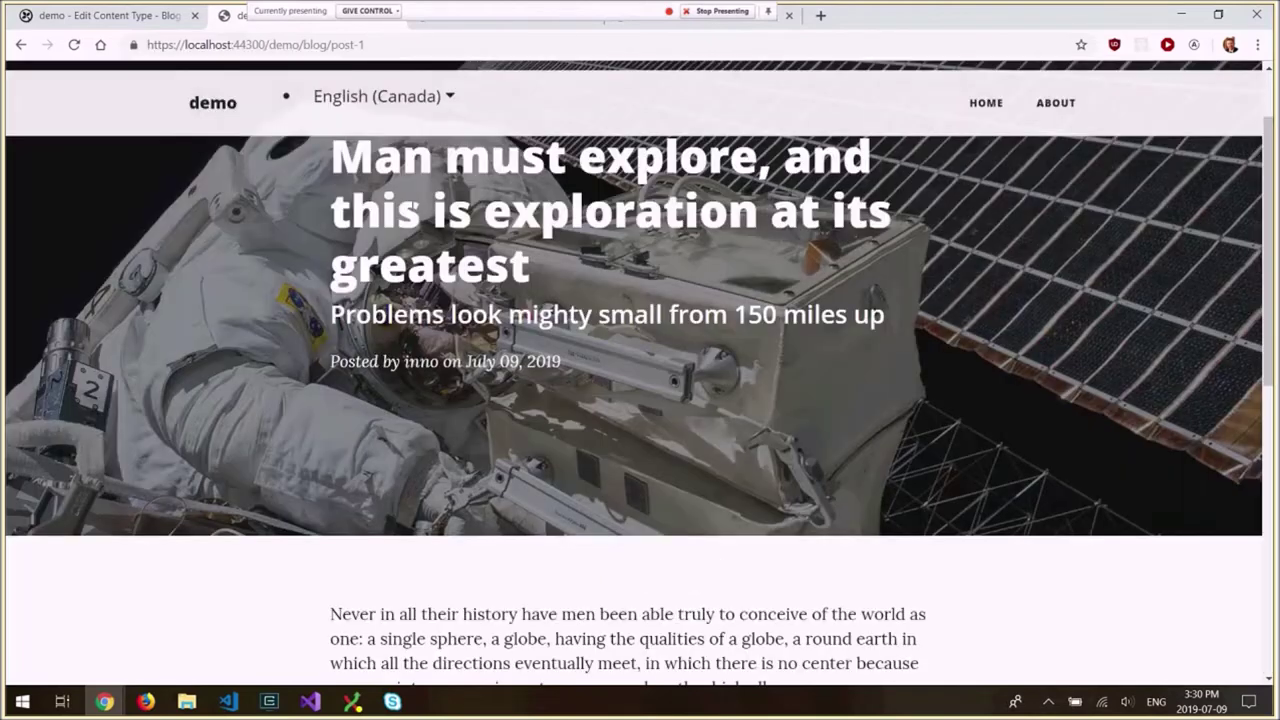
Step: In the admin's Blog list, create a French (Canada) localization of "Man must explore, and this is exploration at its greatest", resuming the Visual Studio debugger
{"action": "key", "text": "ctrl+1"}
{"action": "key", "text": "F5"}
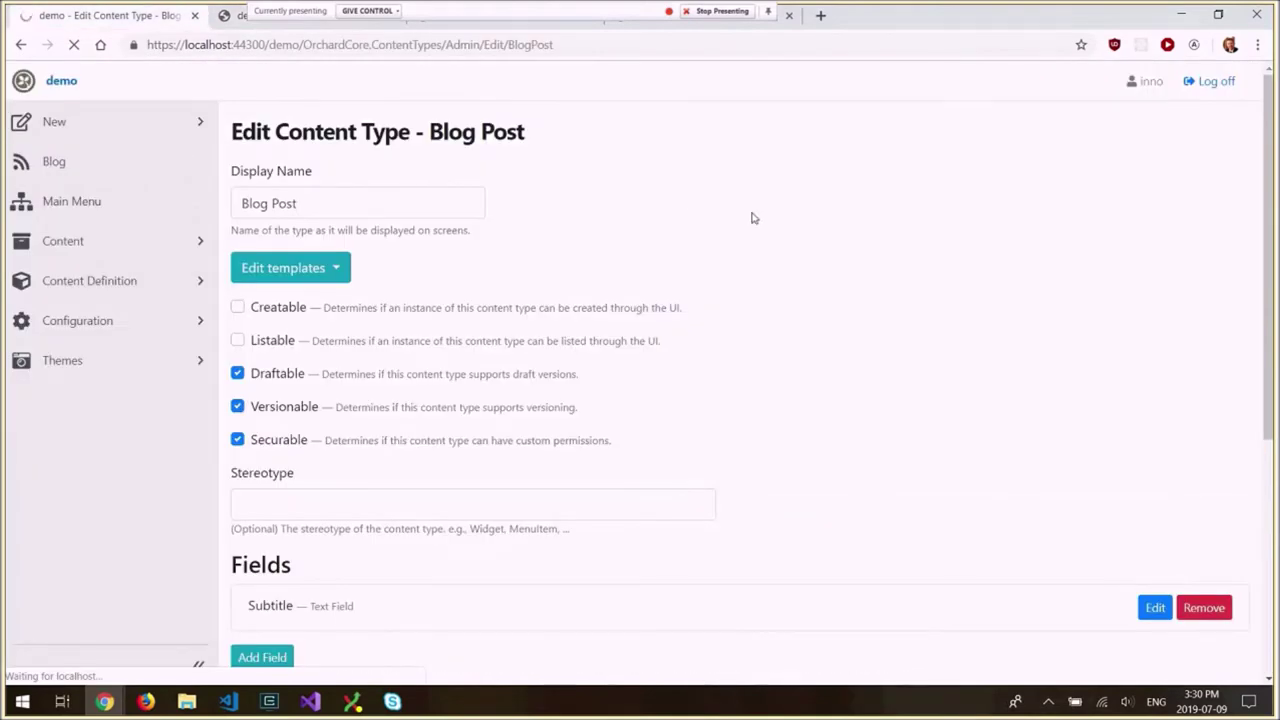
{"action": "left_click", "coordinate": [54, 161]}
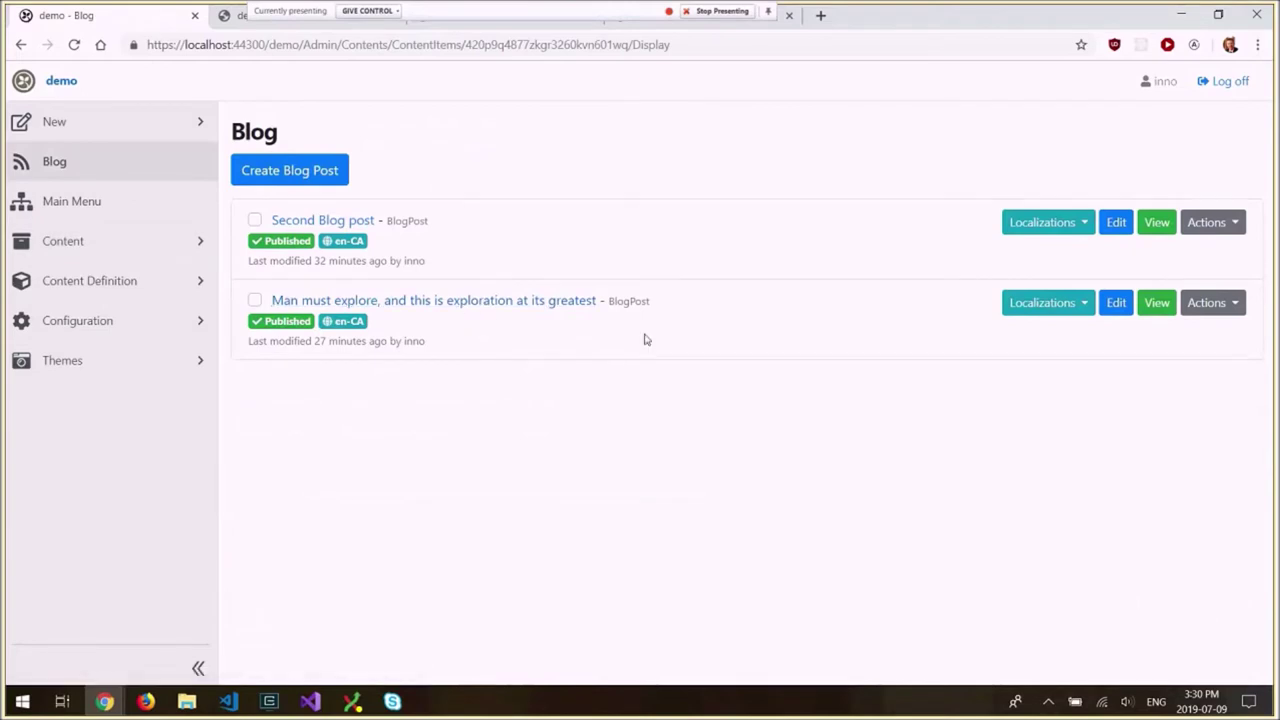
{"action": "left_click", "coordinate": [1073, 306]}
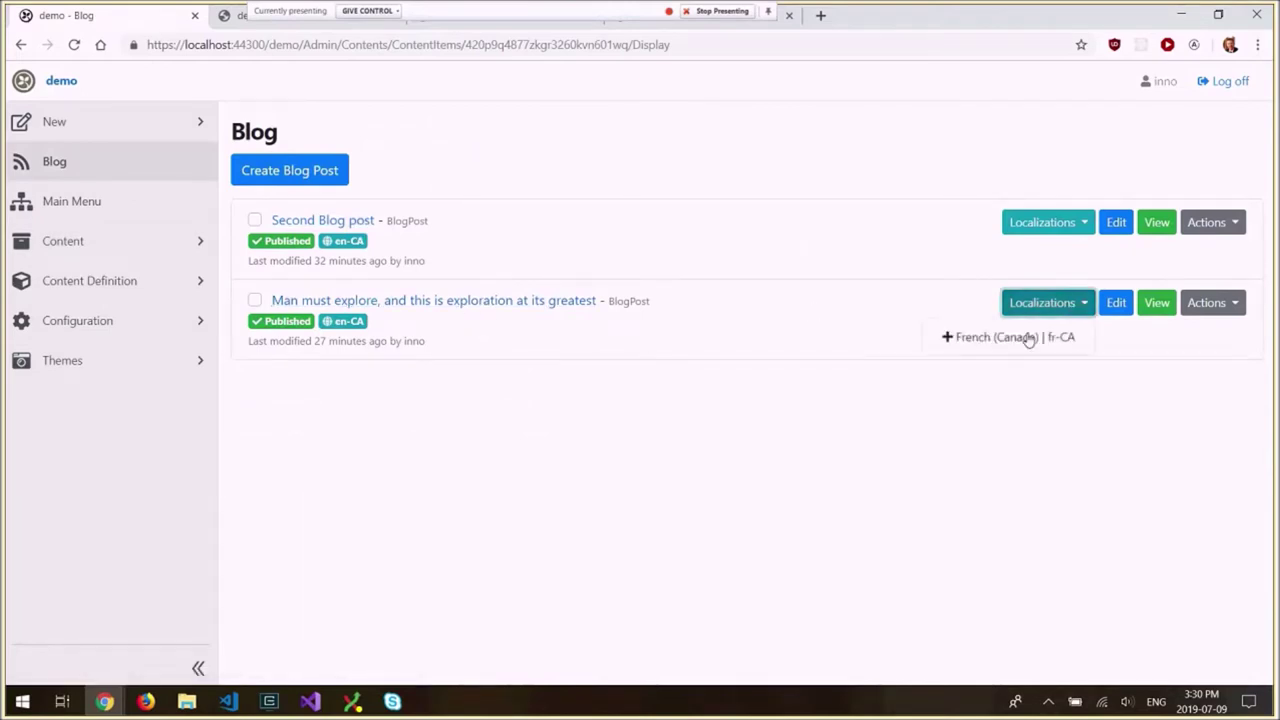
{"action": "left_click", "coordinate": [984, 340]}
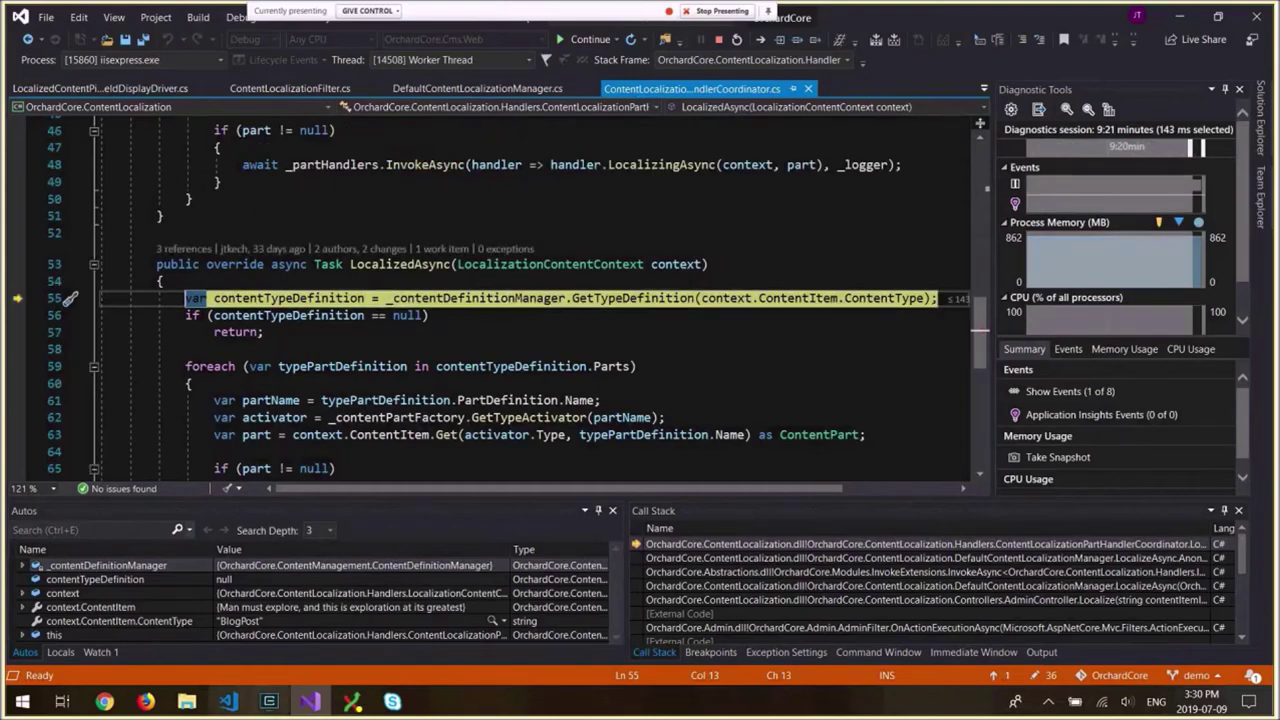
{"action": "mouse_move", "coordinate": [352, 700]}
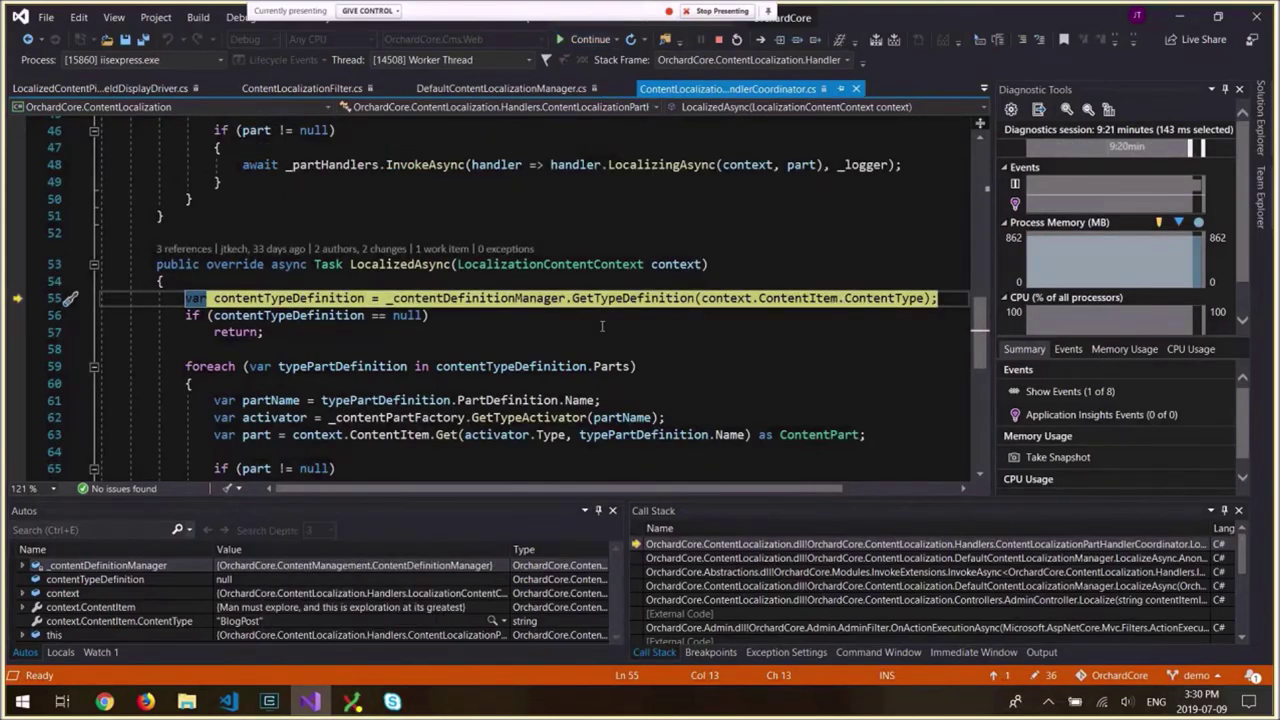
{"action": "key", "text": "F5"}
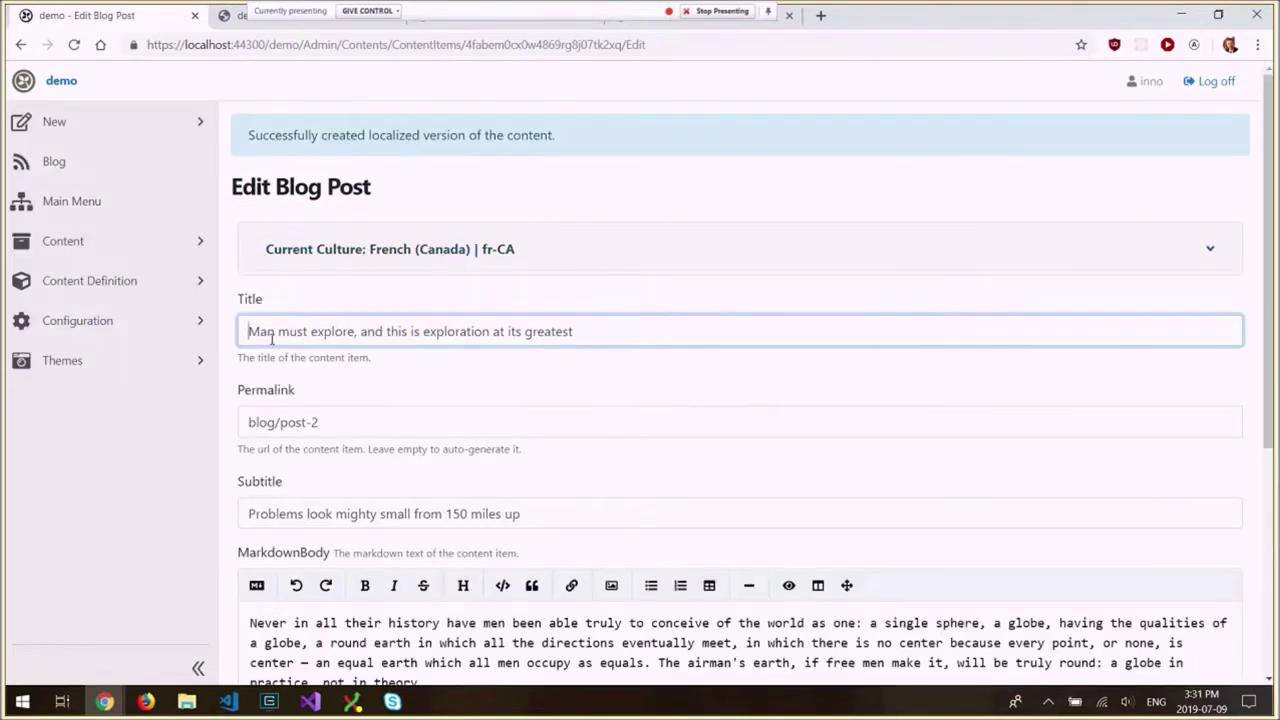
Step: Prefix the localized post's title with "FR" and set its permalink to blog/post-fr
{"action": "left_click", "coordinate": [251, 331]}
{"action": "type", "text": "Fr"}
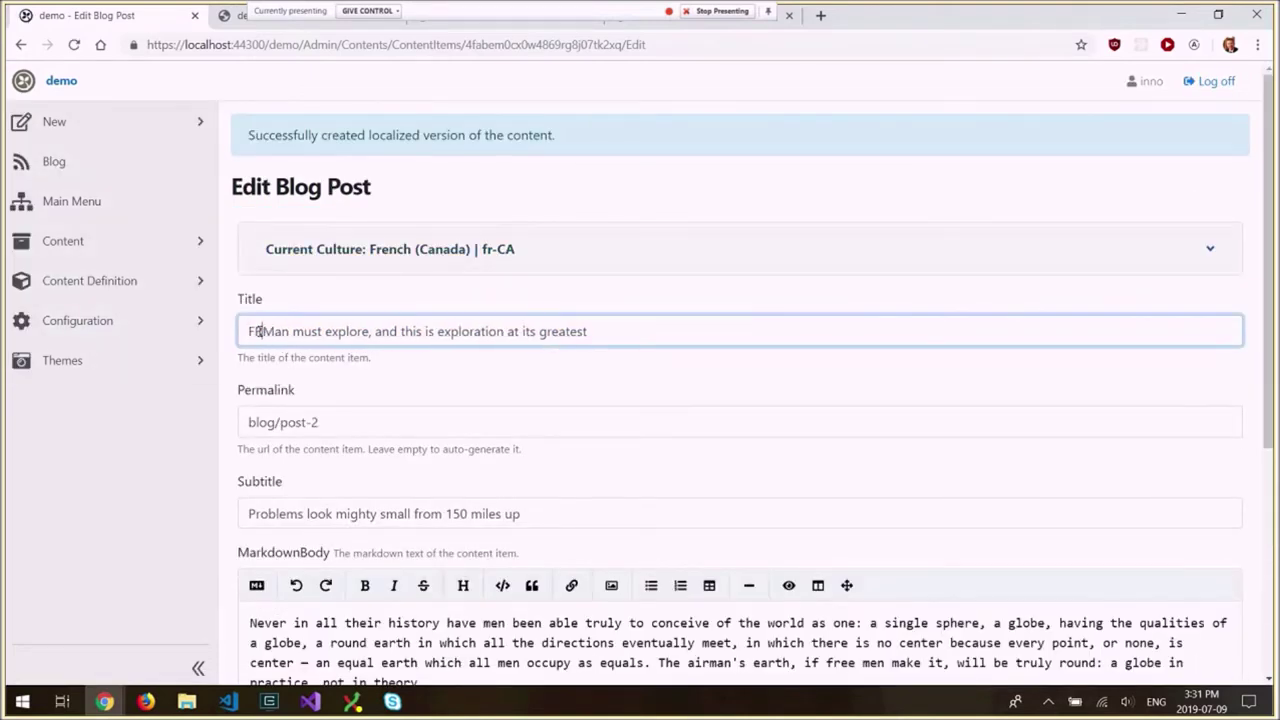
{"action": "left_click", "coordinate": [305, 422]}
{"action": "key", "text": "BackSpace"}
{"action": "type", "text": "fr"}
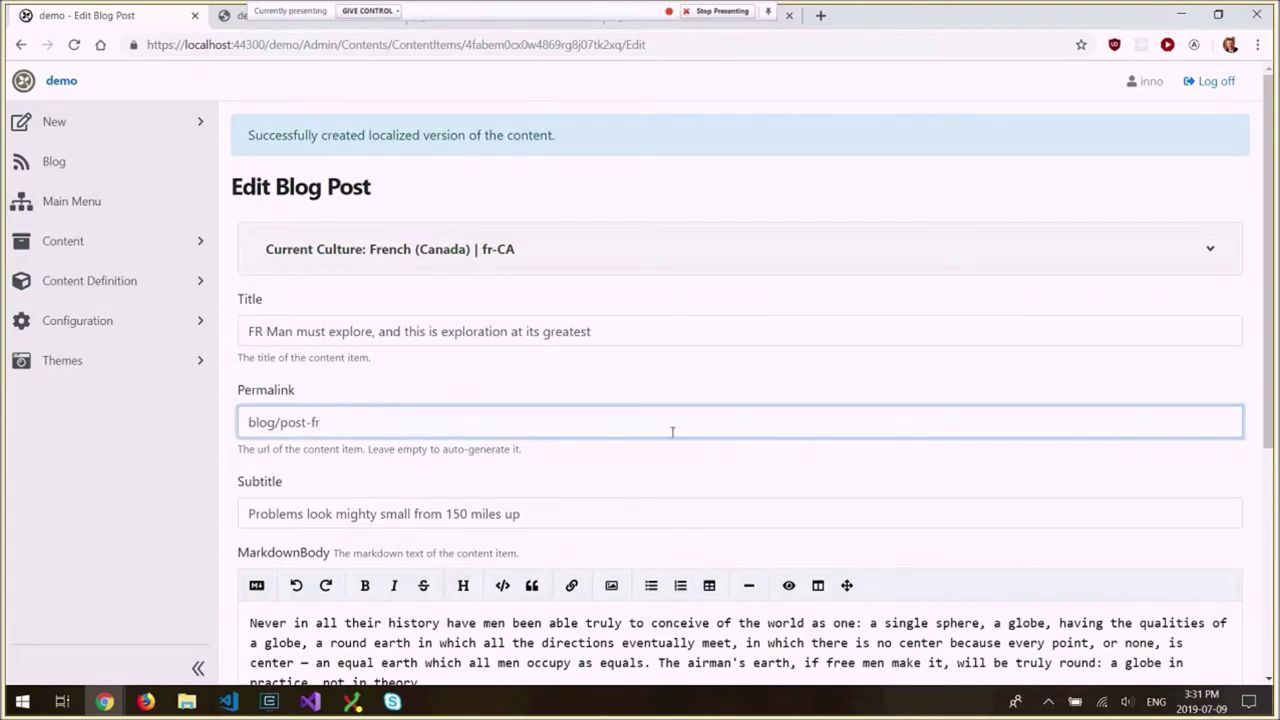
Step: Prefix the localized post's subtitle and Markdown body with "fr" and publish the post
{"action": "scroll", "coordinate": [437, 448], "scroll_direction": "down", "scroll_amount": 1}
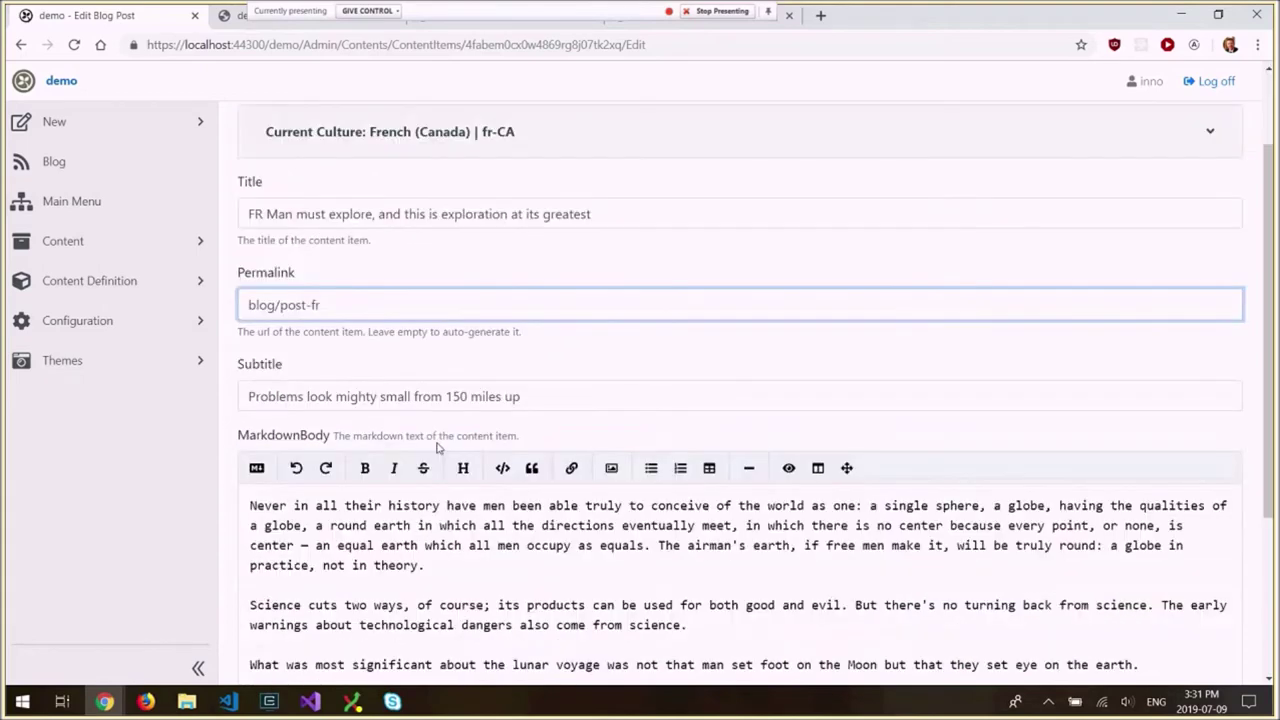
{"action": "scroll", "coordinate": [437, 448], "scroll_direction": "down", "scroll_amount": 2}
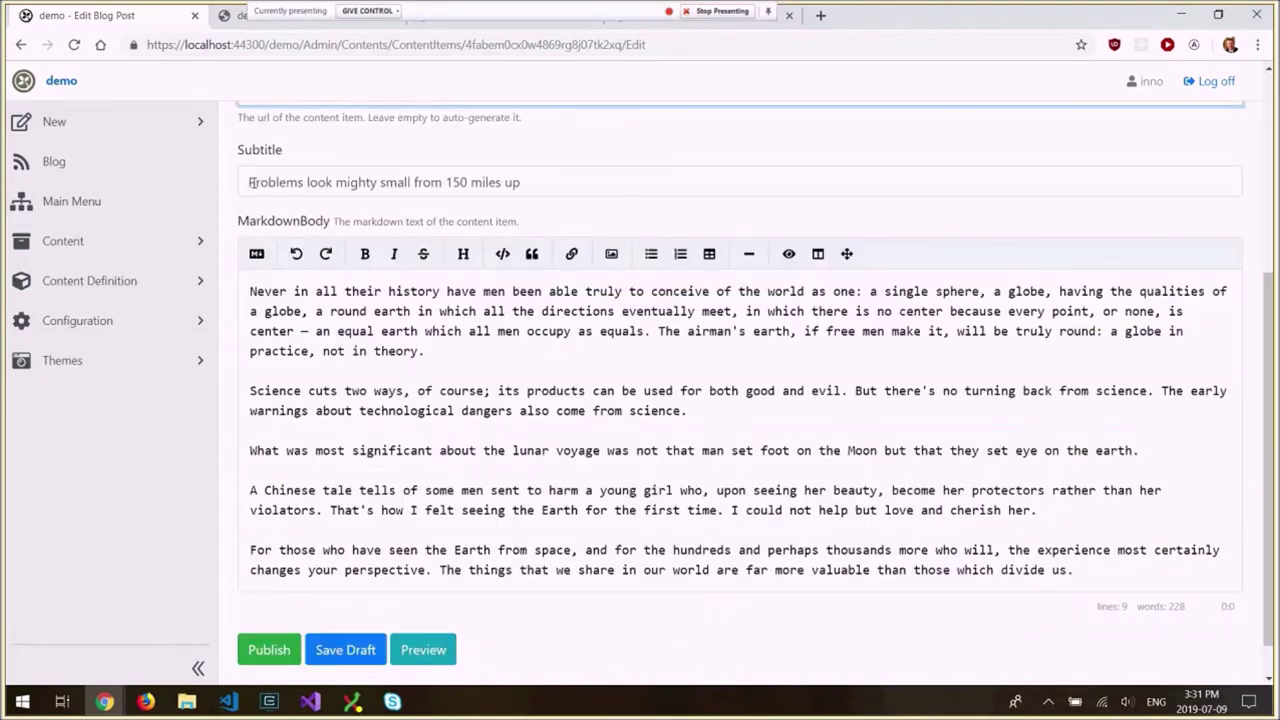
{"action": "left_click", "coordinate": [252, 182]}
{"action": "type", "text": "fr"}
{"action": "left_click", "coordinate": [248, 291]}
{"action": "type", "text": "fr"}
{"action": "left_click", "coordinate": [270, 650]}
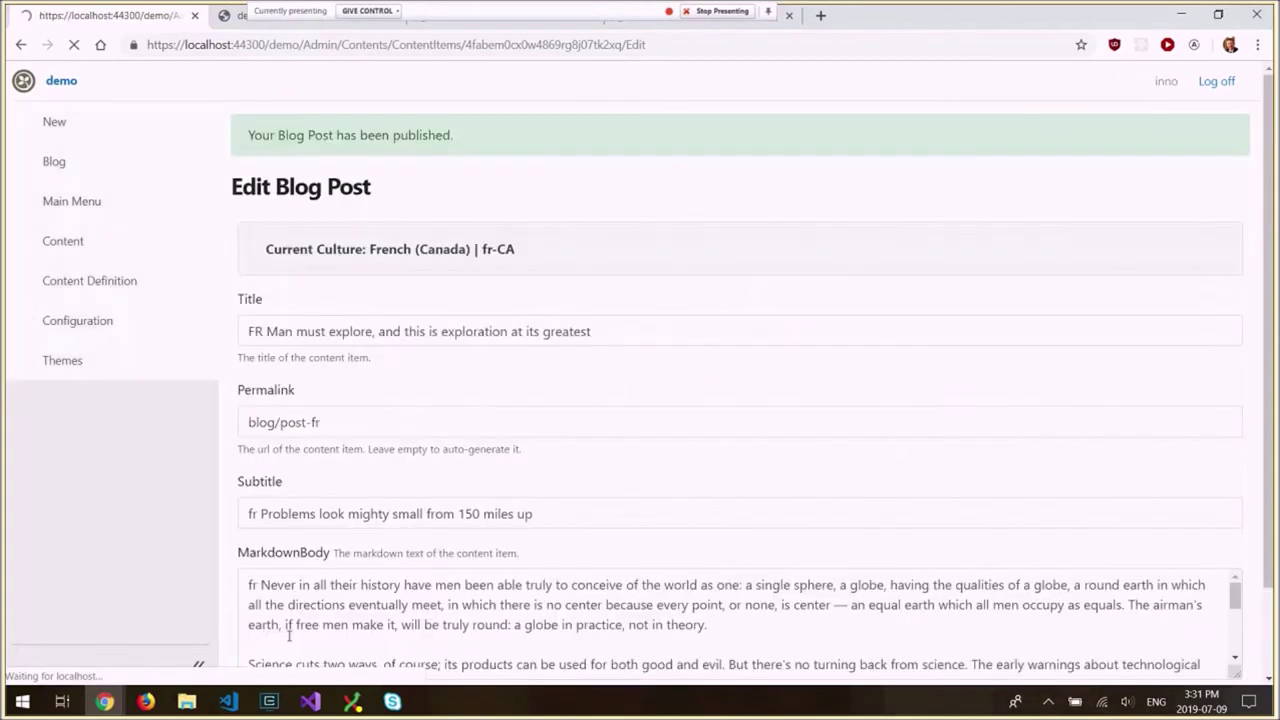
Step: Return to the post on the demo site, change the site language to French (Canada) and look over the localized version
{"action": "left_click", "coordinate": [233, 22]}
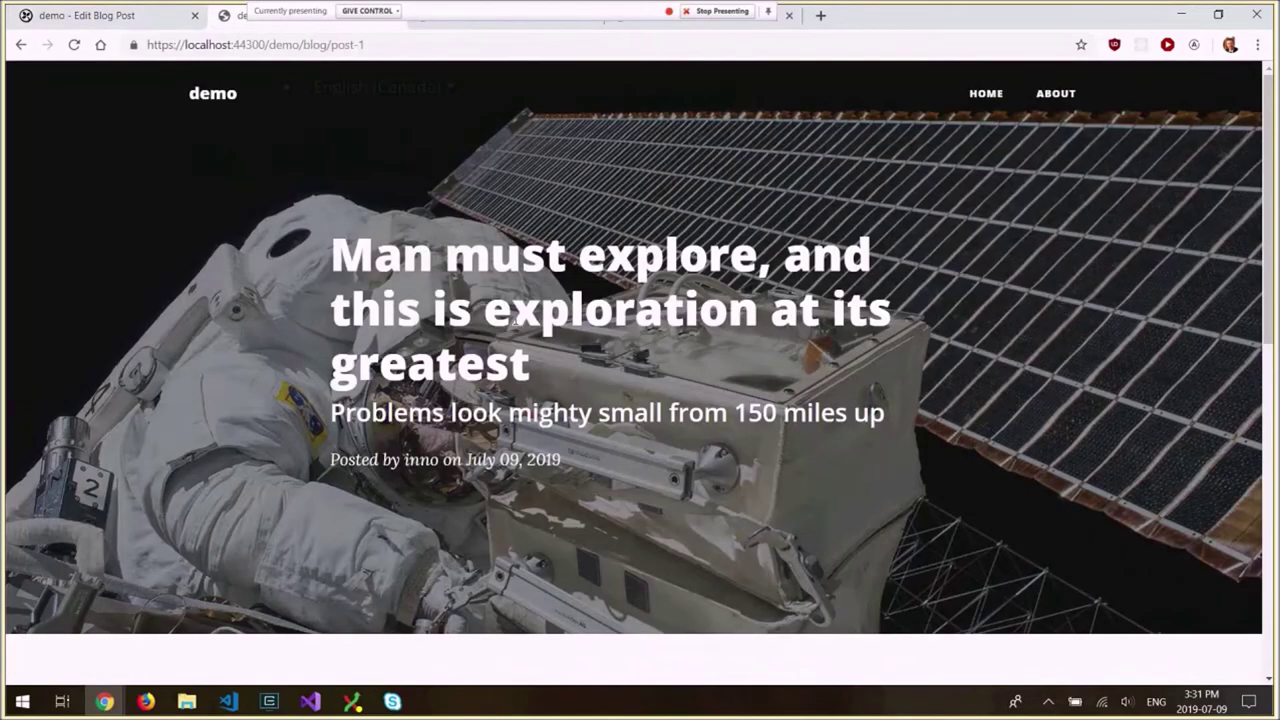
{"action": "left_click", "coordinate": [380, 87]}
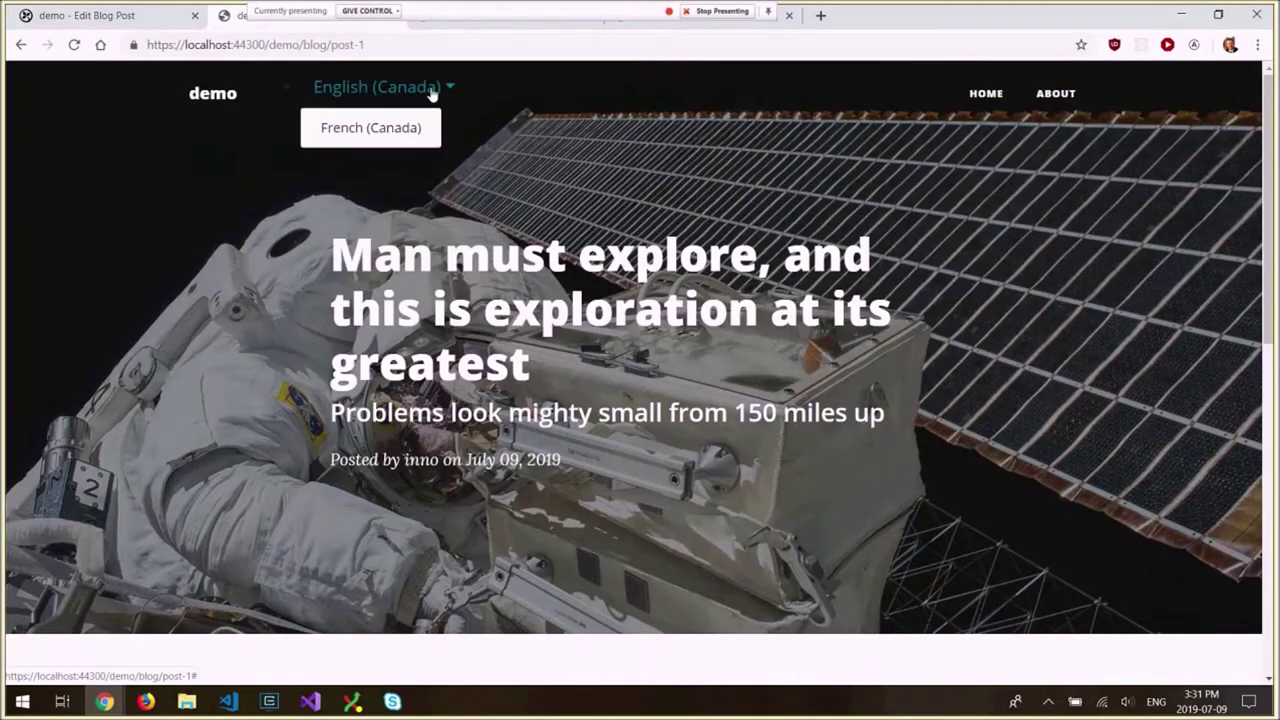
{"action": "left_click", "coordinate": [361, 130]}
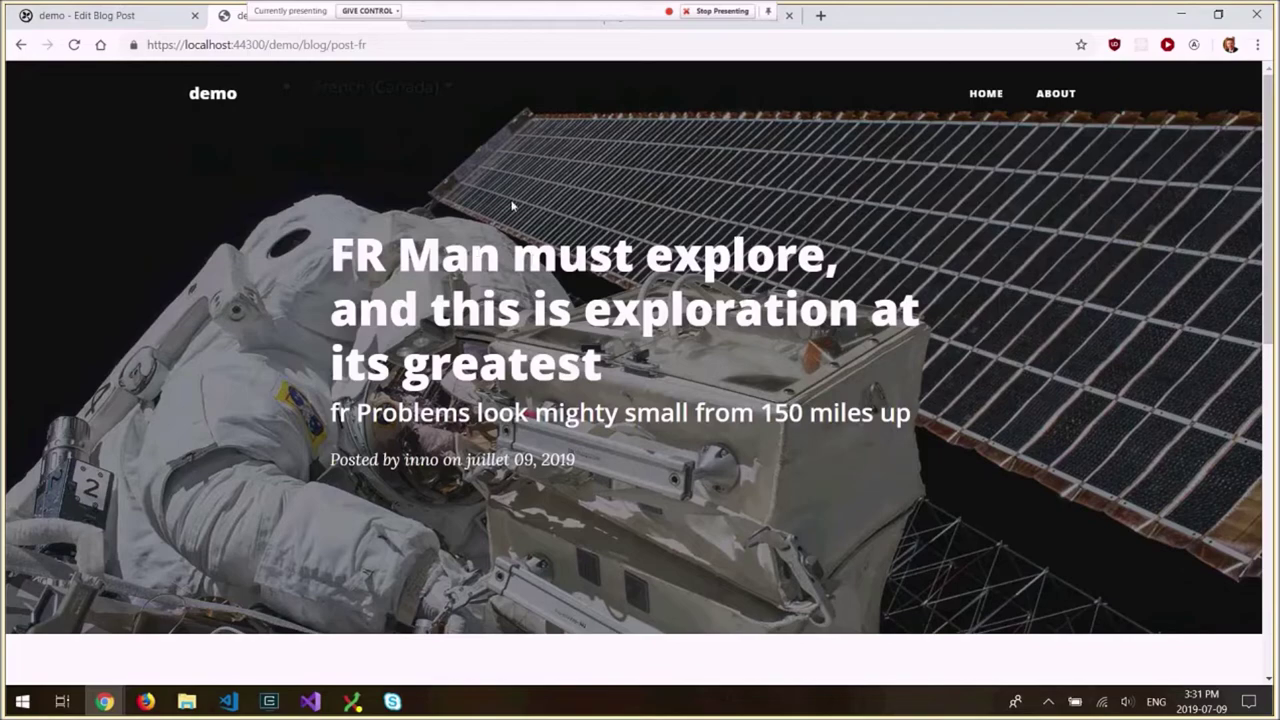
{"action": "scroll", "coordinate": [520, 348], "scroll_direction": "down", "scroll_amount": 3}
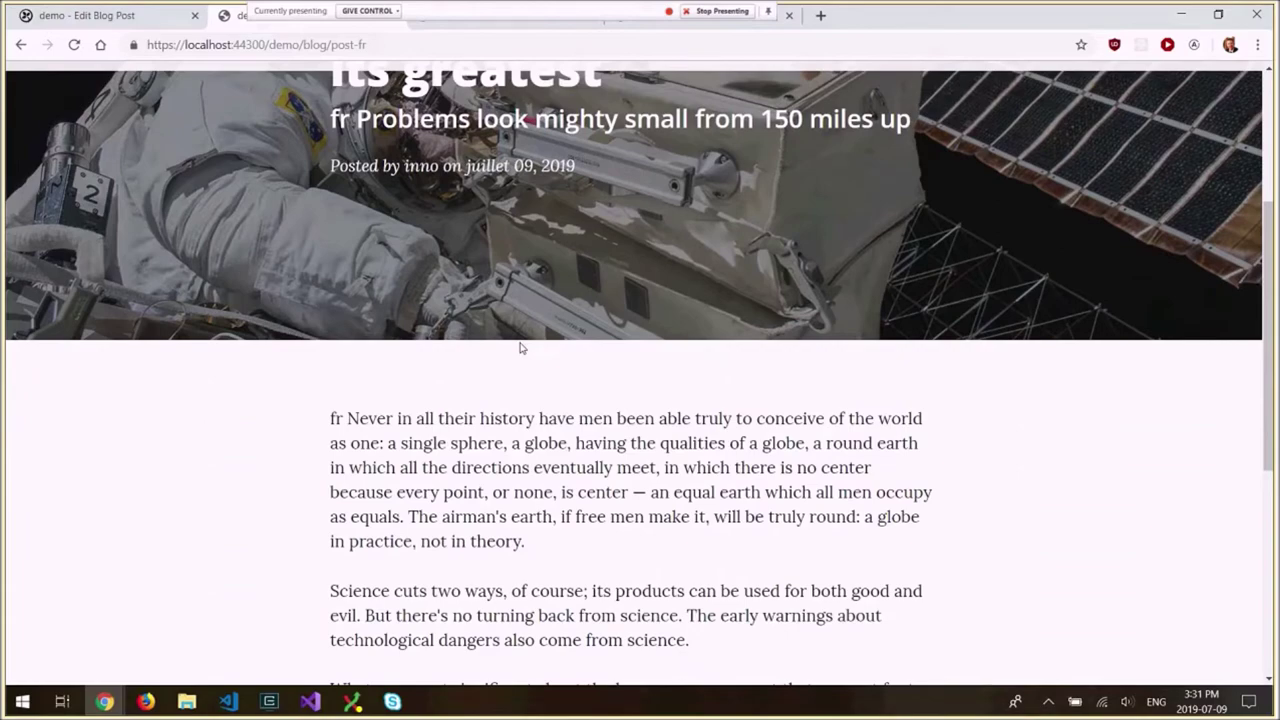
{"action": "scroll", "coordinate": [520, 348], "scroll_direction": "up", "scroll_amount": 3}
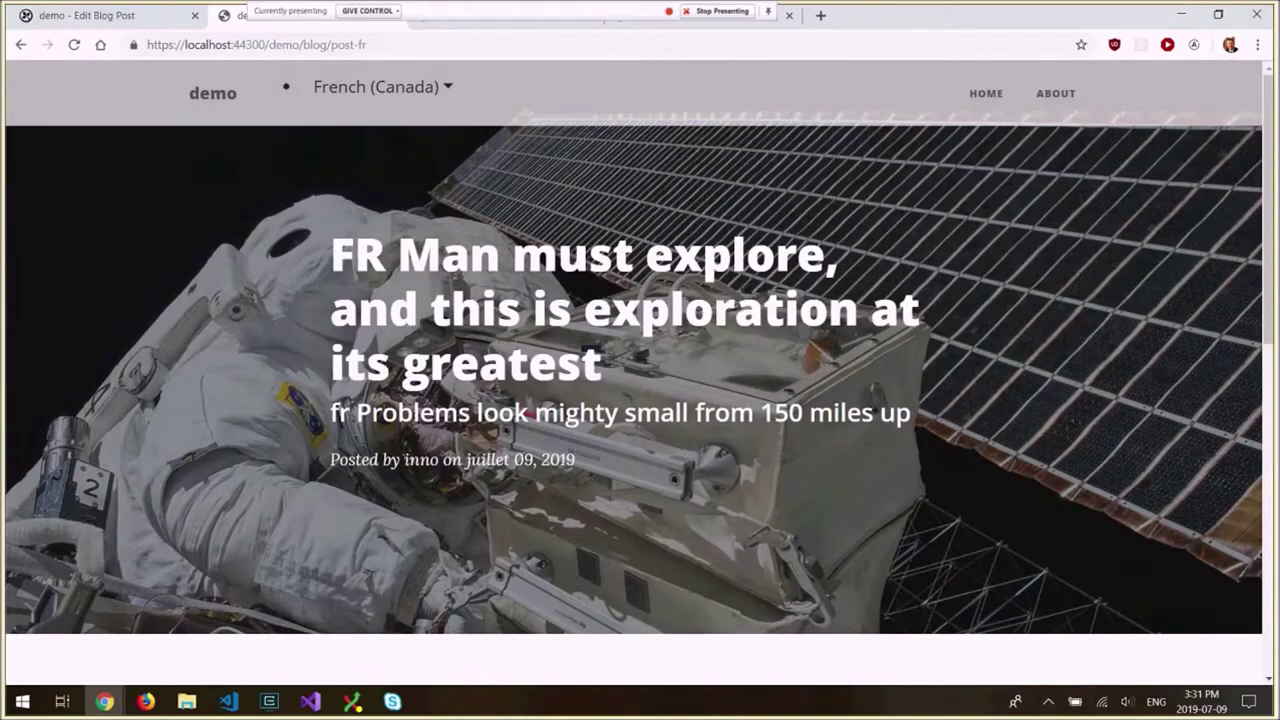
Step: Inspect the French post's HTML elements in the browser's developer tools and reload its blog/post-fr address
{"action": "key", "text": "F12"}
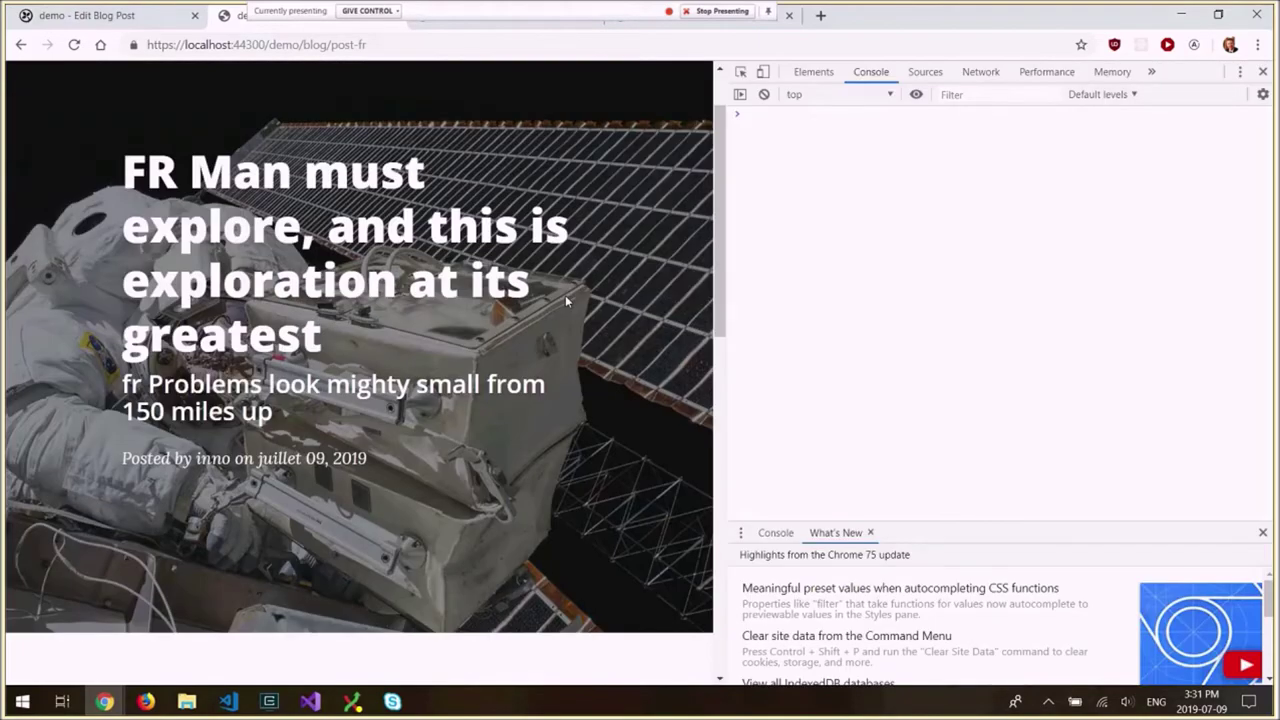
{"action": "left_click", "coordinate": [813, 71]}
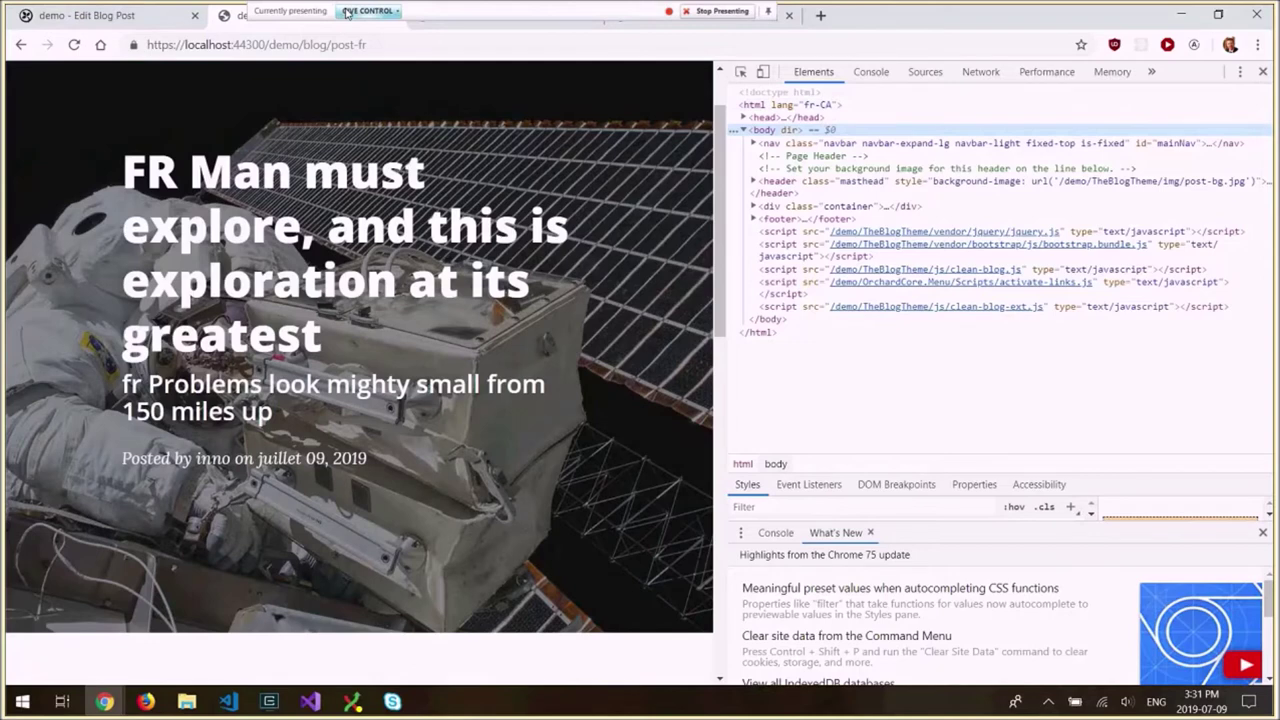
{"action": "left_click", "coordinate": [393, 46]}
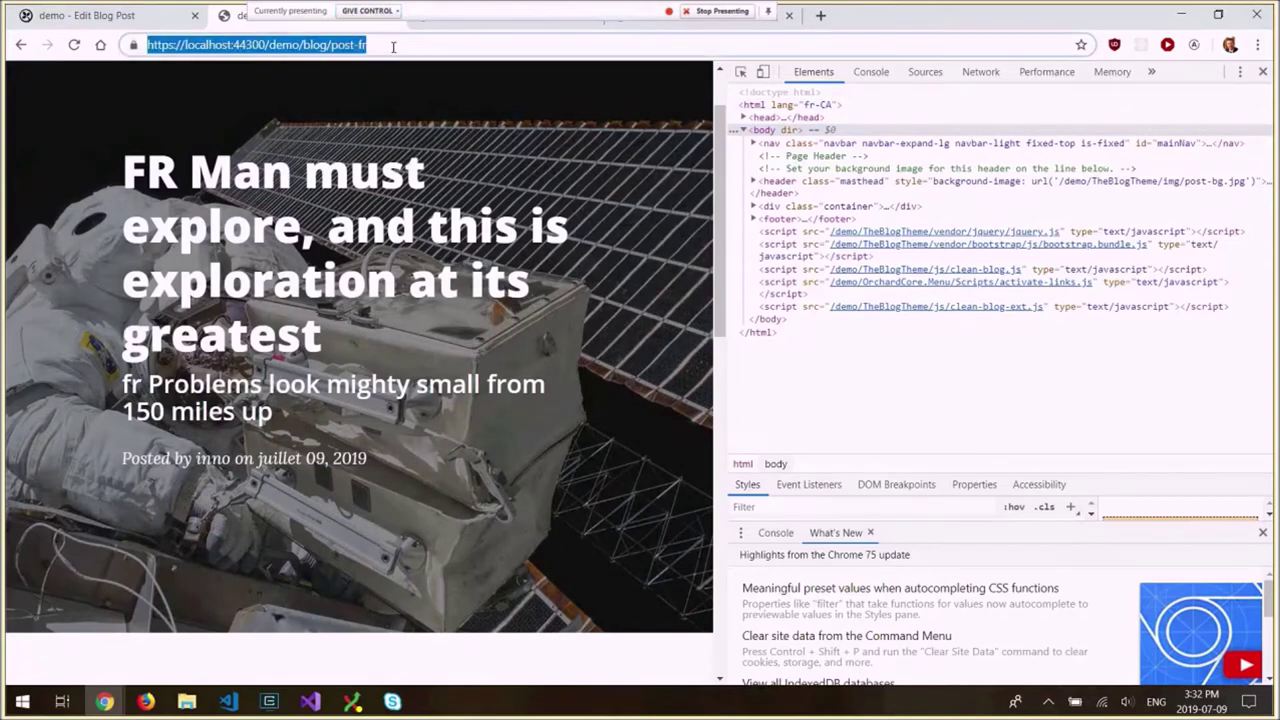
{"action": "key", "text": "Return"}
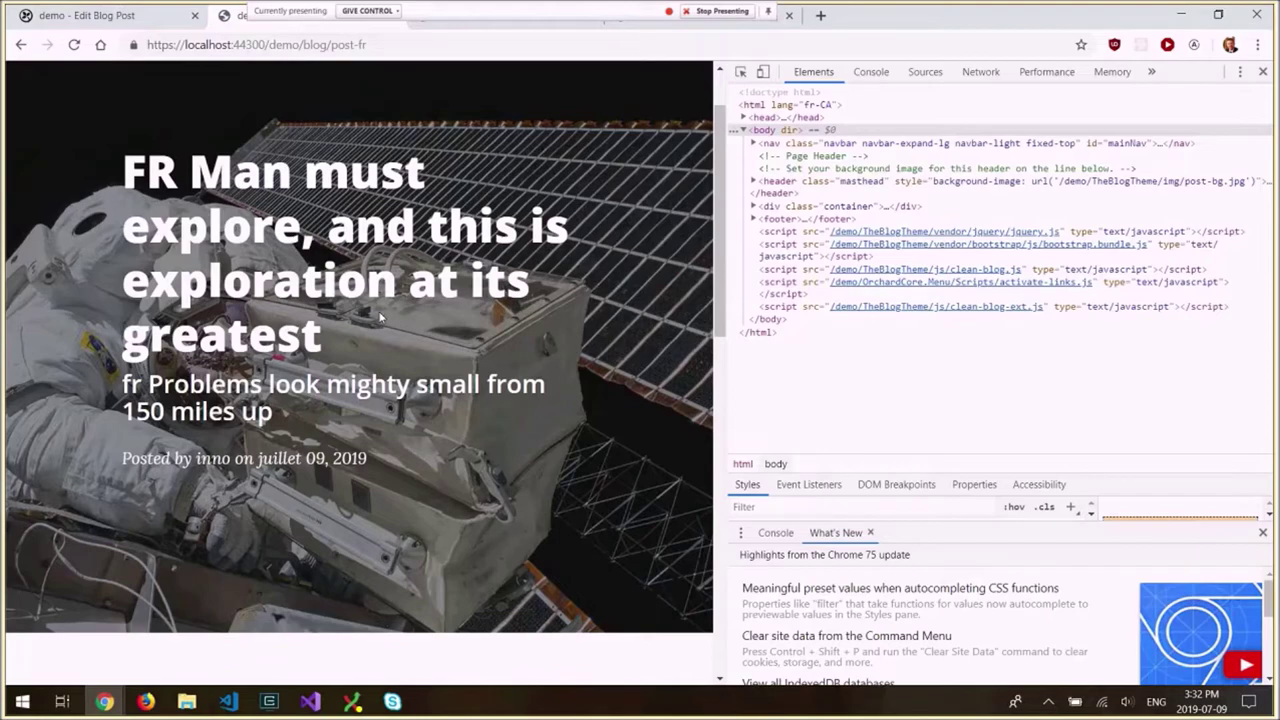
Step: Look over the French post once more and change the site language back to English (Canada)
{"action": "scroll", "coordinate": [480, 220], "scroll_direction": "up", "scroll_amount": 2}
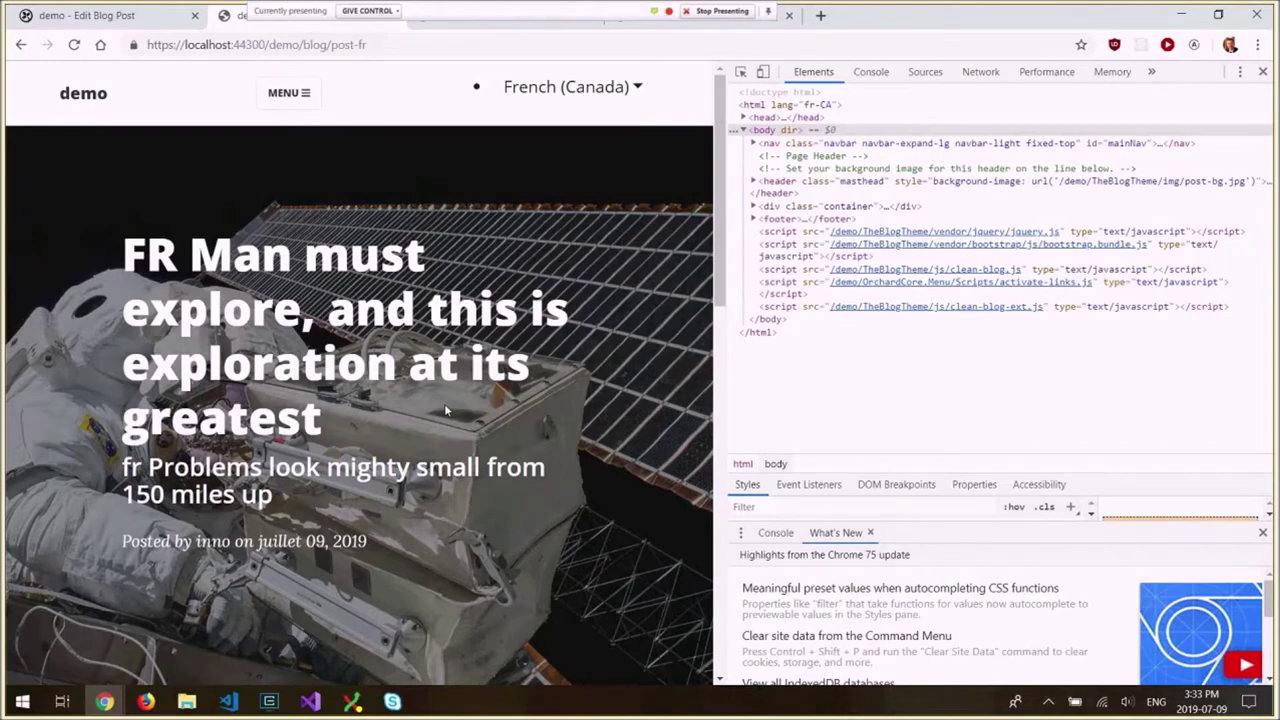
{"action": "scroll", "coordinate": [444, 403], "scroll_direction": "down", "scroll_amount": 2}
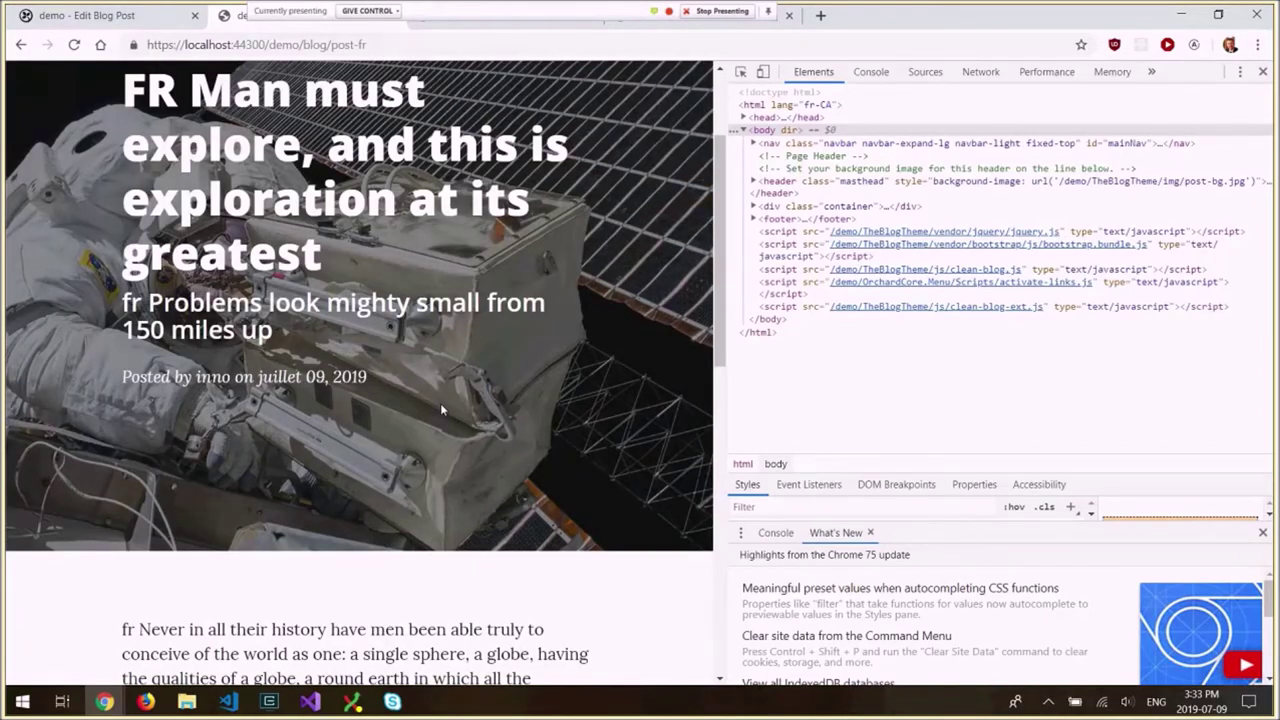
{"action": "scroll", "coordinate": [448, 413], "scroll_direction": "up", "scroll_amount": 1}
{"action": "scroll", "coordinate": [455, 430], "scroll_direction": "up", "scroll_amount": 1}
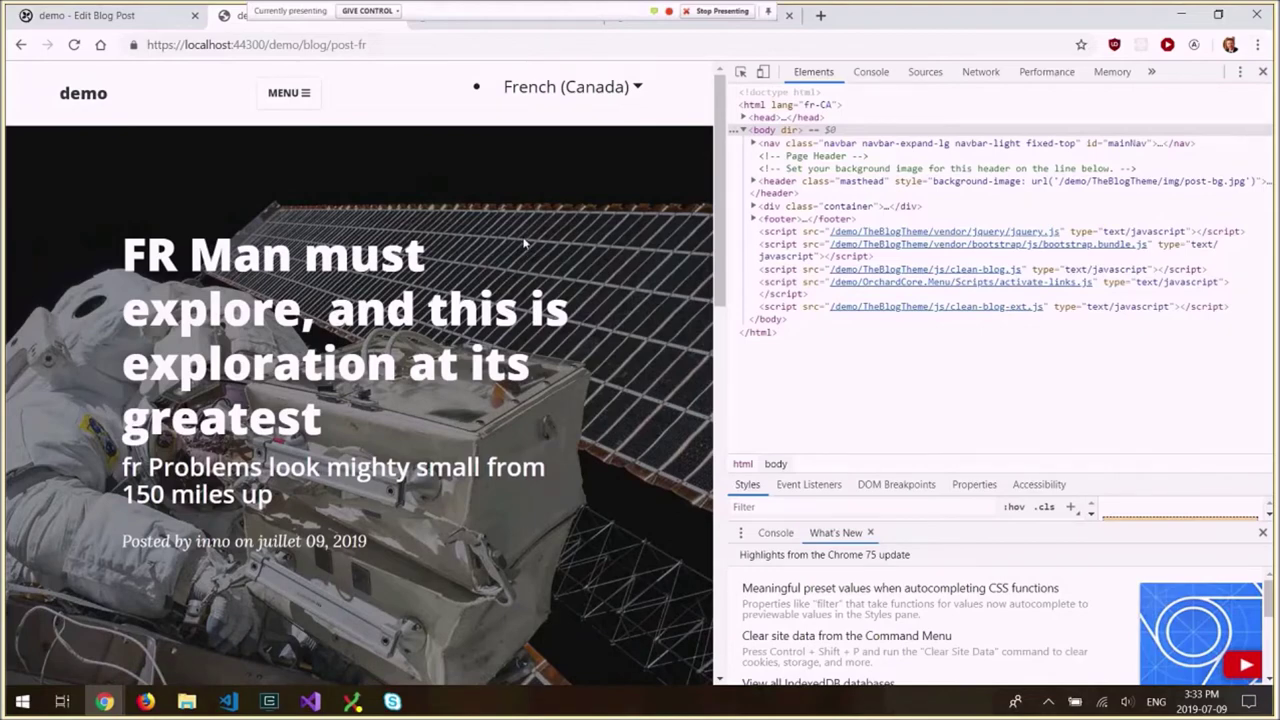
{"action": "left_click", "coordinate": [573, 86]}
{"action": "left_click", "coordinate": [564, 135]}
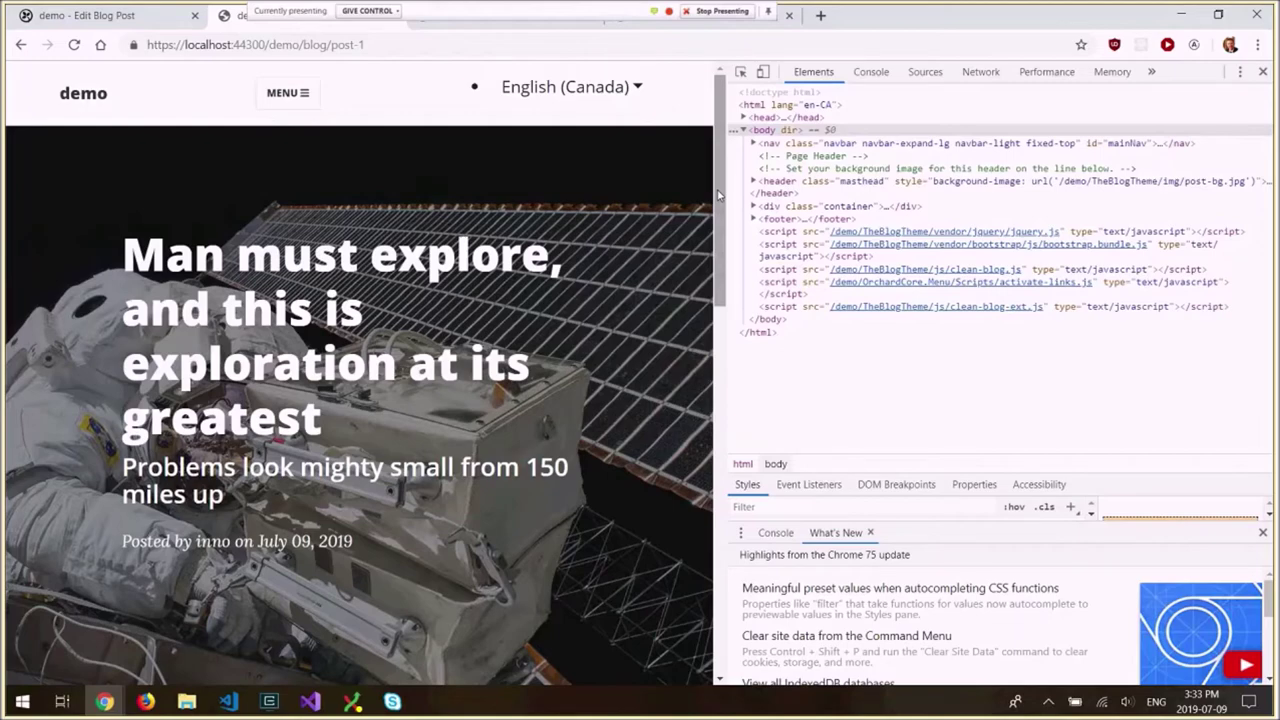
Step: Look over the English version of the post, then return to the admin site and list the Blog's posts
{"action": "left_click_drag", "start_coordinate": [718, 195], "coordinate": [698, 380]}
{"action": "scroll", "coordinate": [718, 322], "scroll_direction": "up", "scroll_amount": 1}
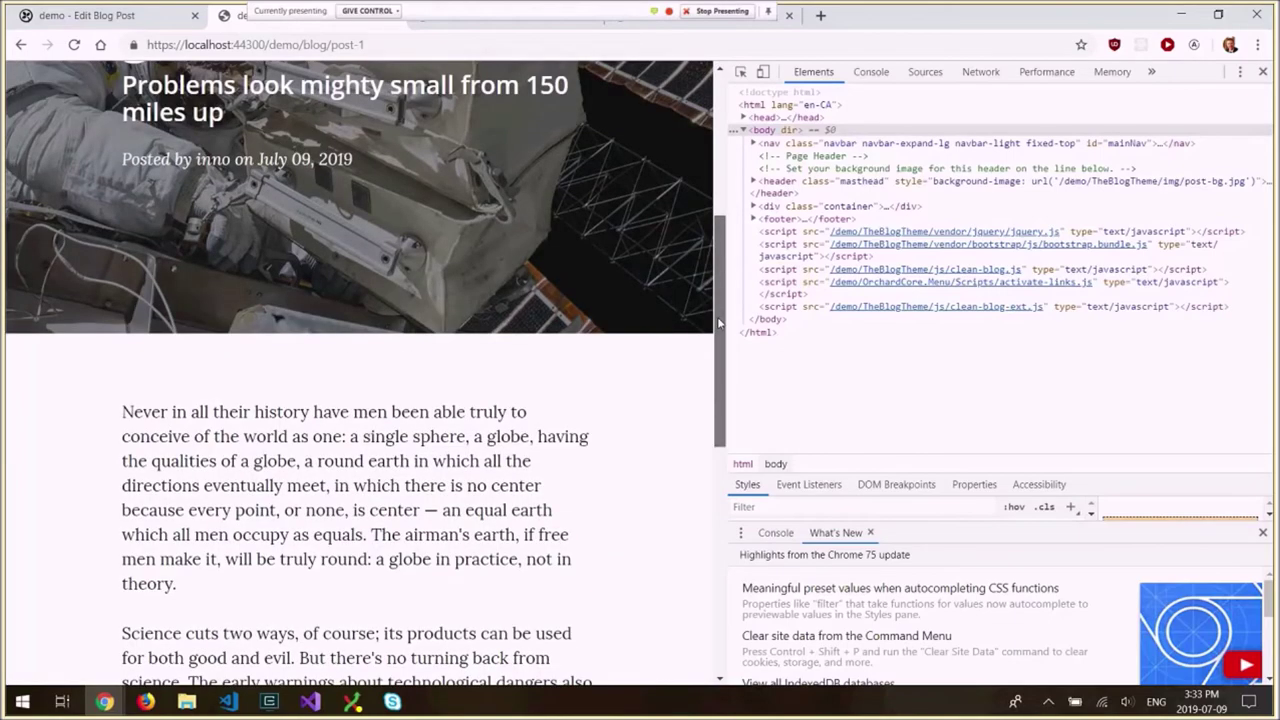
{"action": "left_click_drag", "start_coordinate": [718, 322], "coordinate": [565, 80]}
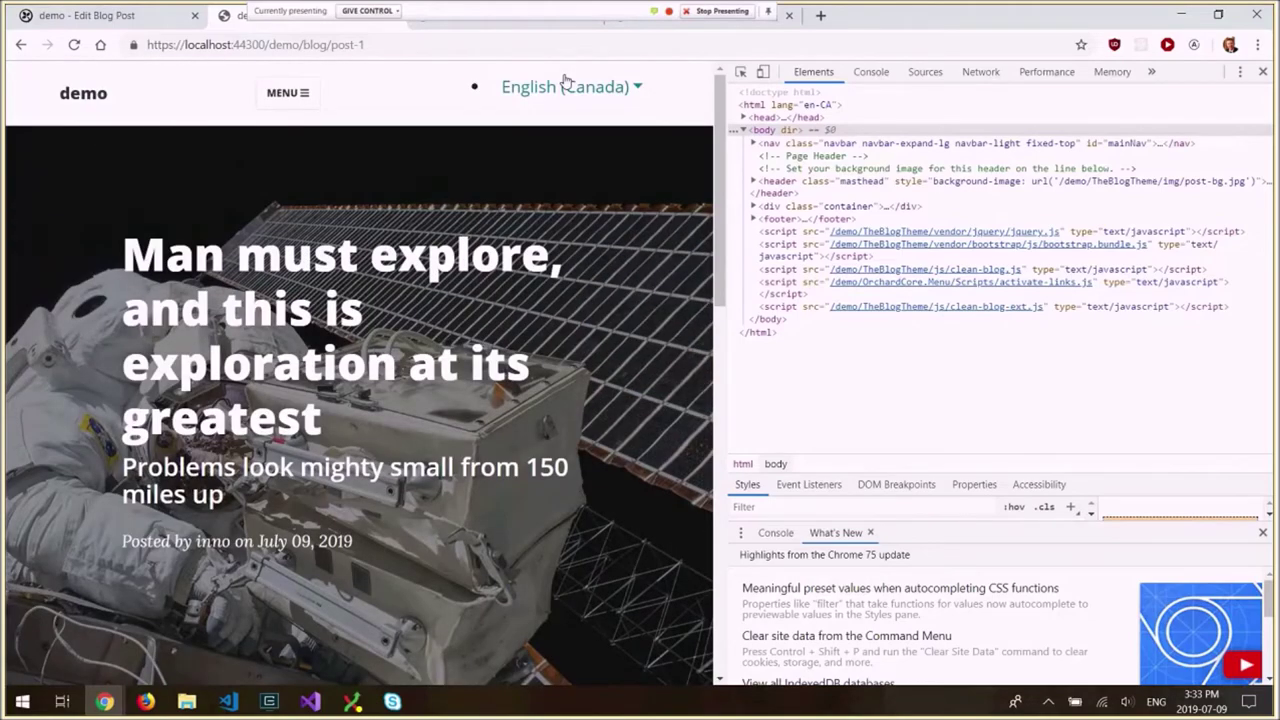
{"action": "left_click", "coordinate": [122, 18]}
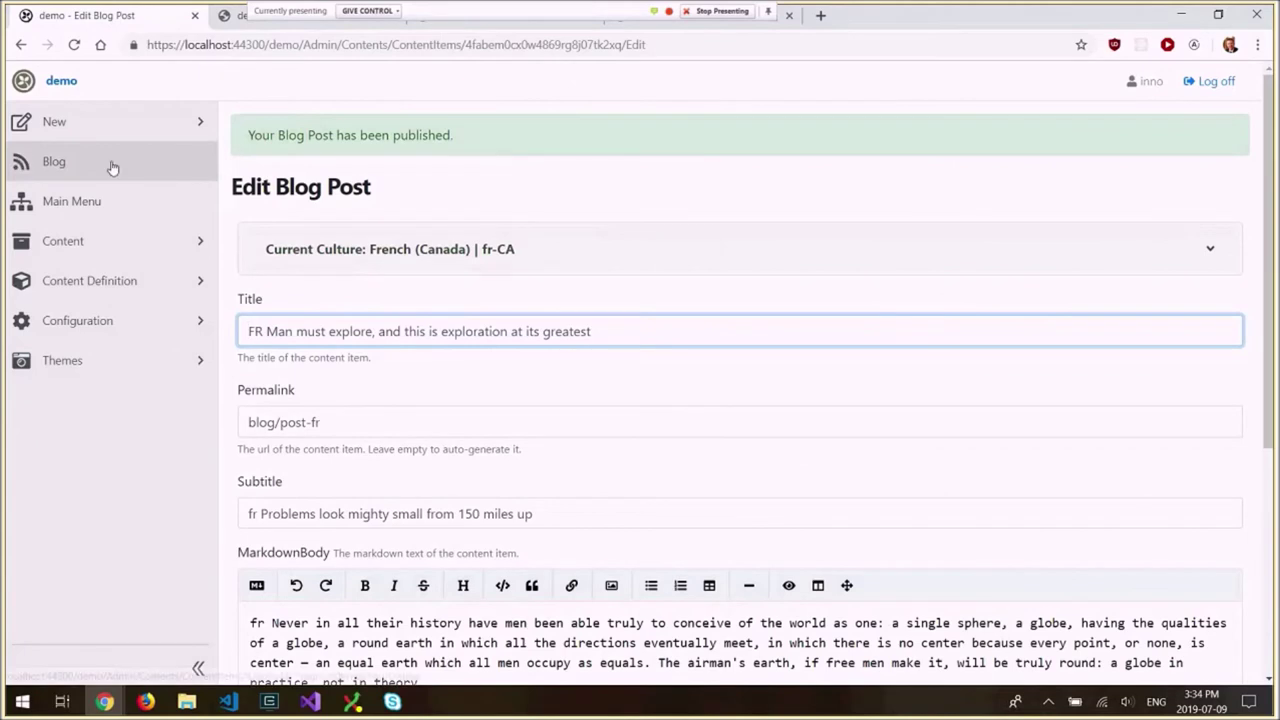
{"action": "left_click", "coordinate": [58, 162]}
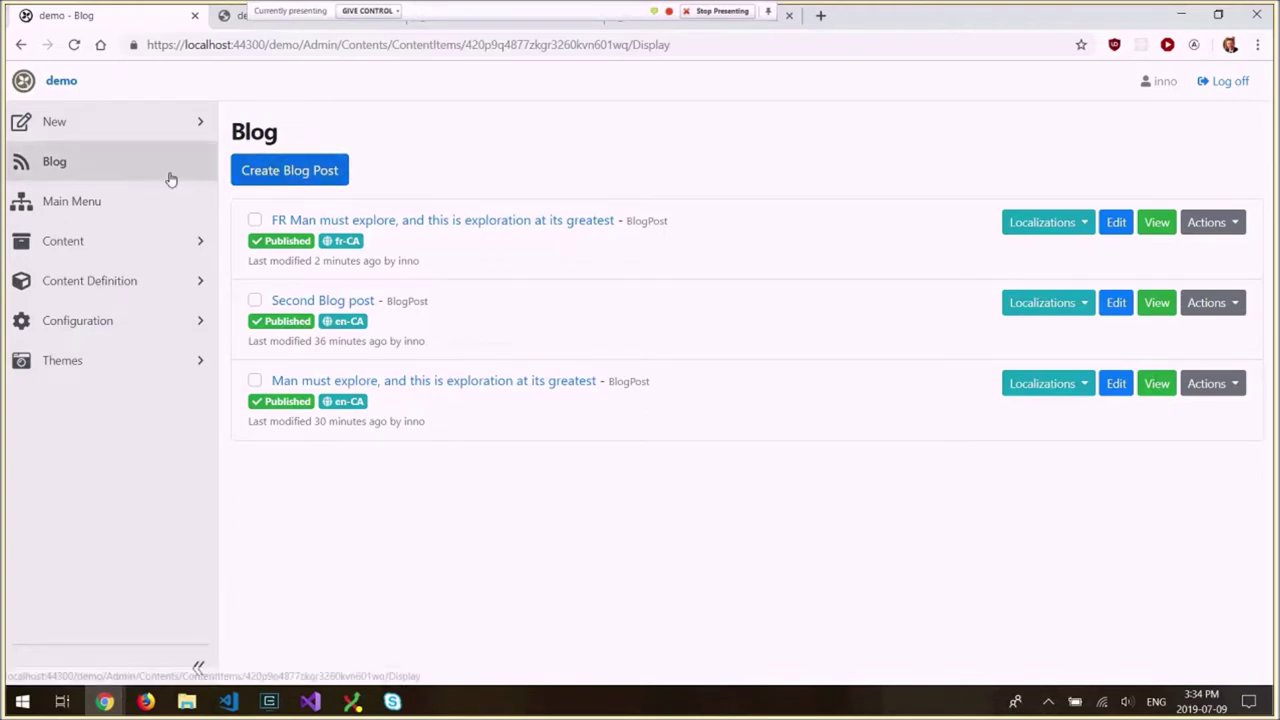
Step: Open the Blog content item for editing, publish it and create its French (Canada) localization
{"action": "left_click", "coordinate": [90, 248]}
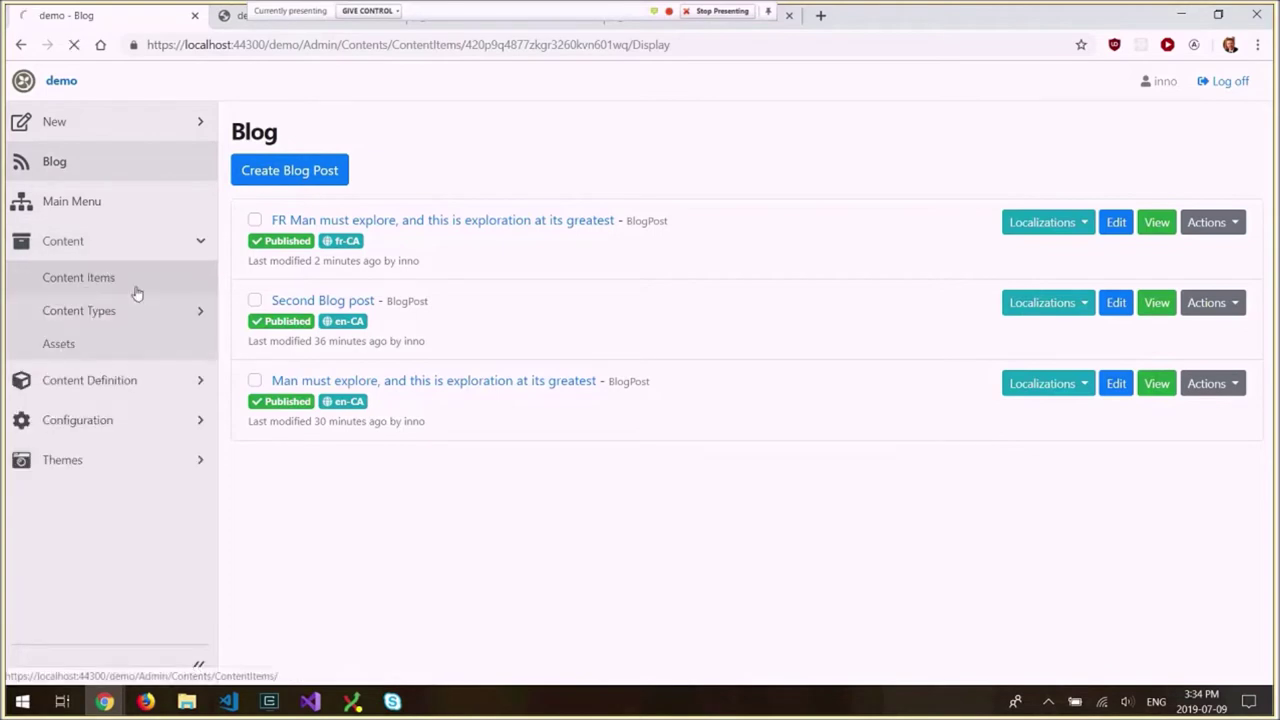
{"action": "left_click", "coordinate": [137, 290]}
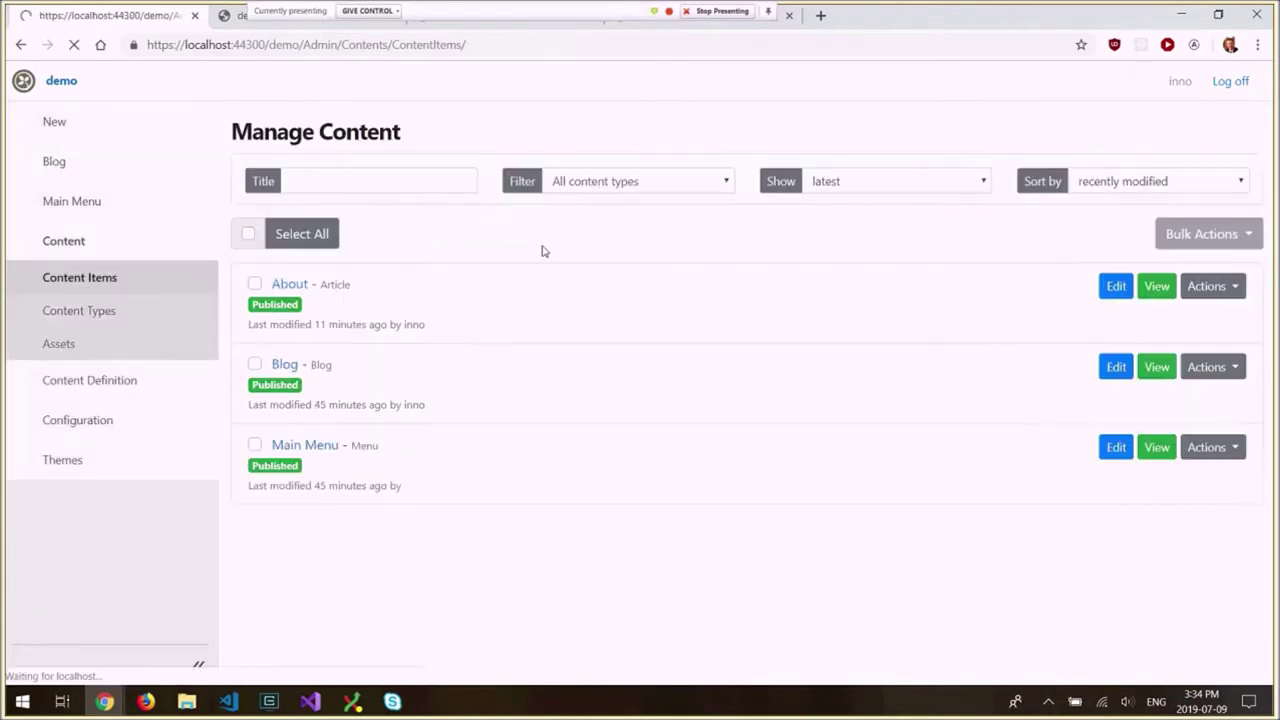
{"action": "left_click", "coordinate": [1114, 369]}
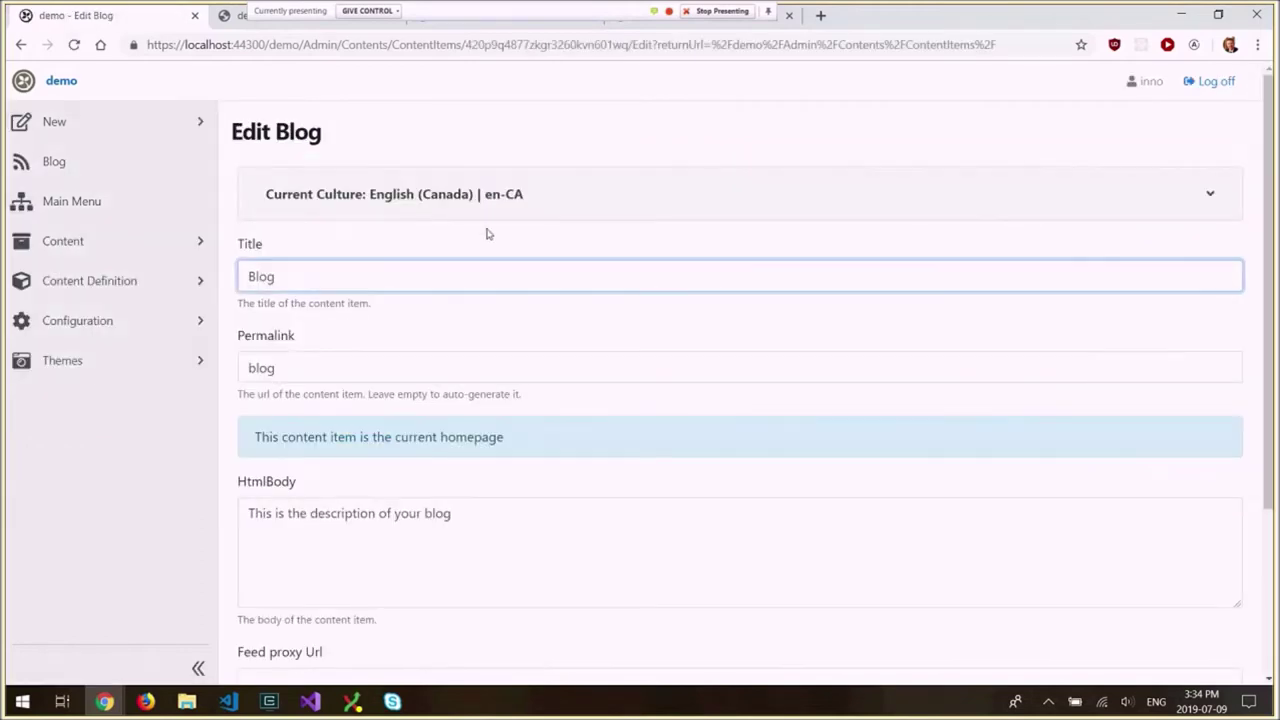
{"action": "left_click", "coordinate": [474, 197]}
{"action": "scroll", "coordinate": [463, 309], "scroll_direction": "down", "scroll_amount": 3}
{"action": "left_click", "coordinate": [296, 610]}
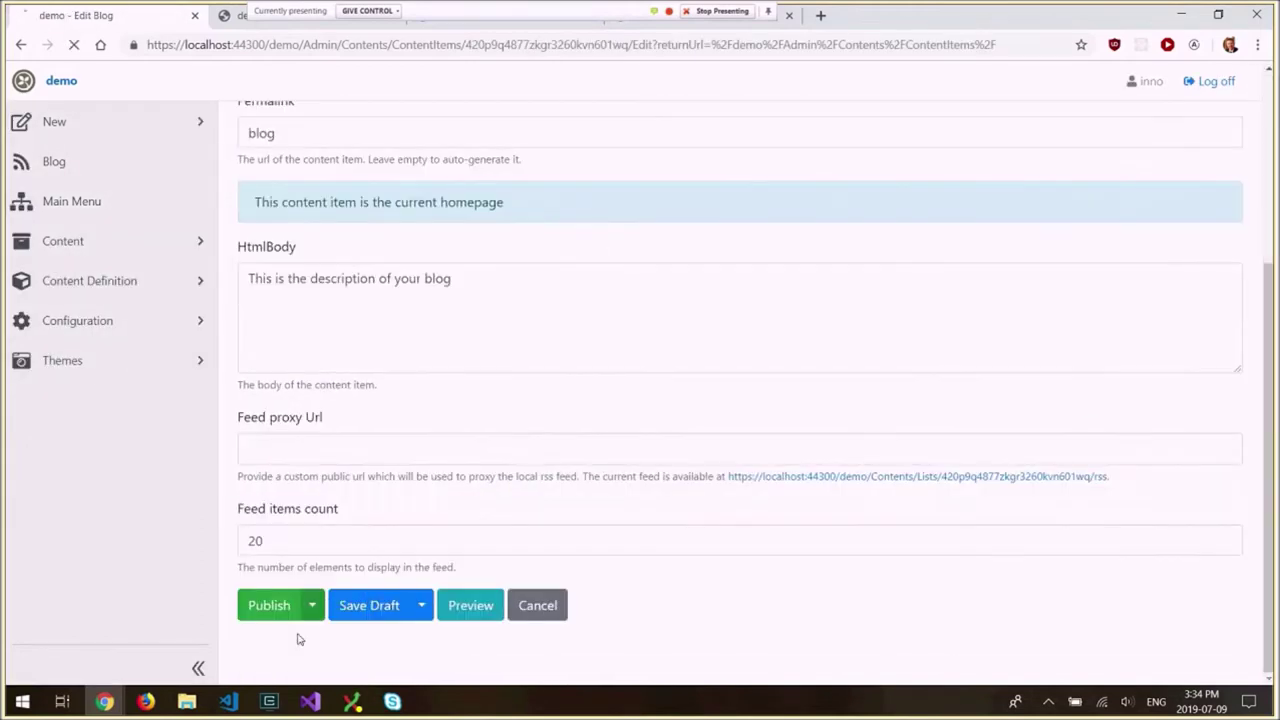
{"action": "left_click", "coordinate": [480, 251]}
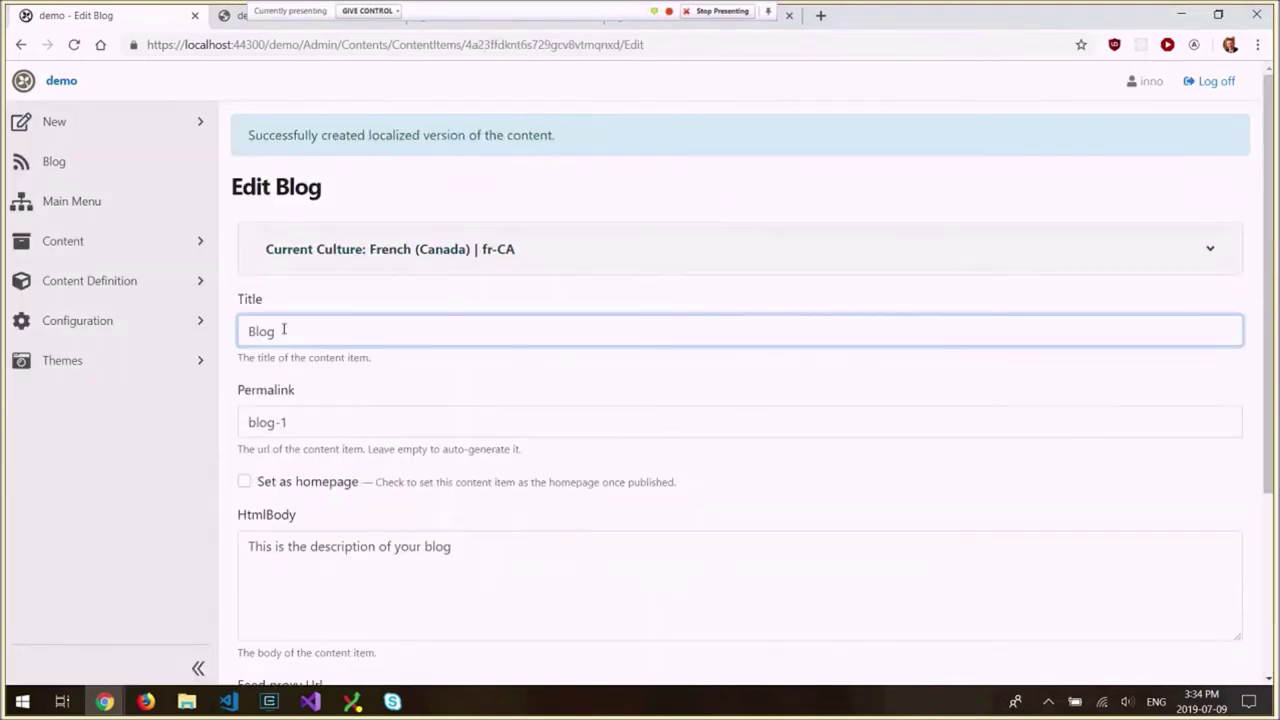
Step: Set the title of the French blog version to "FR Blog"
{"action": "type", "text": "FR"}
{"action": "key", "text": "BackSpace"}
{"action": "key", "text": "BackSpace"}
{"action": "key", "text": "BackSpace"}
{"action": "key", "text": "Home"}
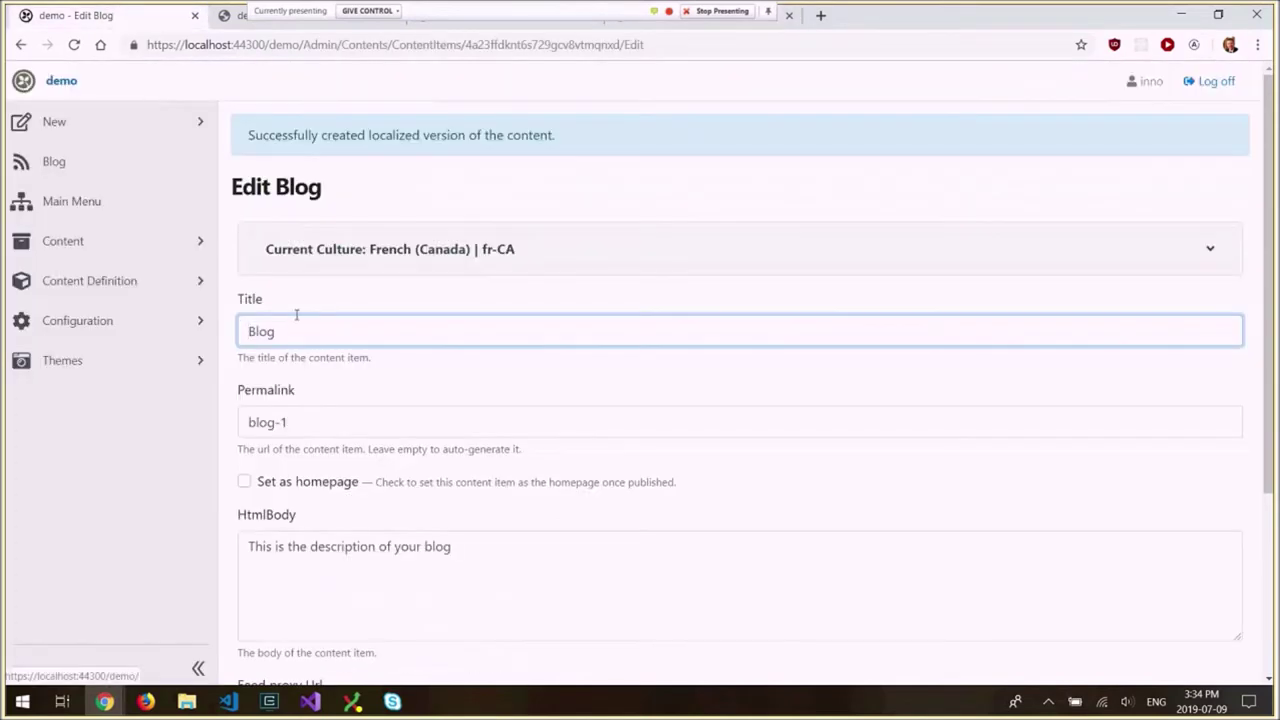
{"action": "type", "text": "FR"}
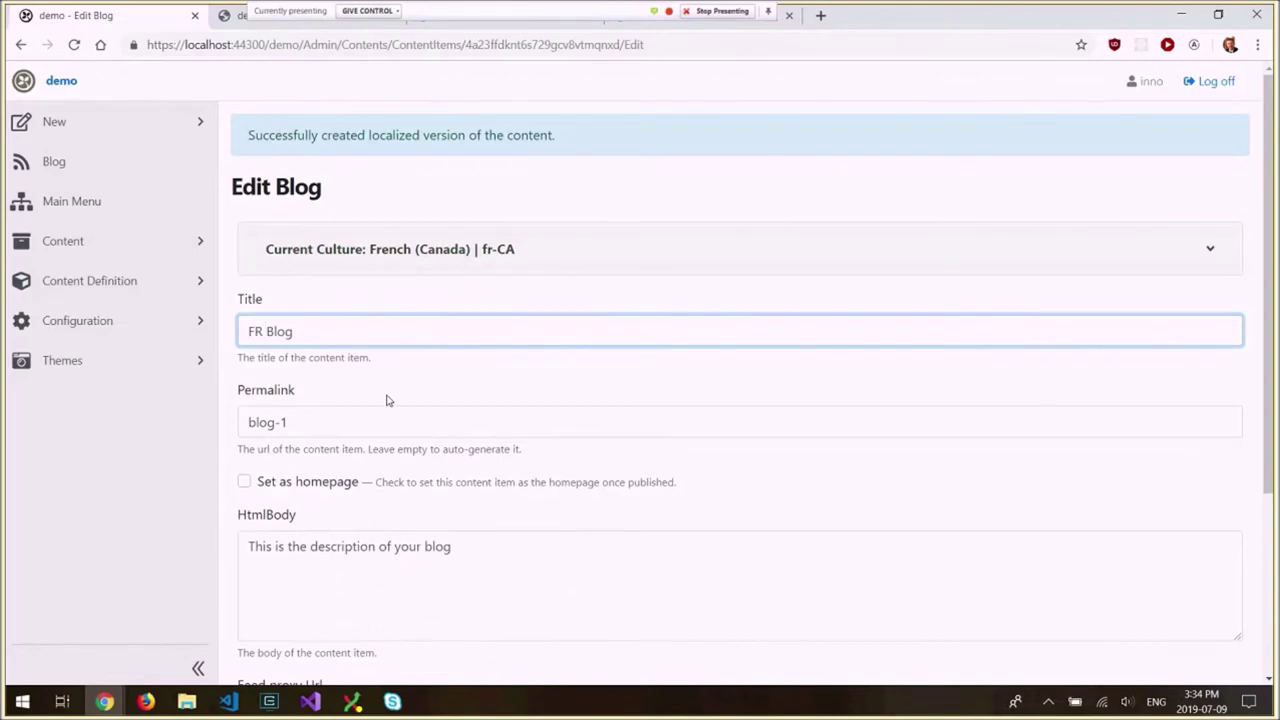
Step: Change the French blog's permalink to "blog-fr" and publish it
{"action": "left_click", "coordinate": [335, 421]}
{"action": "key", "text": "BackSpace"}
{"action": "type", "text": "fr"}
{"action": "scroll", "coordinate": [330, 425], "scroll_direction": "down", "scroll_amount": 3}
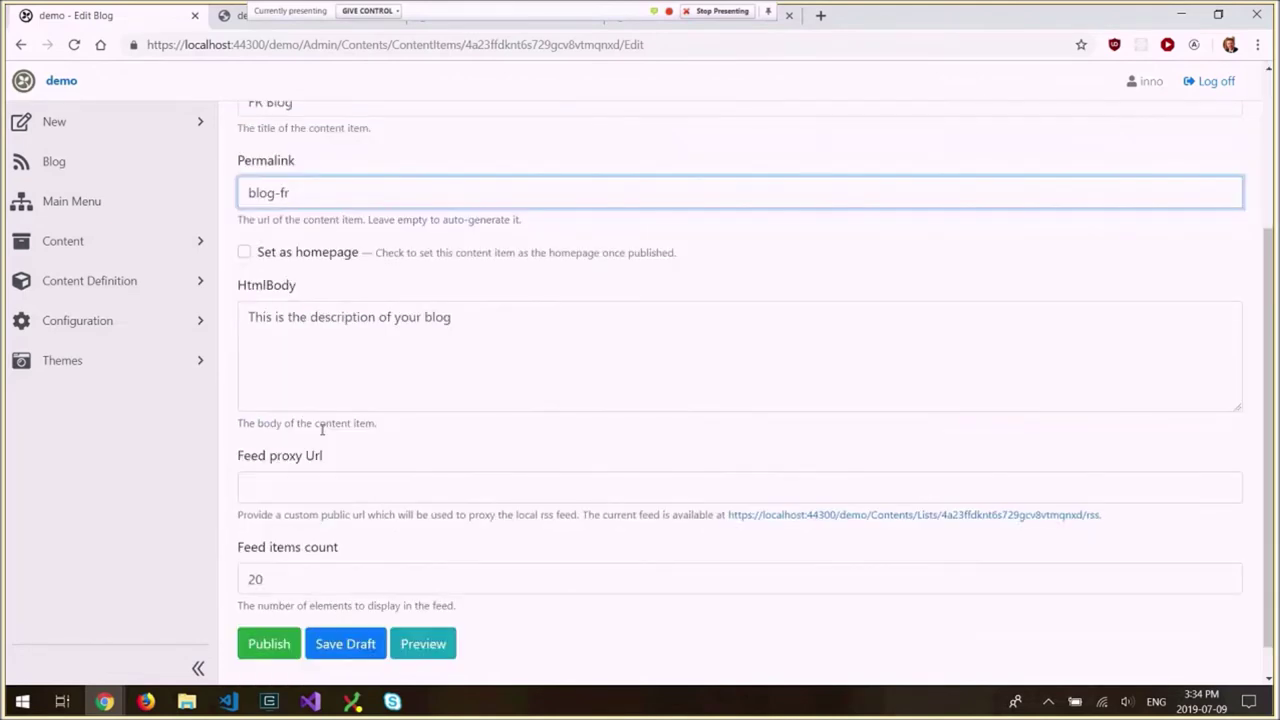
{"action": "left_click", "coordinate": [266, 607]}
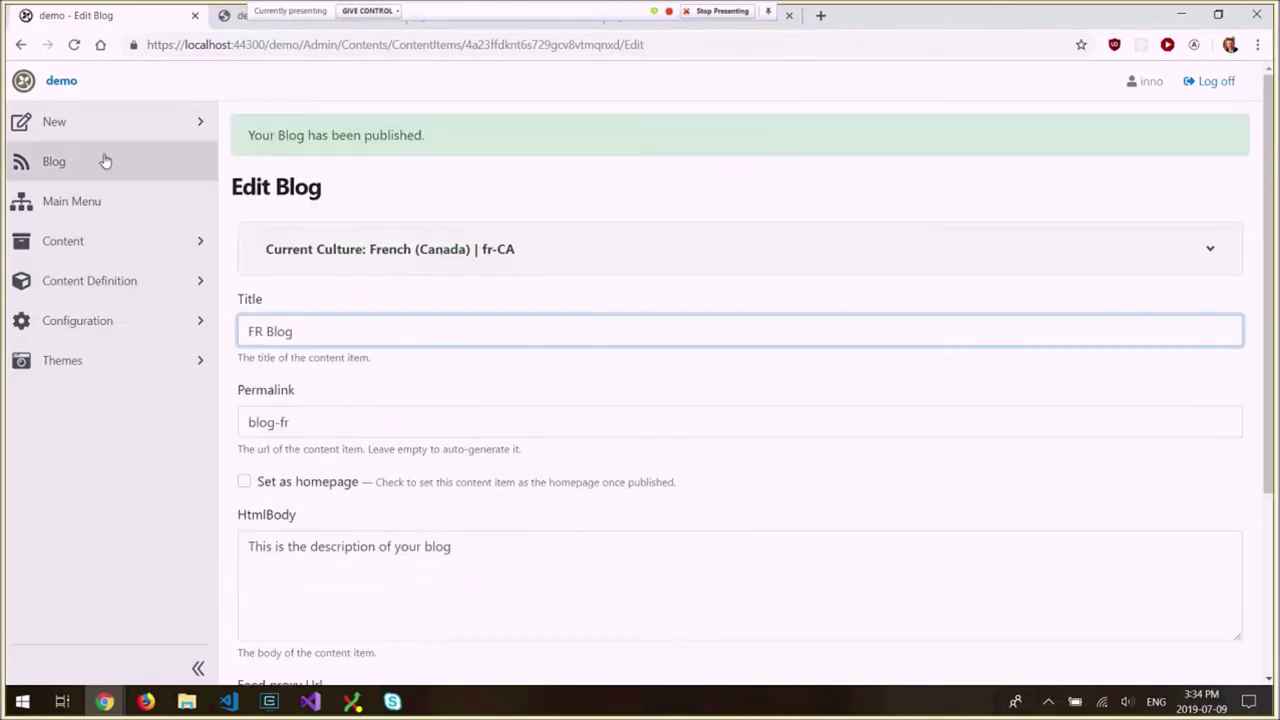
Step: Check which posts the English Blog contains, then open FR Blog from the content items to view its posts
{"action": "left_click", "coordinate": [53, 163]}
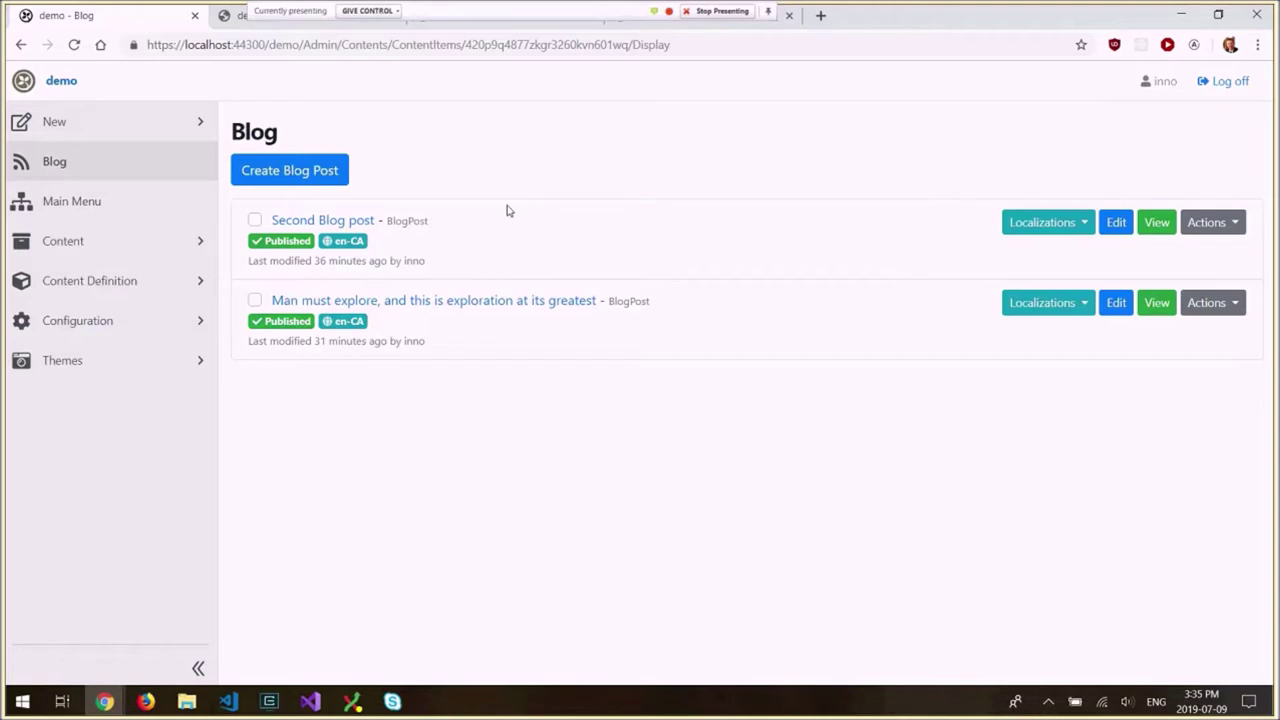
{"action": "left_click", "coordinate": [100, 245]}
{"action": "left_click", "coordinate": [87, 280]}
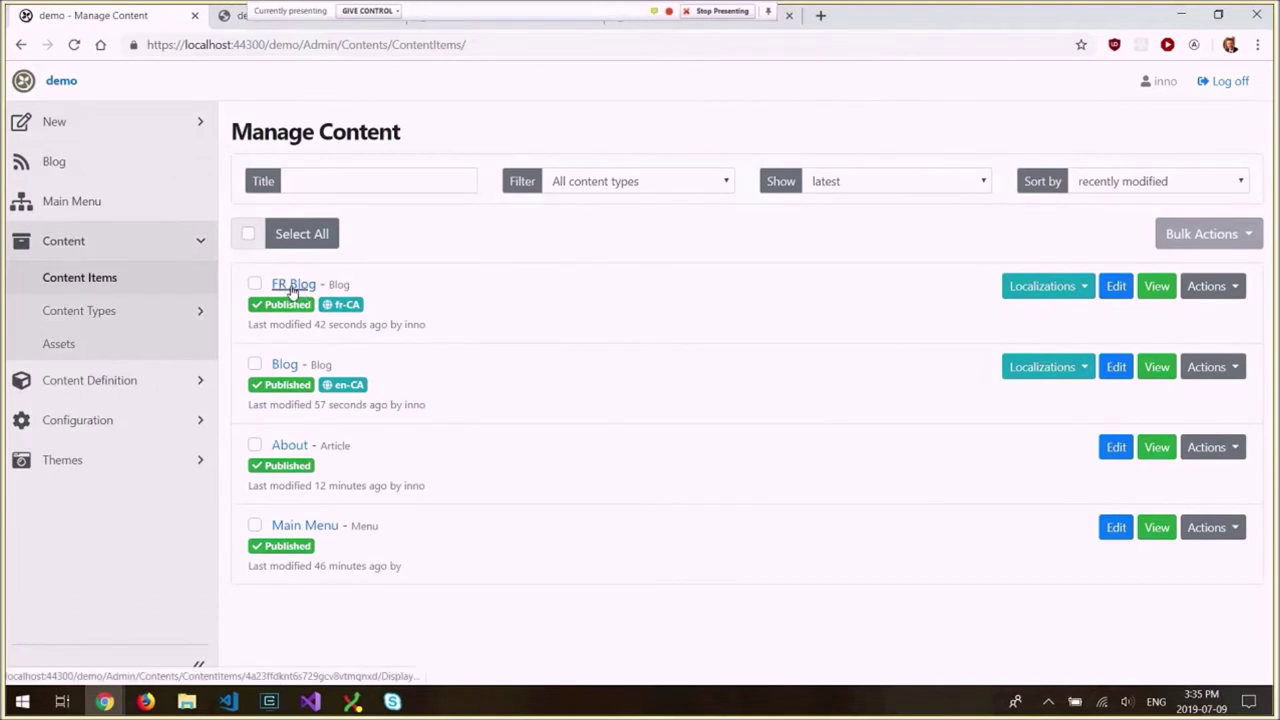
{"action": "left_click", "coordinate": [293, 285]}
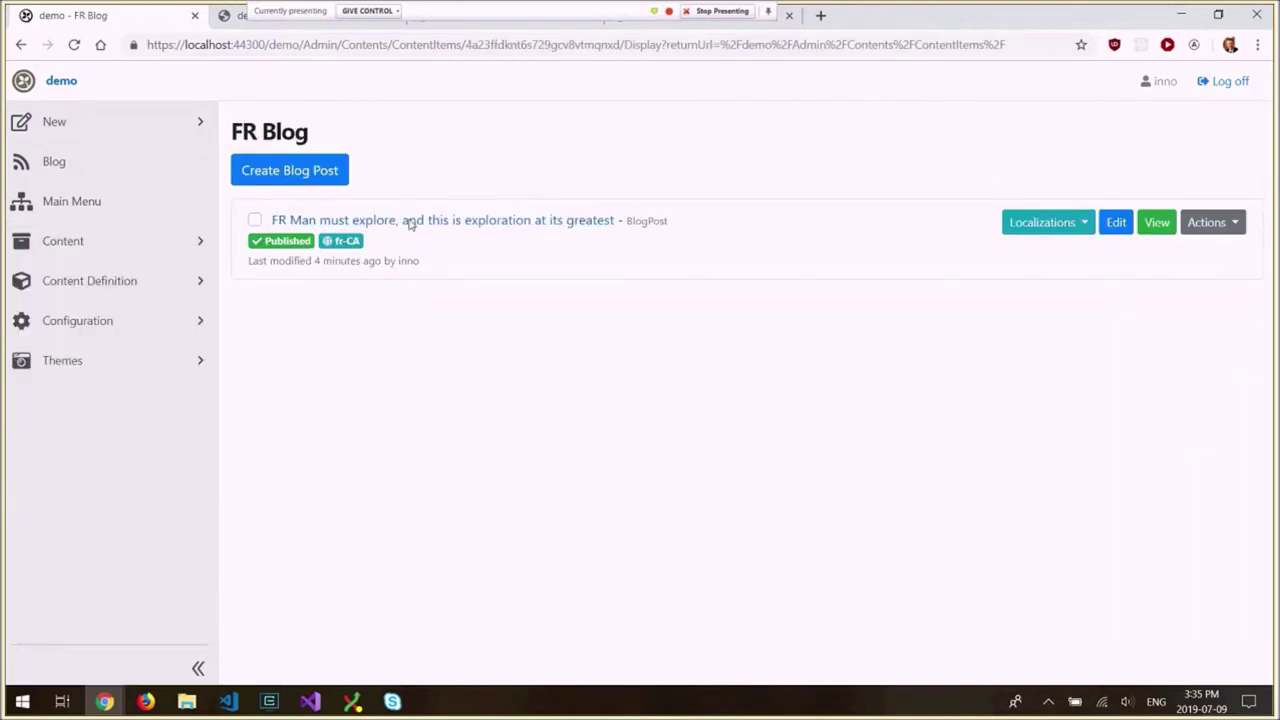
Step: Open the demo site's home page, switch its language to French (Canada) and look over the localized blog
{"action": "left_click", "coordinate": [230, 18]}
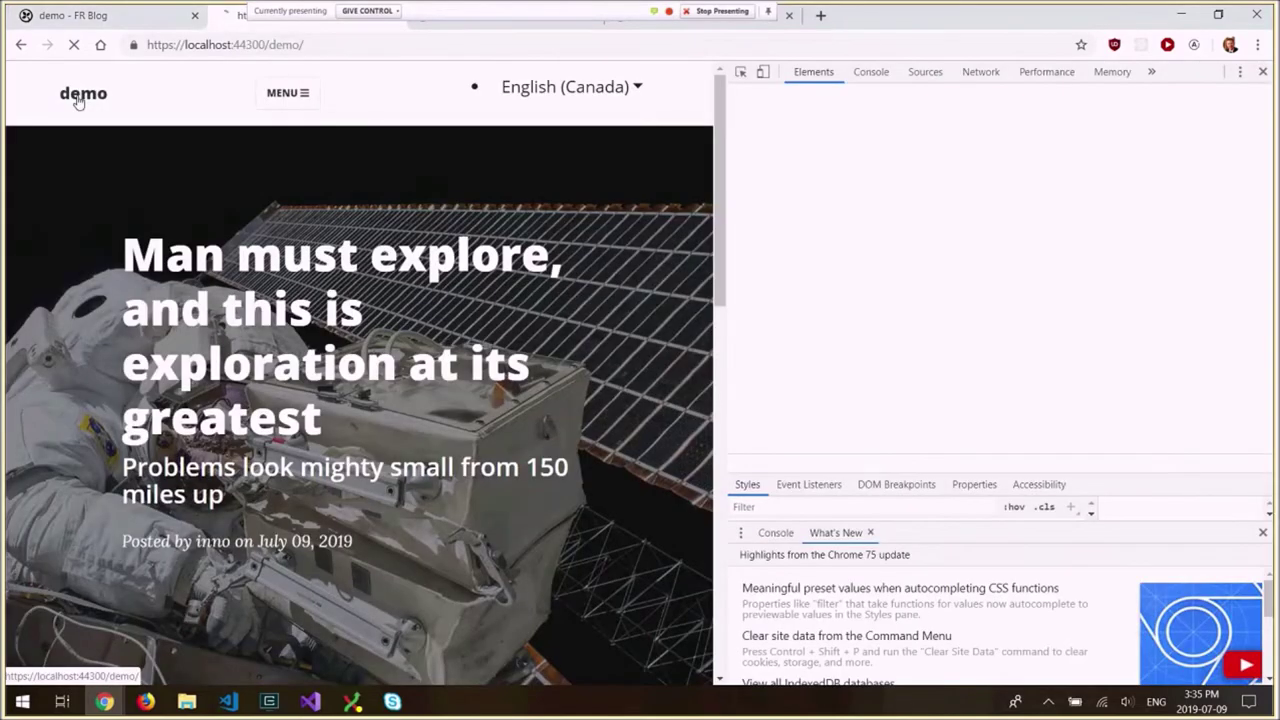
{"action": "left_click", "coordinate": [565, 87]}
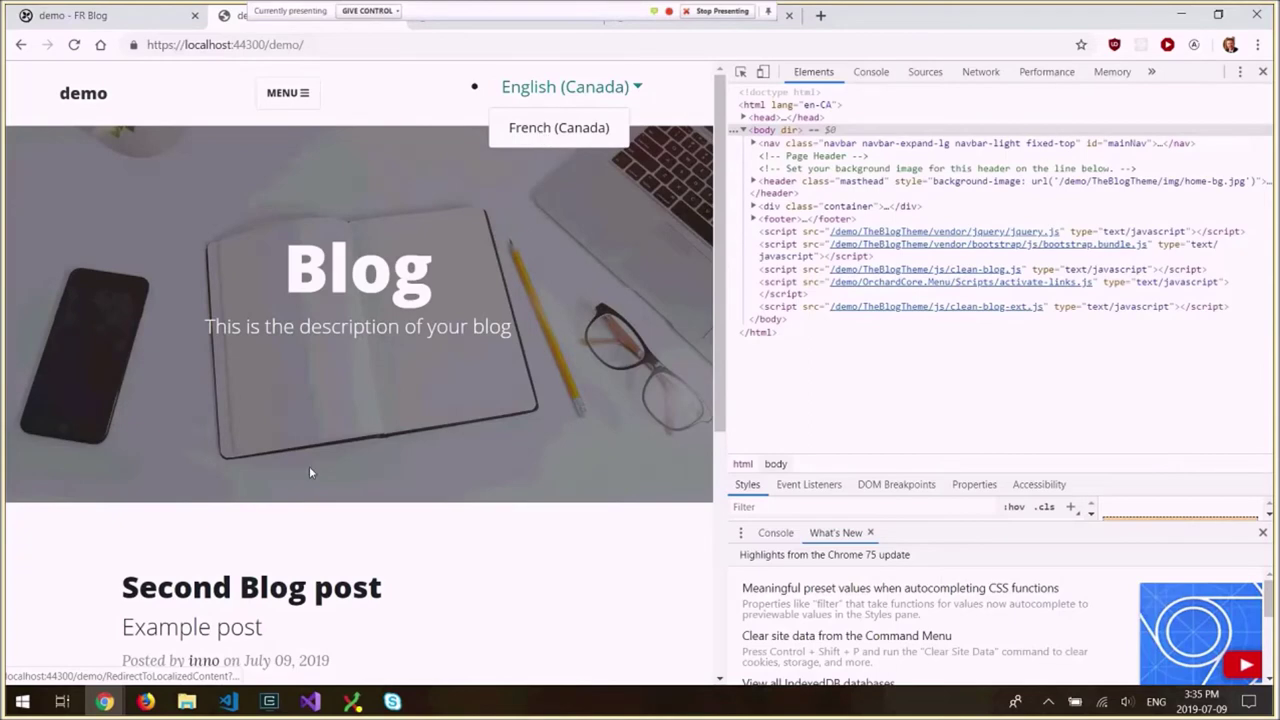
{"action": "scroll", "coordinate": [309, 466], "scroll_direction": "down", "scroll_amount": 3}
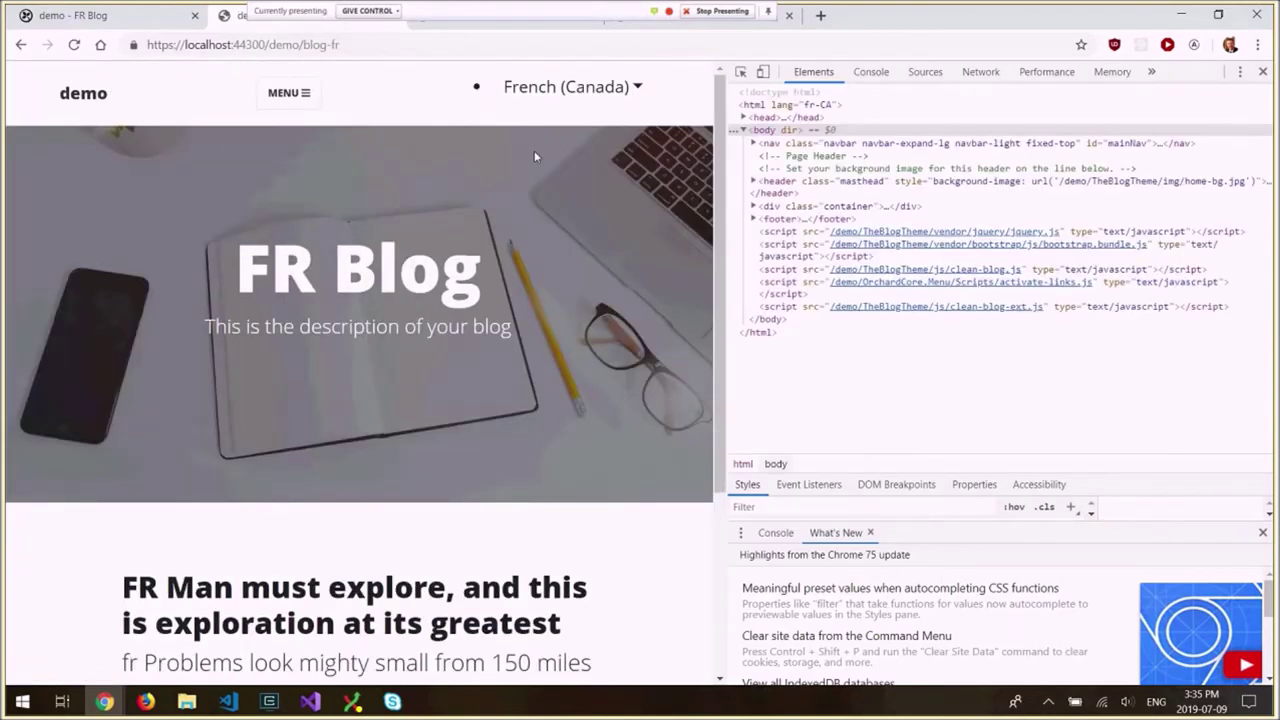
{"action": "scroll", "coordinate": [583, 463], "scroll_direction": "down", "scroll_amount": 2}
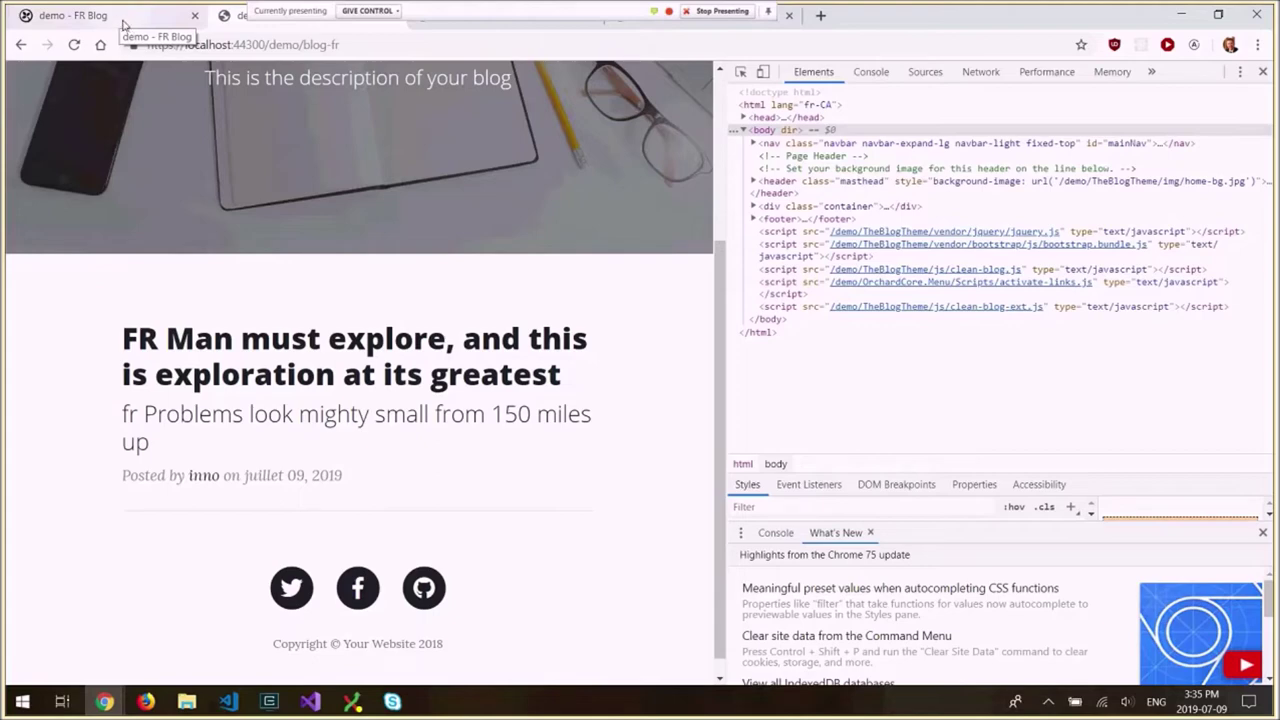
Step: Back in the admin site, start a new blog post from FR Blog and highlight the Create?ListPart.ContainerId part of its address
{"action": "left_click", "coordinate": [123, 22]}
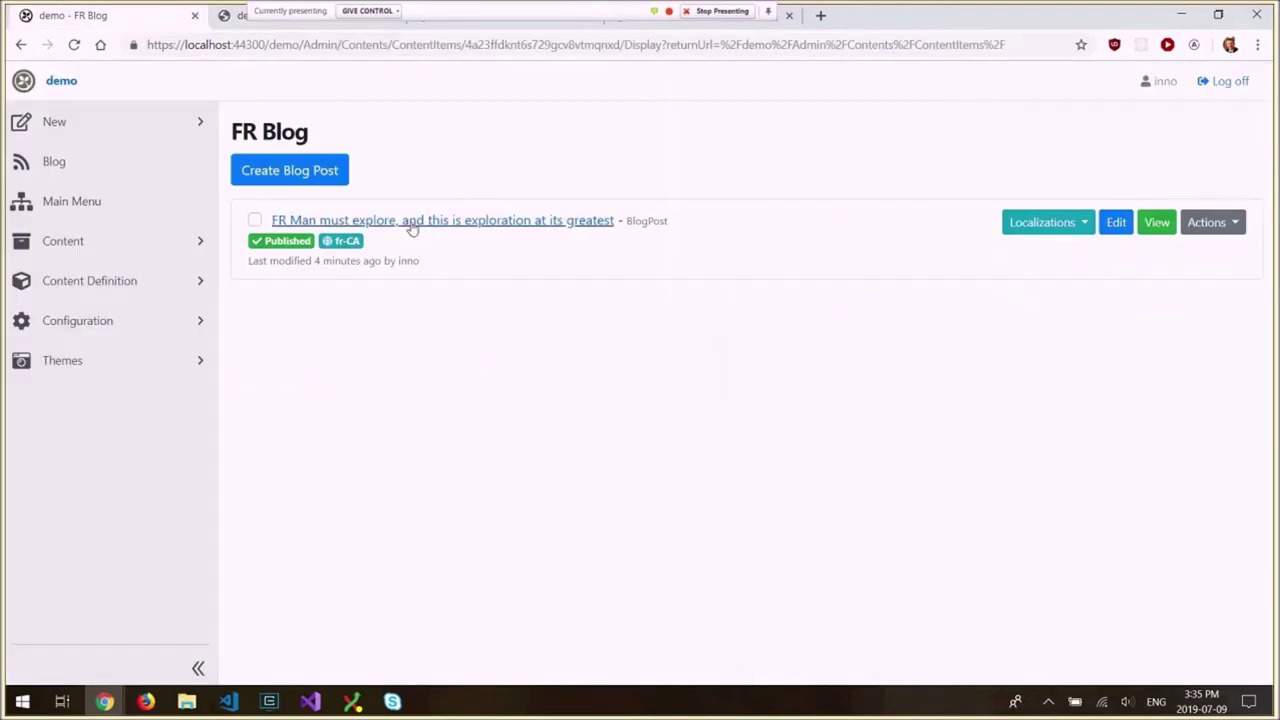
{"action": "left_click", "coordinate": [240, 172]}
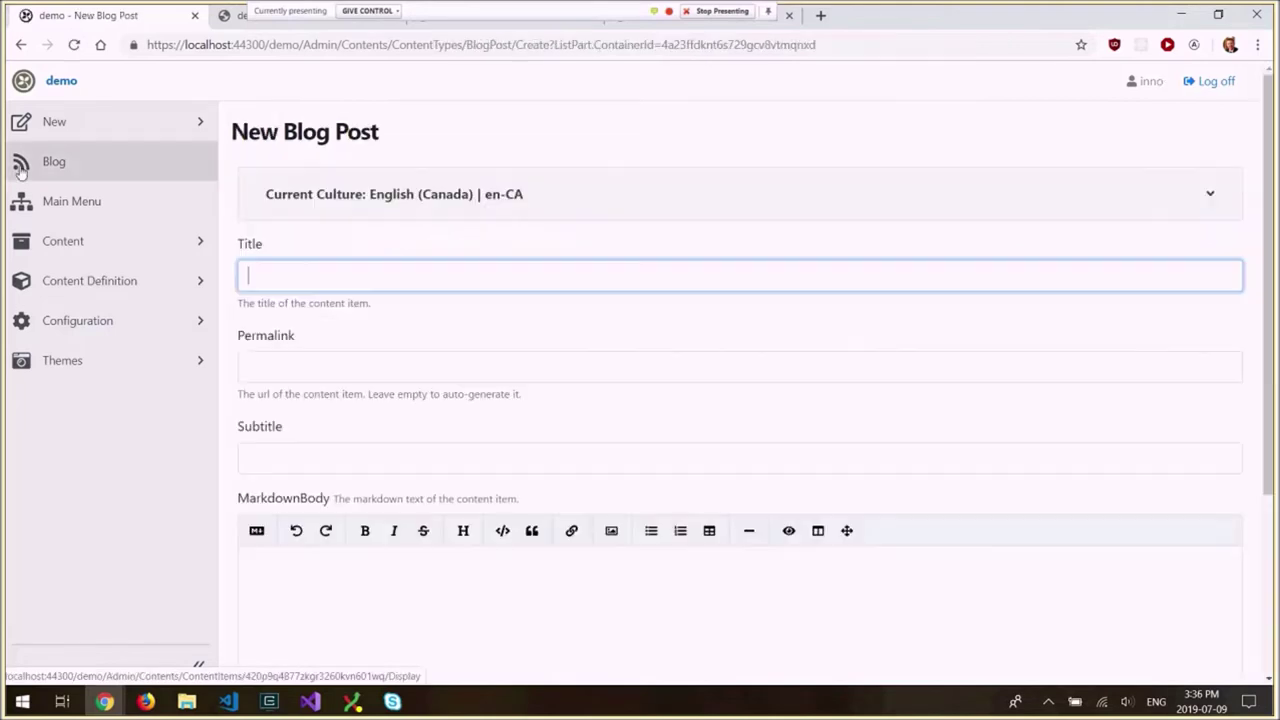
{"action": "key", "text": "alt+Left"}
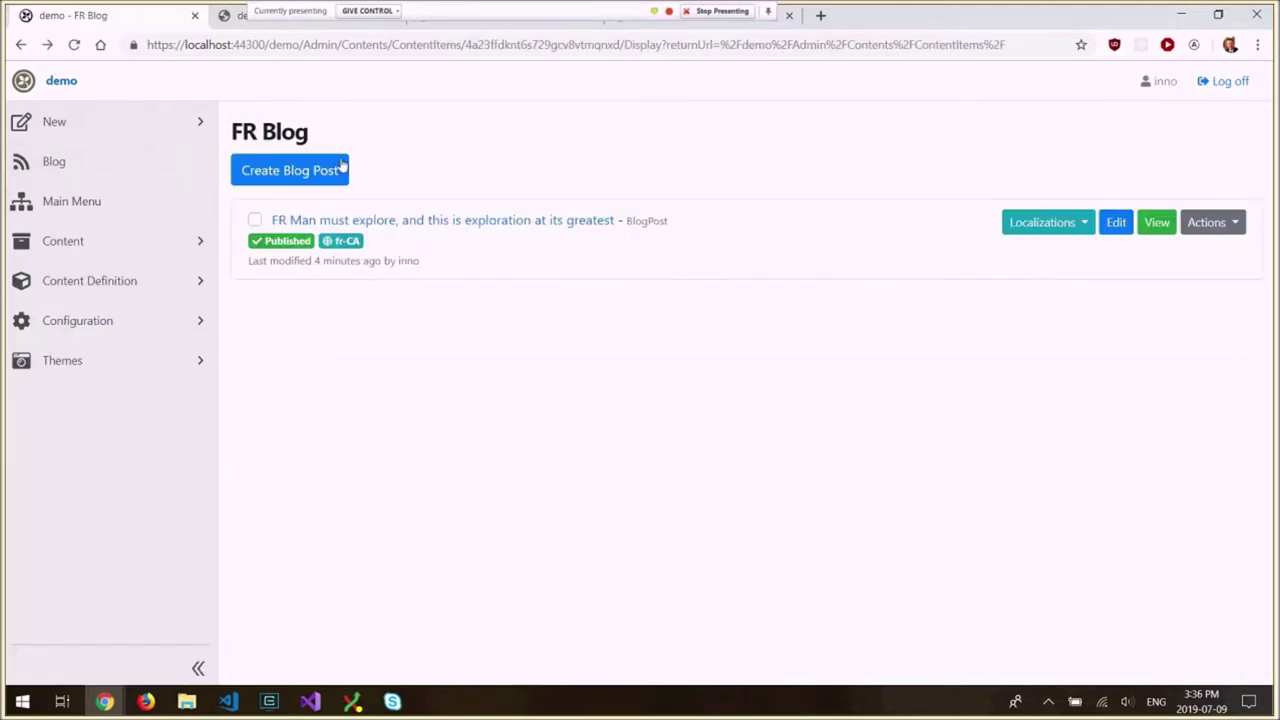
{"action": "left_click", "coordinate": [291, 172]}
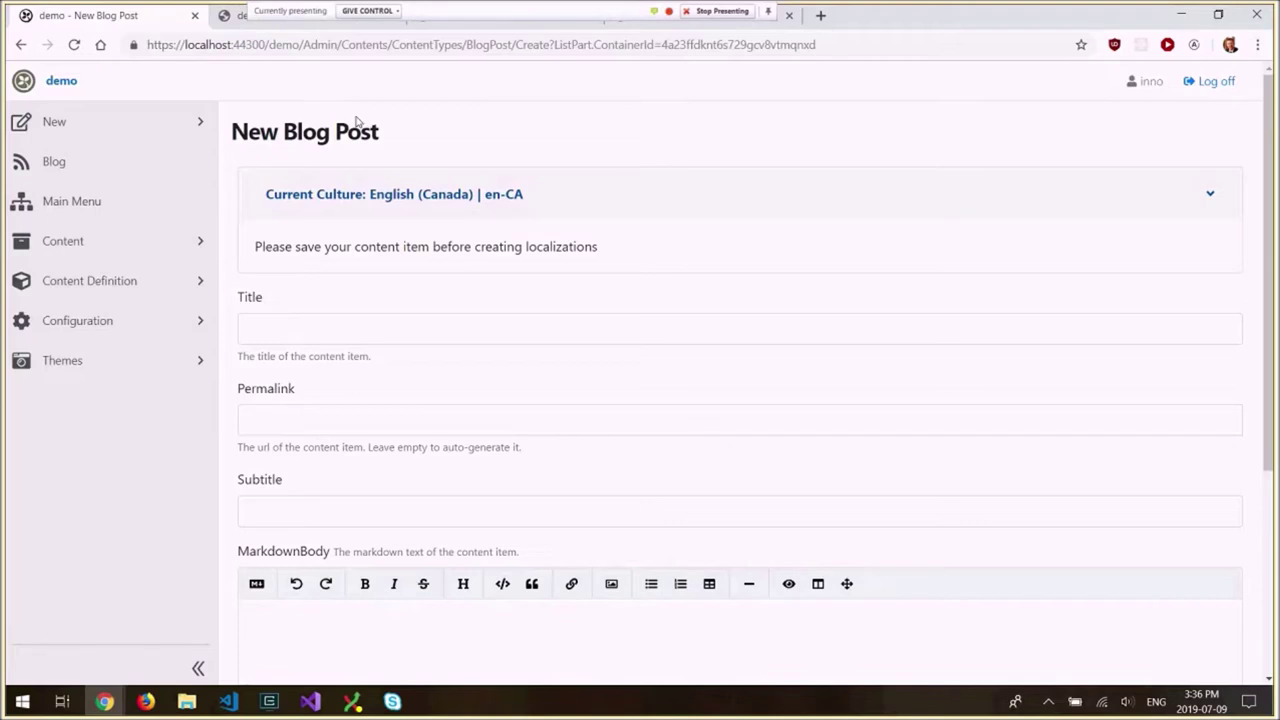
{"action": "left_click", "coordinate": [826, 45]}
{"action": "left_click", "coordinate": [851, 44]}
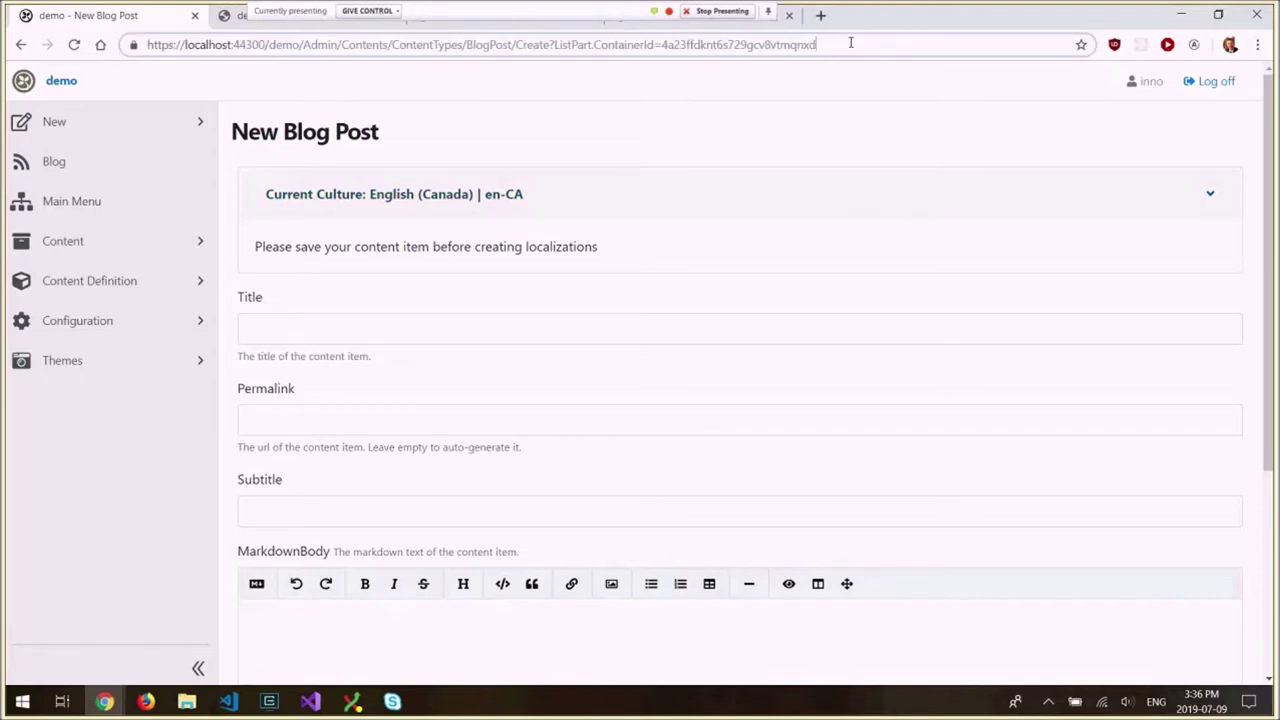
{"action": "left_click_drag", "start_coordinate": [850, 44], "coordinate": [516, 45]}
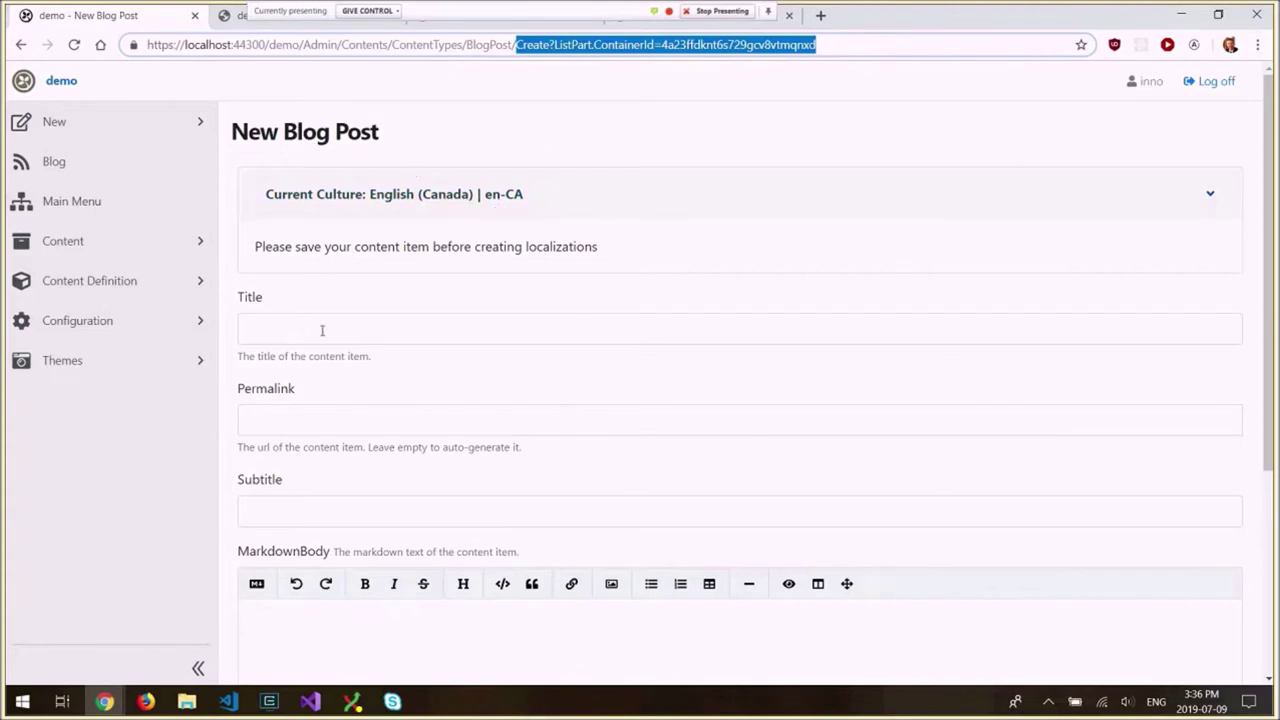
Step: Title the new blog post "English post 3"
{"action": "left_click", "coordinate": [368, 330]}
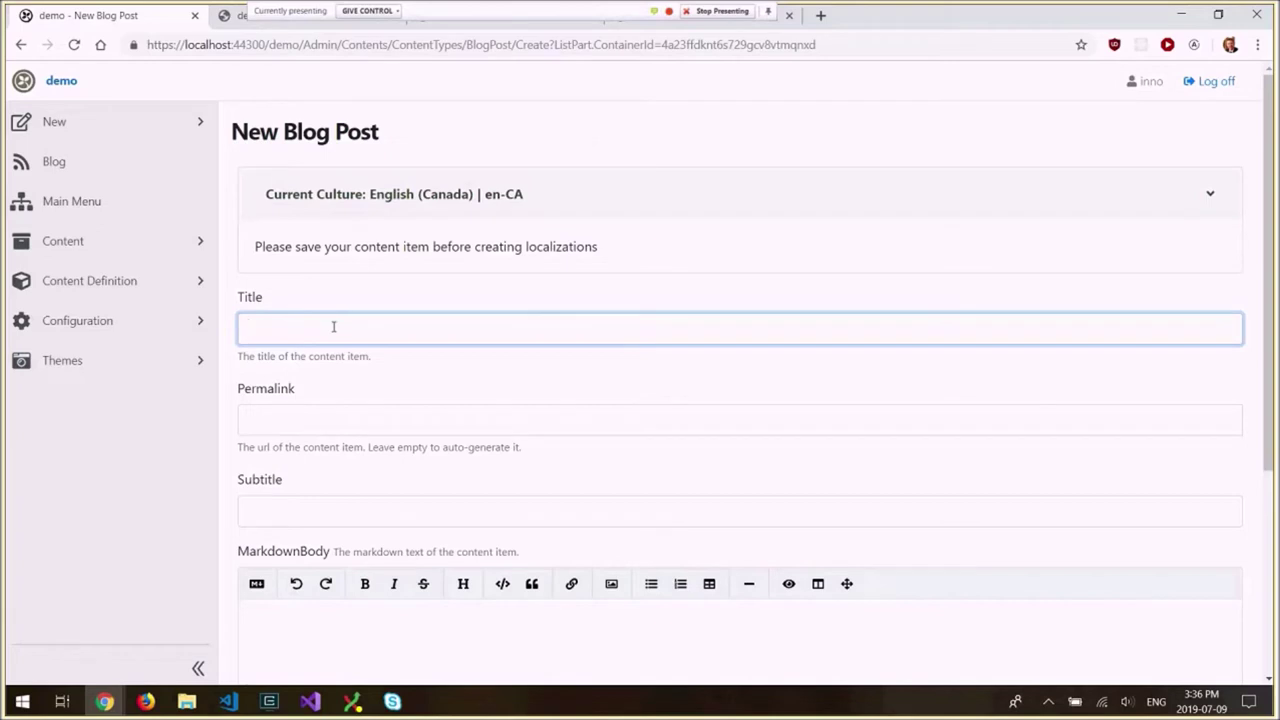
{"action": "type", "text": "French"}
{"action": "key", "text": "BackSpace"}
{"action": "key", "text": "BackSpace"}
{"action": "key", "text": "BackSpace"}
{"action": "key", "text": "BackSpace"}
{"action": "key", "text": "BackSpace"}
{"action": "key", "text": "BackSpace"}
{"action": "type", "text": "Post"}
{"action": "key", "text": "BackSpace"}
{"action": "key", "text": "BackSpace"}
{"action": "key", "text": "BackSpace"}
{"action": "key", "text": "BackSpace"}
{"action": "key", "text": "BackSpace"}
{"action": "type", "text": "English post 3"}
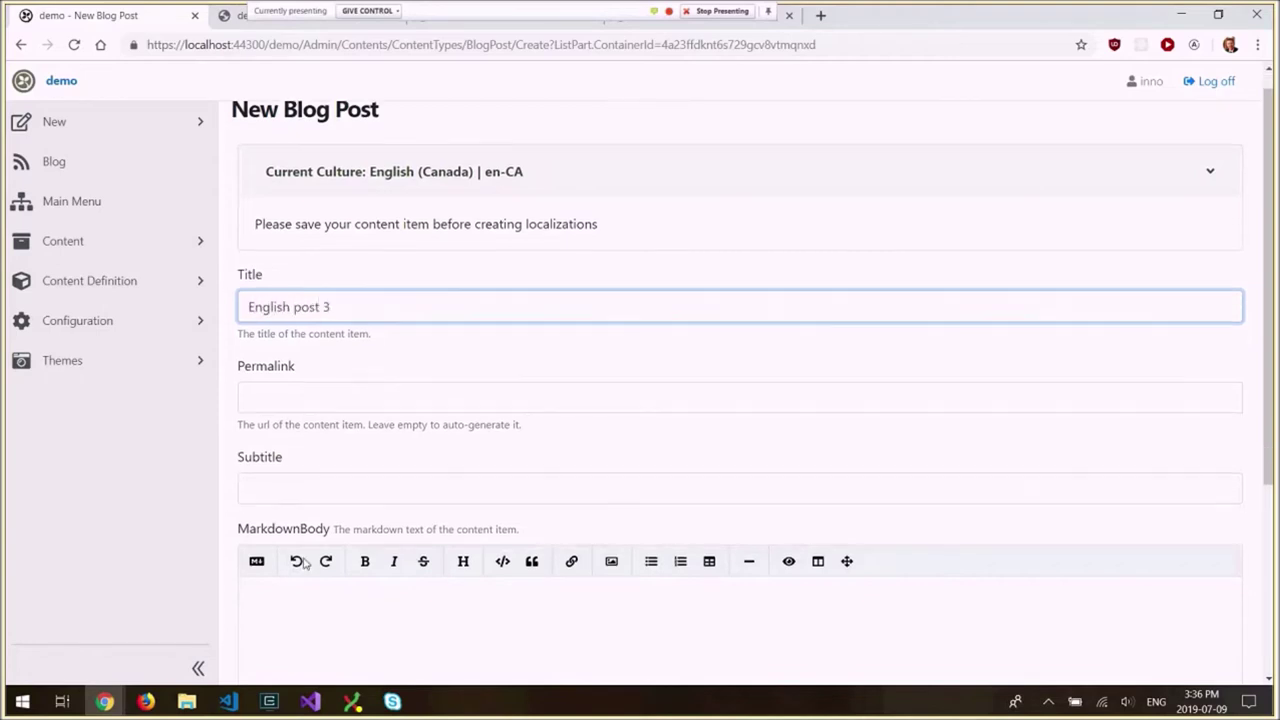
Step: Enter "en" as the new post's Markdown body and publish the post
{"action": "scroll", "coordinate": [360, 500], "scroll_direction": "down", "scroll_amount": 3}
{"action": "left_click", "coordinate": [382, 441]}
{"action": "type", "text": "en"}
{"action": "scroll", "coordinate": [370, 310], "scroll_direction": "up", "scroll_amount": 3}
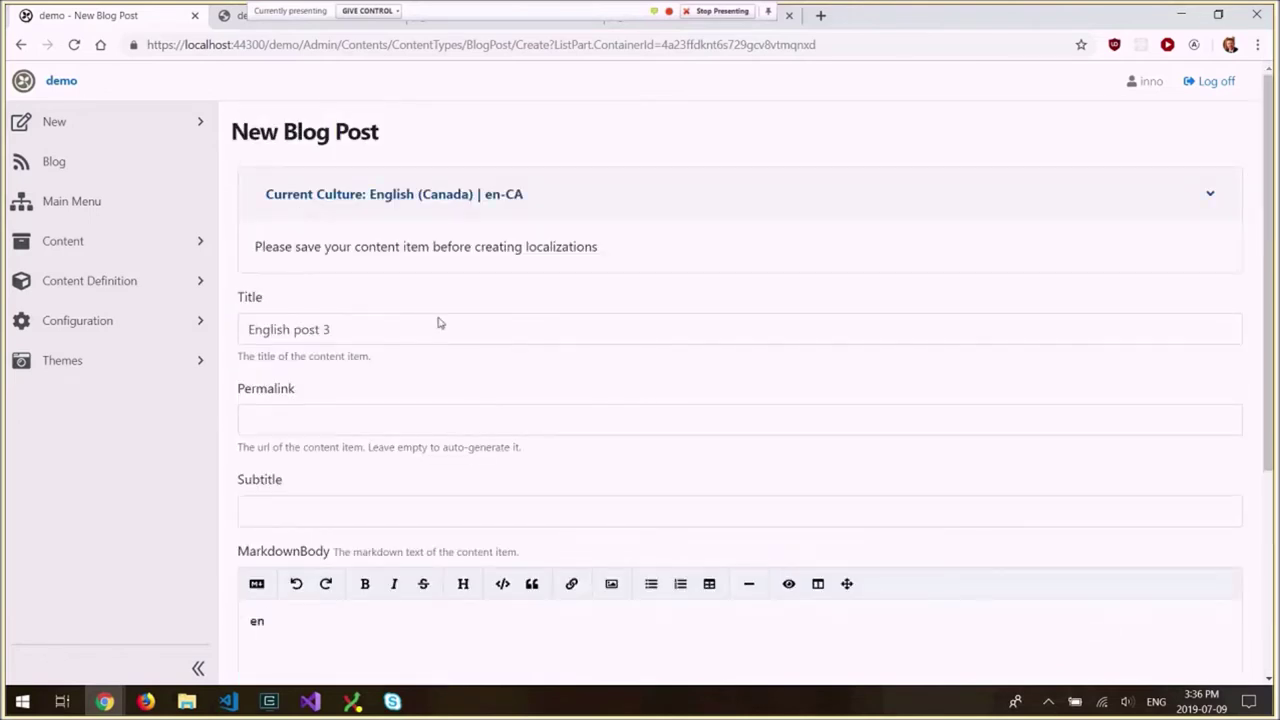
{"action": "scroll", "coordinate": [438, 323], "scroll_direction": "down", "scroll_amount": 3}
{"action": "left_click", "coordinate": [266, 672]}
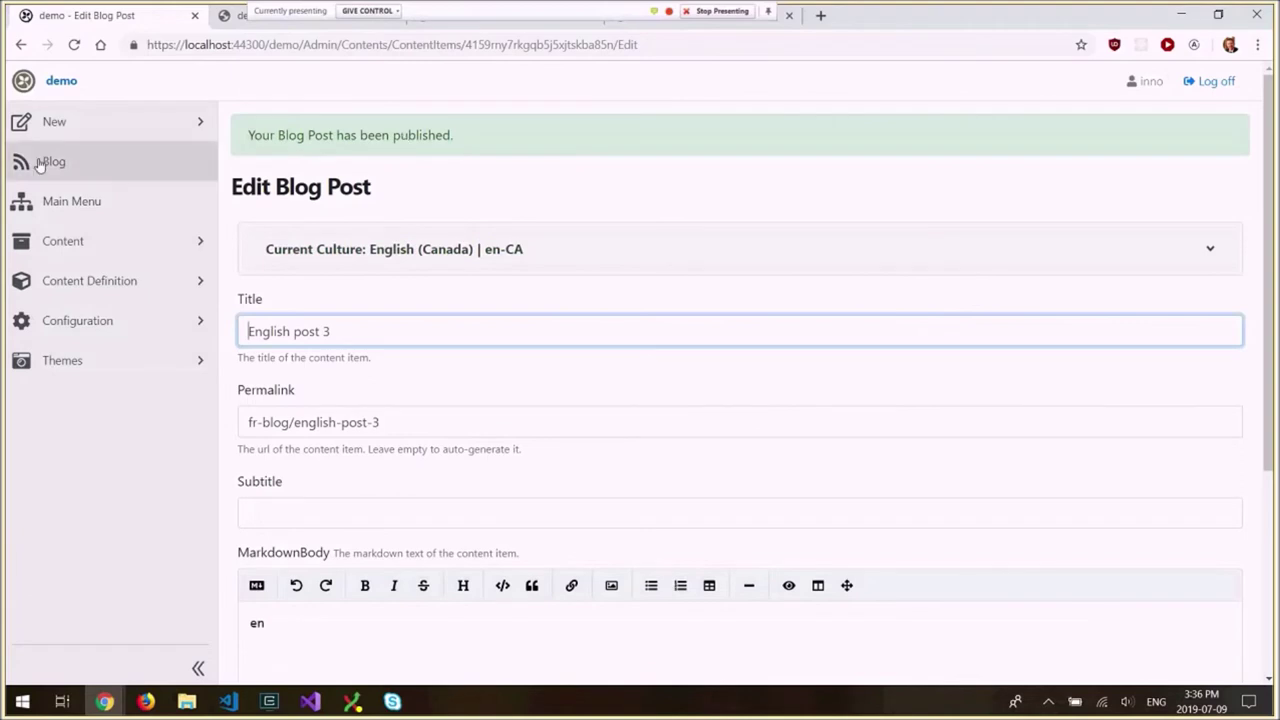
Step: Check the English Blog's post list and the localization options of English post 3, then view the posts in FR Blog
{"action": "left_click", "coordinate": [38, 165]}
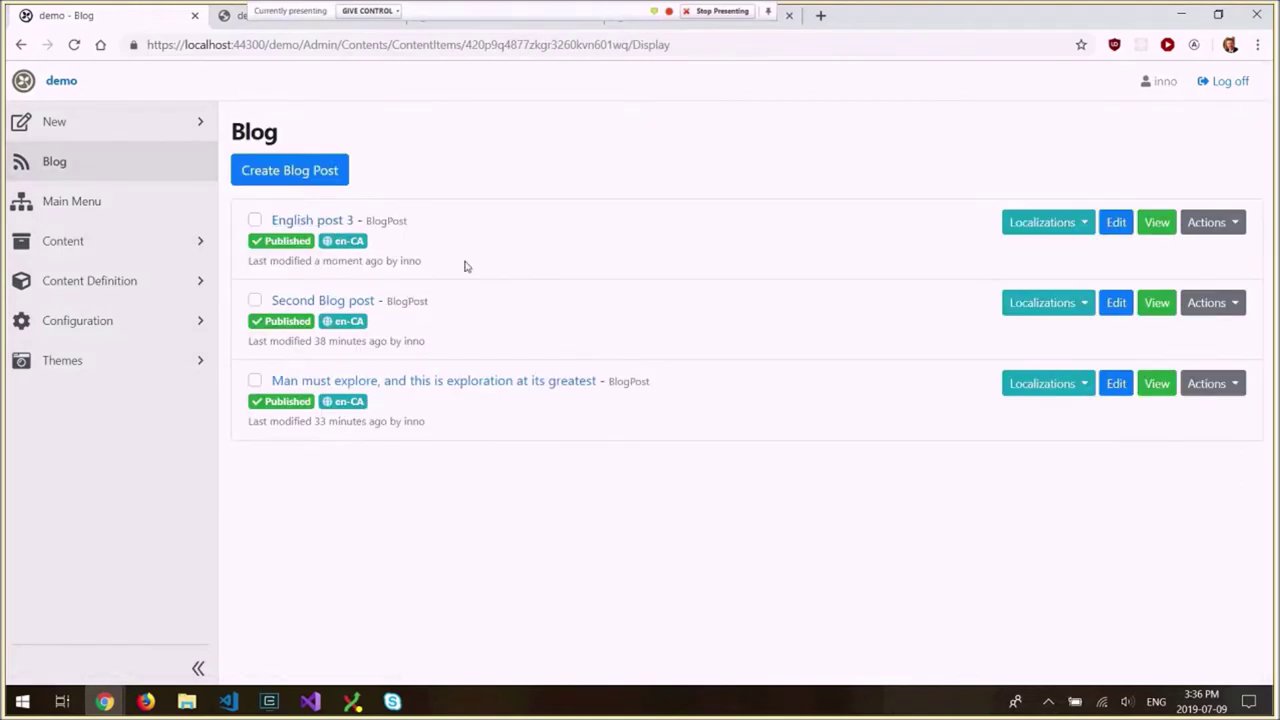
{"action": "left_click", "coordinate": [1045, 222]}
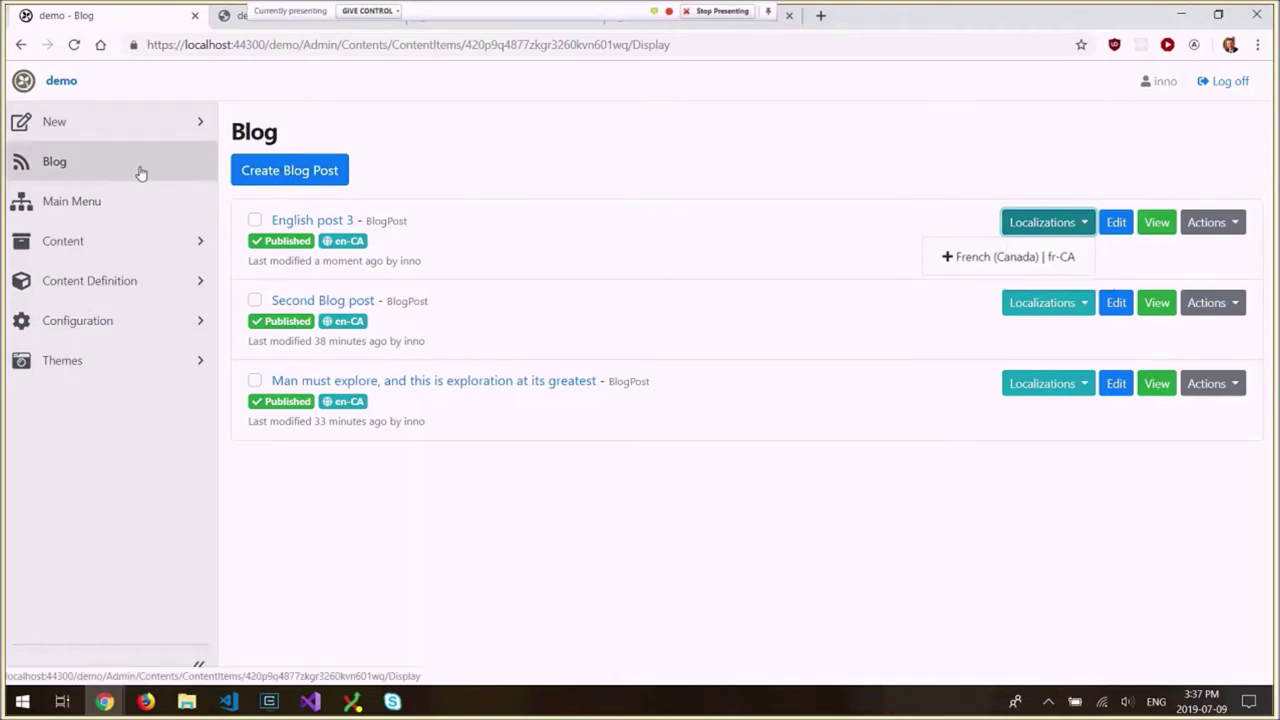
{"action": "left_click", "coordinate": [84, 241]}
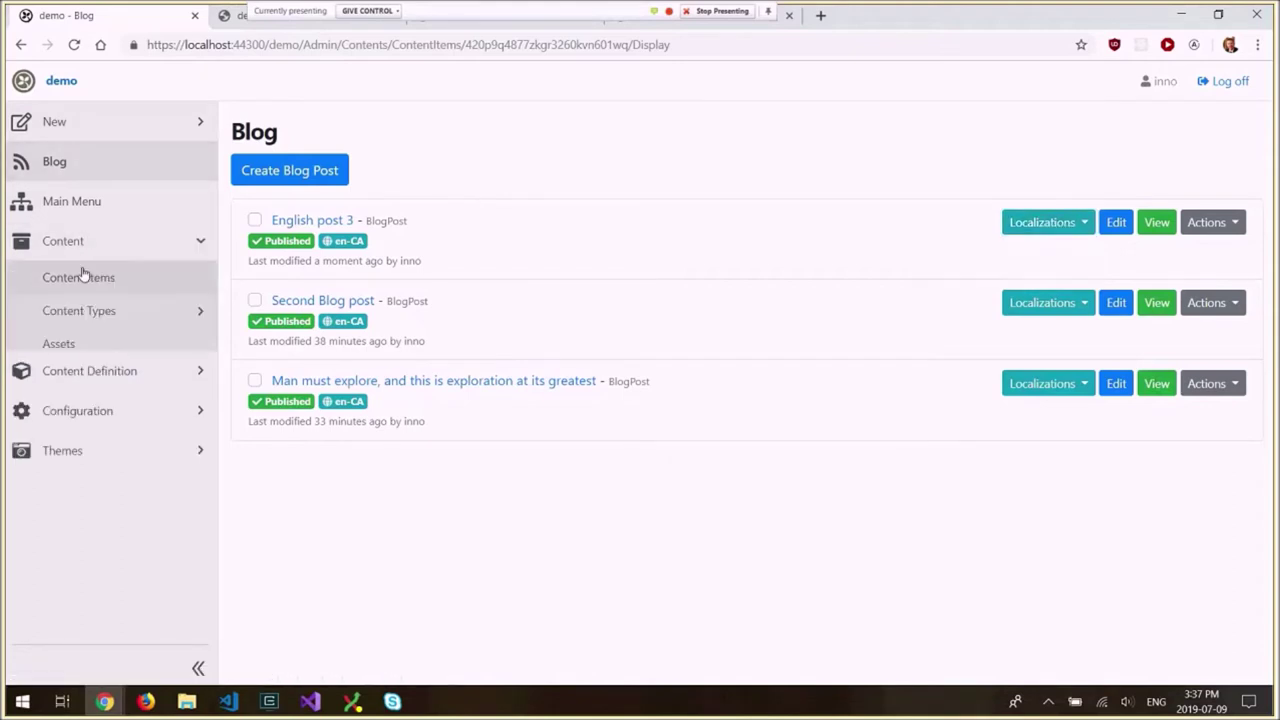
{"action": "left_click", "coordinate": [84, 277]}
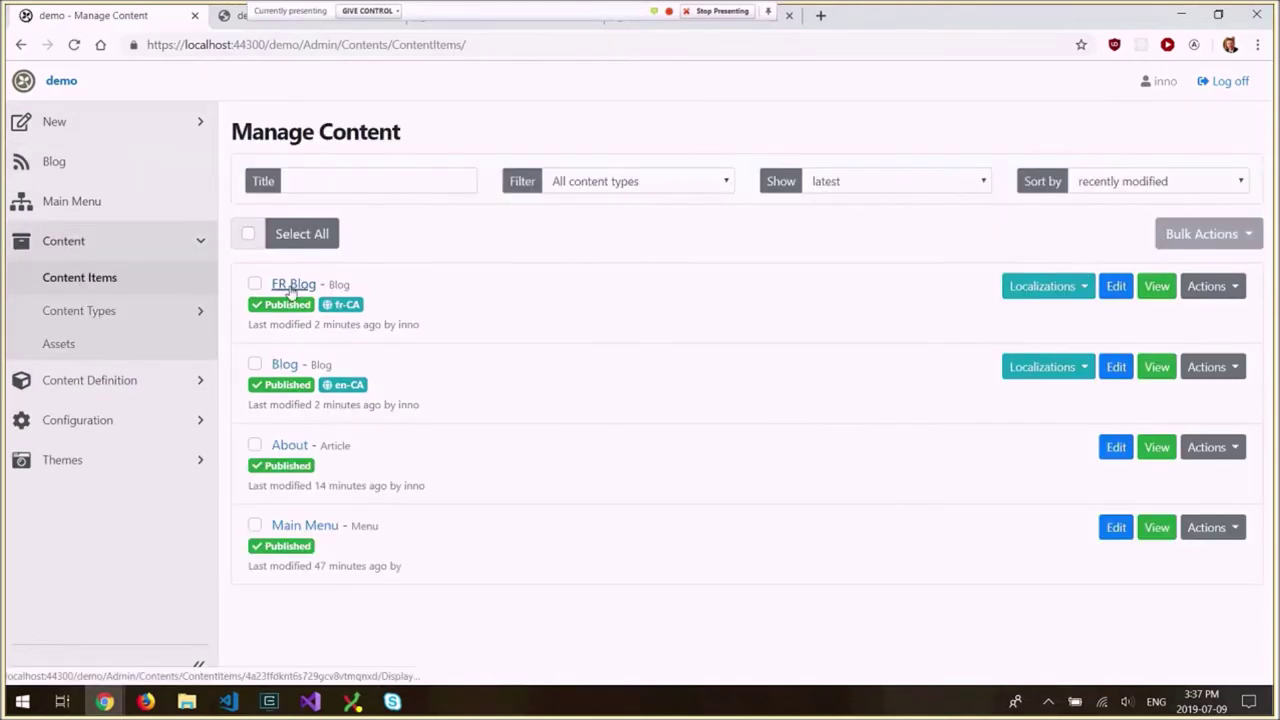
{"action": "left_click", "coordinate": [289, 286]}
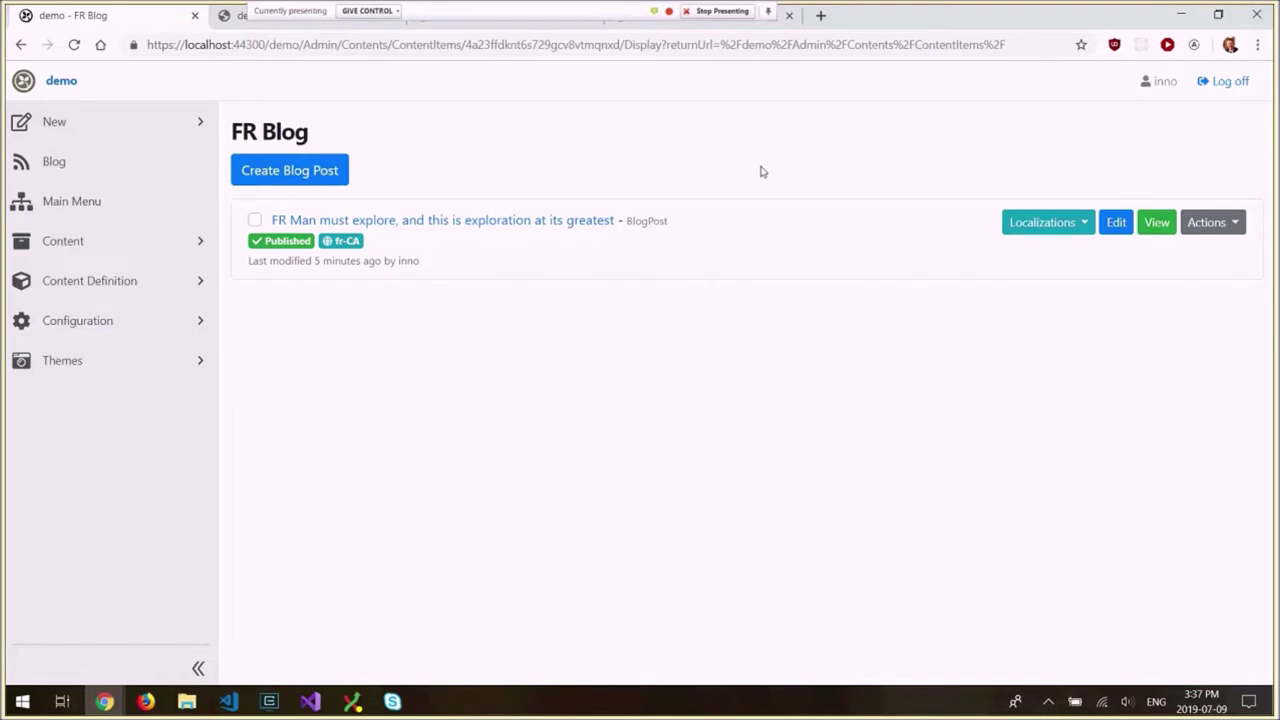
Step: From the English Blog's post list, create a French (Canada) localization of English post 3
{"action": "key", "text": "alt+Left"}
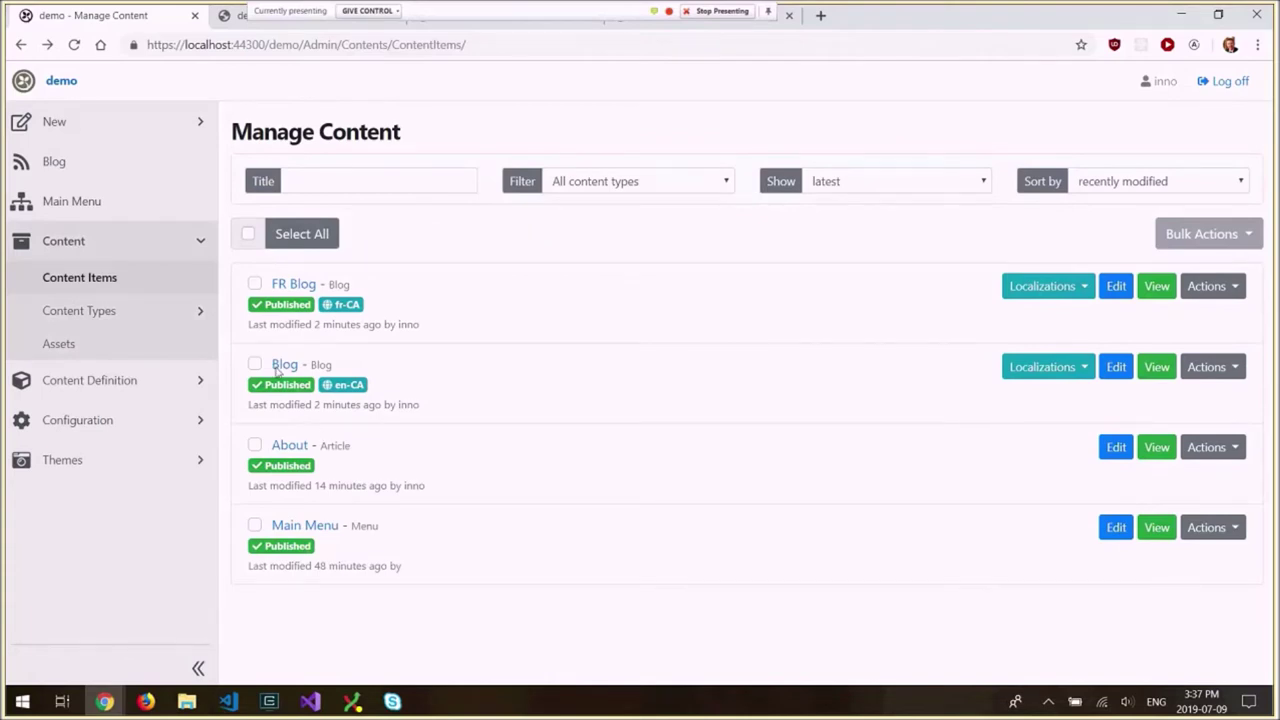
{"action": "left_click", "coordinate": [62, 163]}
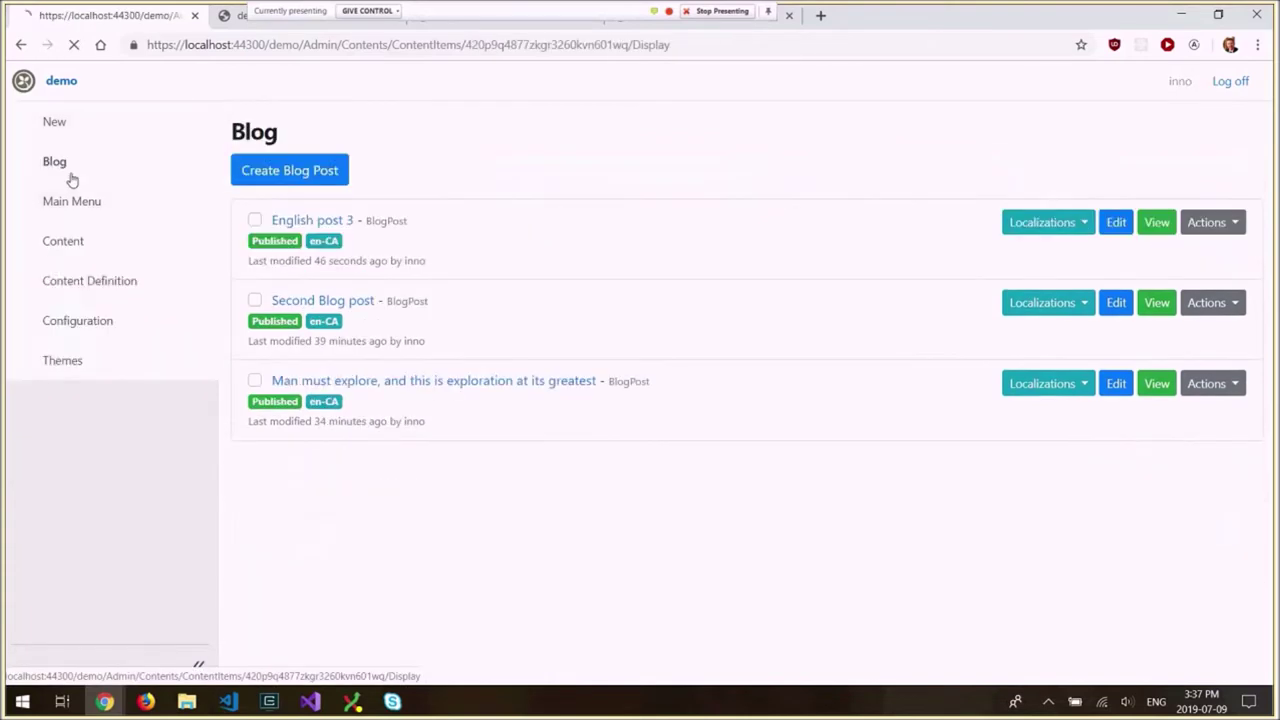
{"action": "left_click", "coordinate": [1056, 222]}
{"action": "left_click", "coordinate": [1012, 257]}
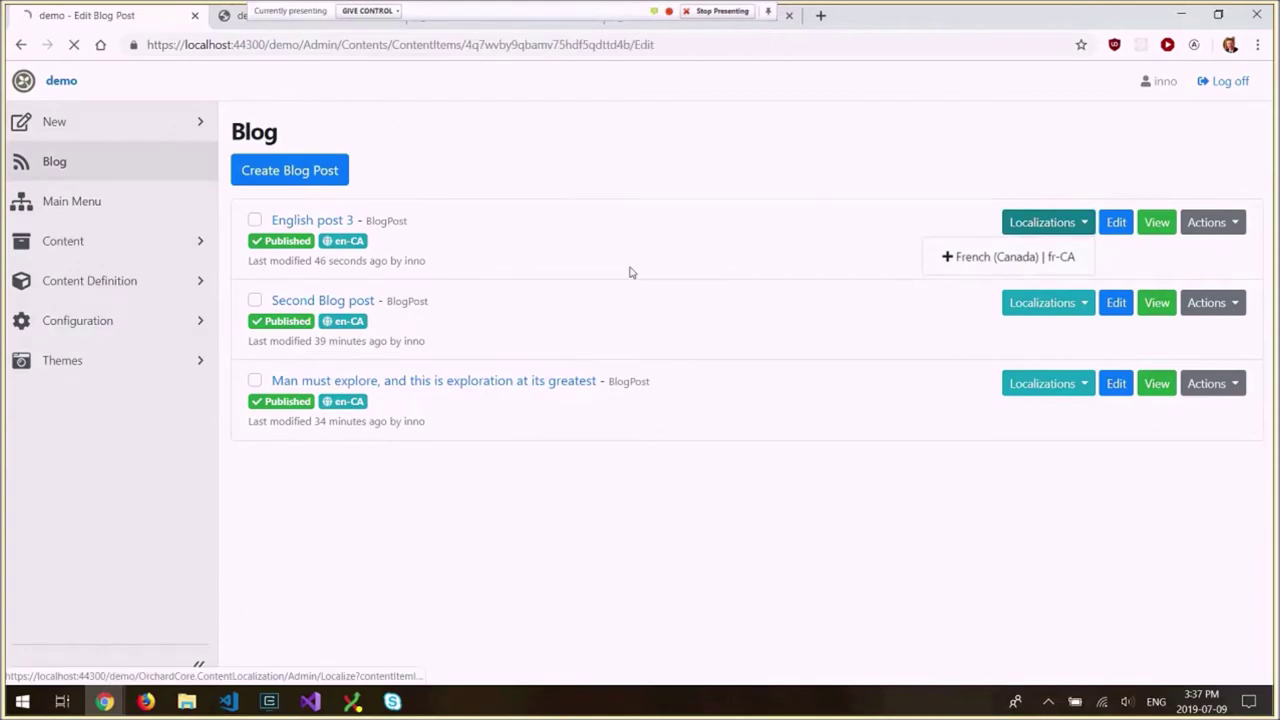
Step: Title the localized post "French post 3" and set its permalink to fr-blog/fr-post-3
{"action": "double_click", "coordinate": [285, 331]}
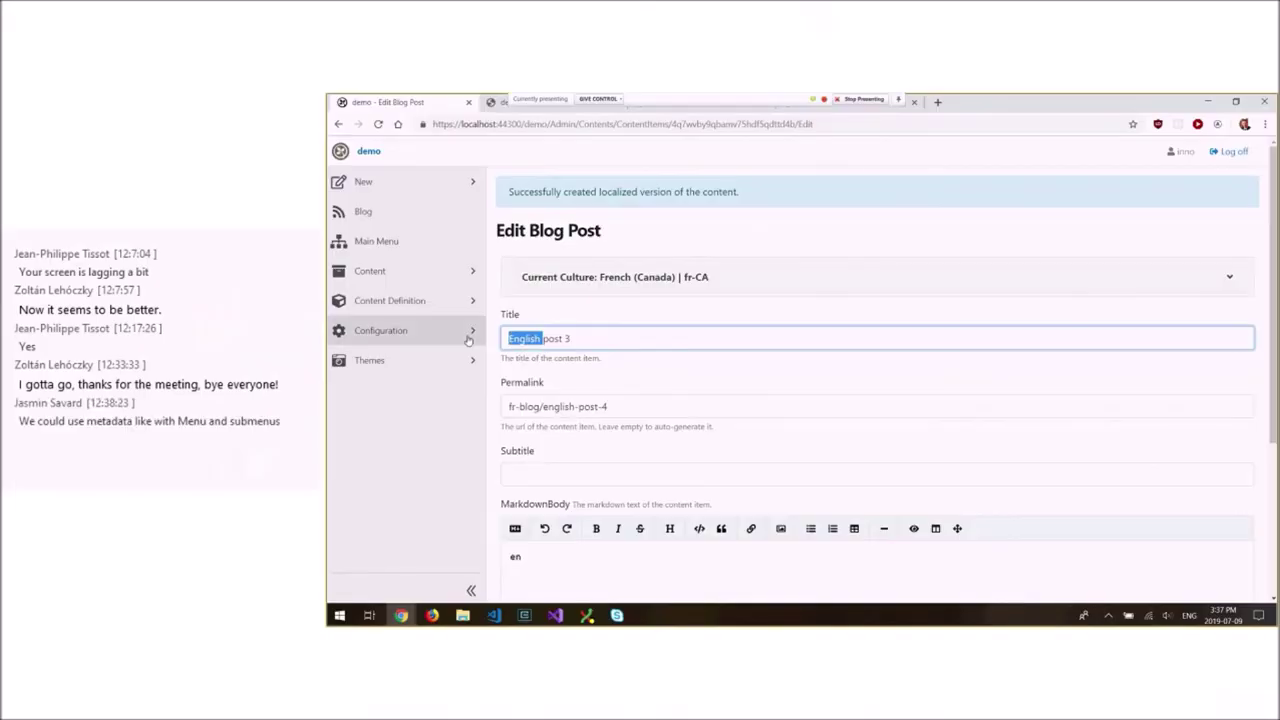
{"action": "type", "text": "French"}
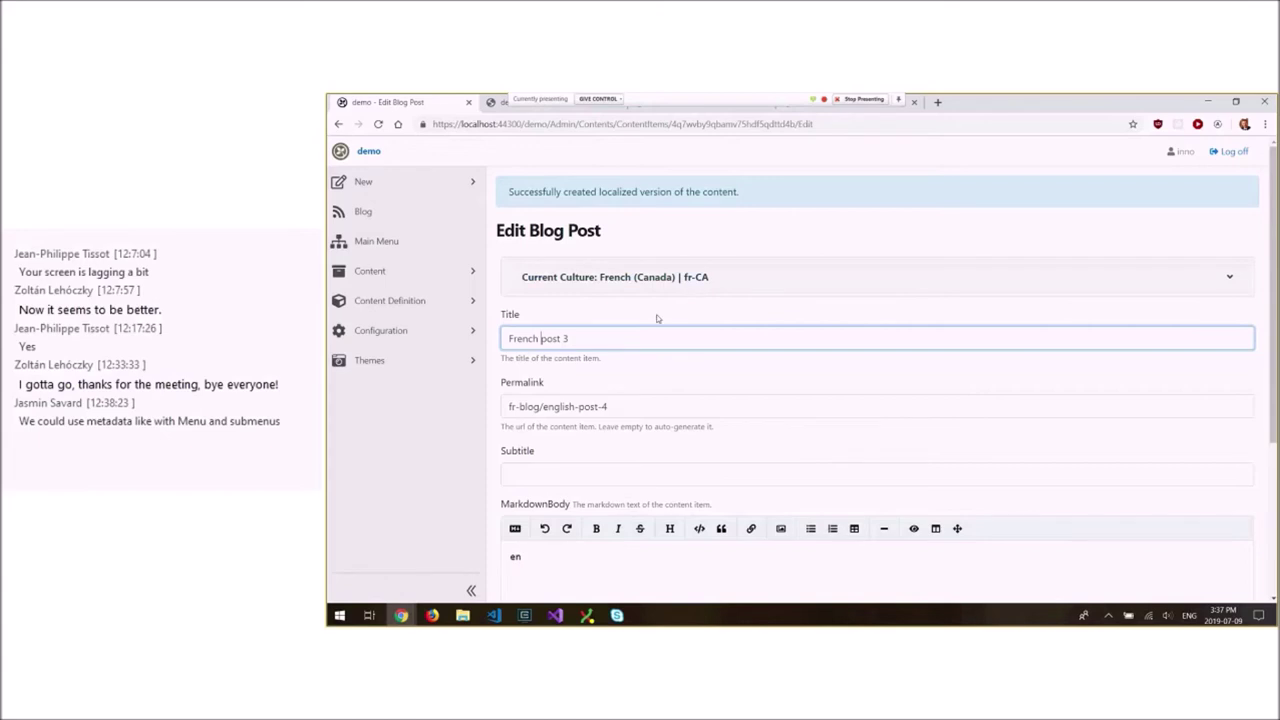
{"action": "scroll", "coordinate": [566, 424], "scroll_direction": "down", "scroll_amount": 2}
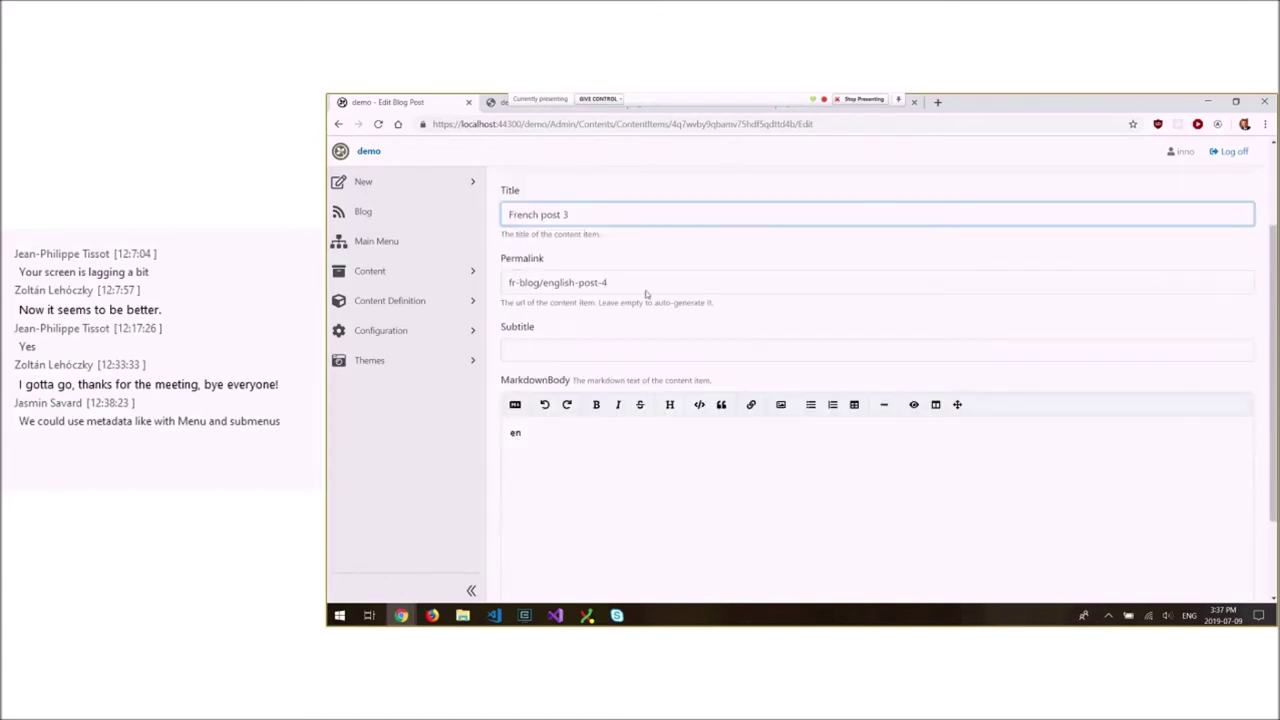
{"action": "double_click", "coordinate": [562, 283]}
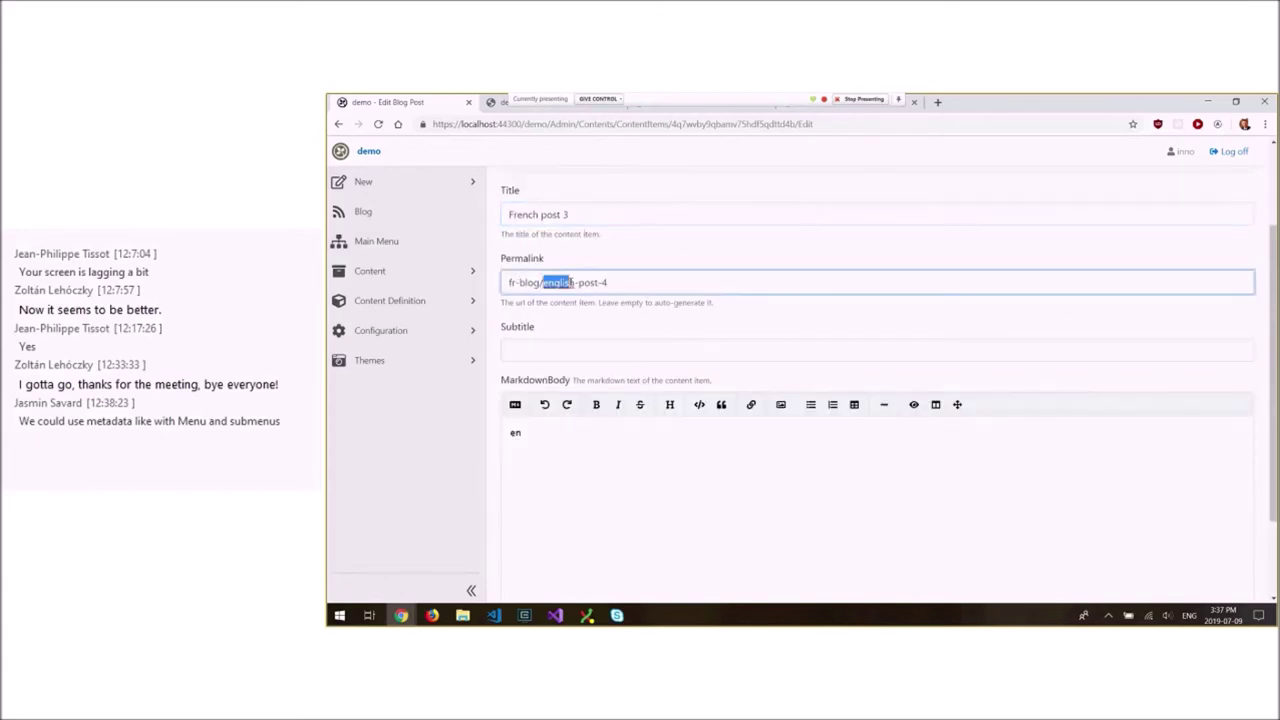
{"action": "key", "text": "BackSpace"}
{"action": "type", "text": "fr"}
{"action": "left_click_drag", "start_coordinate": [576, 283], "coordinate": [603, 283]}
{"action": "type", "text": "3"}
Step: Replace the localized post's Markdown body with "fr" and publish the post
{"action": "scroll", "coordinate": [703, 300], "scroll_direction": "down", "scroll_amount": 2}
{"action": "left_click", "coordinate": [525, 542]}
{"action": "scroll", "coordinate": [570, 403], "scroll_direction": "down", "scroll_amount": 3}
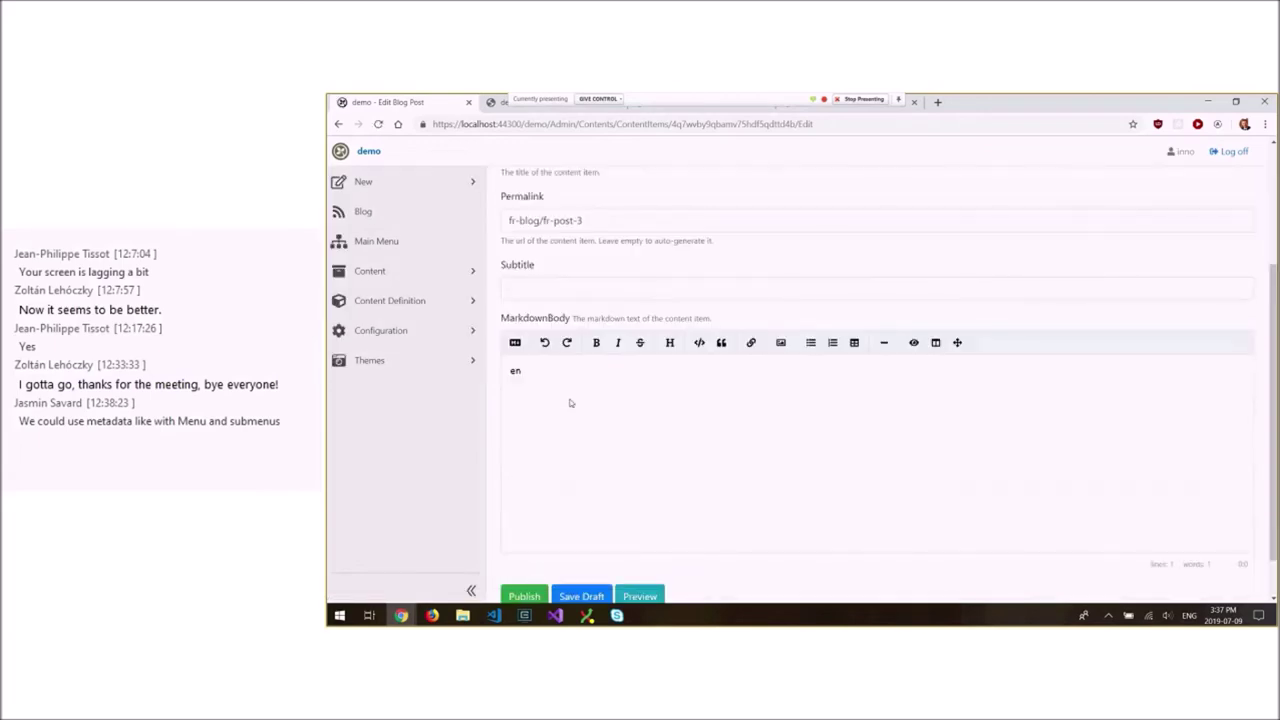
{"action": "key", "text": "BackSpace"}
{"action": "key", "text": "BackSpace"}
{"action": "type", "text": "fr"}
{"action": "left_click", "coordinate": [524, 596]}
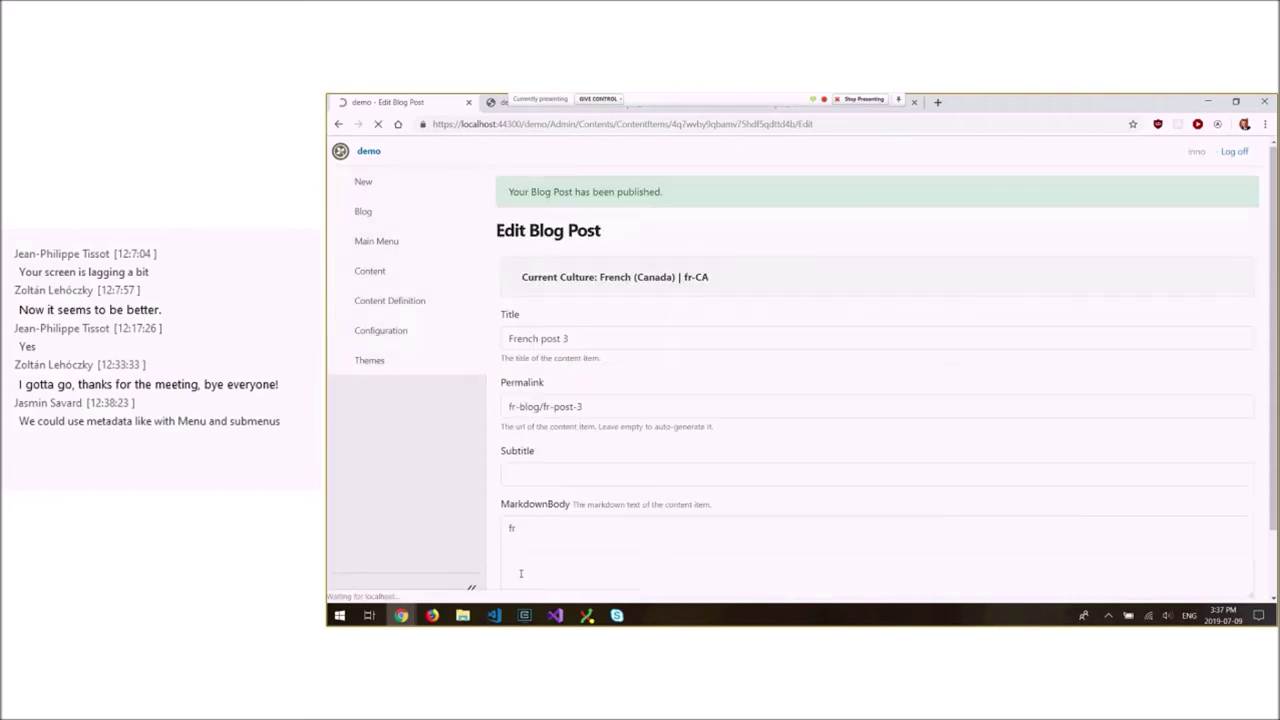
Step: Reload the public FR Blog page and check its post list for French post 3
{"action": "left_click", "coordinate": [500, 104]}
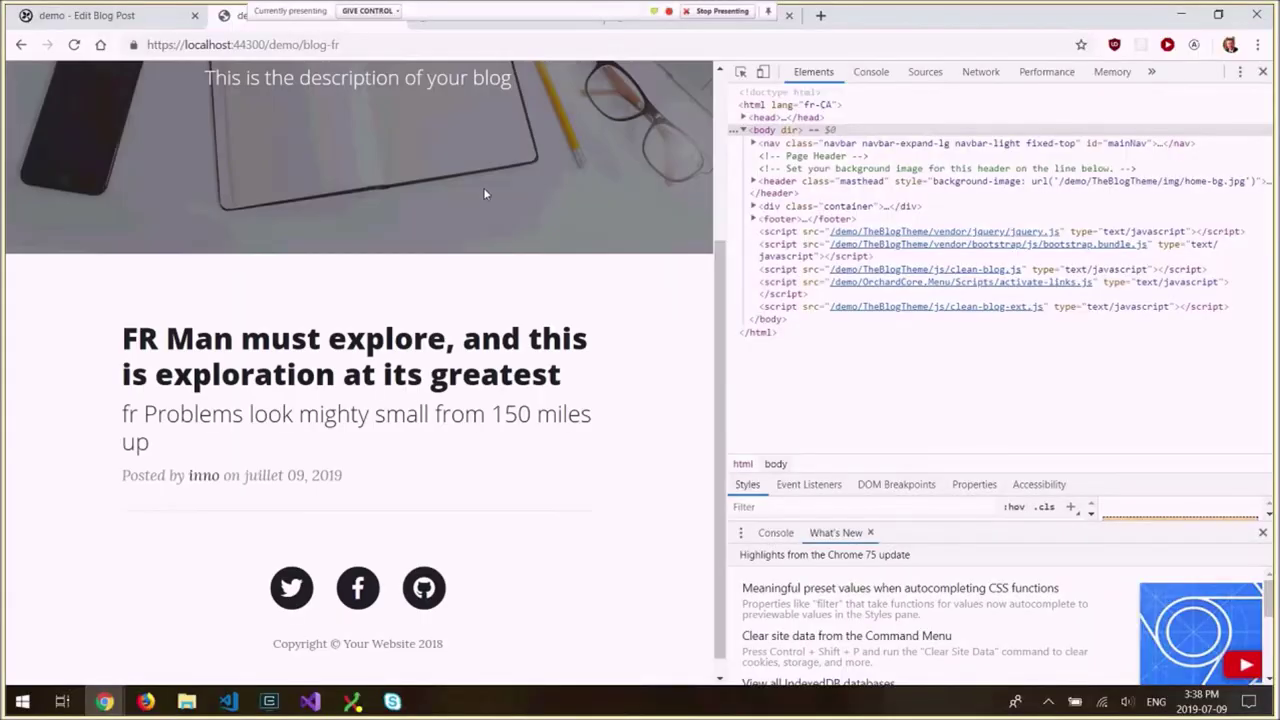
{"action": "key", "text": "F5"}
{"action": "scroll", "coordinate": [404, 381], "scroll_direction": "down", "scroll_amount": 5}
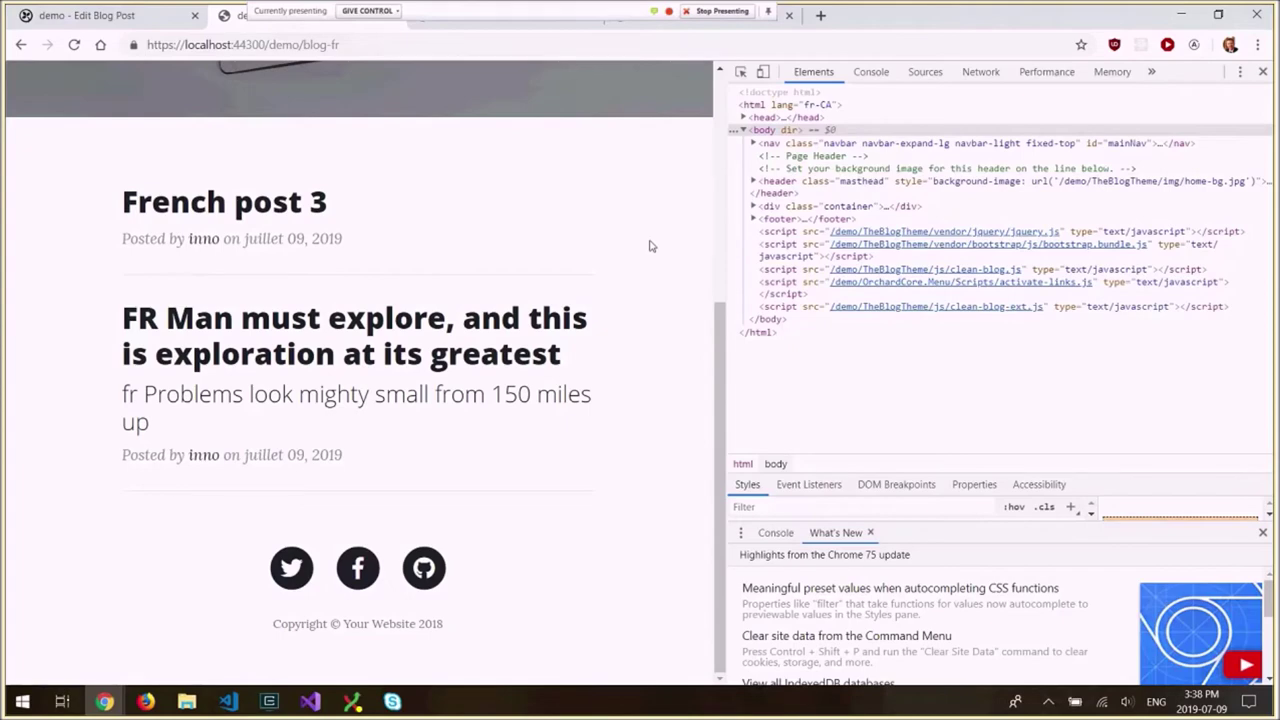
{"action": "scroll", "coordinate": [650, 252], "scroll_direction": "up", "scroll_amount": 1}
{"action": "scroll", "coordinate": [648, 250], "scroll_direction": "up", "scroll_amount": 3}
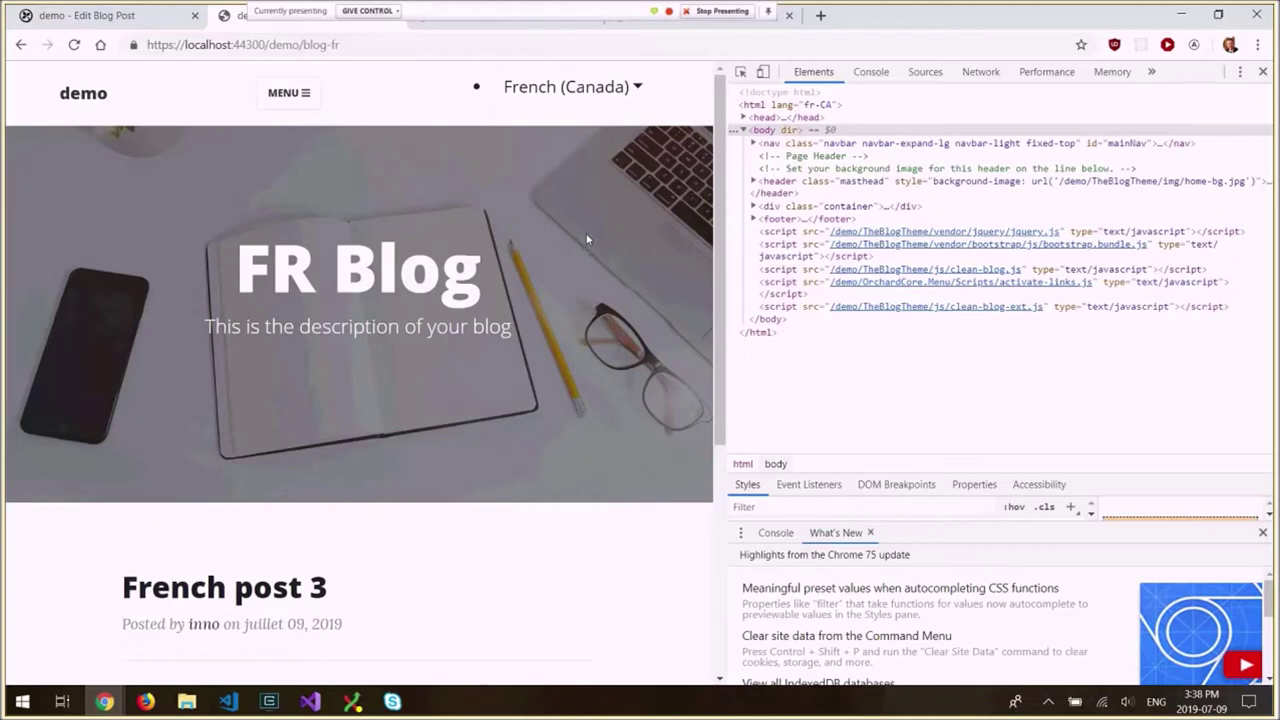
Step: Close the developer tools and switch the public blog page to English (Canada)
{"action": "left_click", "coordinate": [1263, 72]}
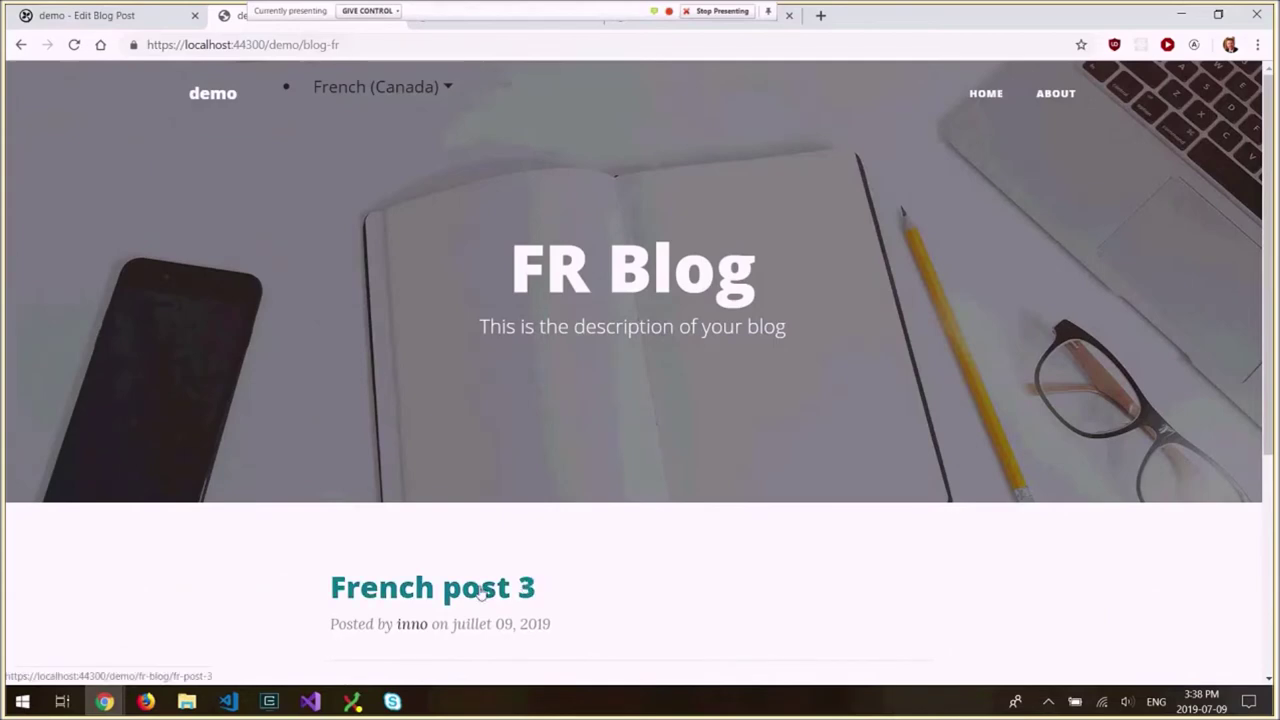
{"action": "left_click", "coordinate": [351, 90]}
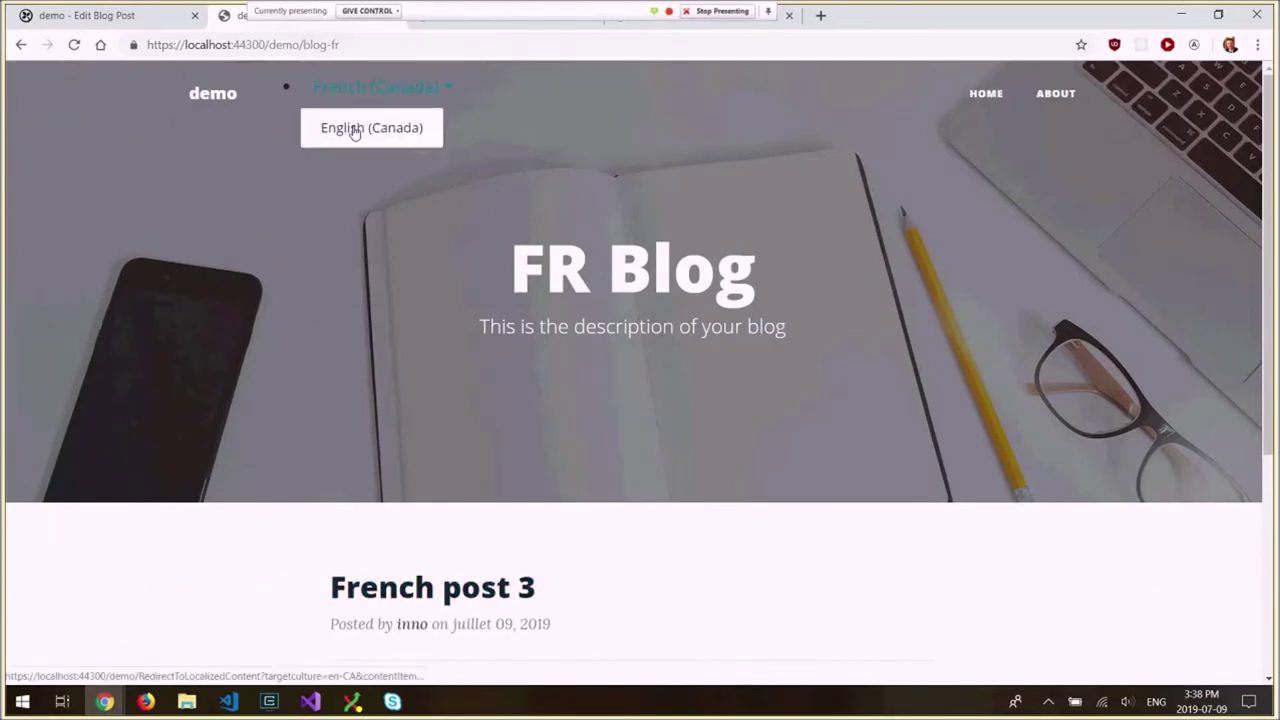
{"action": "left_click", "coordinate": [351, 130]}
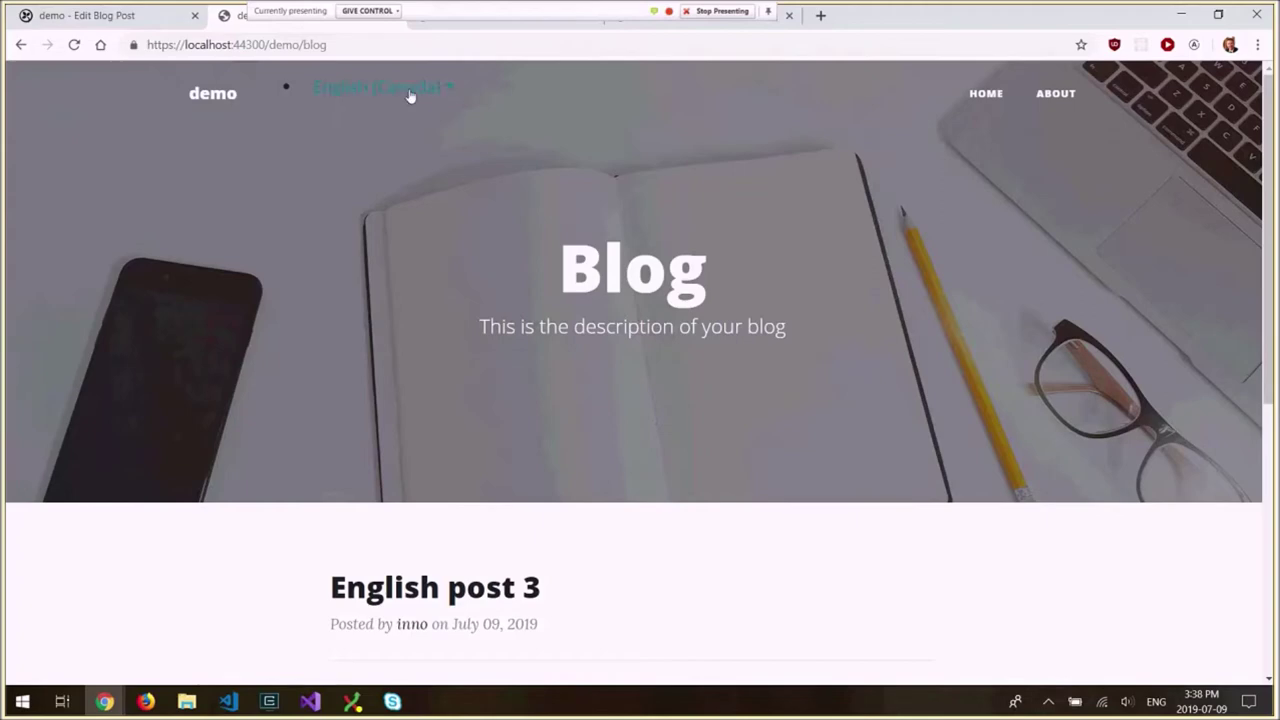
Step: Open English post 3 on the public blog, switch it to French (Canada), and return to English (Canada)
{"action": "left_click", "coordinate": [455, 590]}
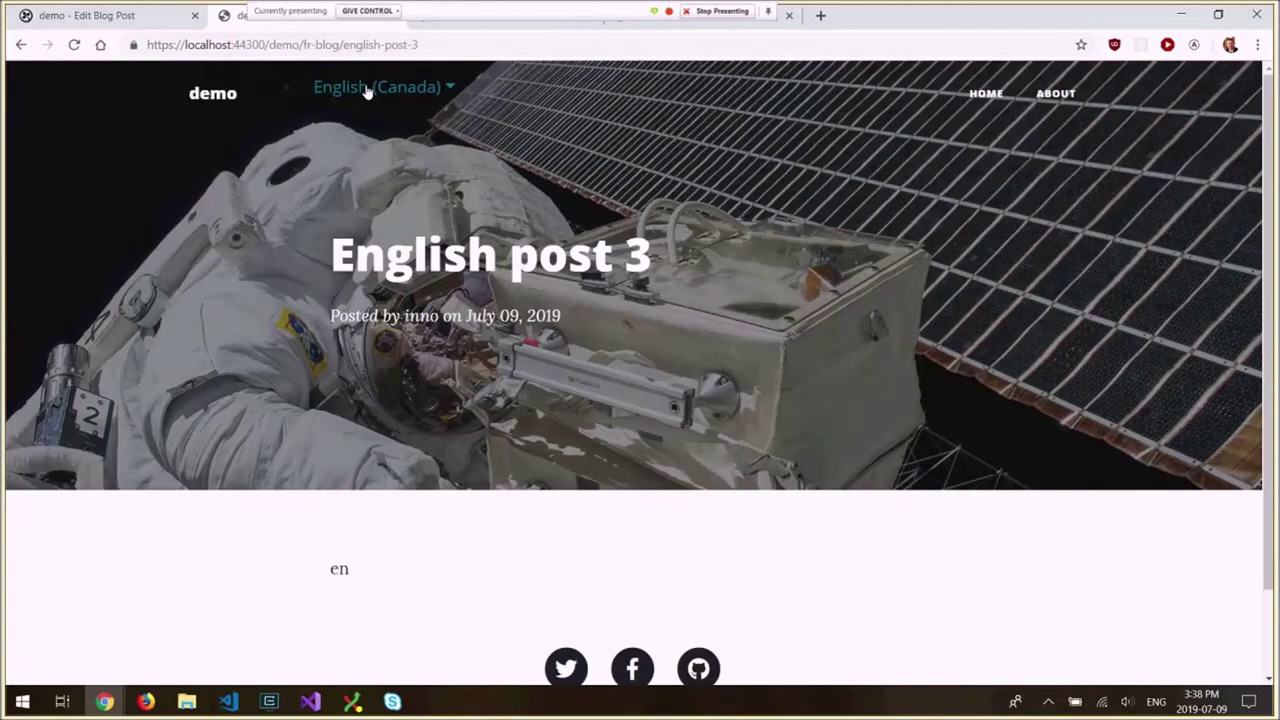
{"action": "left_click", "coordinate": [367, 89]}
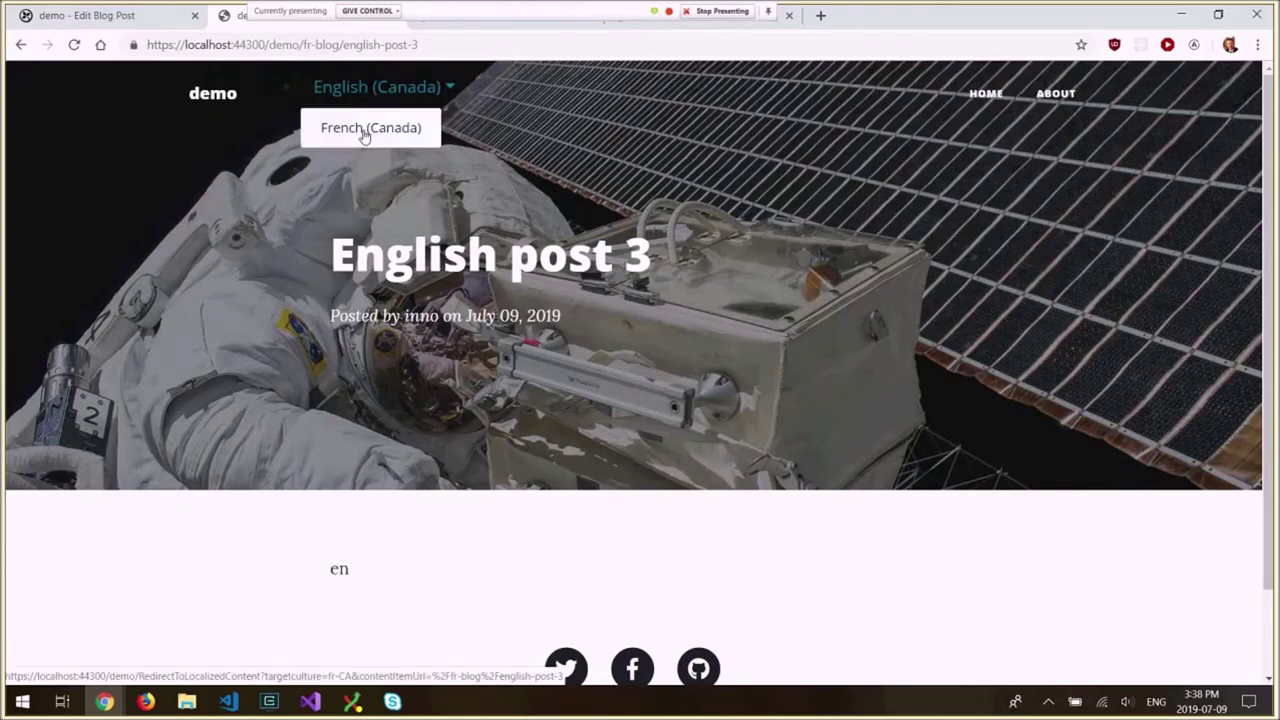
{"action": "left_click", "coordinate": [365, 136]}
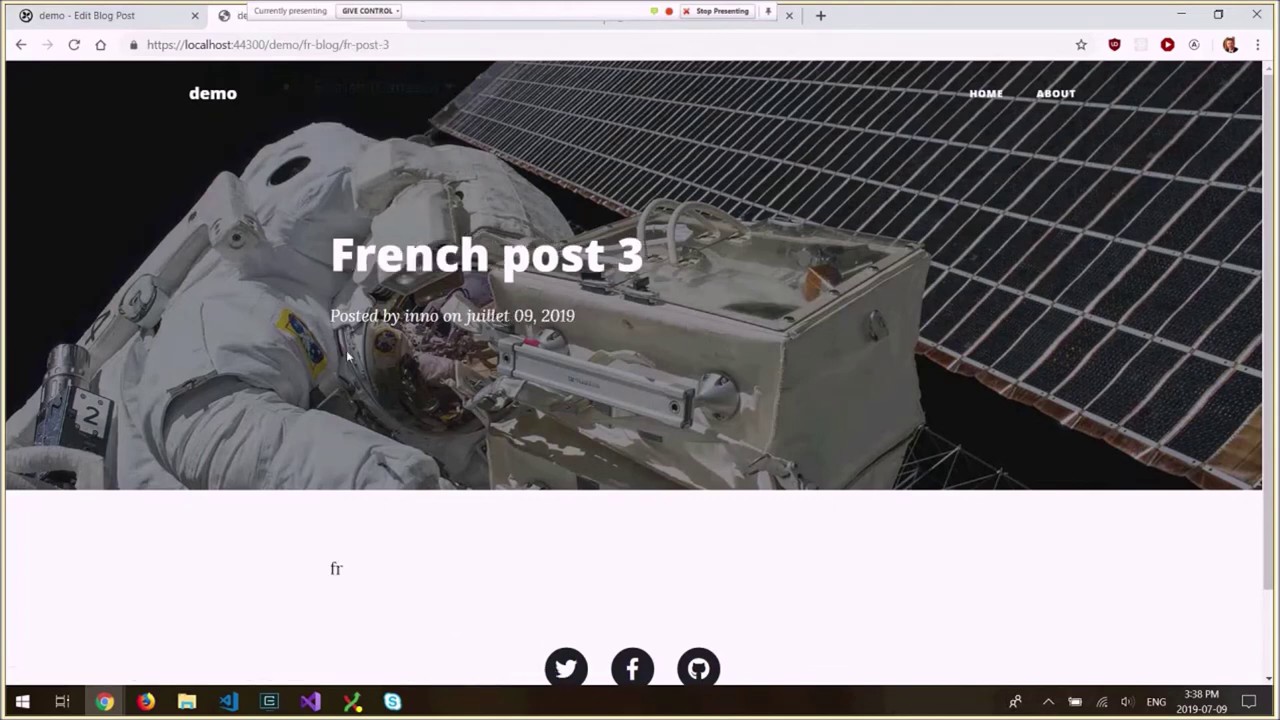
{"action": "left_click", "coordinate": [362, 89]}
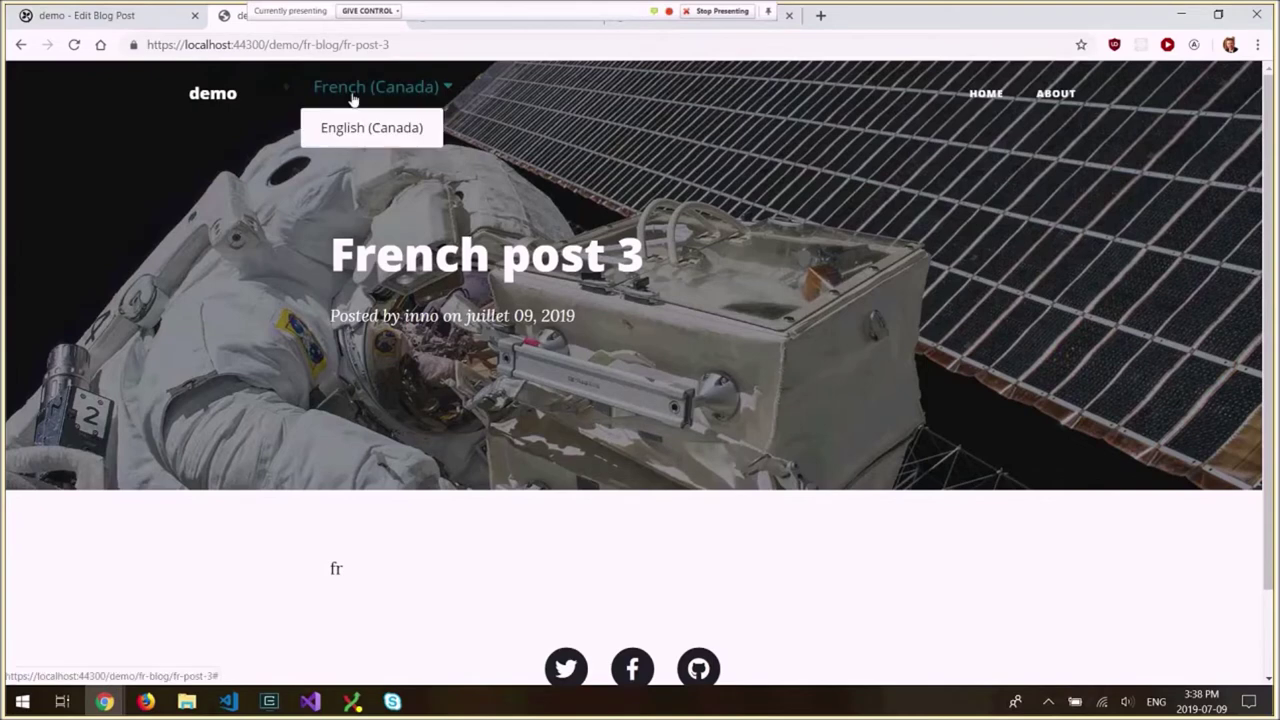
{"action": "left_click", "coordinate": [375, 129]}
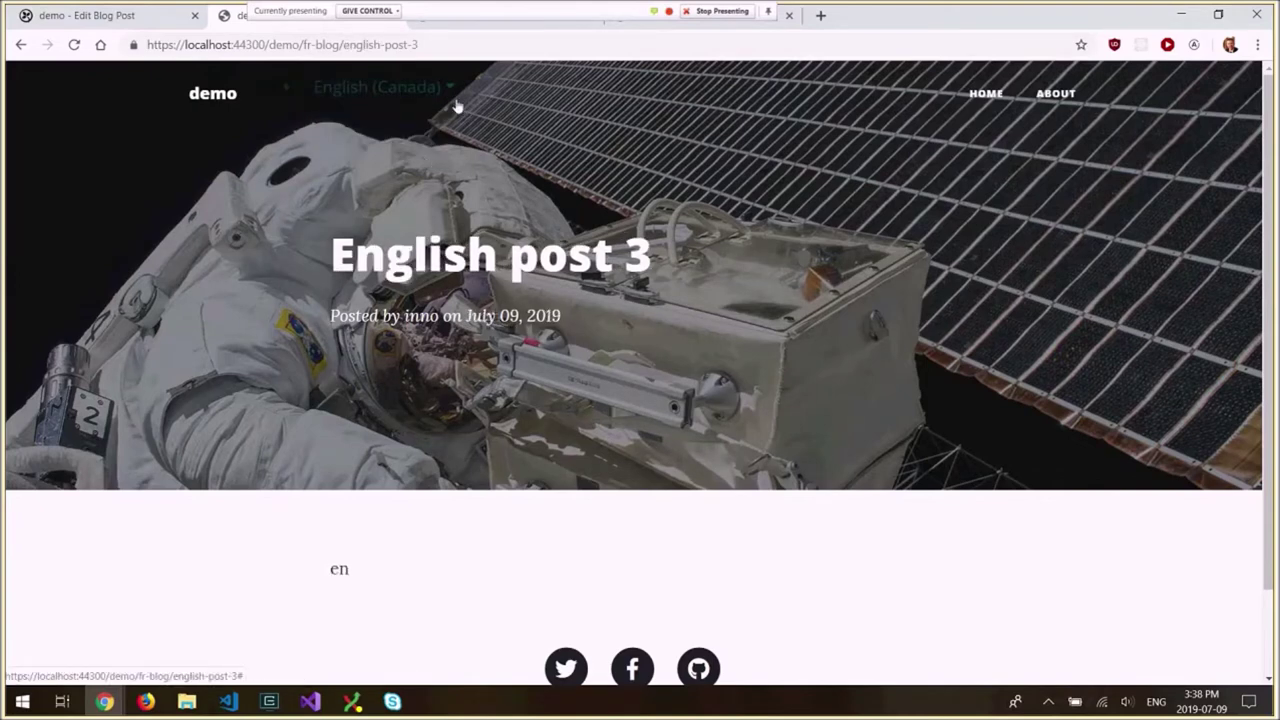
Step: Return to French post 3's editor in the admin site and highlight the Edit Blog Post heading
{"action": "left_click", "coordinate": [87, 22]}
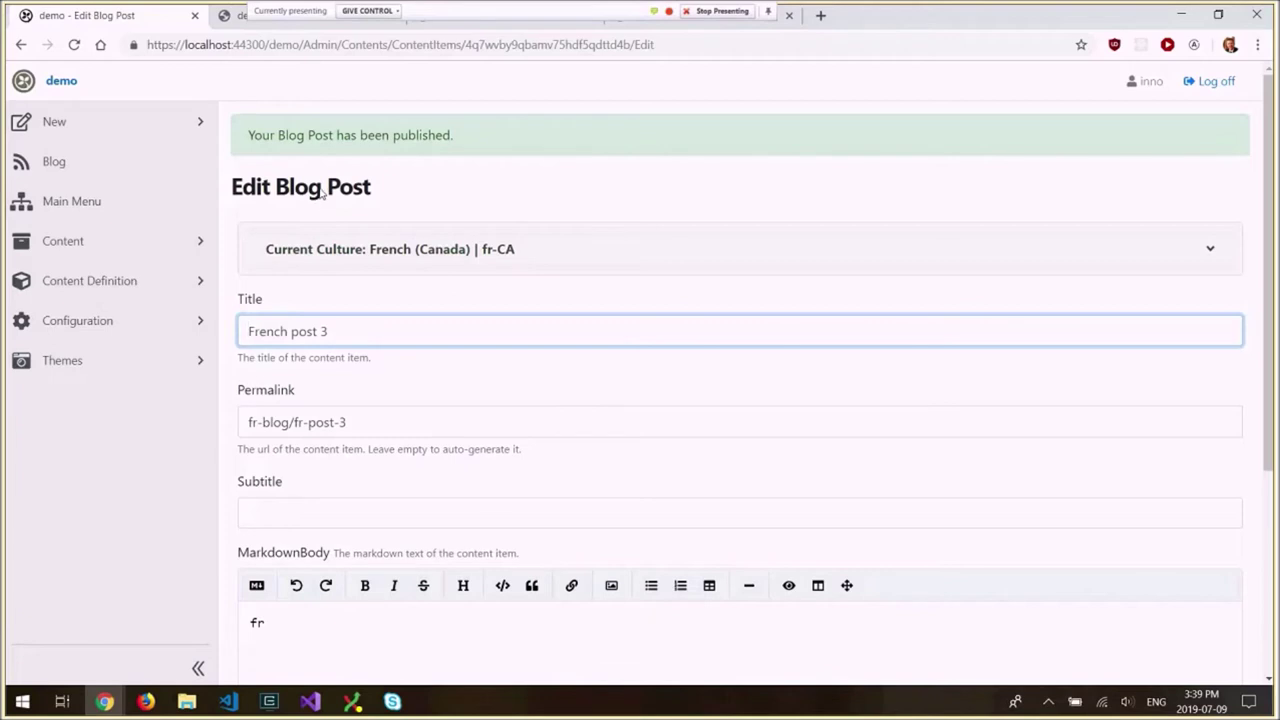
{"action": "left_click", "coordinate": [368, 195]}
{"action": "triple_click", "coordinate": [368, 195]}
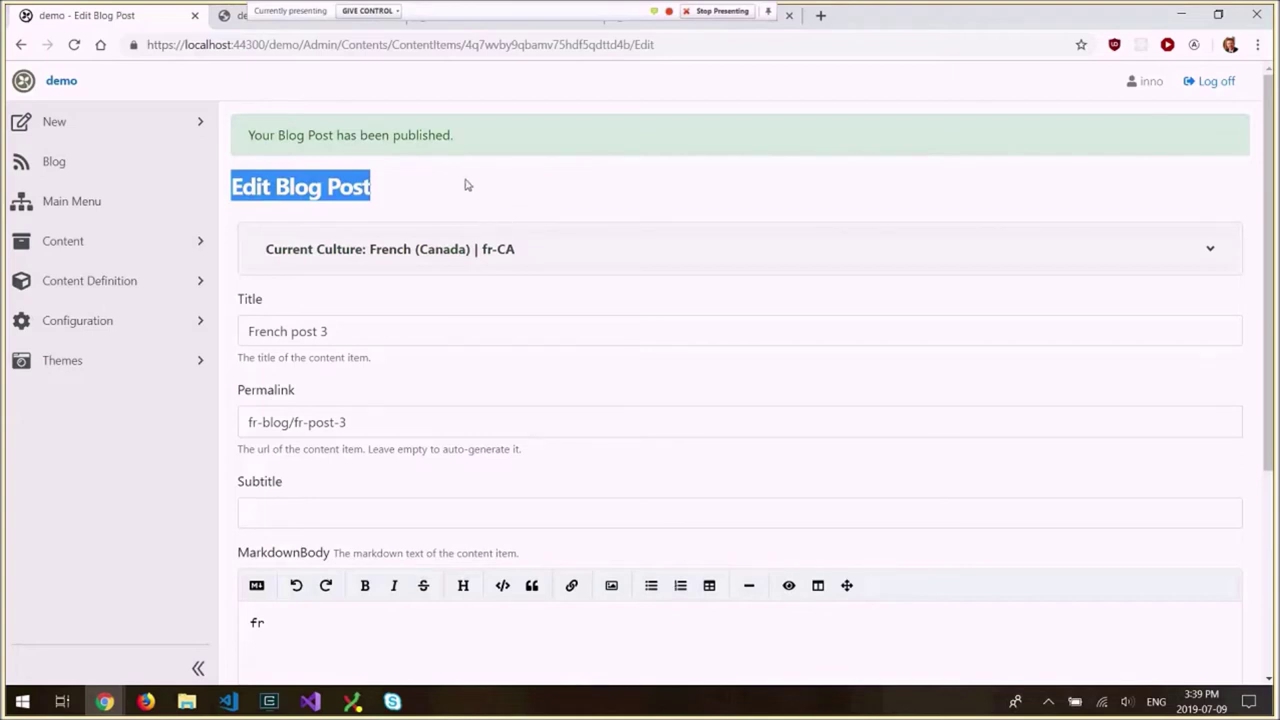
{"action": "left_click", "coordinate": [465, 186]}
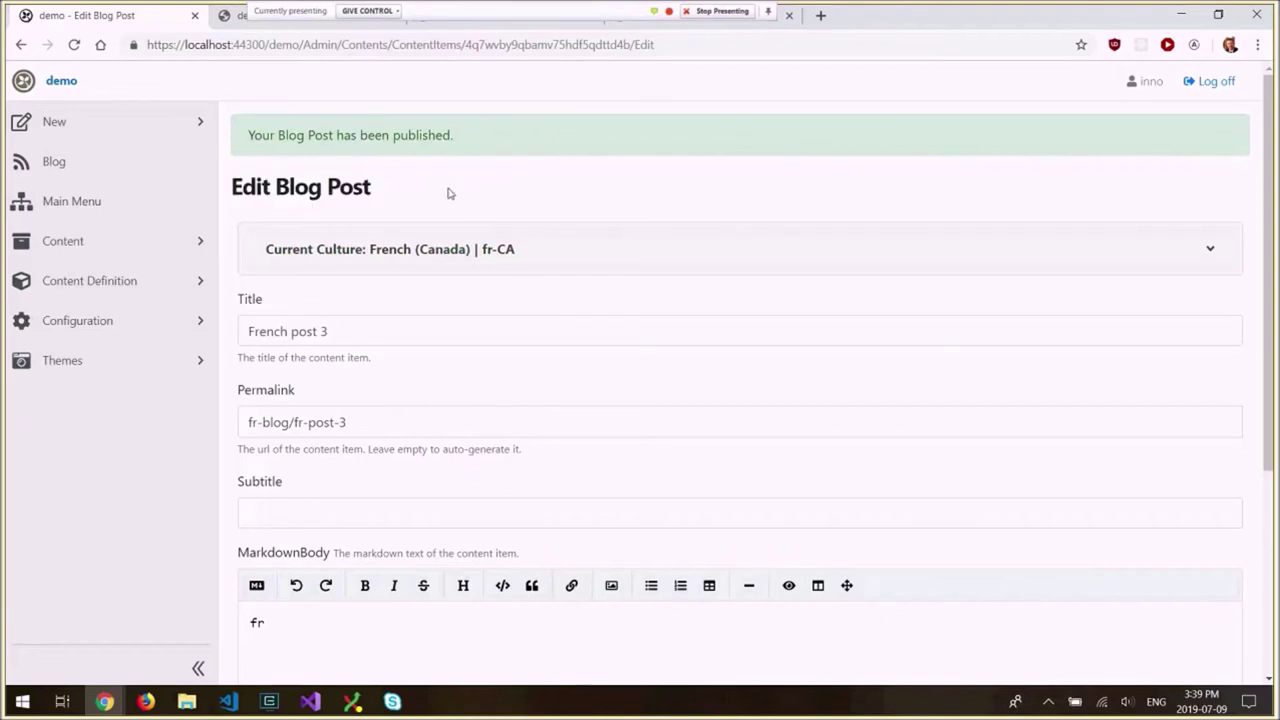
{"action": "left_click_drag", "start_coordinate": [449, 193], "coordinate": [230, 190]}
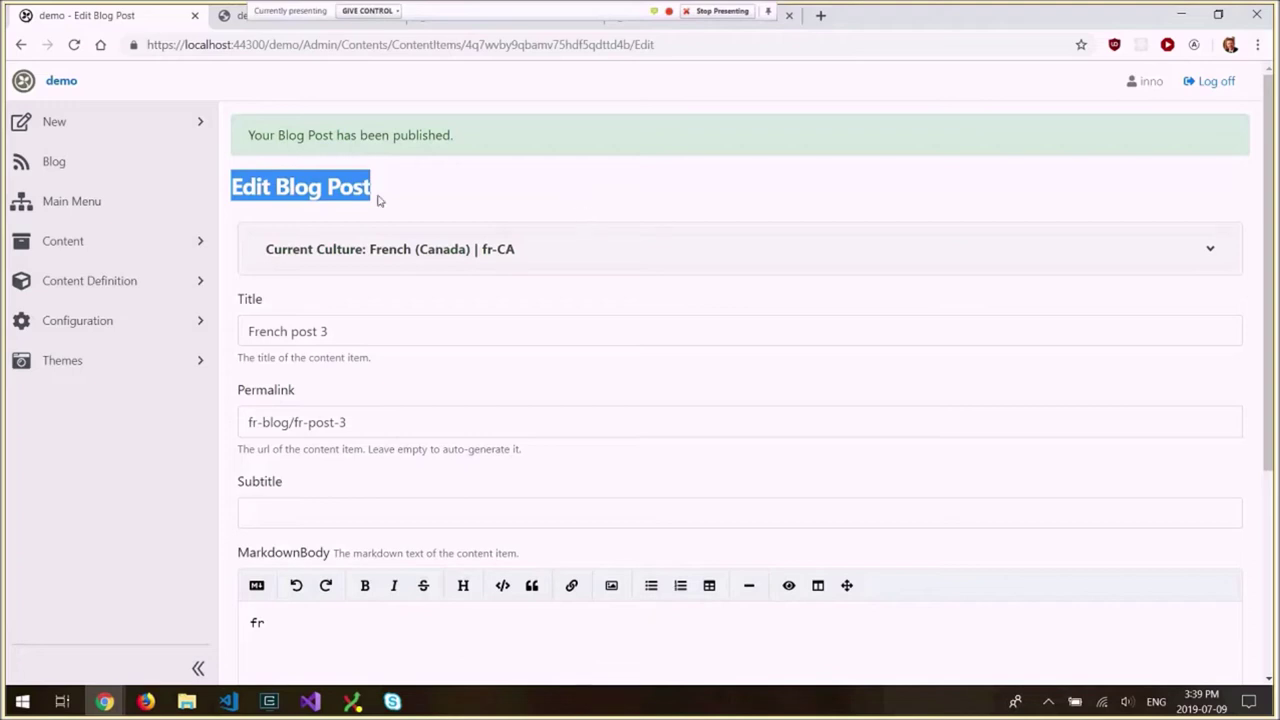
{"action": "left_click_drag", "start_coordinate": [371, 197], "coordinate": [225, 188]}
Step: Expand French post 3's current culture section to view its other localizations, and collapse it again
{"action": "left_click", "coordinate": [543, 251]}
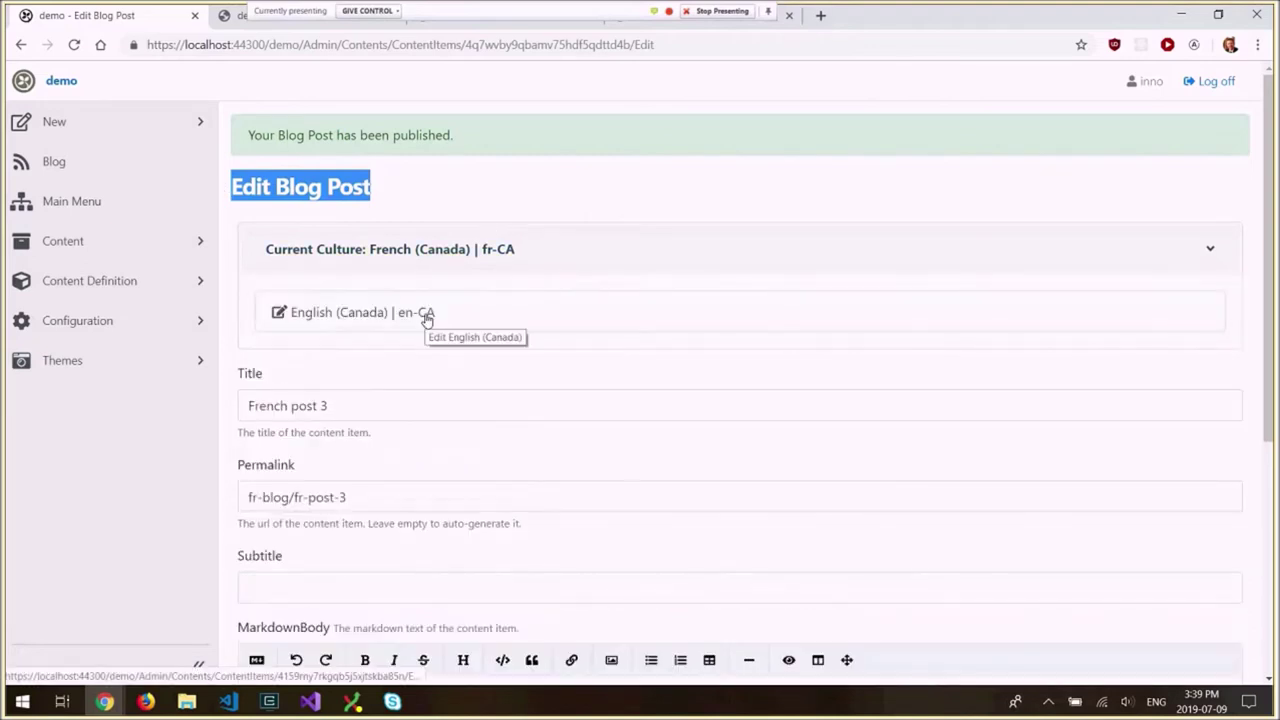
{"action": "left_click", "coordinate": [529, 186]}
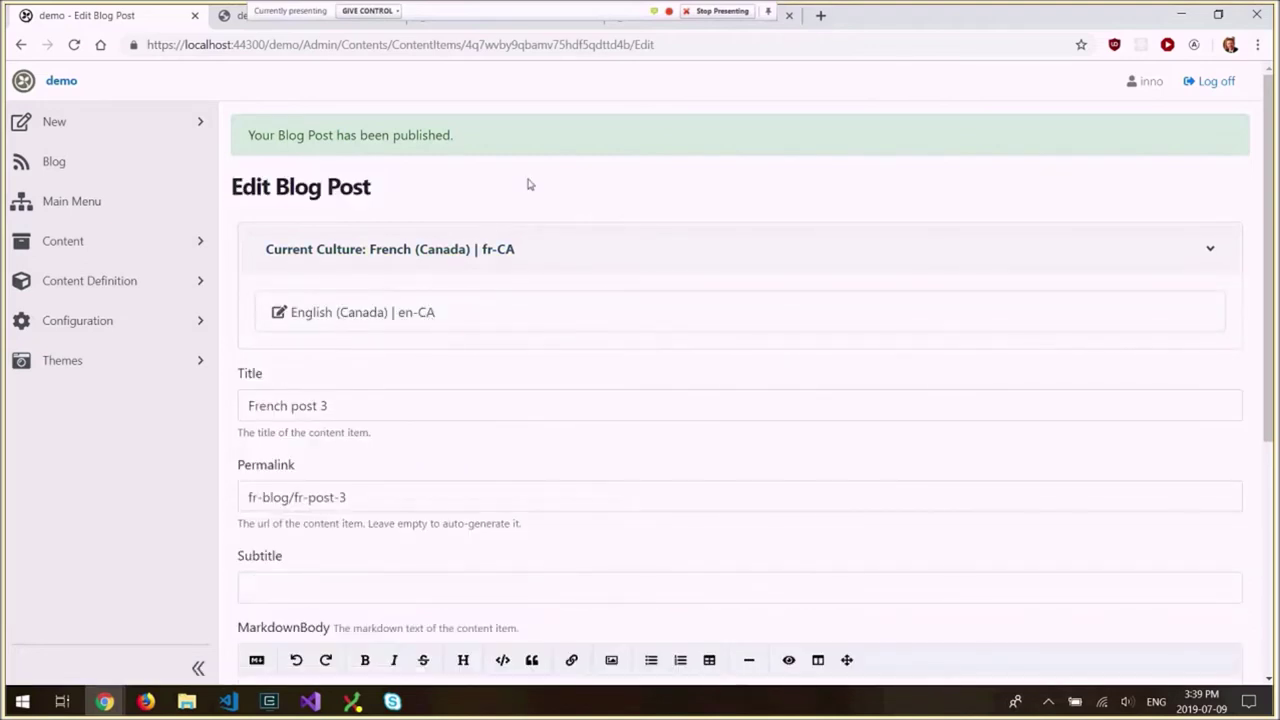
{"action": "left_click", "coordinate": [489, 253]}
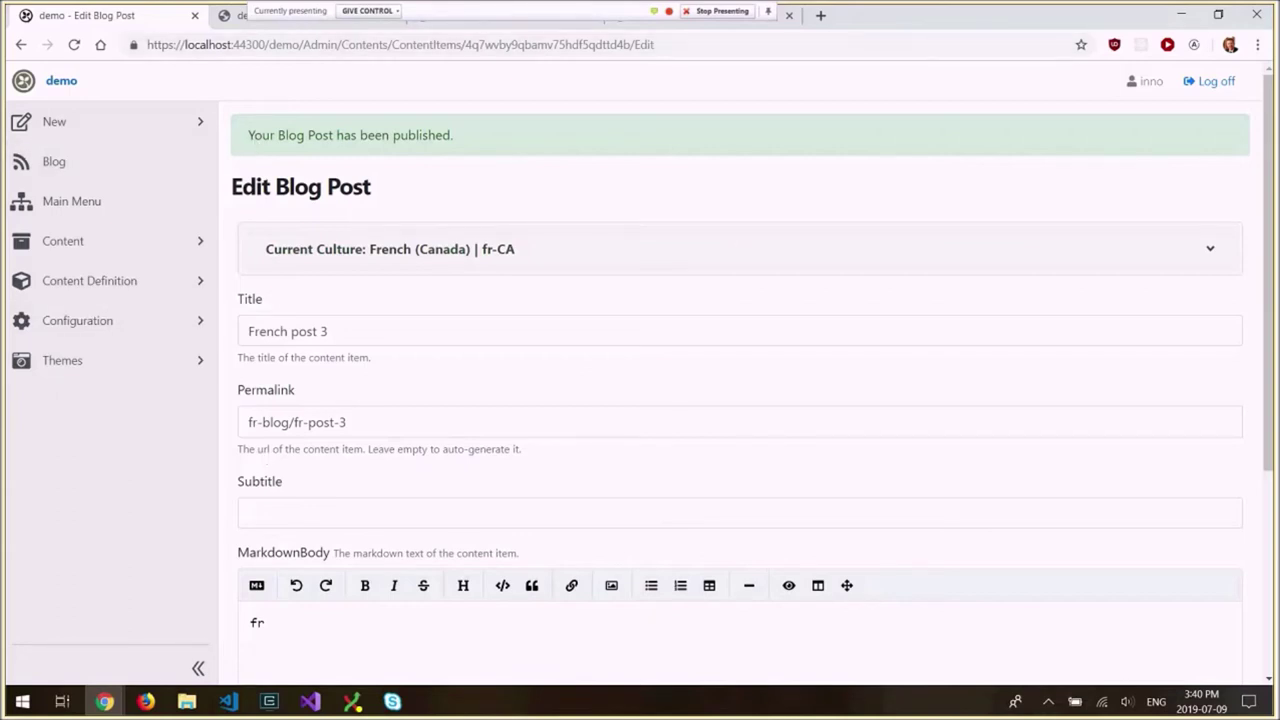
Step: Open the Article content type's definition for editing
{"action": "key", "text": "alt+Tab"}
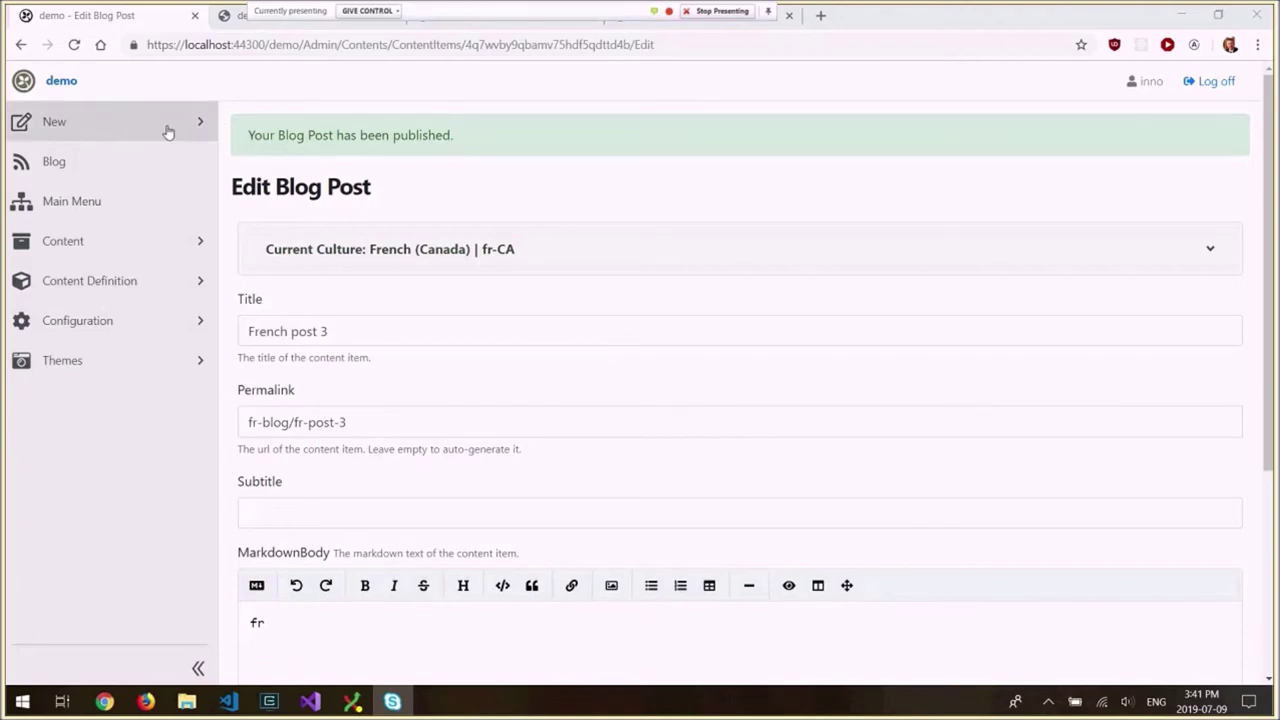
{"action": "left_click", "coordinate": [94, 133]}
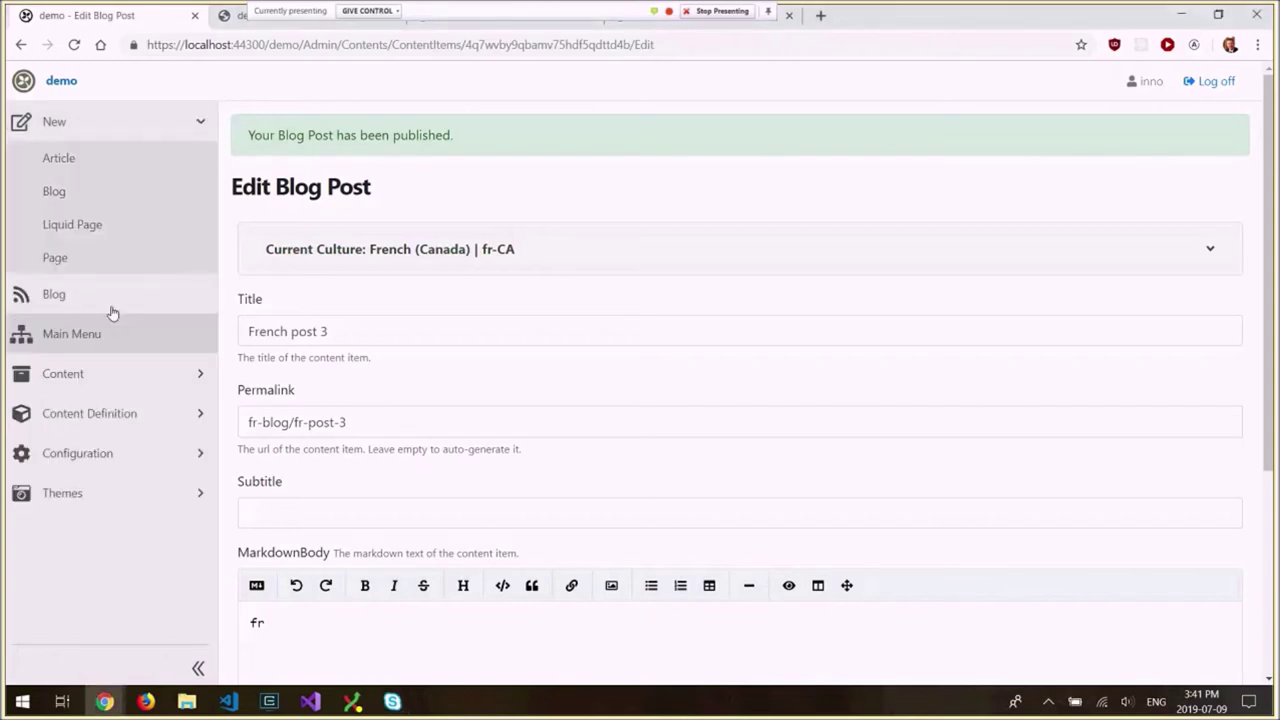
{"action": "left_click", "coordinate": [79, 385]}
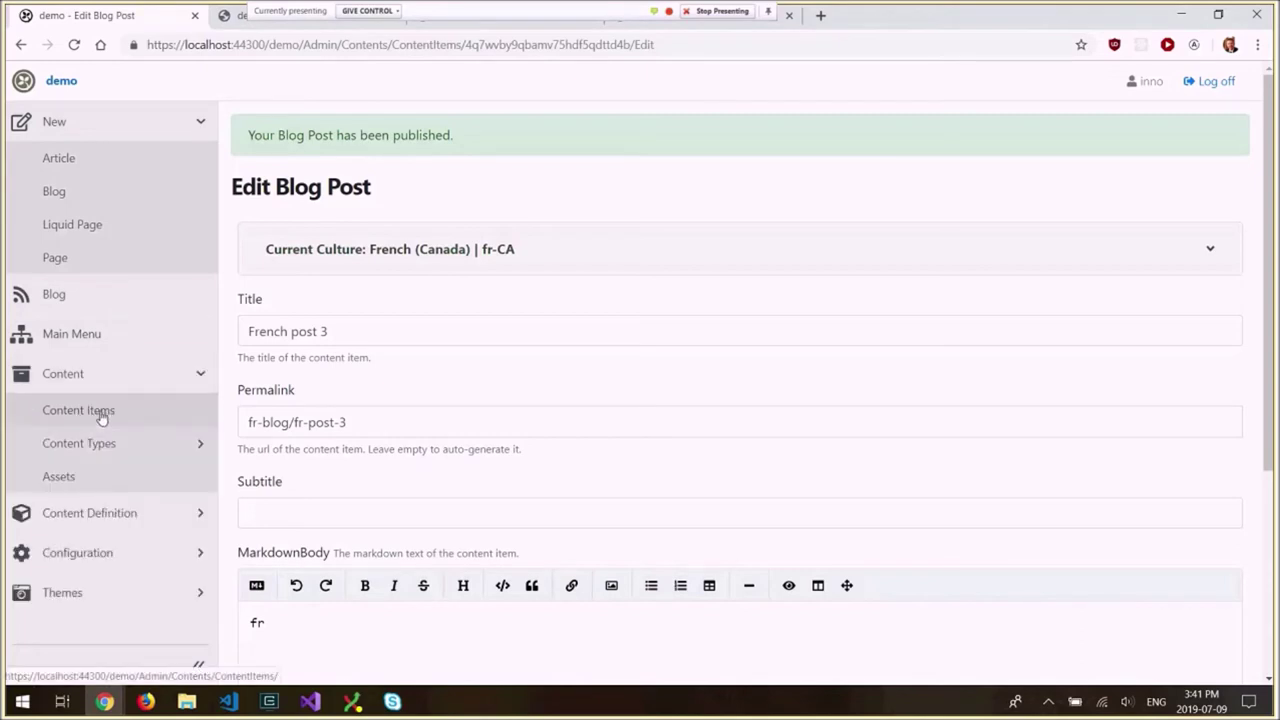
{"action": "left_click", "coordinate": [70, 518]}
{"action": "left_click", "coordinate": [88, 545]}
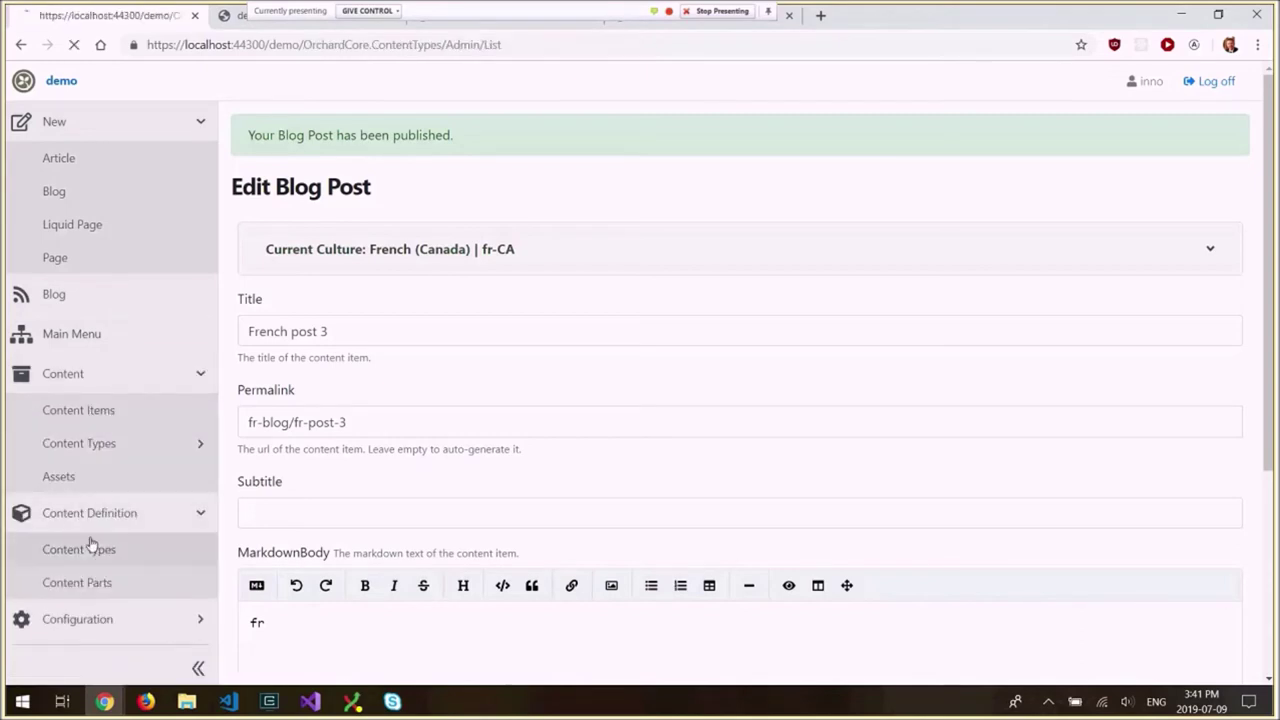
{"action": "left_click", "coordinate": [1218, 240]}
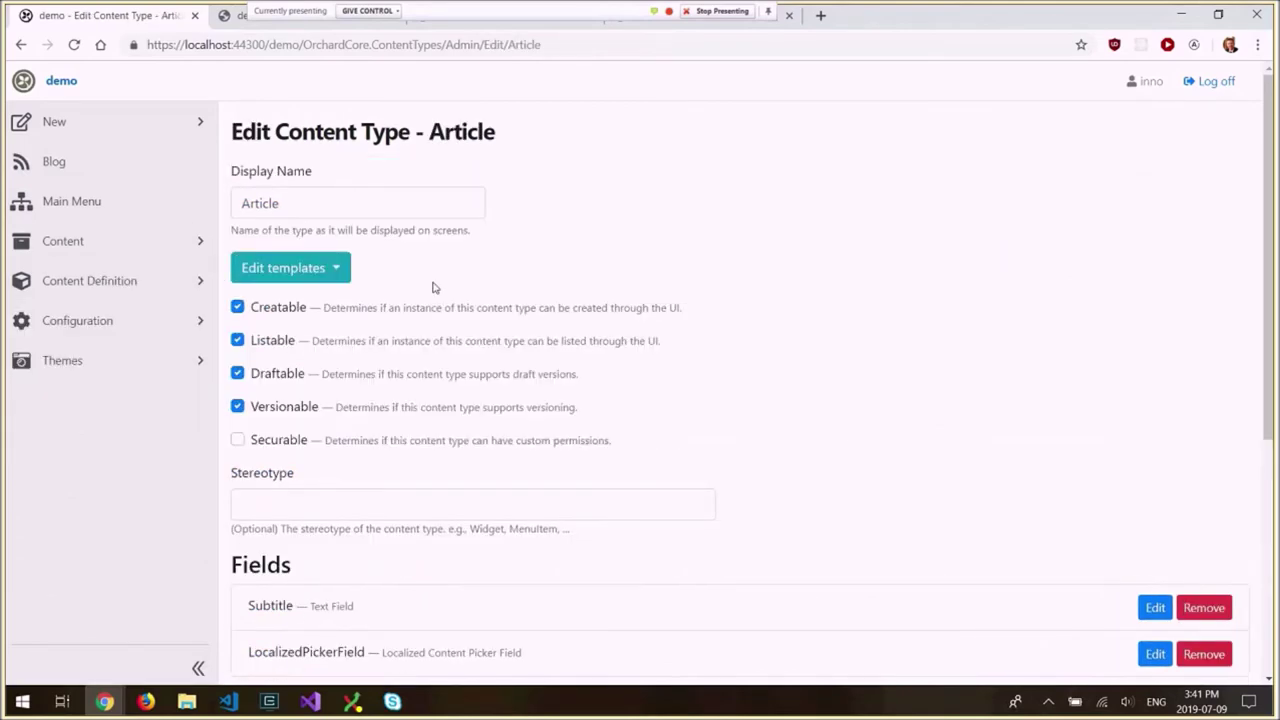
Step: Open the settings of the Article type's LocalizedPickerField and review its allowed content types and editor options
{"action": "scroll", "coordinate": [286, 491], "scroll_direction": "down", "scroll_amount": 2}
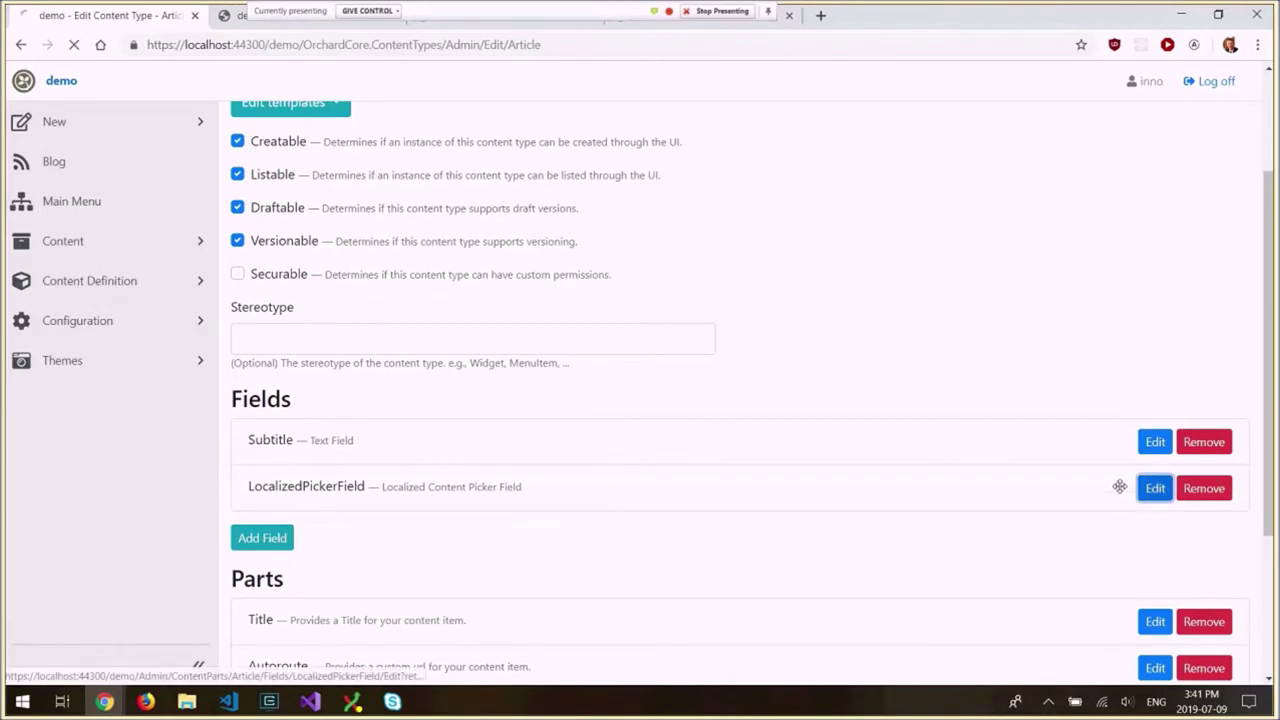
{"action": "left_click", "coordinate": [1152, 490]}
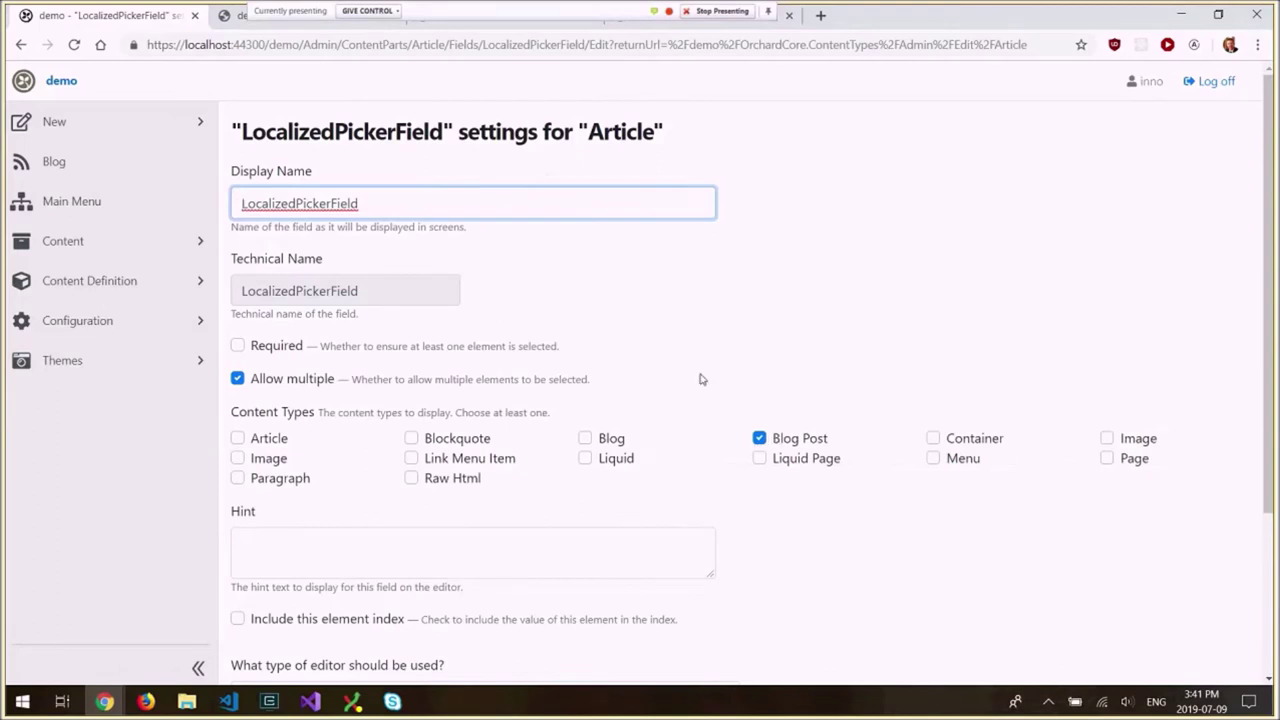
{"action": "scroll", "coordinate": [700, 379], "scroll_direction": "down", "scroll_amount": 2}
{"action": "scroll", "coordinate": [320, 355], "scroll_direction": "up", "scroll_amount": 1}
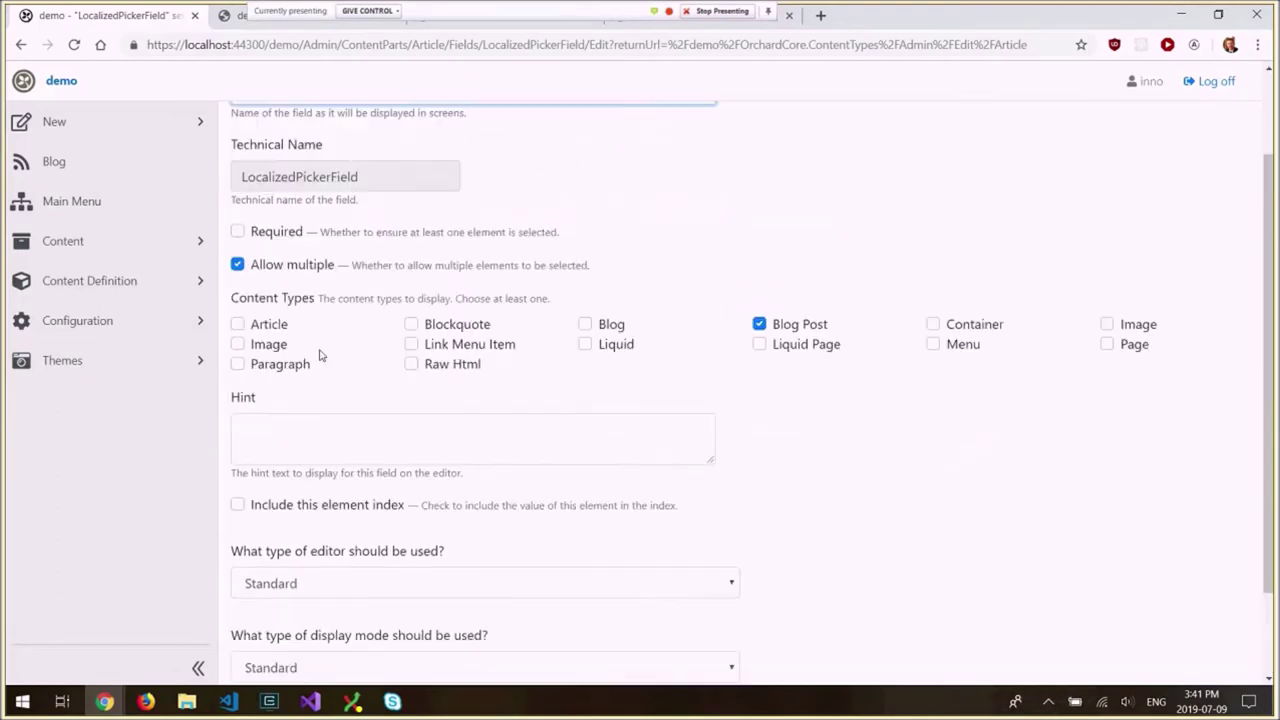
Step: Review the allowed content types and display options of Article's LocalizedPickerField, and save the field settings
{"action": "scroll", "coordinate": [322, 355], "scroll_direction": "down", "scroll_amount": 1}
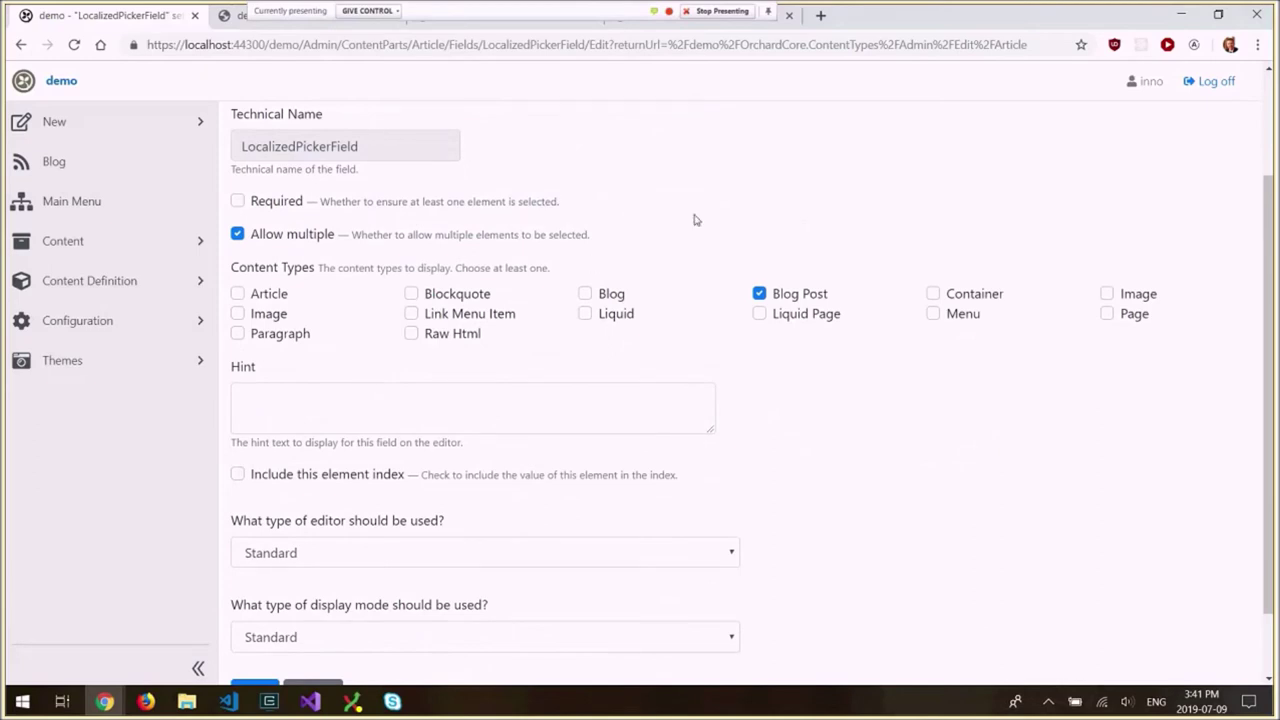
{"action": "scroll", "coordinate": [702, 259], "scroll_direction": "up", "scroll_amount": 1}
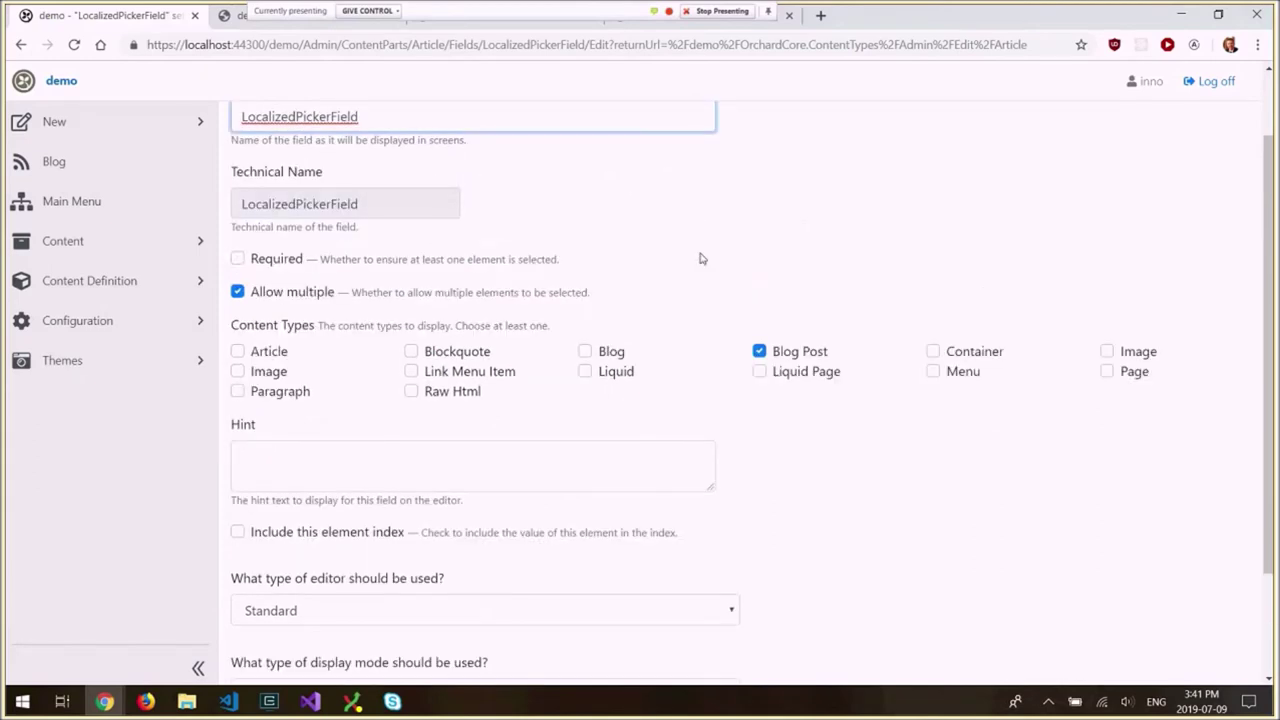
{"action": "scroll", "coordinate": [702, 259], "scroll_direction": "up", "scroll_amount": 1}
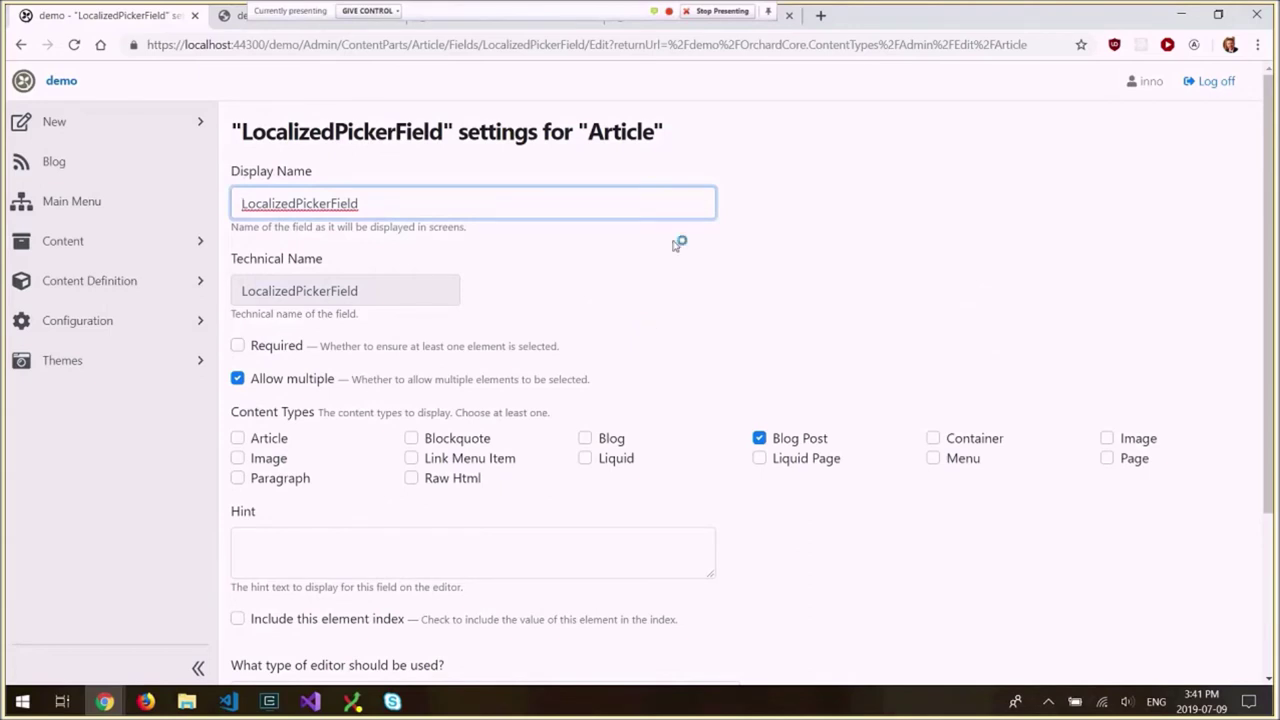
{"action": "scroll", "coordinate": [690, 375], "scroll_direction": "down", "scroll_amount": 1}
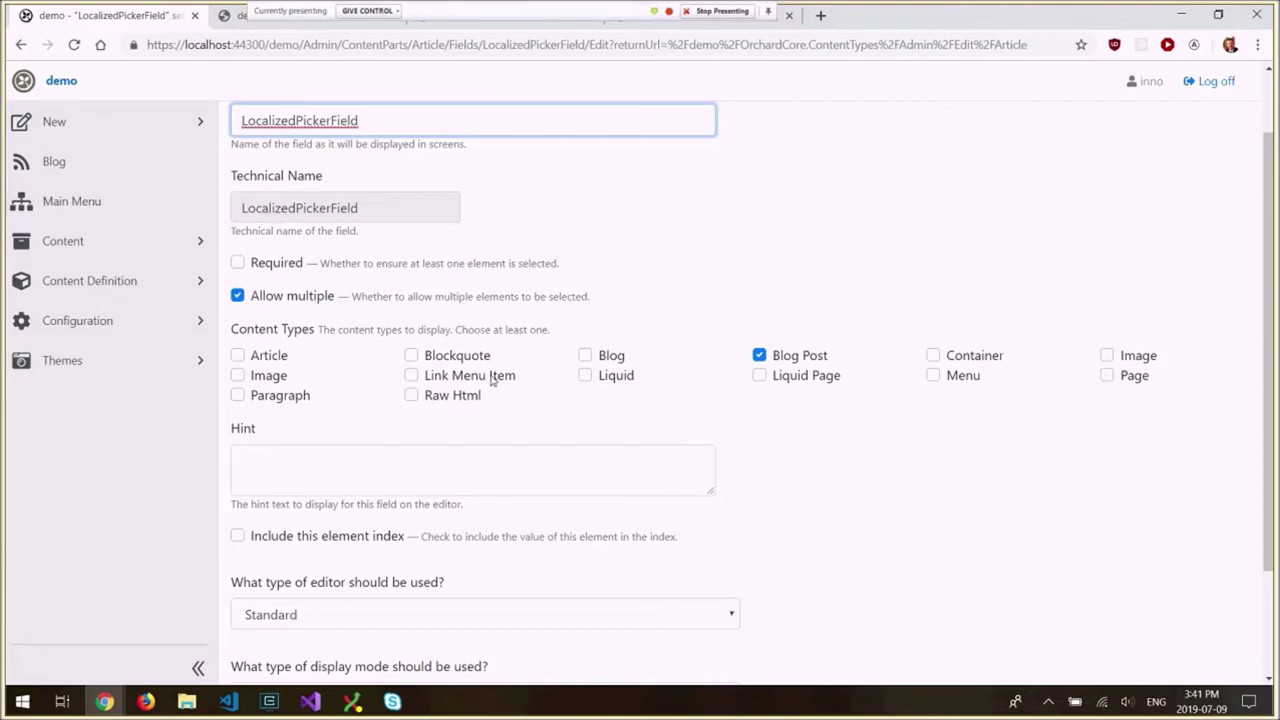
{"action": "scroll", "coordinate": [491, 380], "scroll_direction": "down", "scroll_amount": 3}
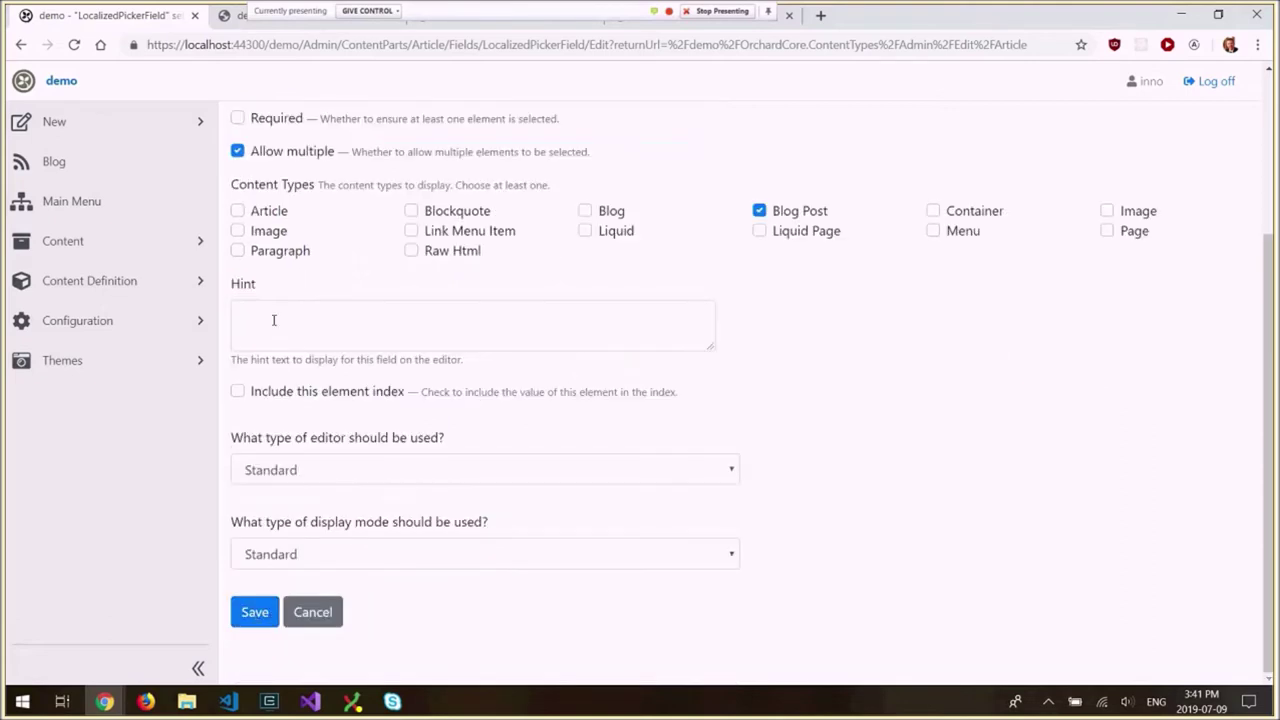
{"action": "left_click", "coordinate": [260, 614]}
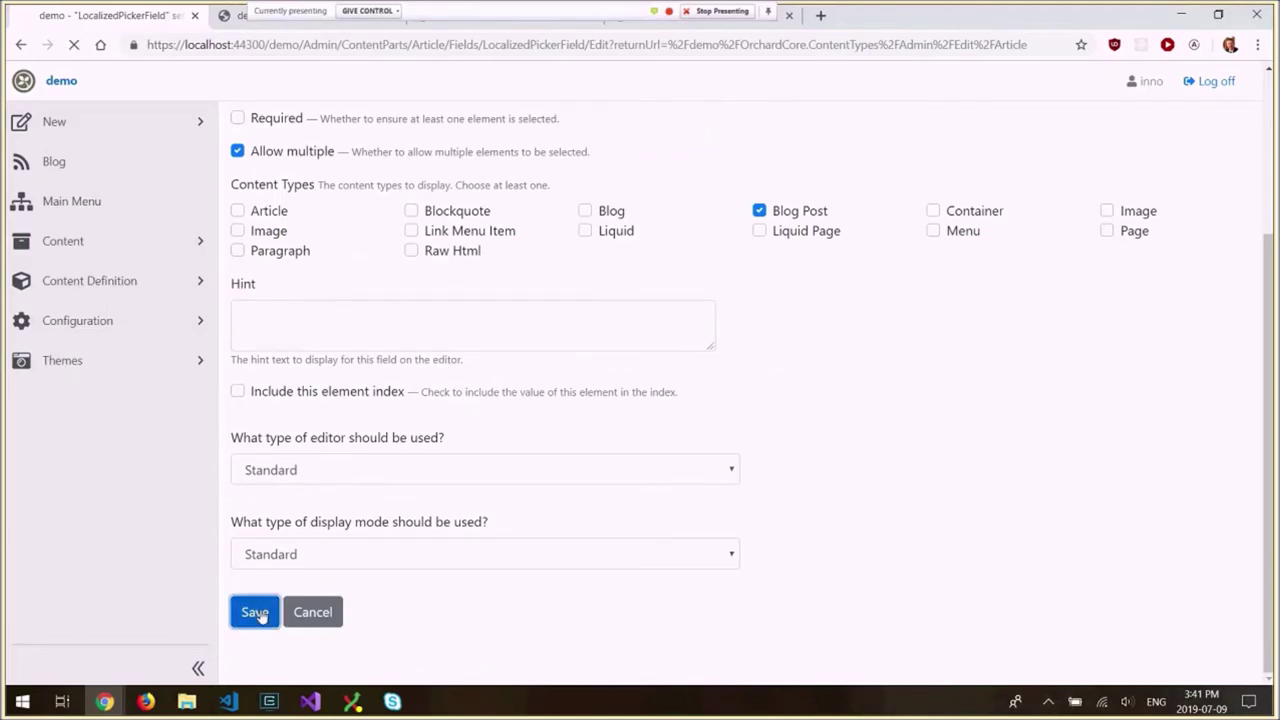
Step: Open the About article from the content items list for editing
{"action": "scroll", "coordinate": [551, 294], "scroll_direction": "down", "scroll_amount": 4}
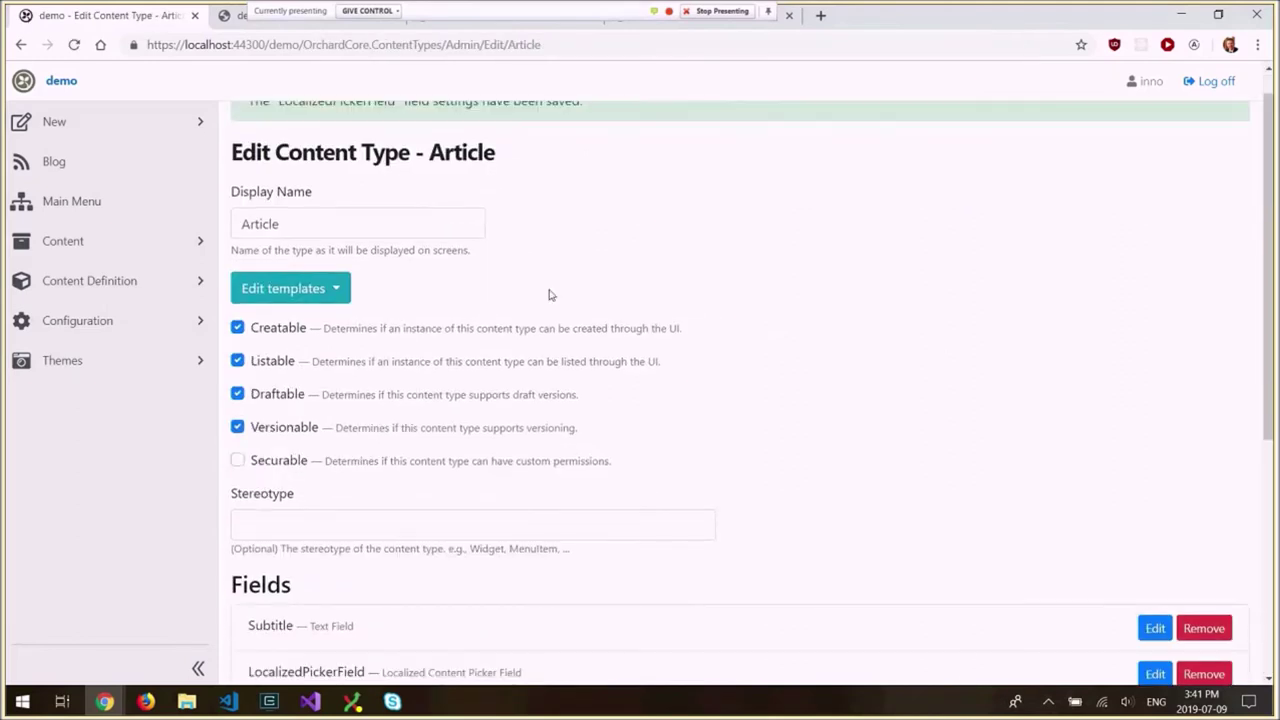
{"action": "left_click", "coordinate": [79, 249]}
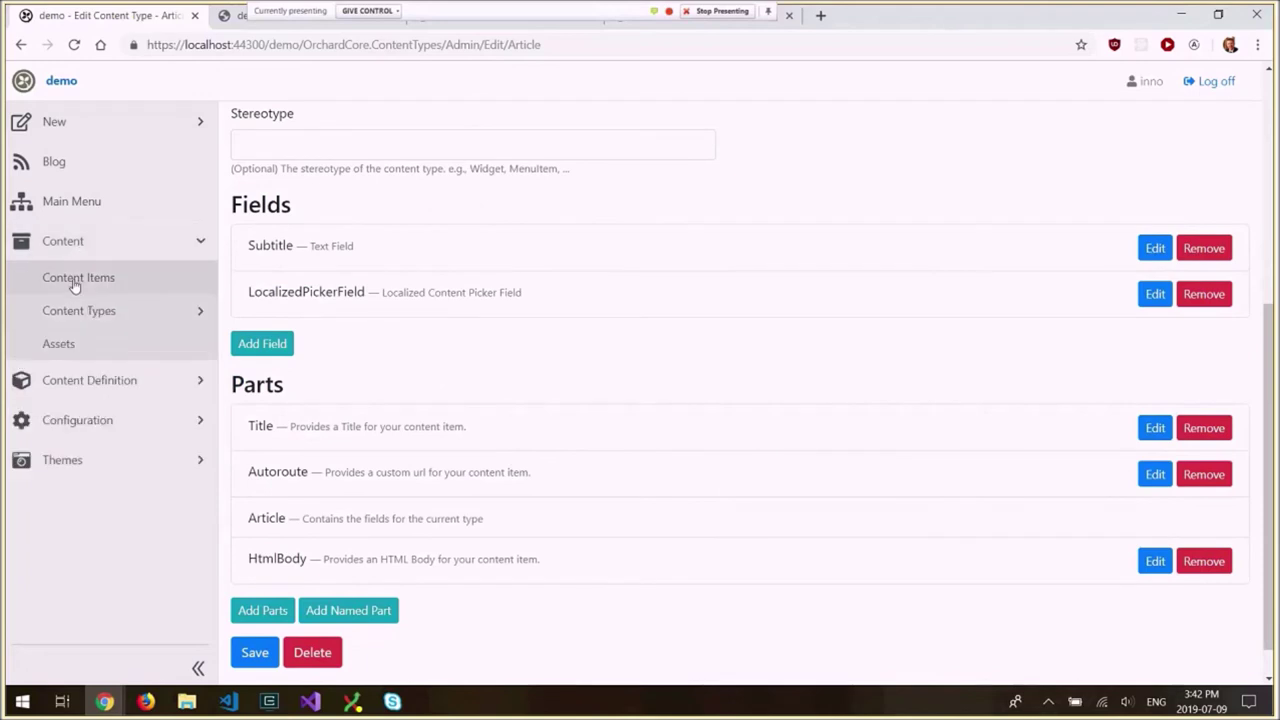
{"action": "left_click", "coordinate": [75, 286]}
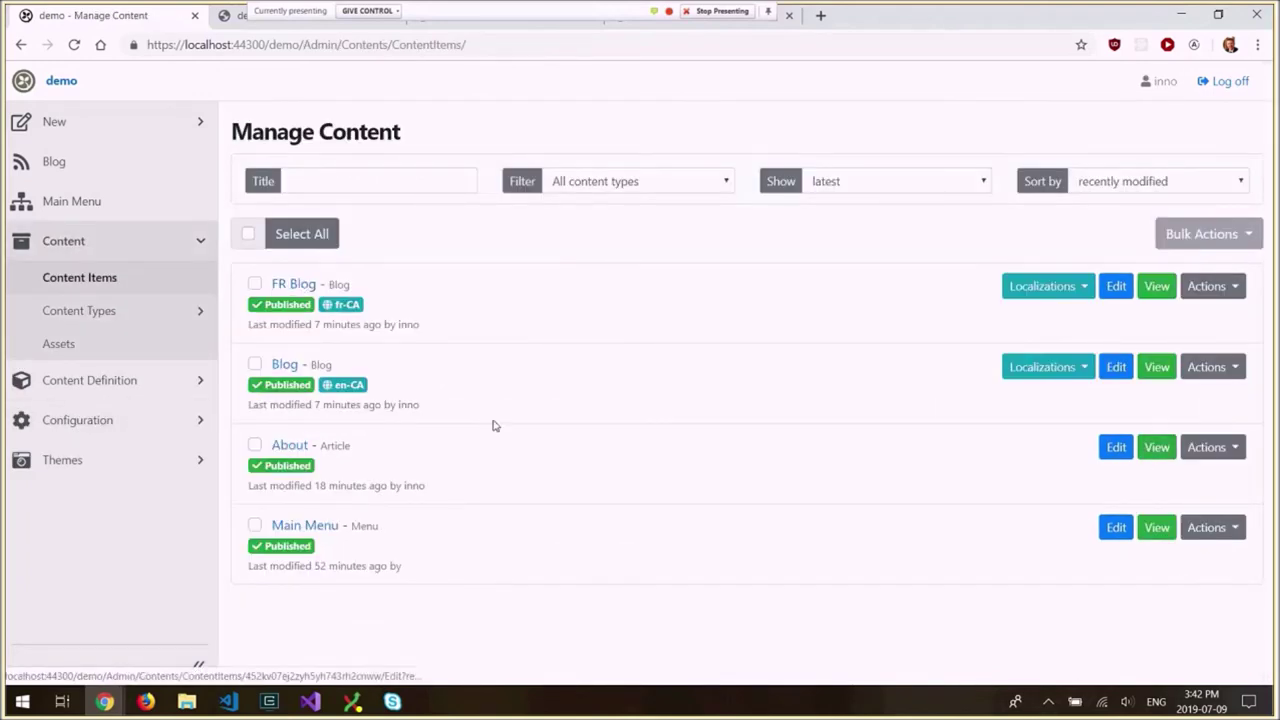
{"action": "left_click", "coordinate": [287, 446]}
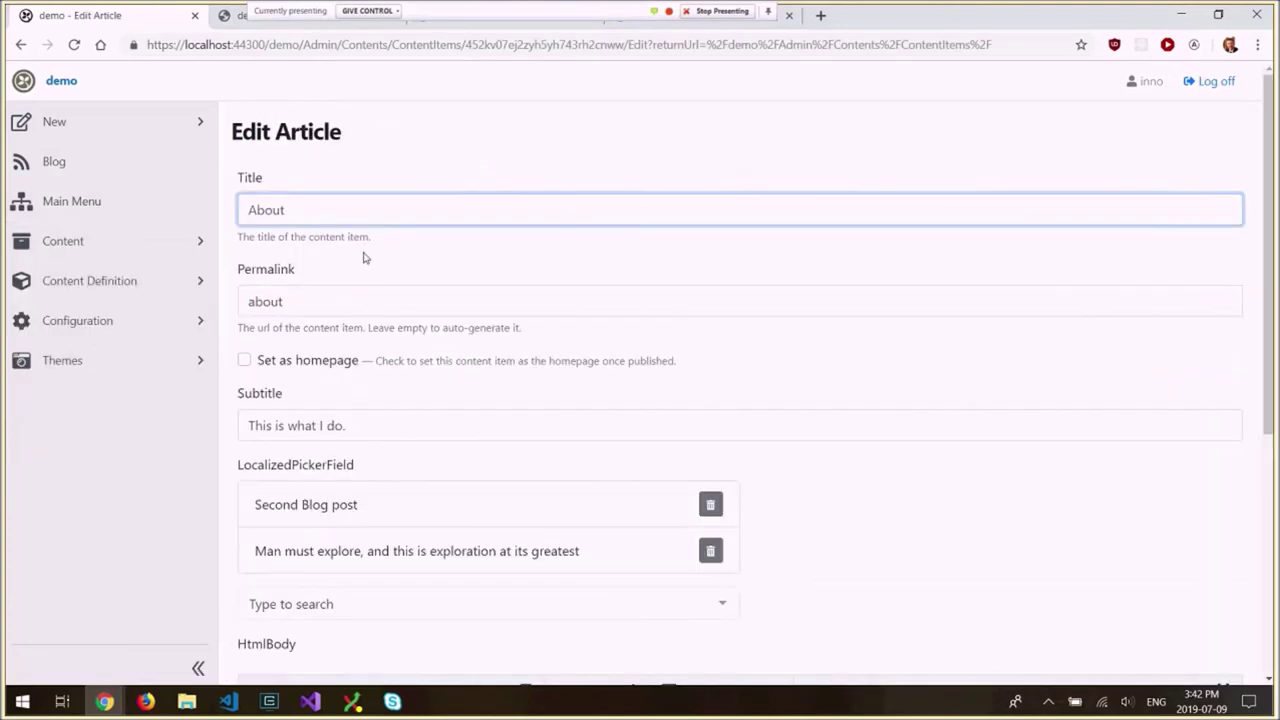
Step: Clear the LocalizedPickerField and pick "Man must explore, and this is exploration at its greatest" and "Second Blog post" again
{"action": "left_click", "coordinate": [711, 512]}
{"action": "left_click", "coordinate": [709, 520]}
{"action": "left_click", "coordinate": [705, 522]}
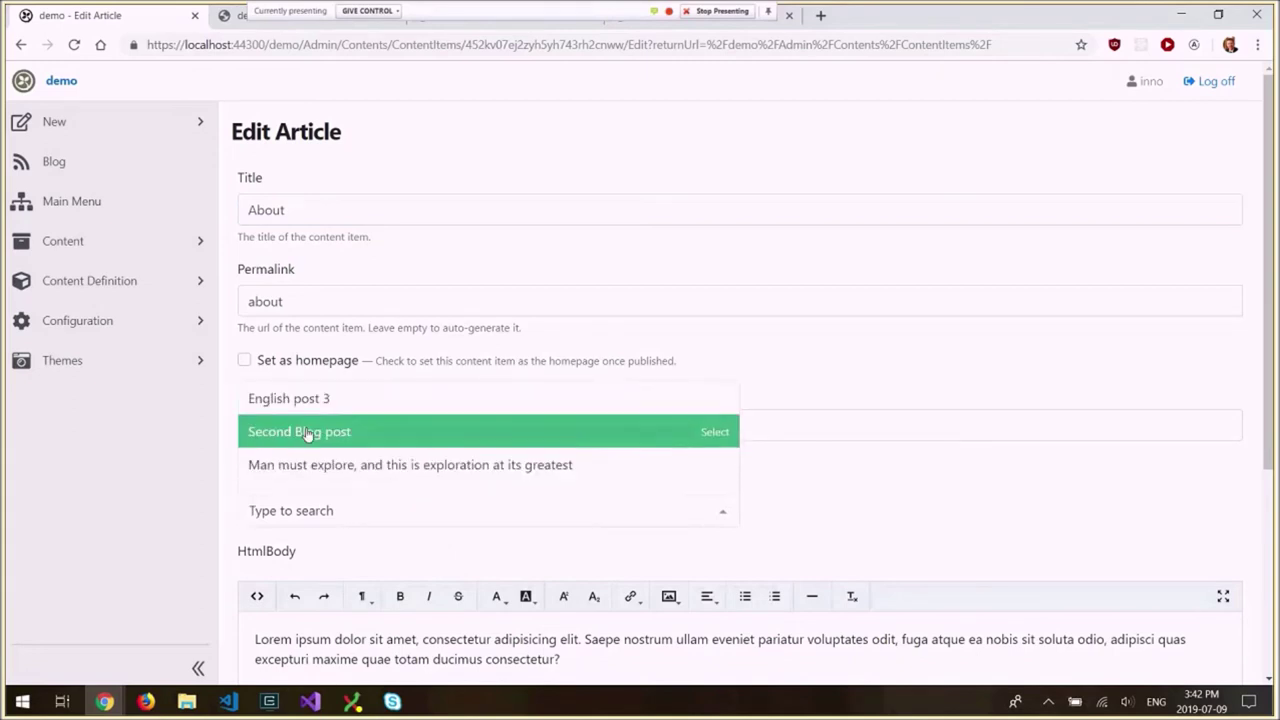
{"action": "left_click", "coordinate": [340, 477]}
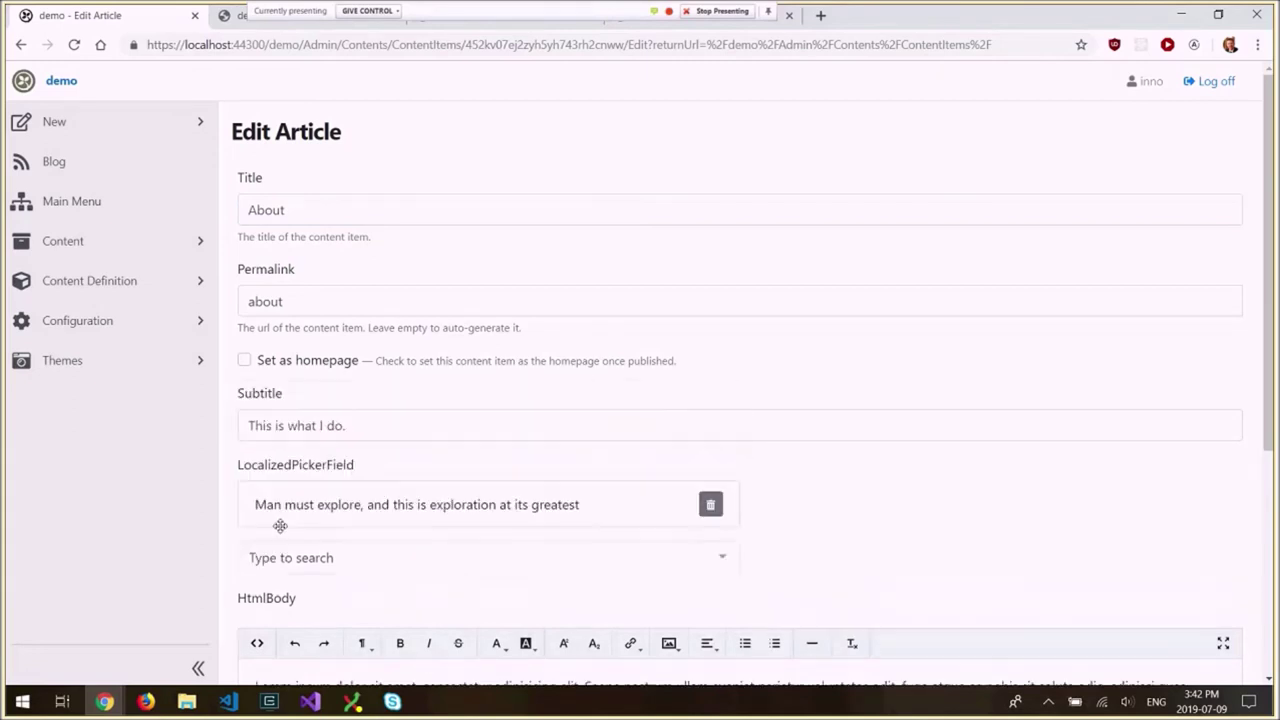
{"action": "left_click", "coordinate": [314, 557]}
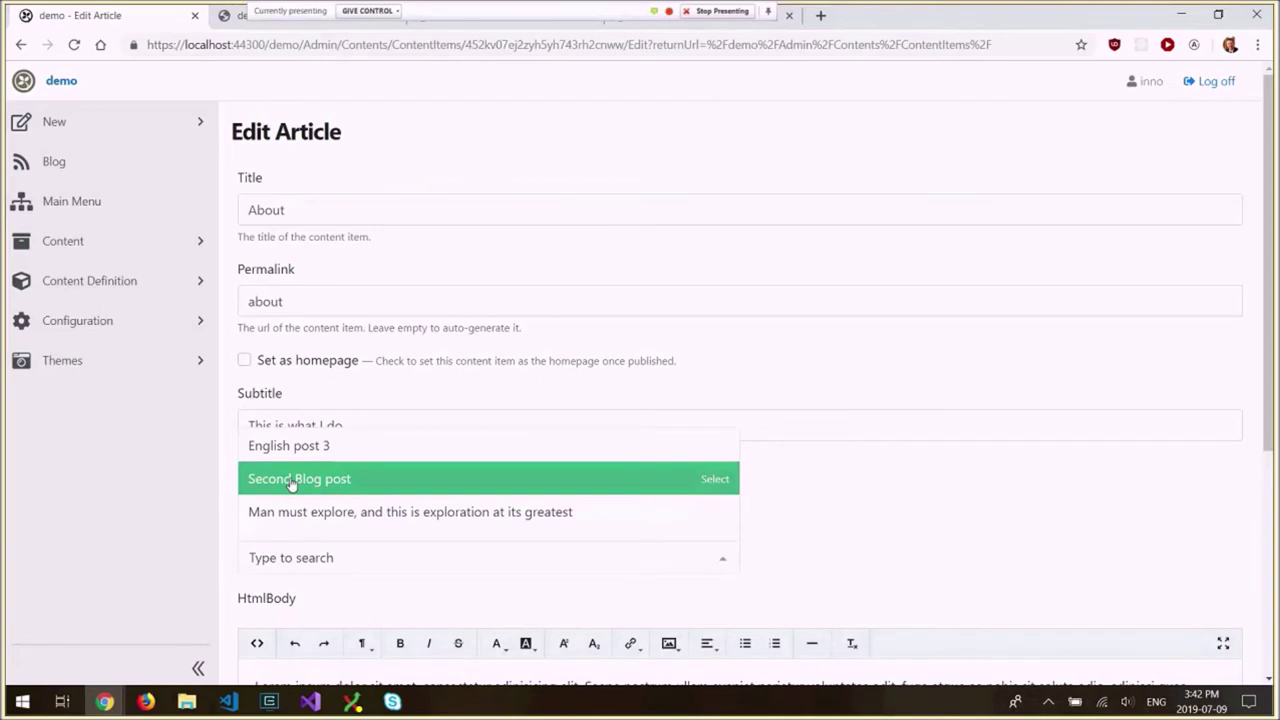
{"action": "left_click", "coordinate": [291, 480]}
{"action": "mouse_move", "coordinate": [337, 505]}
{"action": "left_mouse_down"}
{"action": "mouse_move", "coordinate": [351, 571]}
{"action": "mouse_move", "coordinate": [337, 503]}
{"action": "mouse_move", "coordinate": [320, 494]}
{"action": "left_mouse_up"}
Step: Publish the About article with its picked blog posts and check the LocalizedPickerField selection
{"action": "scroll", "coordinate": [707, 474], "scroll_direction": "down", "scroll_amount": 1}
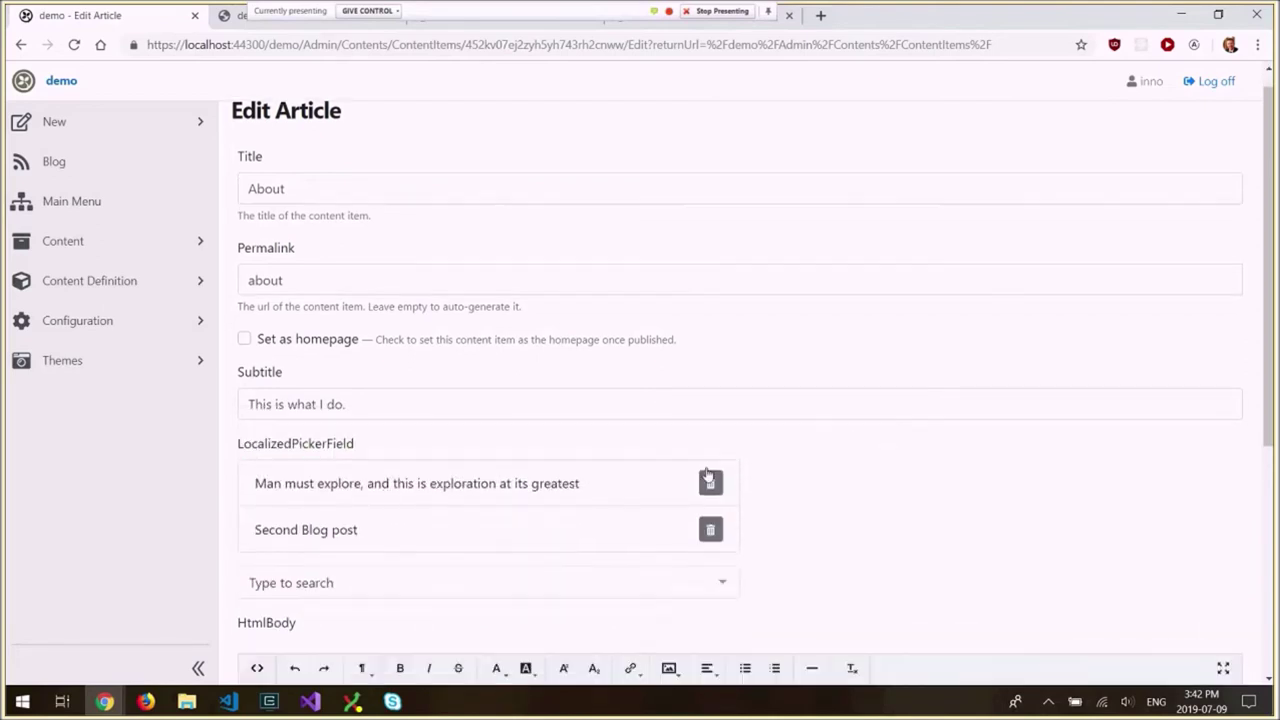
{"action": "scroll", "coordinate": [707, 474], "scroll_direction": "down", "scroll_amount": 2}
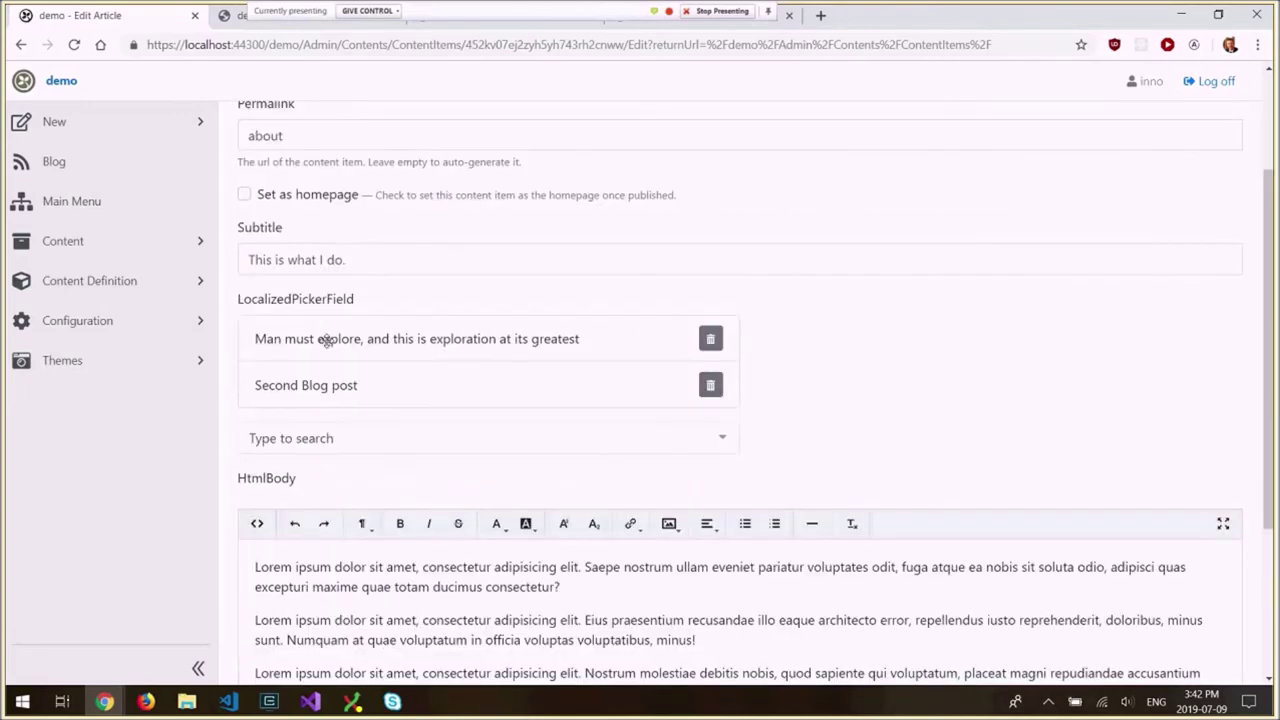
{"action": "scroll", "coordinate": [526, 369], "scroll_direction": "down", "scroll_amount": 3}
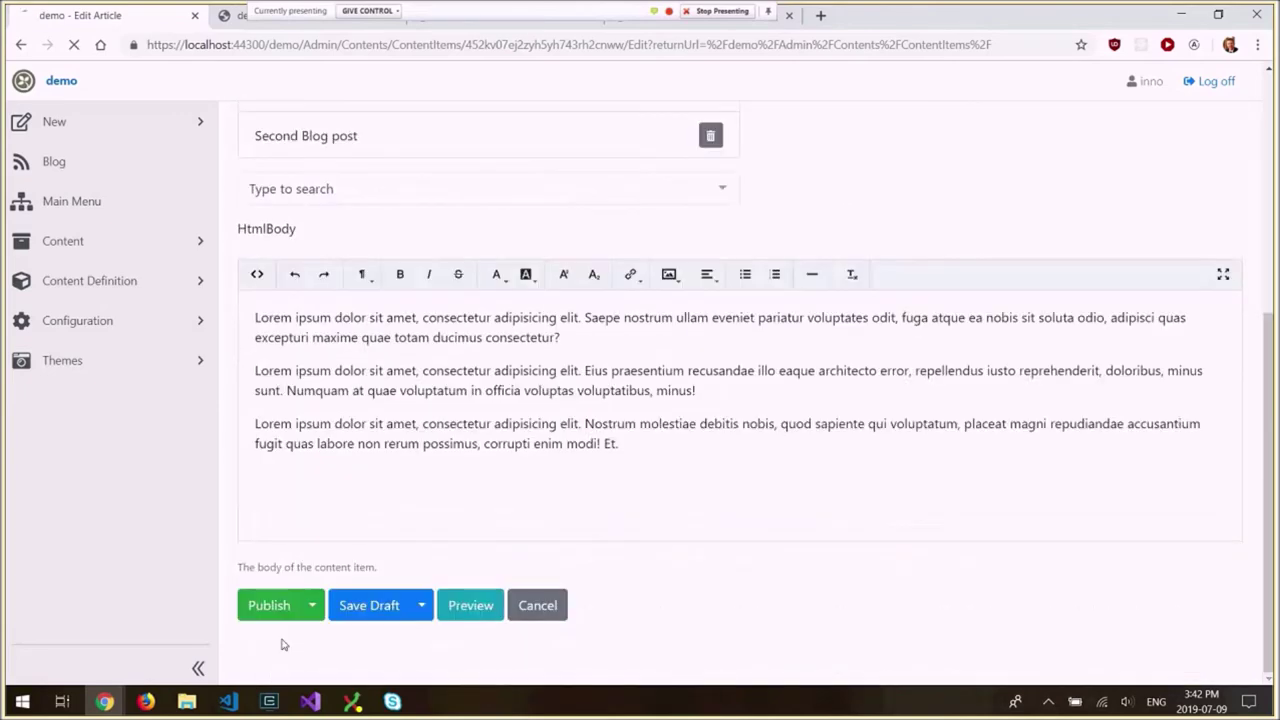
{"action": "scroll", "coordinate": [423, 291], "scroll_direction": "down", "scroll_amount": 2}
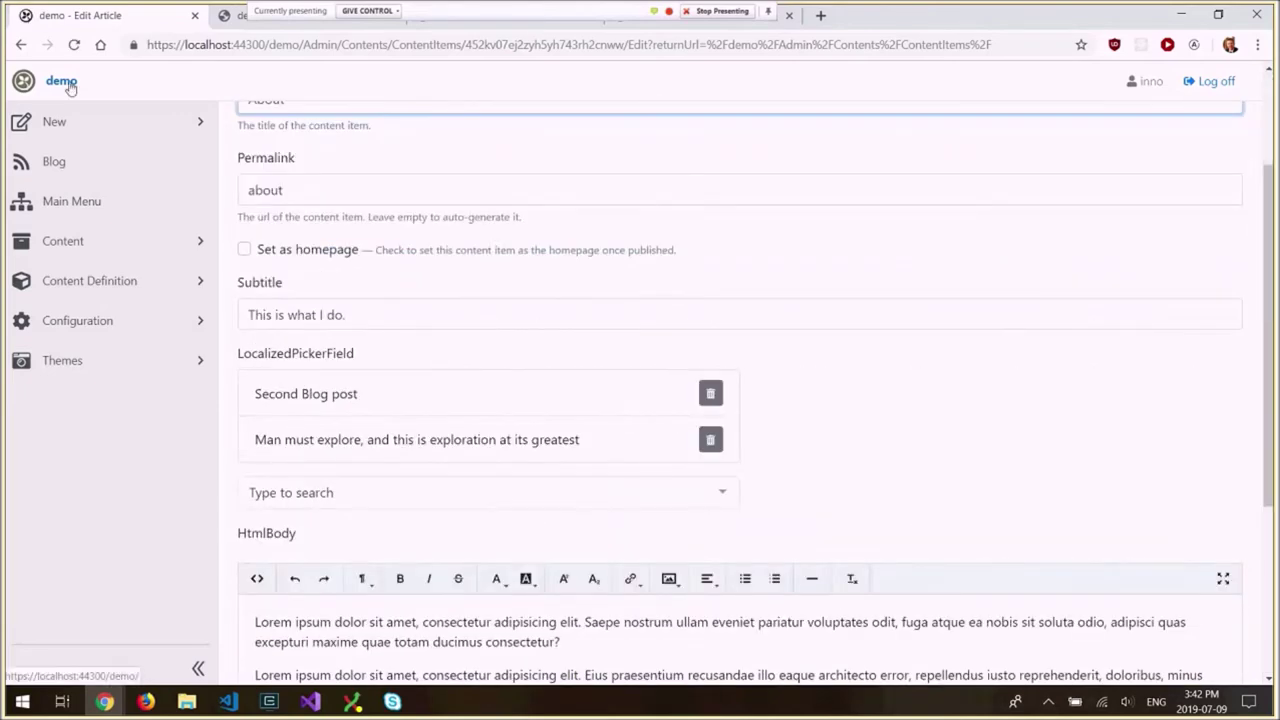
Step: Go to the public About page and highlight the two picked blog post titles above the body text
{"action": "left_click", "coordinate": [458, 29]}
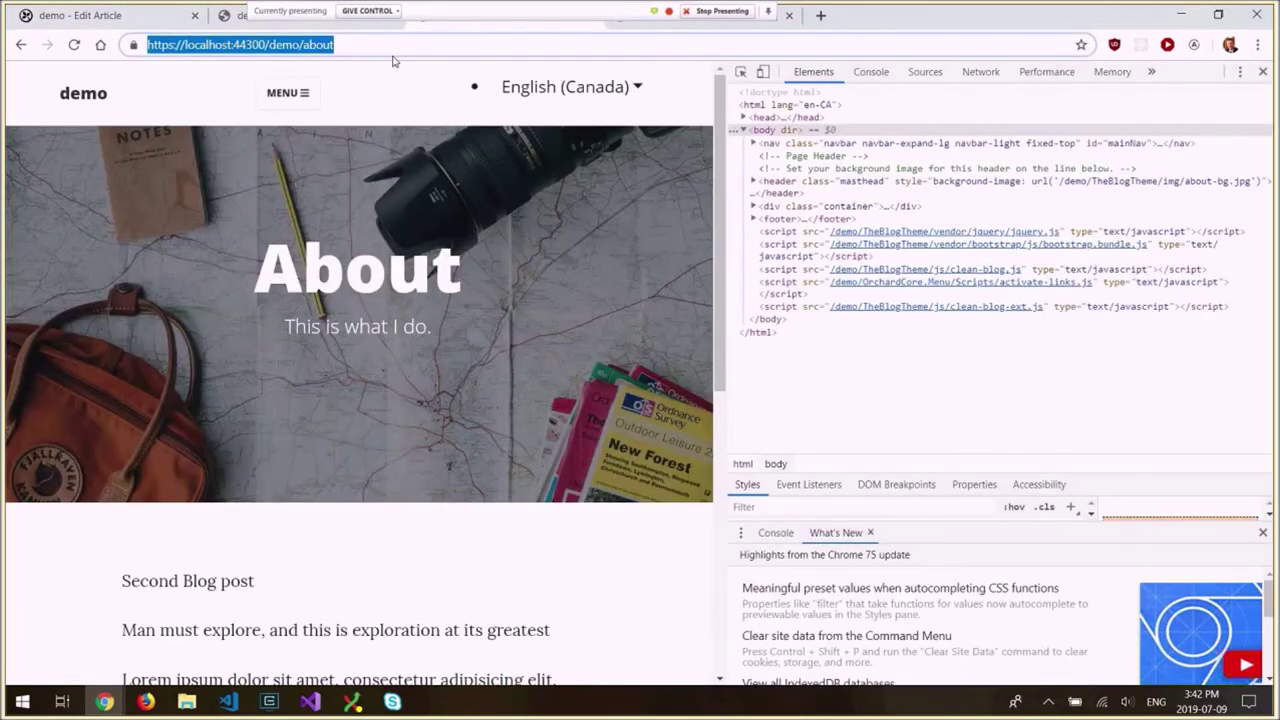
{"action": "scroll", "coordinate": [246, 423], "scroll_direction": "down", "scroll_amount": 2}
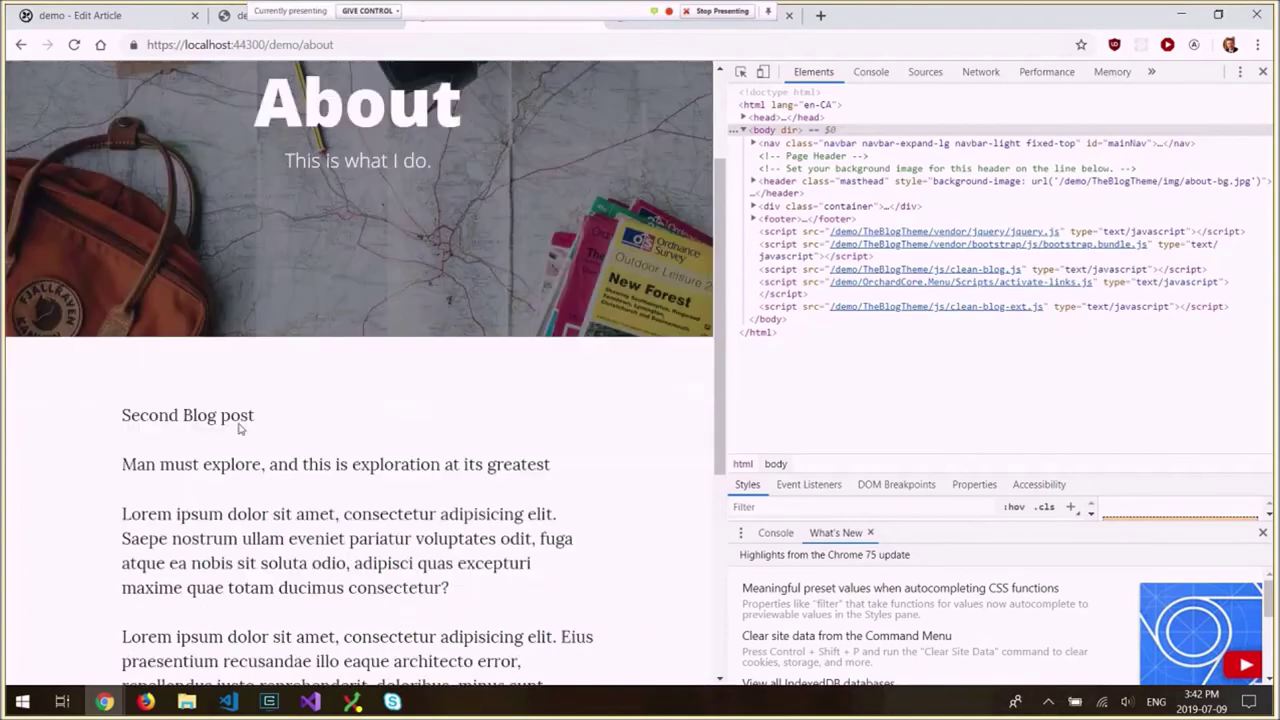
{"action": "scroll", "coordinate": [240, 428], "scroll_direction": "up", "scroll_amount": 1}
{"action": "left_click_drag", "start_coordinate": [240, 428], "coordinate": [606, 551]}
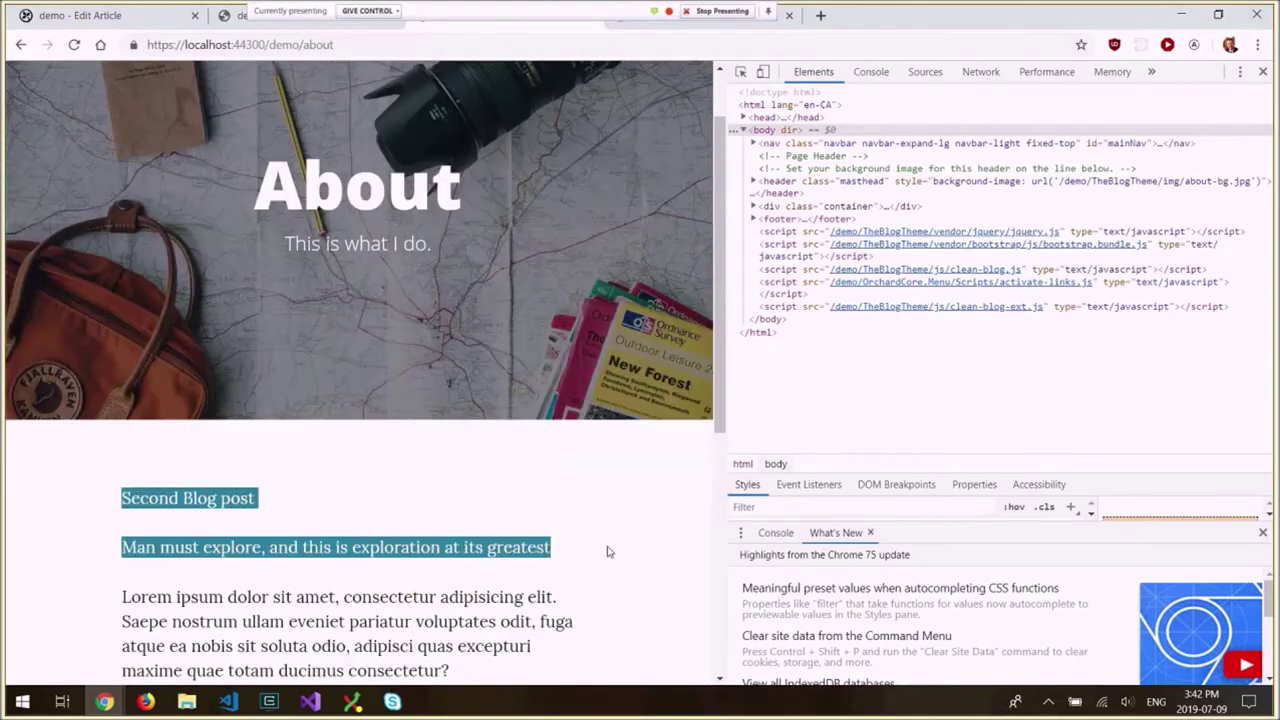
{"action": "scroll", "coordinate": [379, 535], "scroll_direction": "up", "scroll_amount": 1}
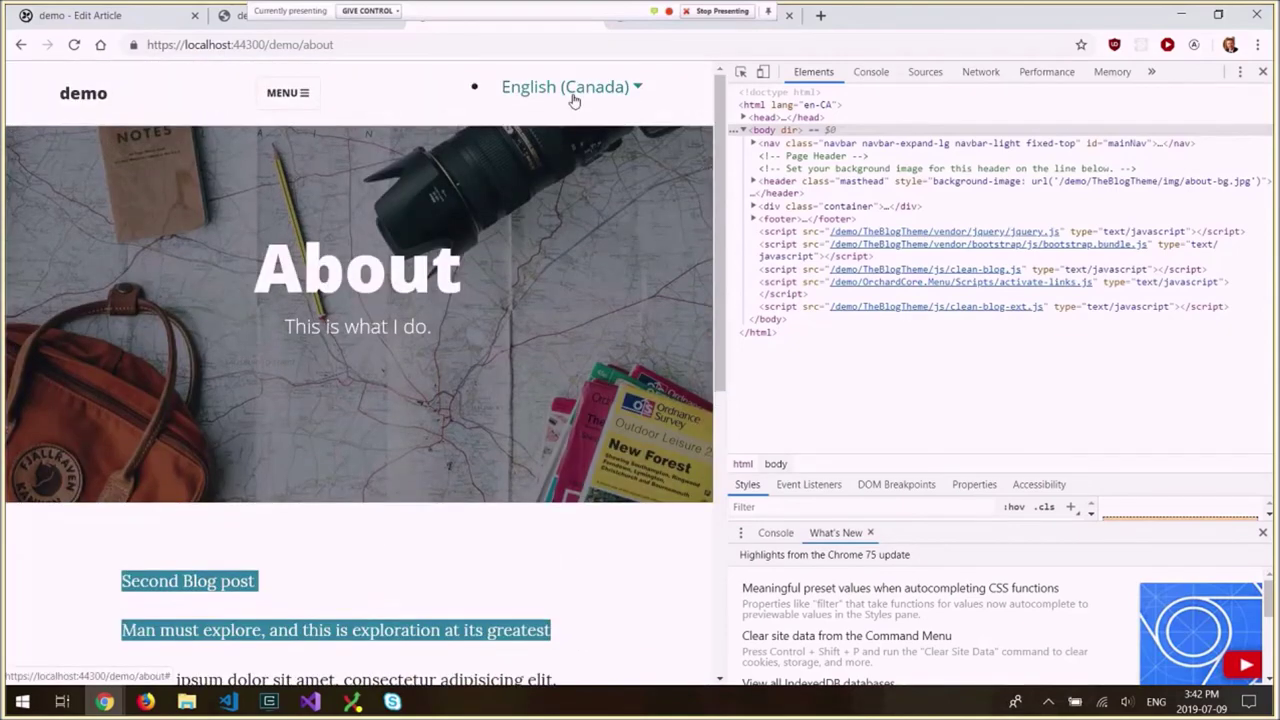
Step: Switch the public site's culture to French (Canada) and look over the posts listed on the FR Blog
{"action": "left_click", "coordinate": [572, 95]}
{"action": "left_click", "coordinate": [550, 132]}
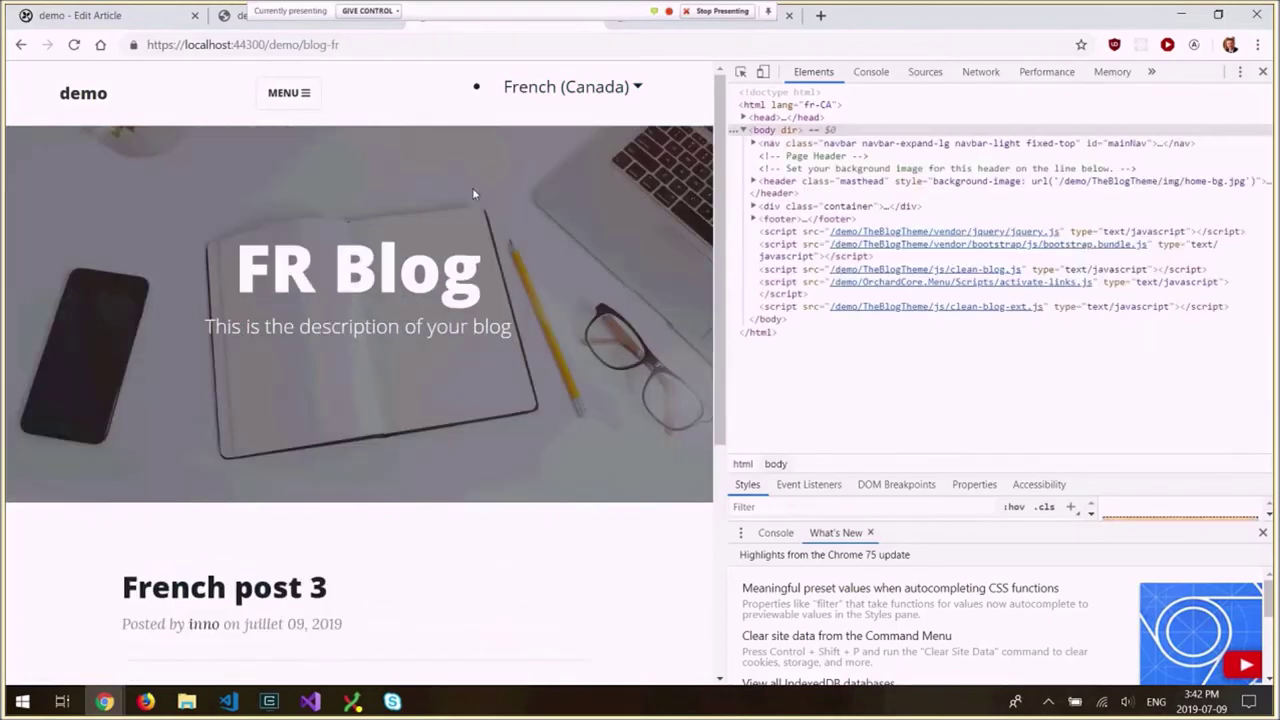
{"action": "scroll", "coordinate": [474, 193], "scroll_direction": "down", "scroll_amount": 1}
{"action": "scroll", "coordinate": [566, 103], "scroll_direction": "up", "scroll_amount": 1}
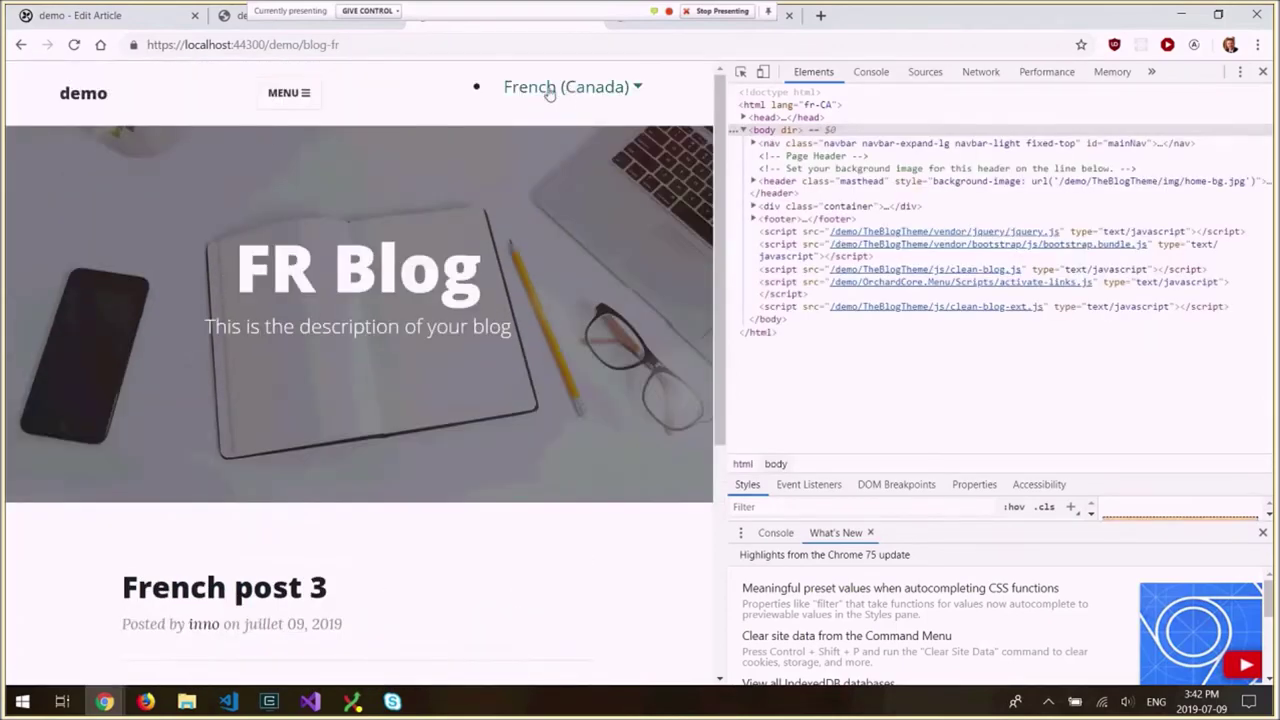
{"action": "left_click", "coordinate": [548, 88]}
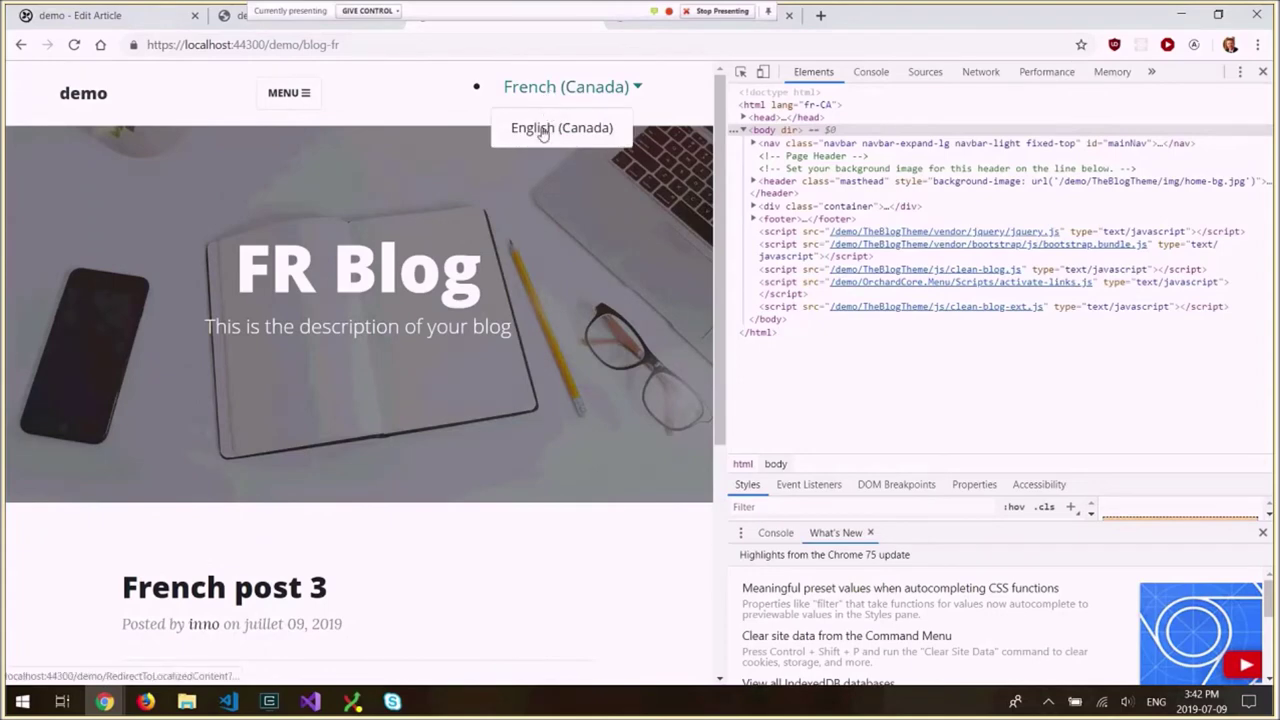
{"action": "scroll", "coordinate": [314, 534], "scroll_direction": "down", "scroll_amount": 3}
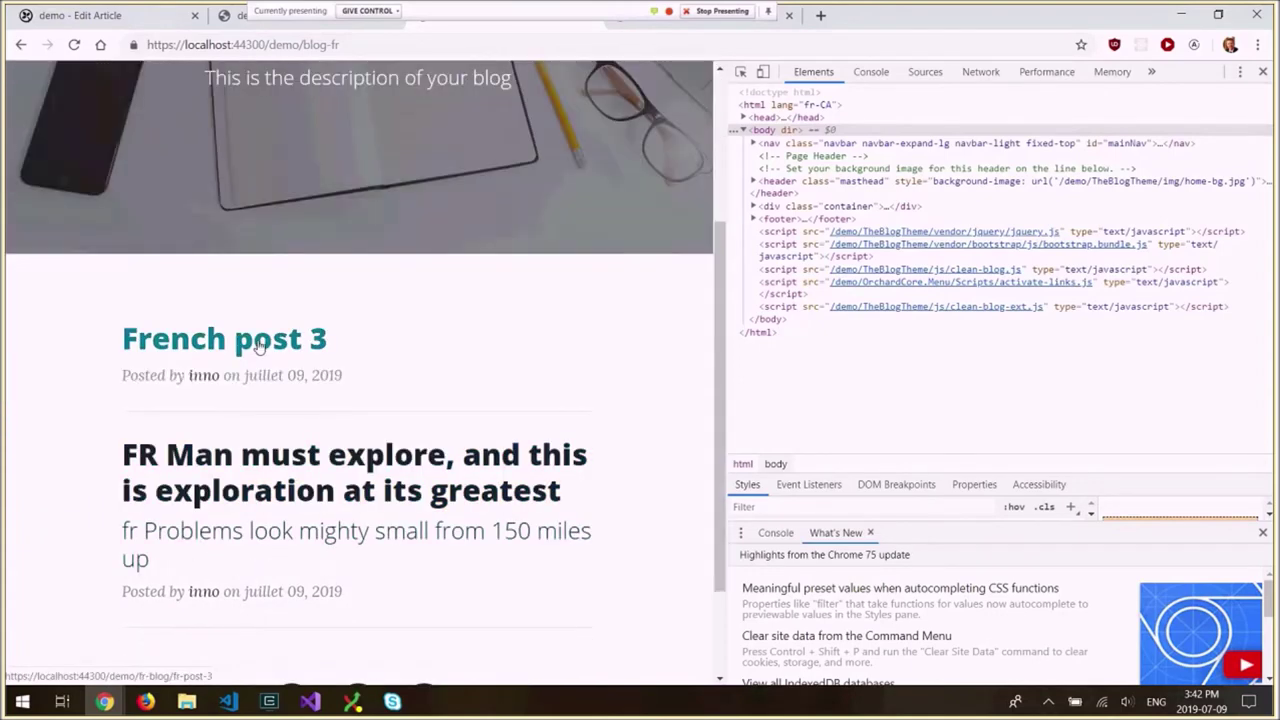
{"action": "scroll", "coordinate": [334, 423], "scroll_direction": "up", "scroll_amount": 3}
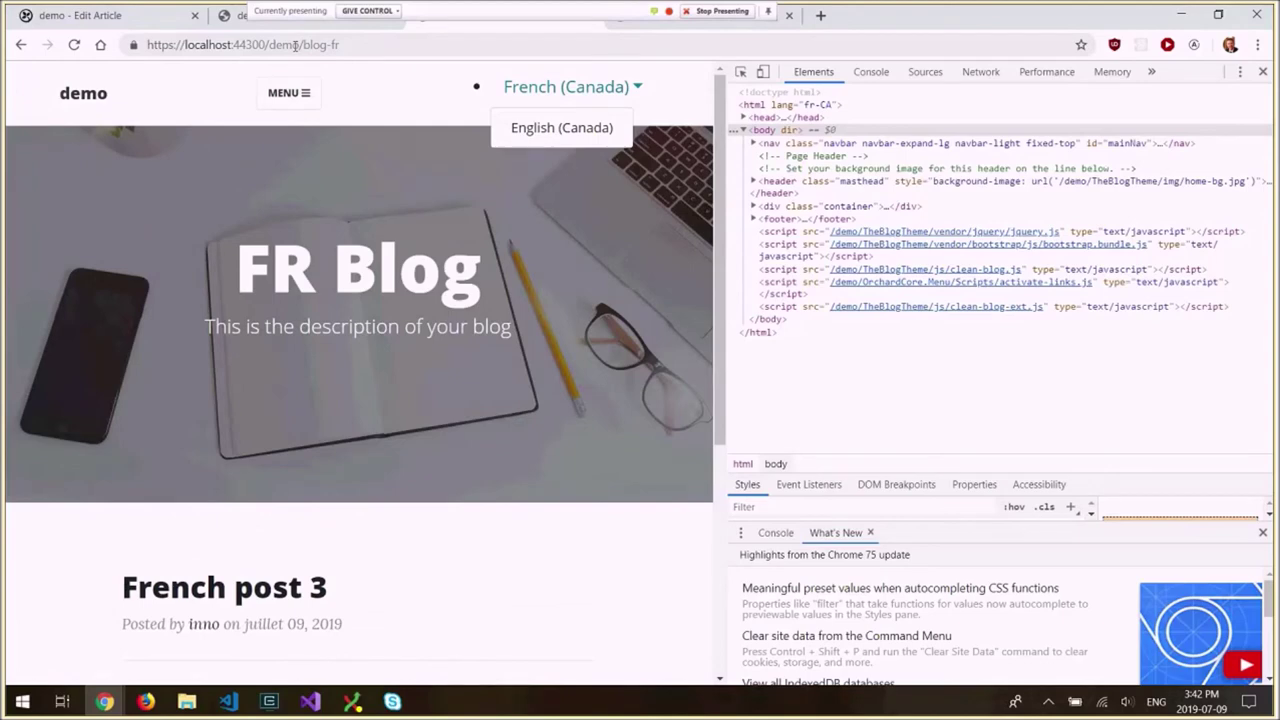
Step: Open the demo/about page under the French culture and highlight the localized post title above the body text
{"action": "left_click_drag", "start_coordinate": [297, 45], "coordinate": [340, 45]}
{"action": "type", "text": "about"}
{"action": "key", "text": "Return"}
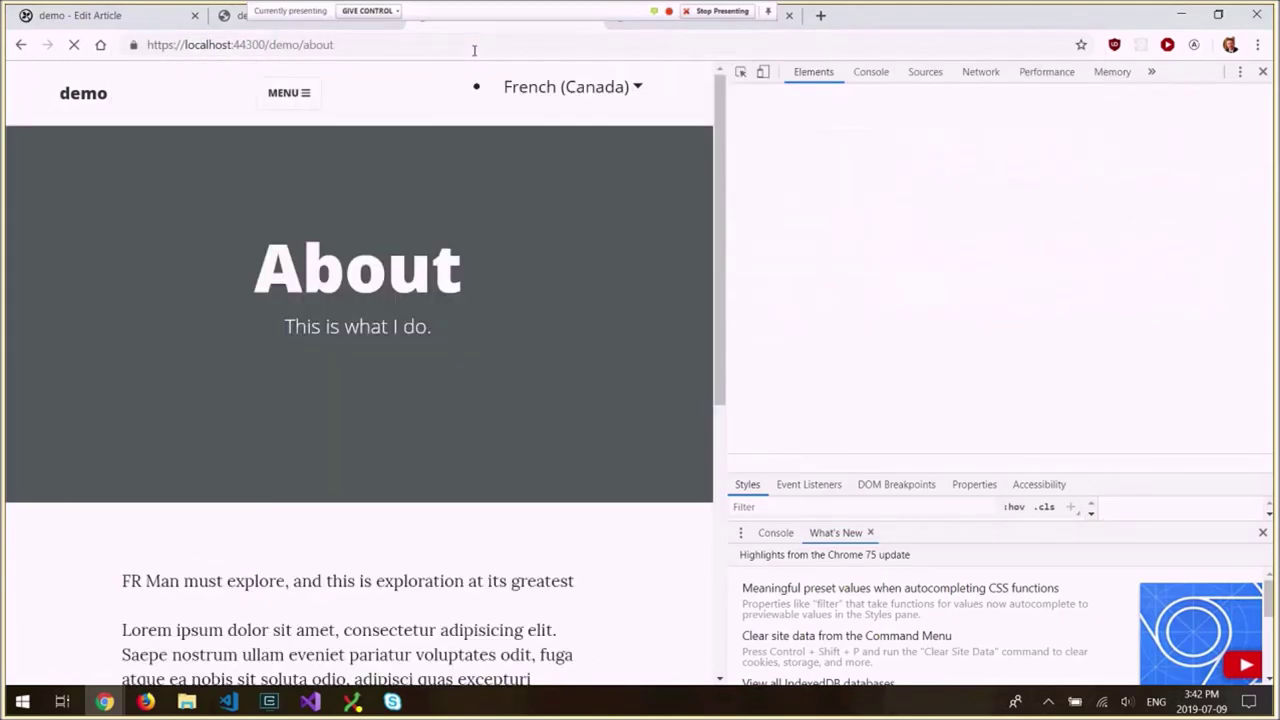
{"action": "scroll", "coordinate": [450, 329], "scroll_direction": "down", "scroll_amount": 2}
{"action": "left_click_drag", "start_coordinate": [121, 415], "coordinate": [575, 416]}
{"action": "scroll", "coordinate": [585, 113], "scroll_direction": "up", "scroll_amount": 2}
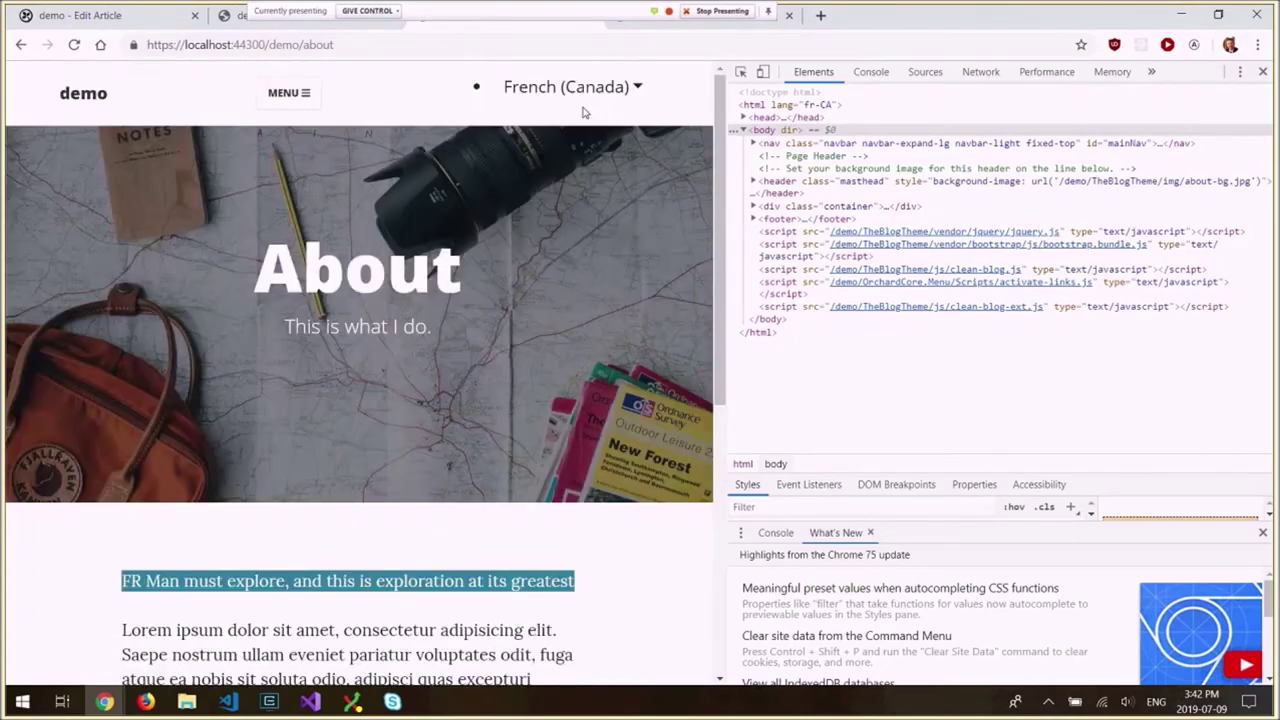
{"action": "scroll", "coordinate": [585, 113], "scroll_direction": "down", "scroll_amount": 2}
{"action": "scroll", "coordinate": [116, 458], "scroll_direction": "down", "scroll_amount": 1}
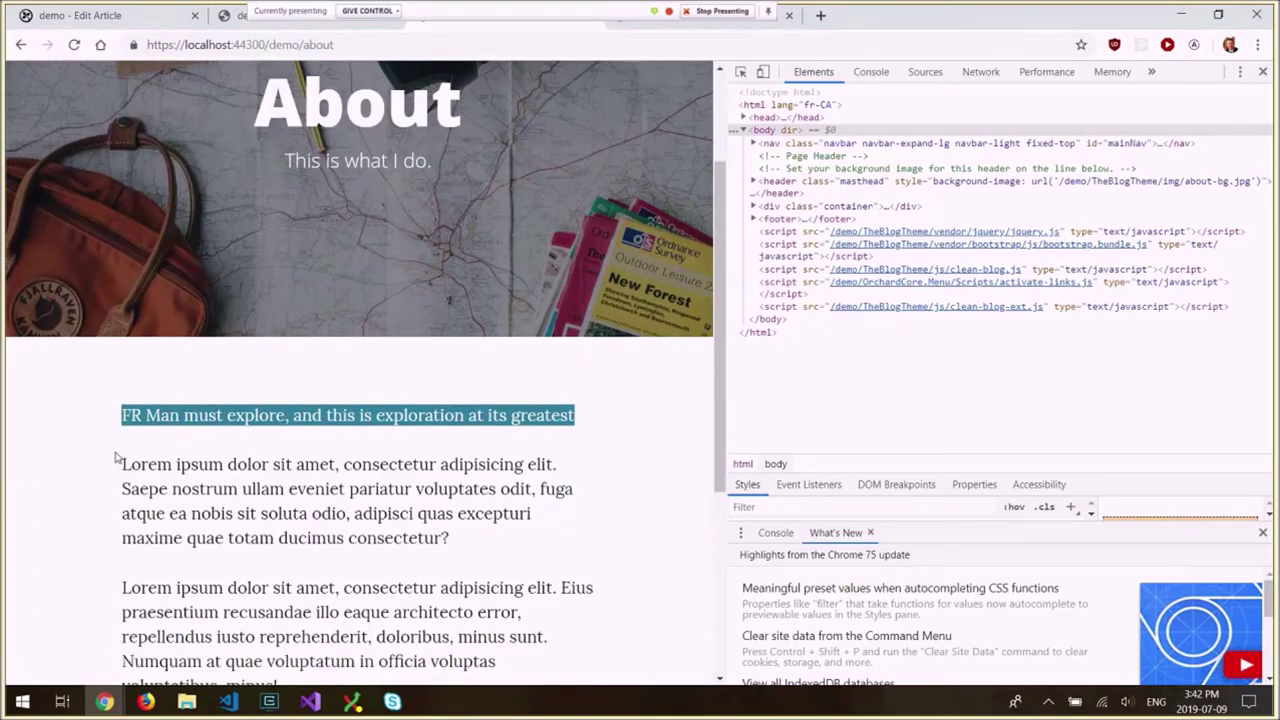
{"action": "scroll", "coordinate": [548, 397], "scroll_direction": "up", "scroll_amount": 2}
Step: Switch the public site's culture back to English (Canada) and reopen the demo/about page
{"action": "left_click", "coordinate": [560, 87]}
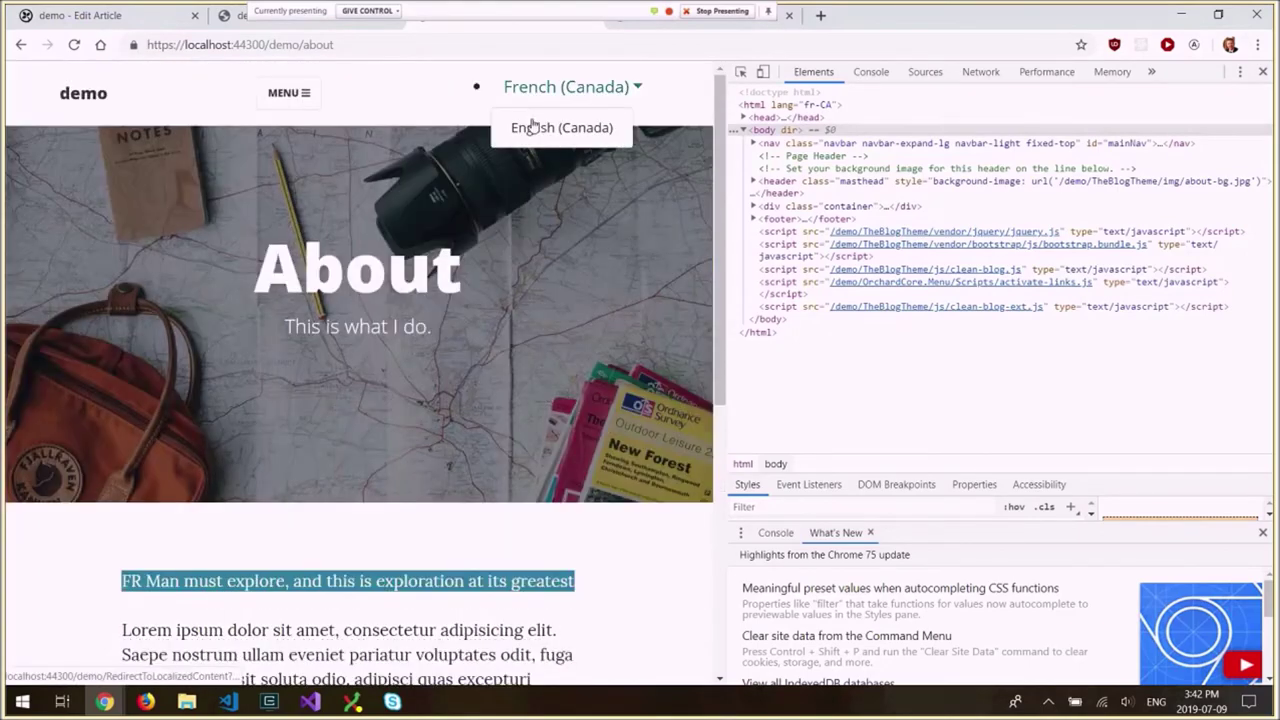
{"action": "left_click", "coordinate": [531, 128]}
{"action": "double_click", "coordinate": [307, 47]}
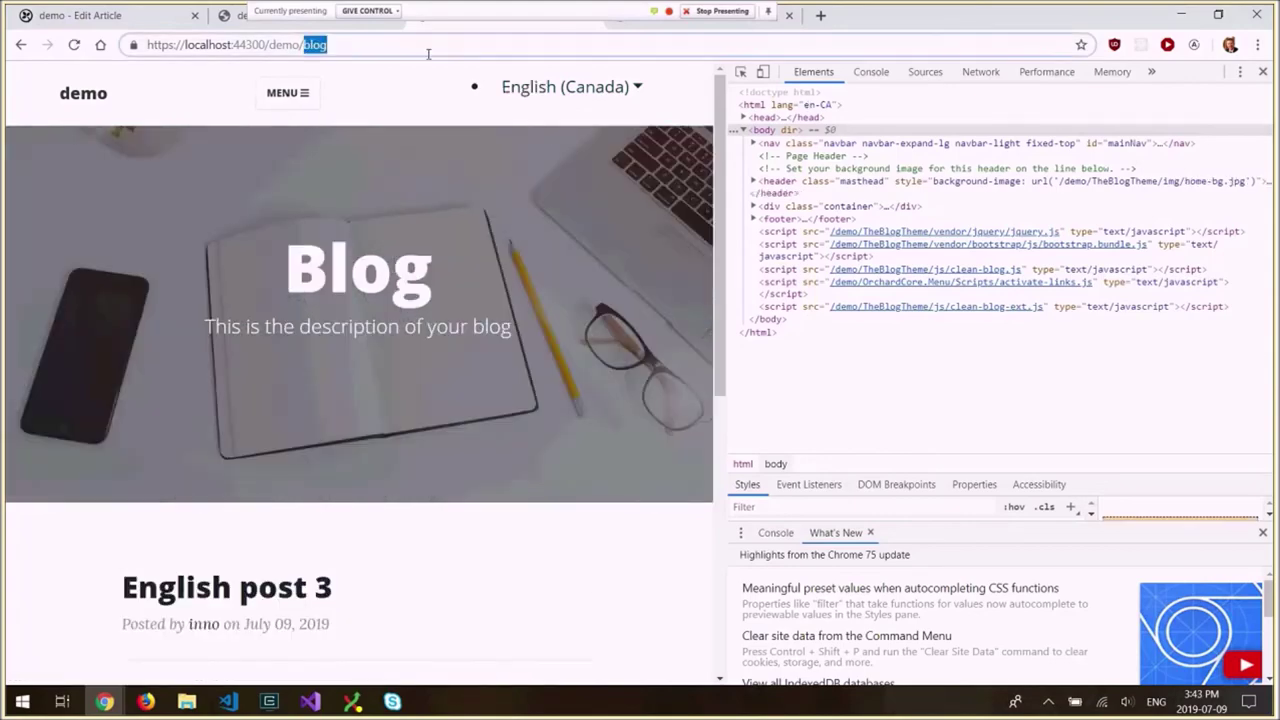
{"action": "type", "text": "about"}
{"action": "key", "text": "Return"}
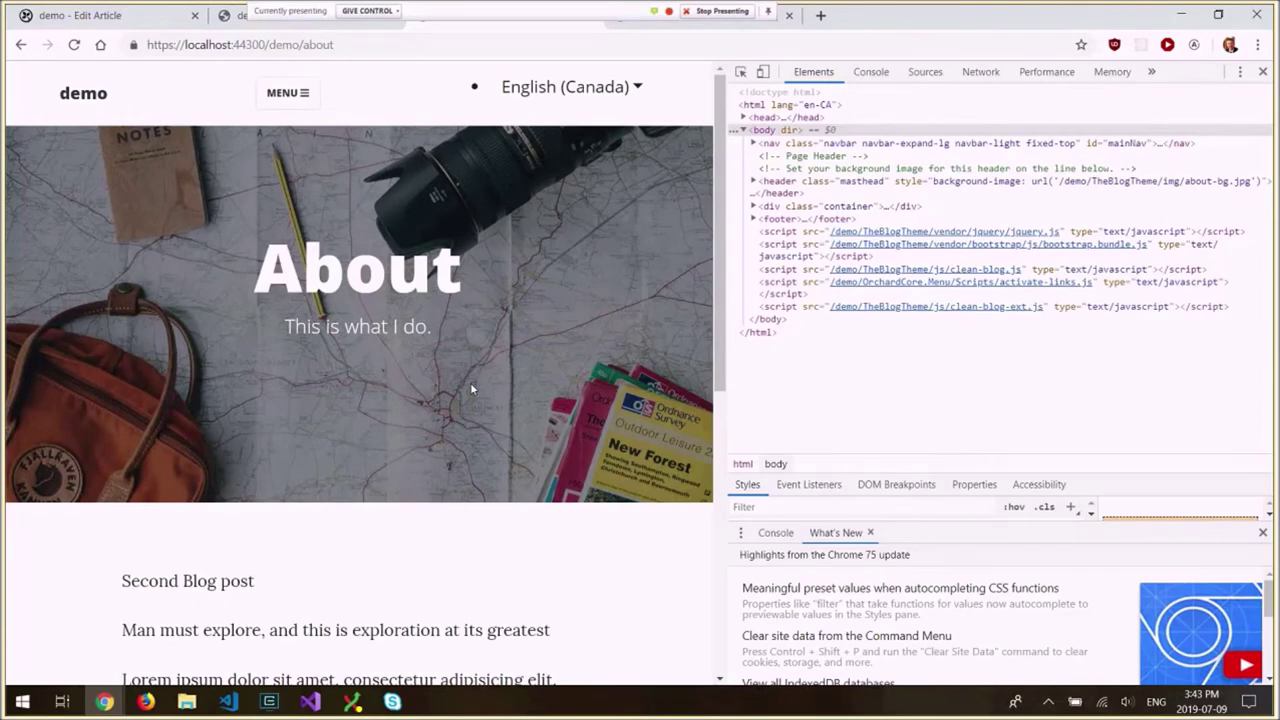
Step: Highlight the two English post titles on the About page, and clear the selection
{"action": "scroll", "coordinate": [470, 388], "scroll_direction": "down", "scroll_amount": 3}
{"action": "left_click_drag", "start_coordinate": [551, 381], "coordinate": [427, 261]}
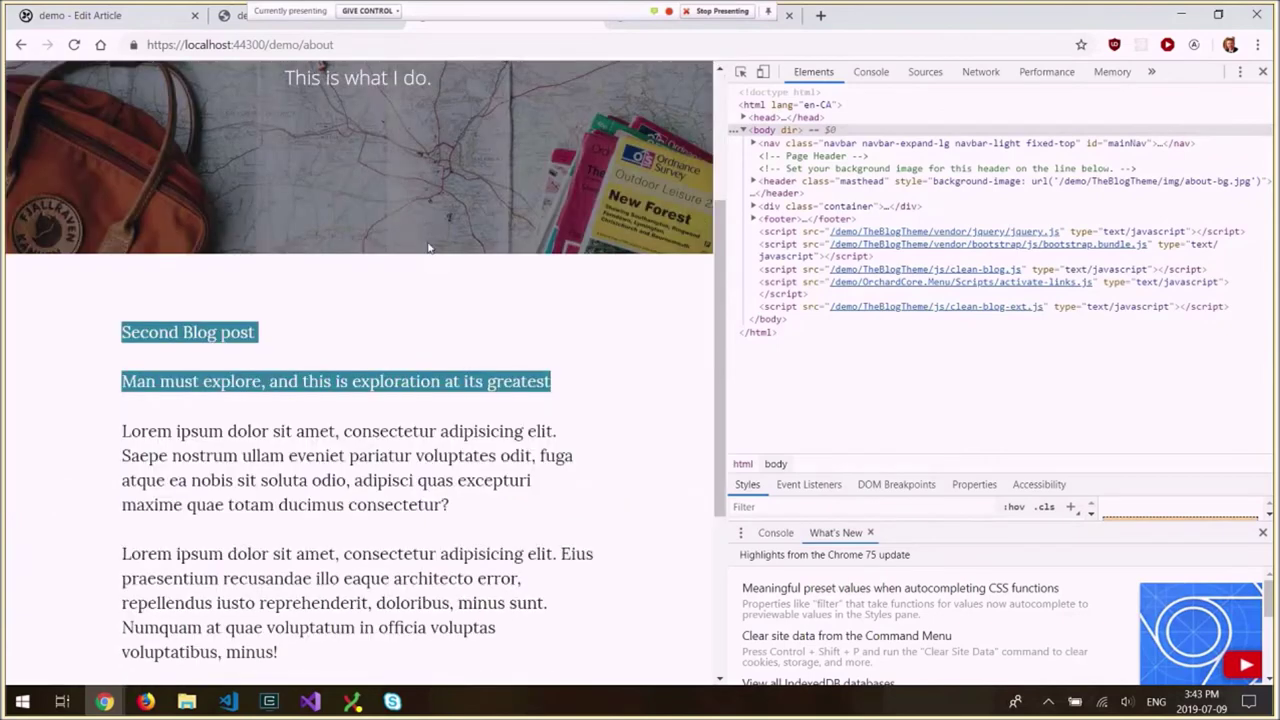
{"action": "left_click", "coordinate": [497, 314]}
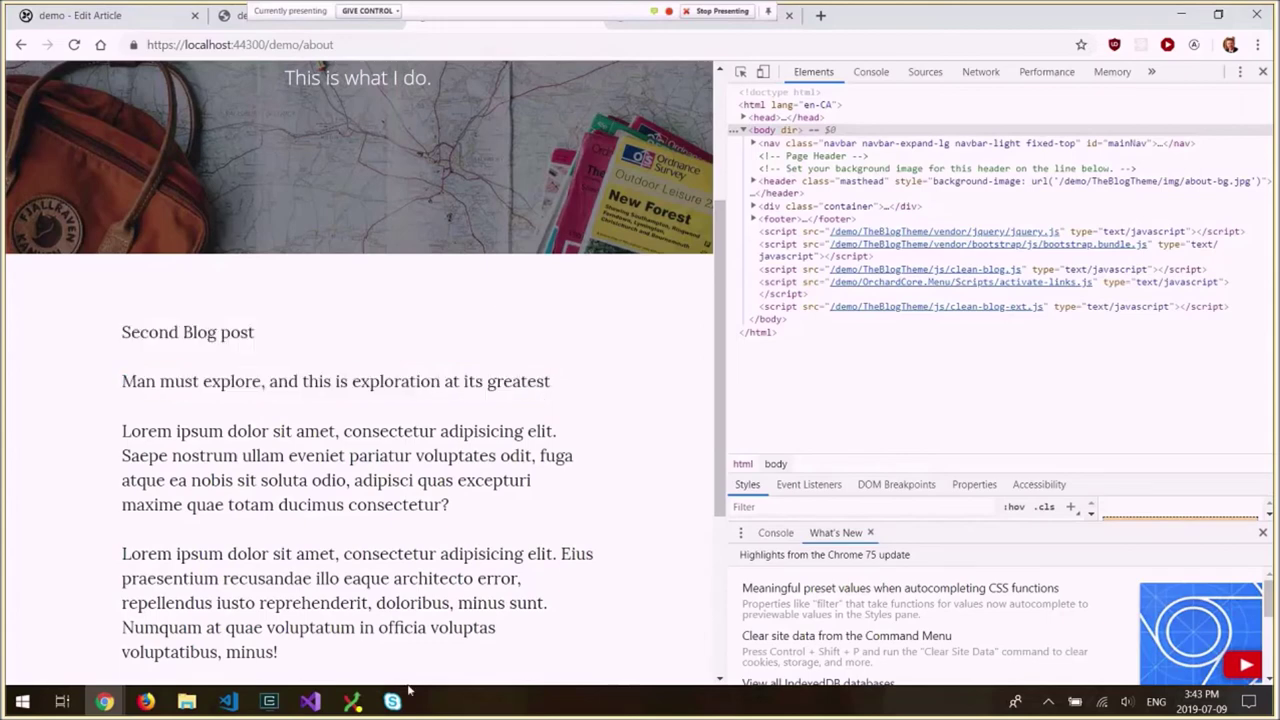
Step: Switch to Visual Studio and open TheBlogTheme's Content-Article.liquid view from the solution
{"action": "left_click", "coordinate": [310, 701]}
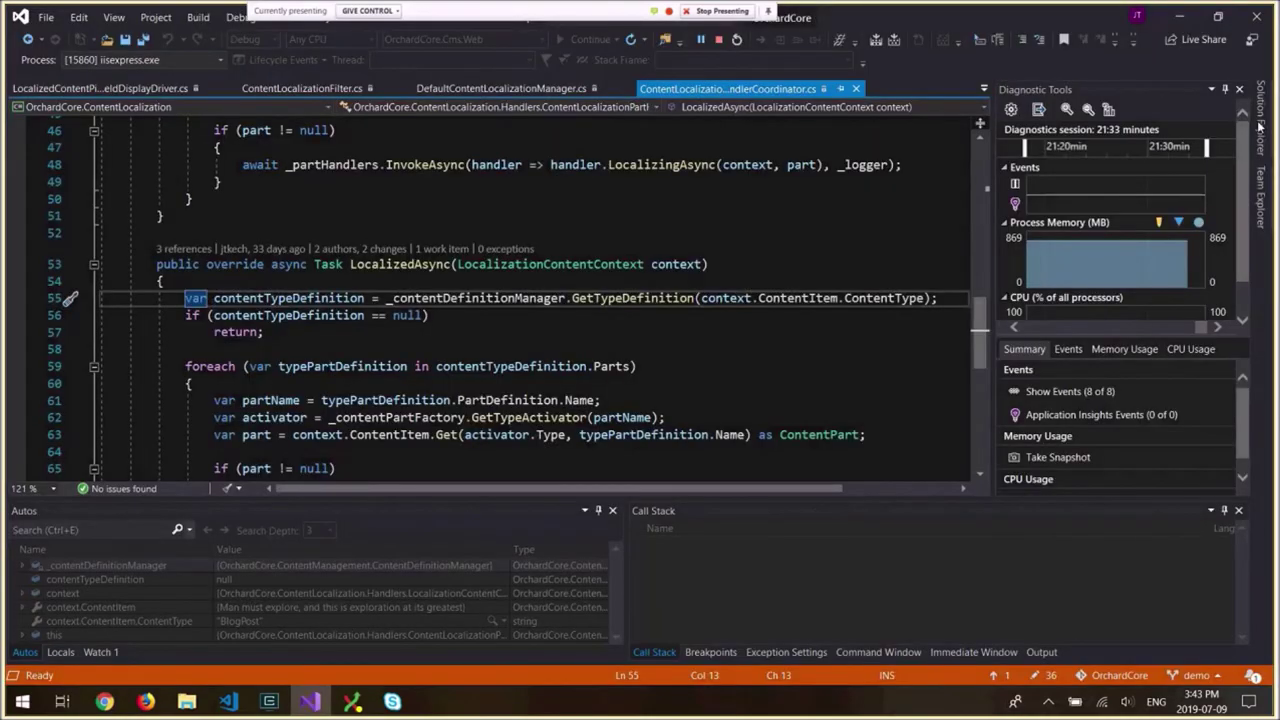
{"action": "left_click", "coordinate": [1259, 126]}
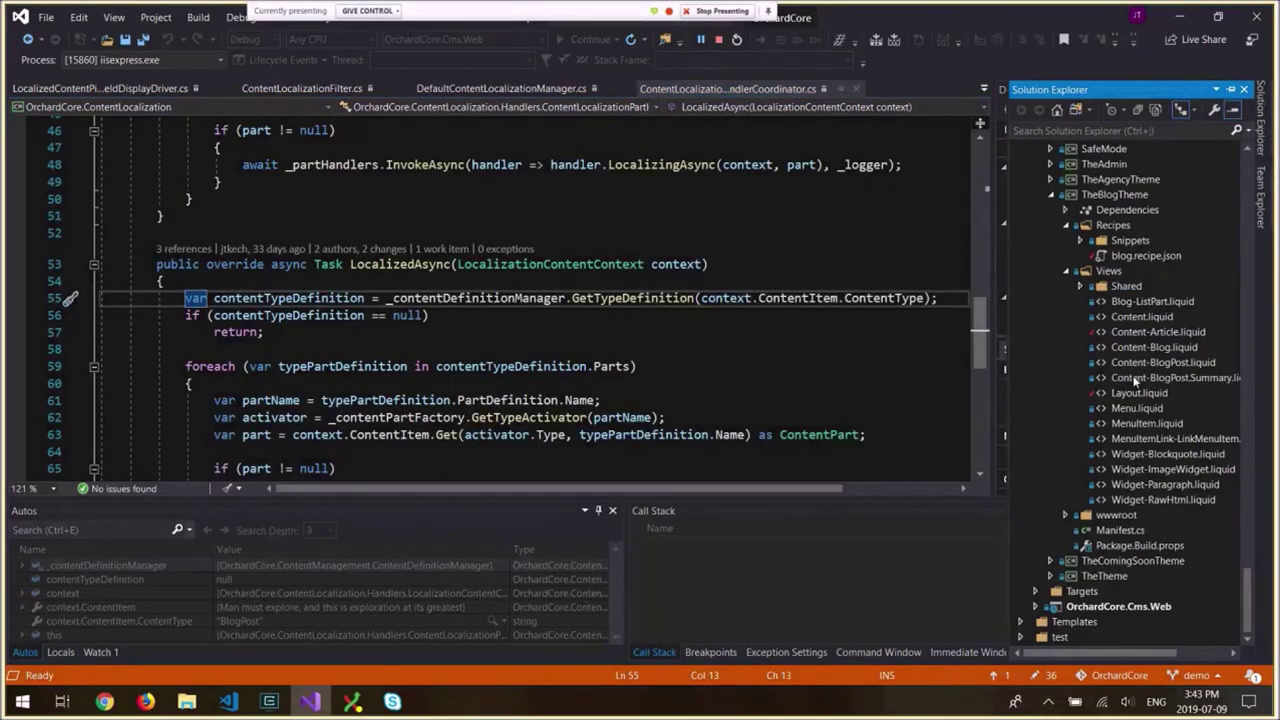
{"action": "left_click", "coordinate": [1150, 331]}
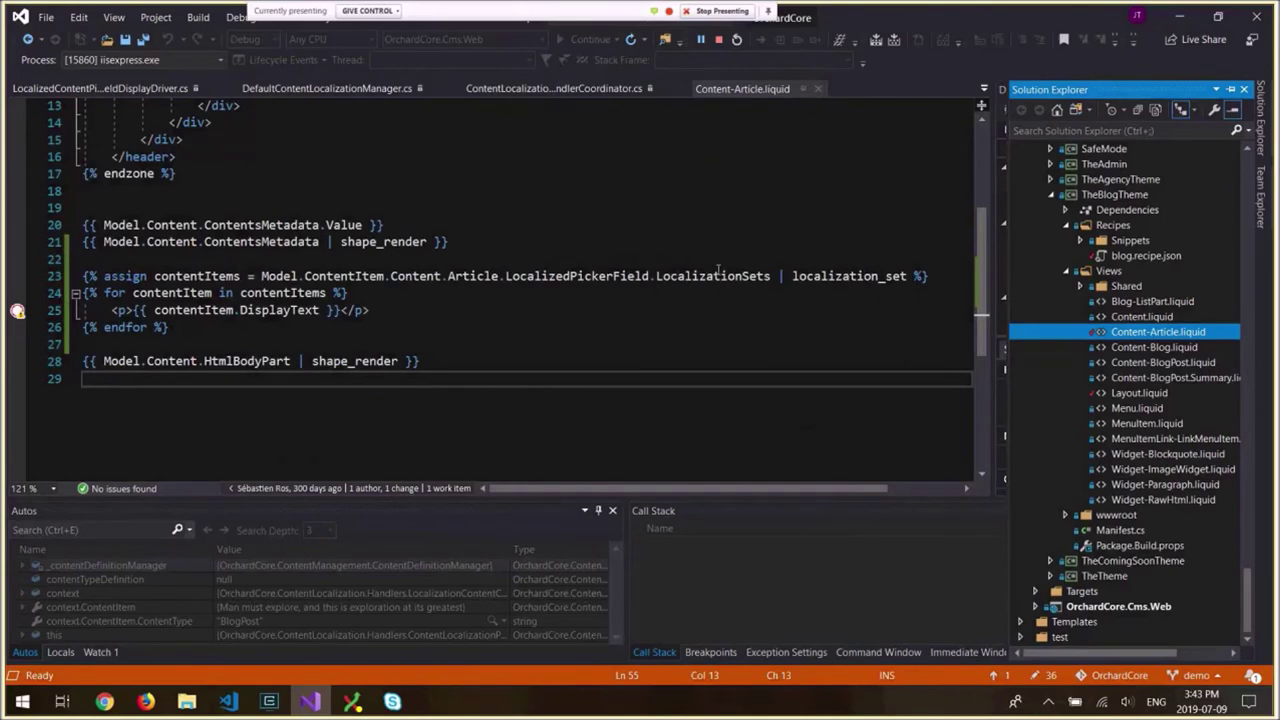
Step: Highlight the Model.ContentItem.Content.Article.LocalizedPickerField.LocalizationSets expression in the contentItems assignment on line 23
{"action": "left_click", "coordinate": [773, 275]}
{"action": "key", "text": "ctrl+shift+Left"}
{"action": "key", "text": "ctrl+shift+Left"}
{"action": "key", "text": "ctrl+shift+Left"}
{"action": "key", "text": "ctrl+shift+Left"}
{"action": "key", "text": "ctrl+shift+Left"}
{"action": "key", "text": "ctrl+shift+Left"}
{"action": "key", "text": "ctrl+shift+Left"}
{"action": "key", "text": "ctrl+shift+Left"}
{"action": "key", "text": "ctrl+shift+Left"}
{"action": "key", "text": "ctrl+shift+Left"}
{"action": "key", "text": "ctrl+shift+Left"}
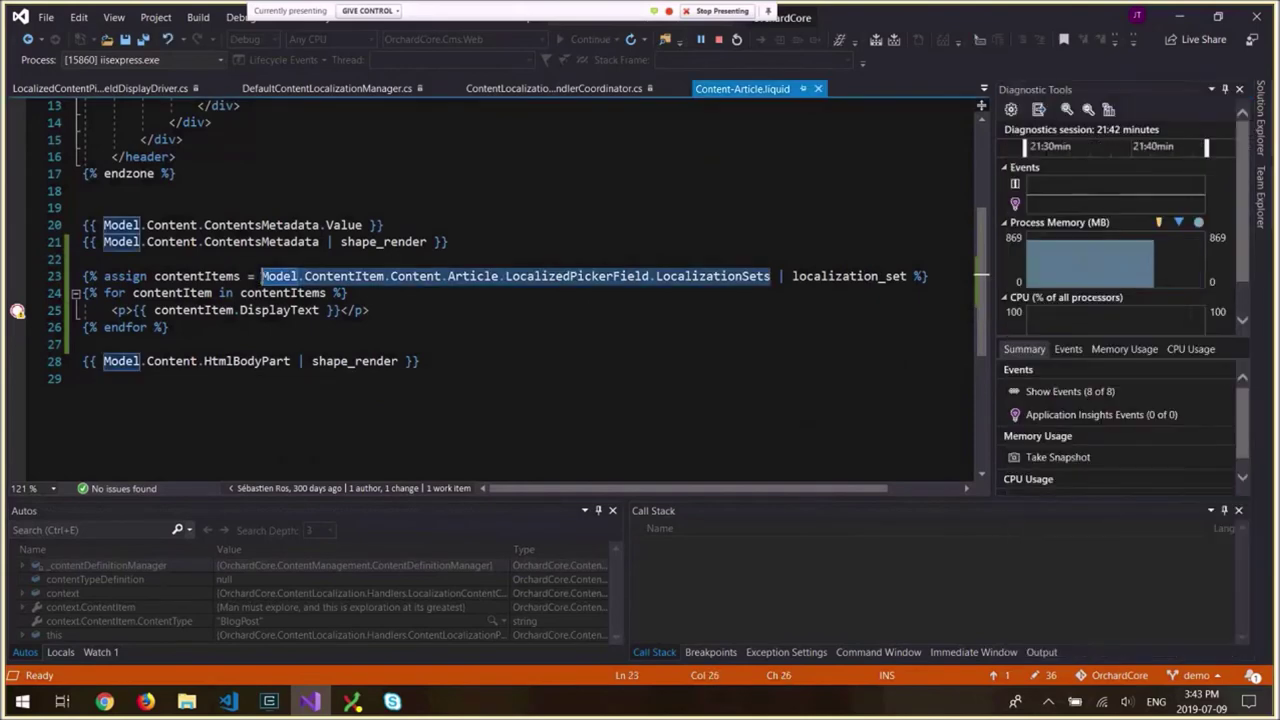
Step: Highlight the localization_set filter, and then the loop's paragraph line that outputs contentItem.DisplayText
{"action": "double_click", "coordinate": [846, 276]}
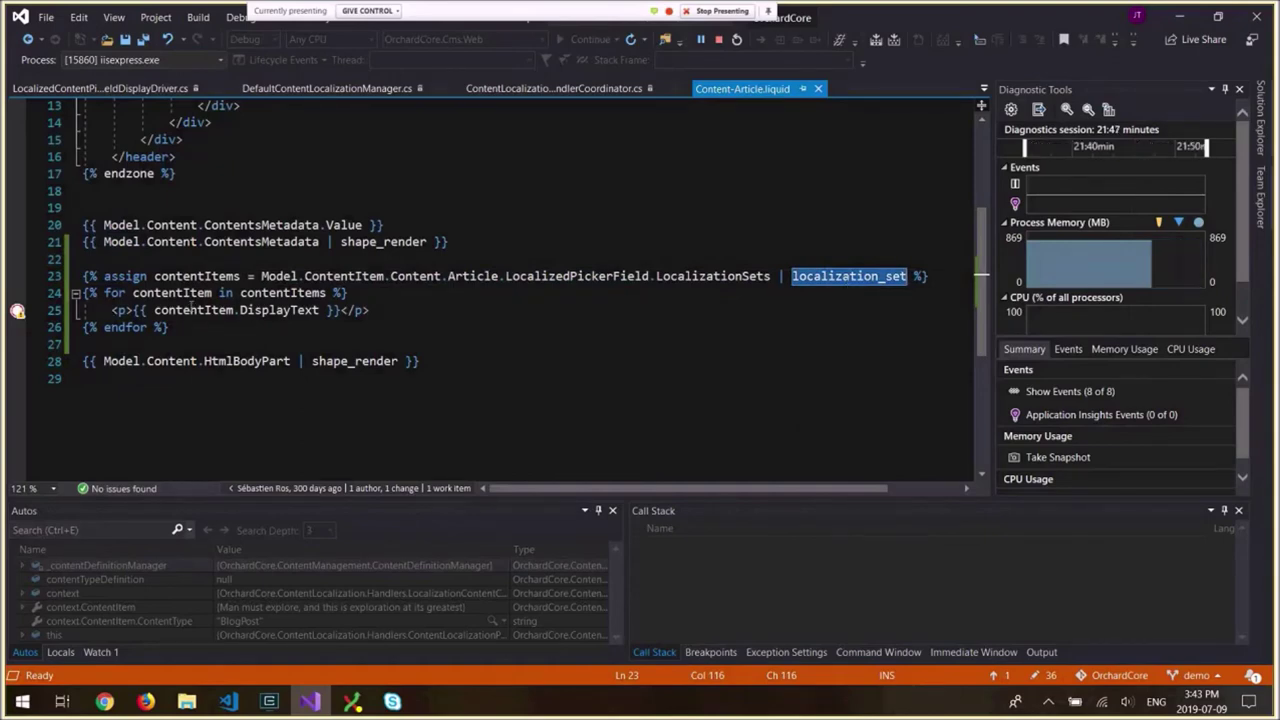
{"action": "left_click_drag", "start_coordinate": [319, 310], "coordinate": [233, 310]}
{"action": "left_click_drag", "start_coordinate": [369, 310], "coordinate": [111, 310]}
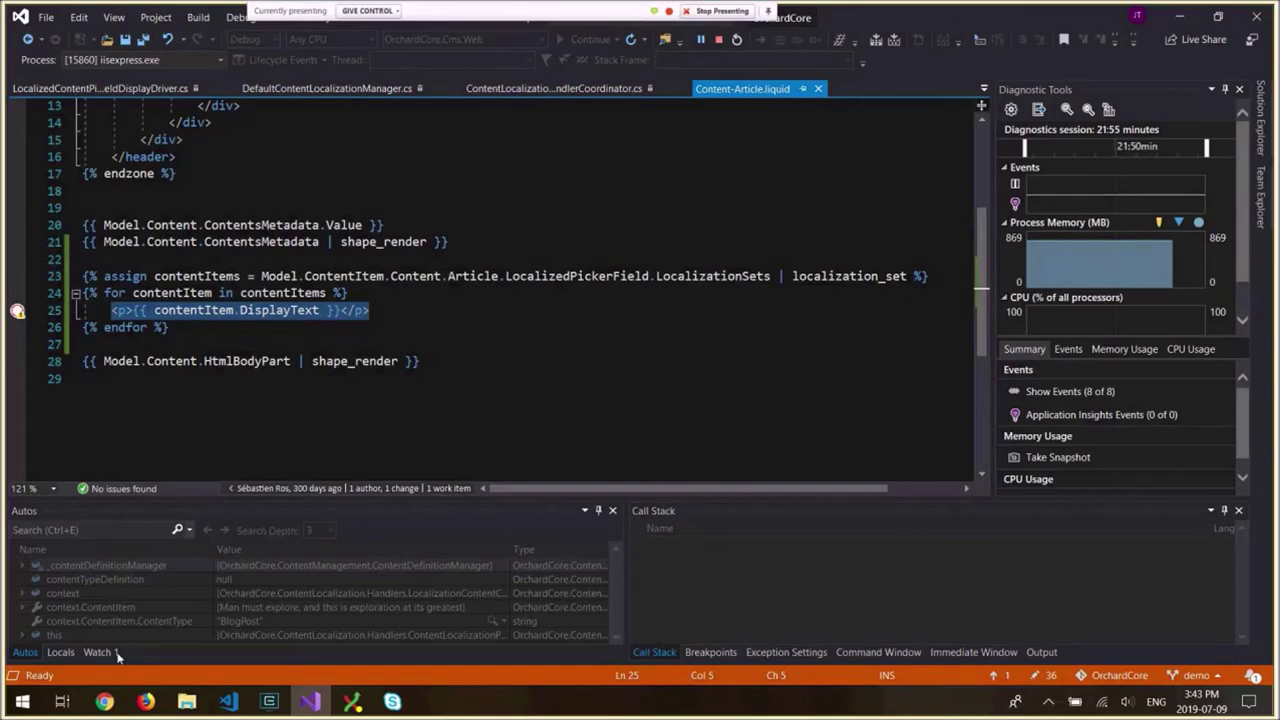
Step: Switch back to the demo About page in Chrome and highlight the two post titles above the body text
{"action": "left_click", "coordinate": [104, 701]}
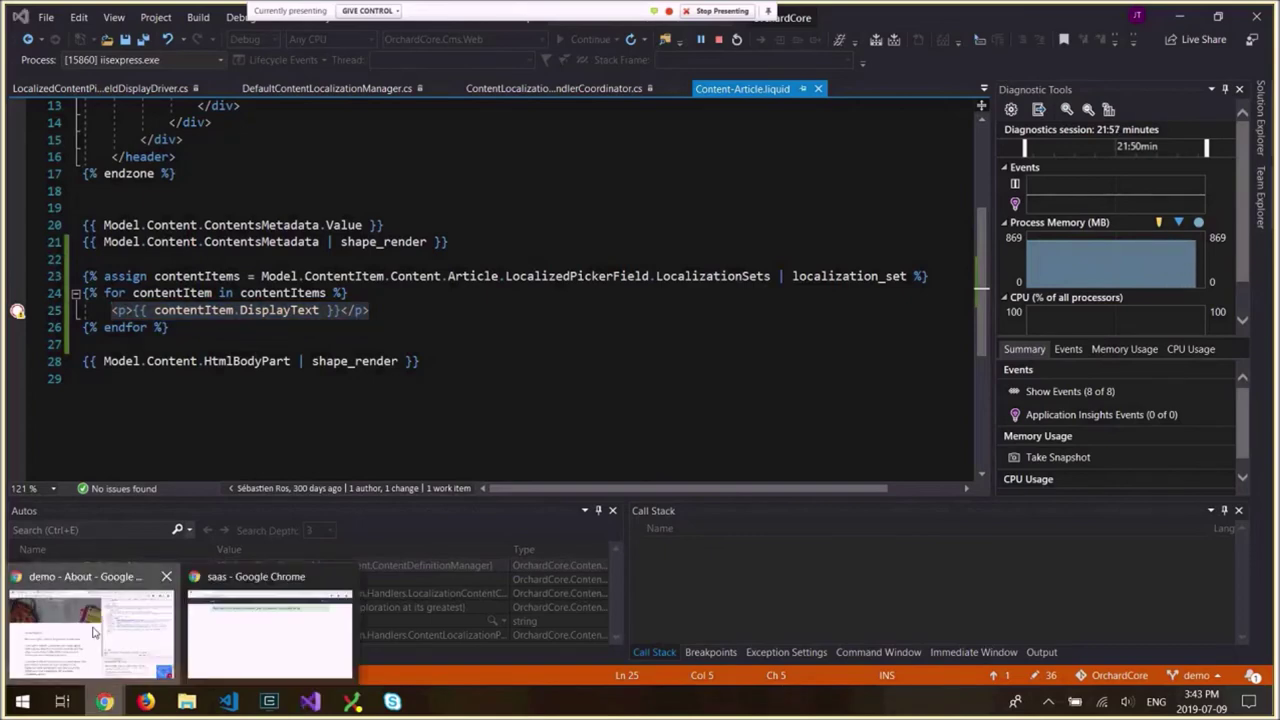
{"action": "left_click", "coordinate": [93, 631]}
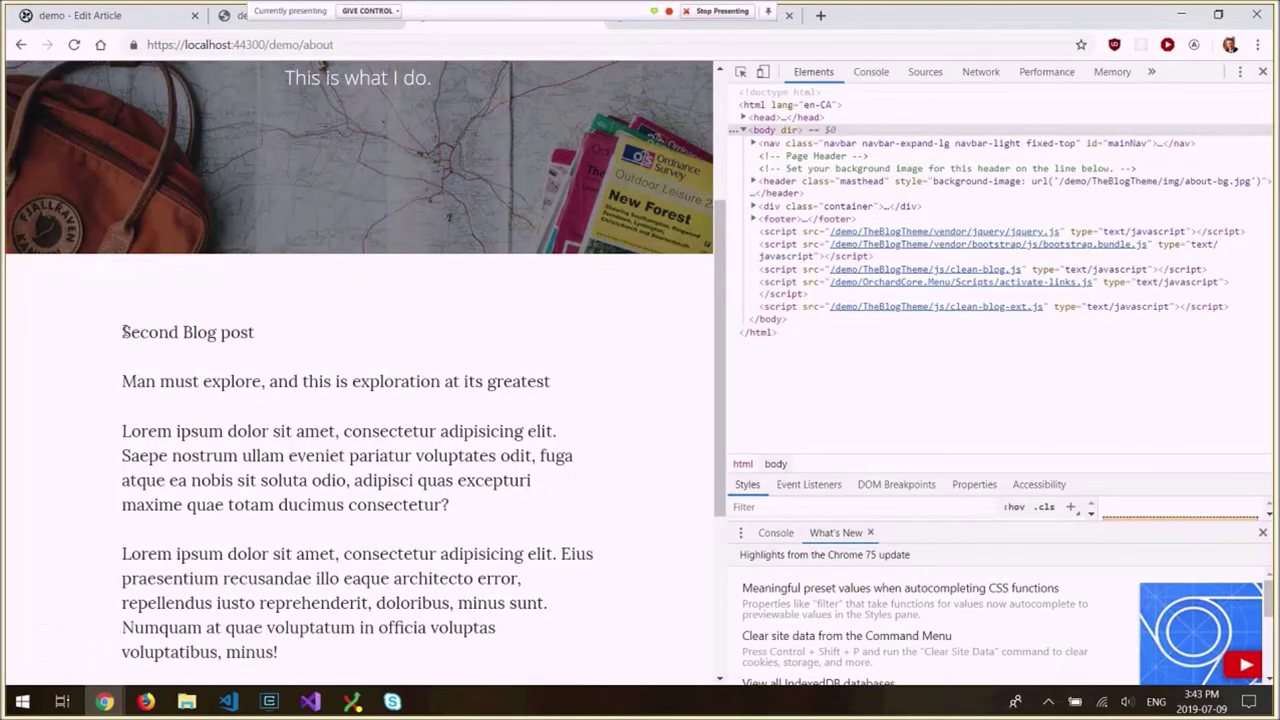
{"action": "left_click_drag", "start_coordinate": [122, 331], "coordinate": [552, 382]}
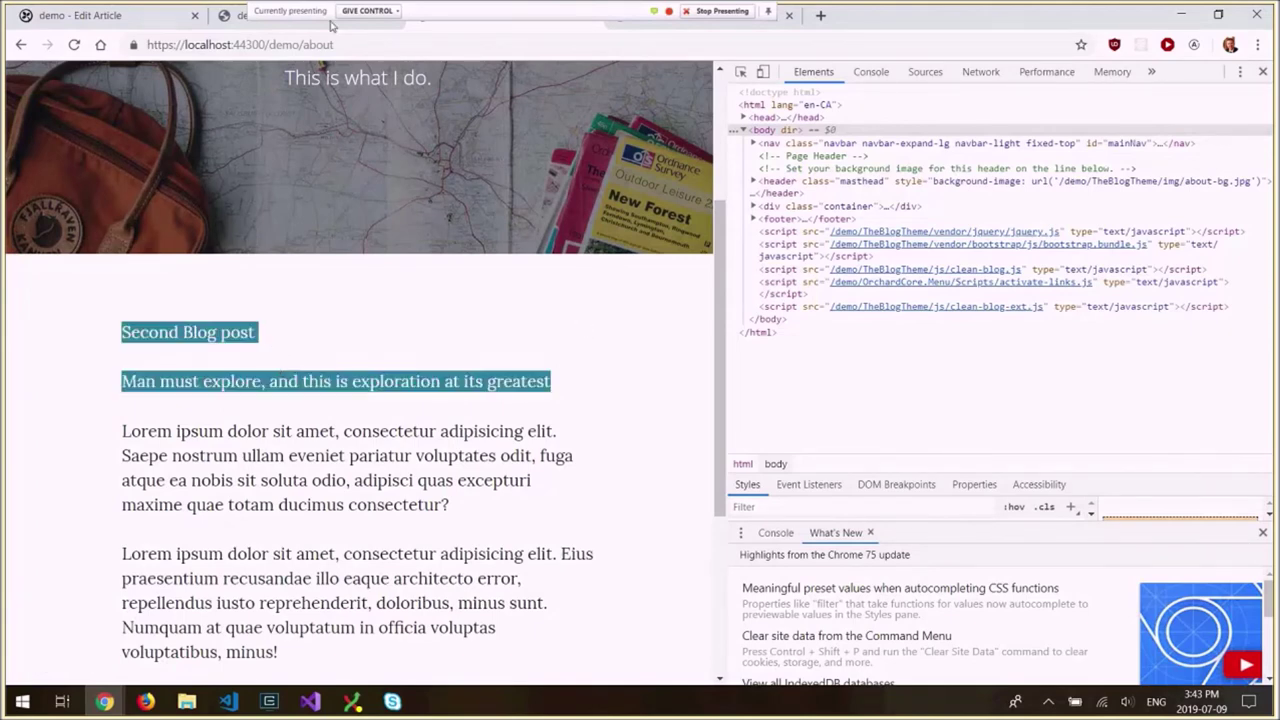
Step: Load demo/about with the query string ?culture=fr-CA and highlight the localized post title
{"action": "left_click", "coordinate": [414, 48]}
{"action": "type", "text": "?cul"}
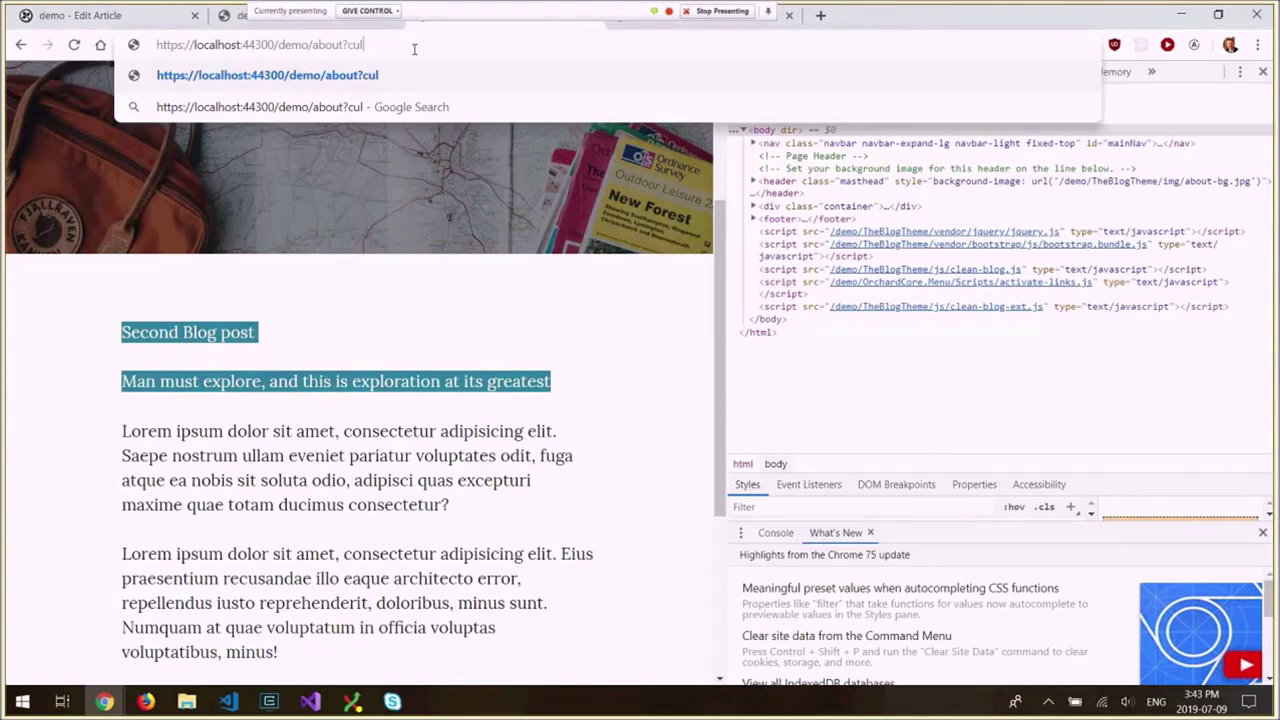
{"action": "type", "text": "ture=fr-CA"}
{"action": "key", "text": "Return"}
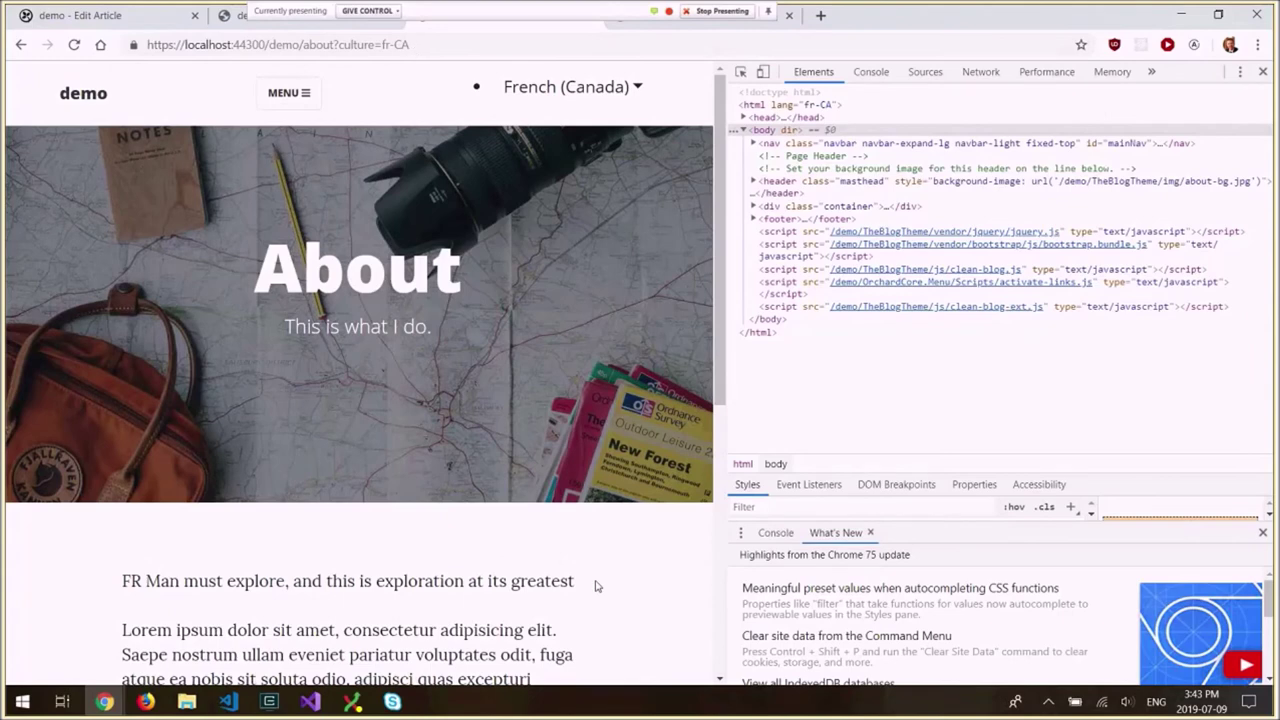
{"action": "left_click_drag", "start_coordinate": [596, 583], "coordinate": [16, 592]}
Step: Change the URL's culture parameter to en-CA and reload the About page
{"action": "double_click", "coordinate": [386, 45]}
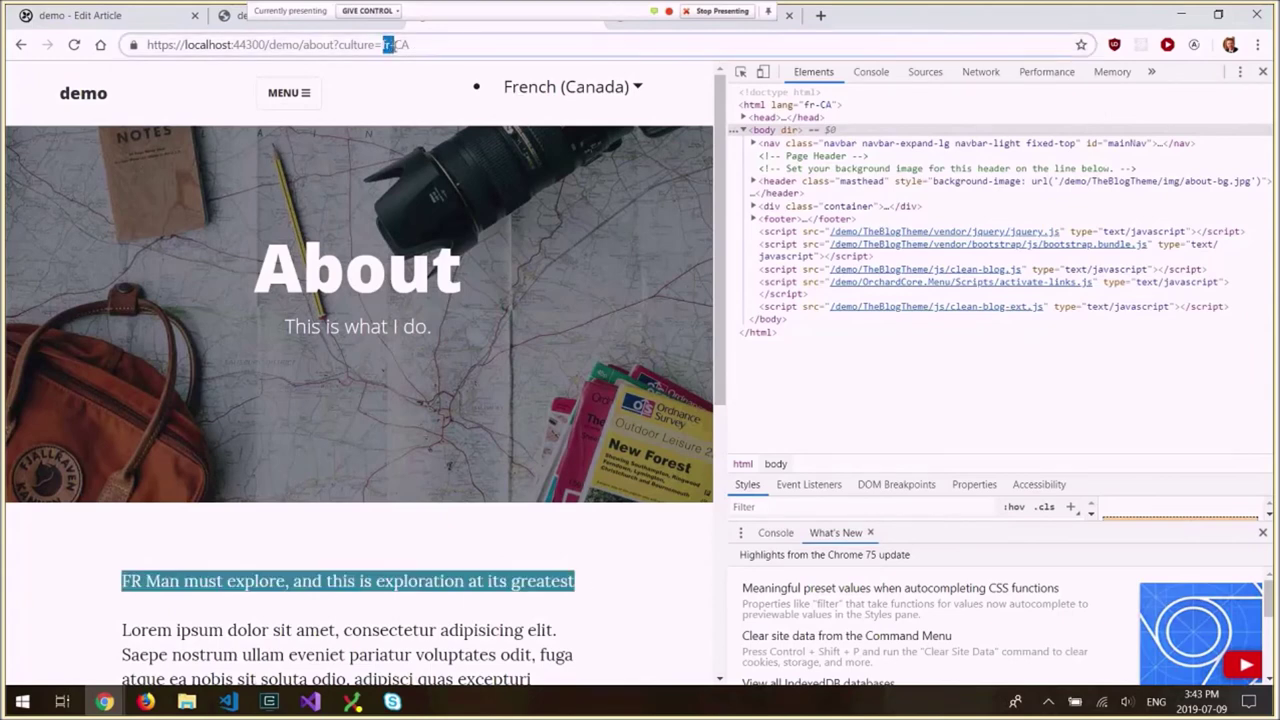
{"action": "type", "text": "en"}
{"action": "key", "text": "Return"}
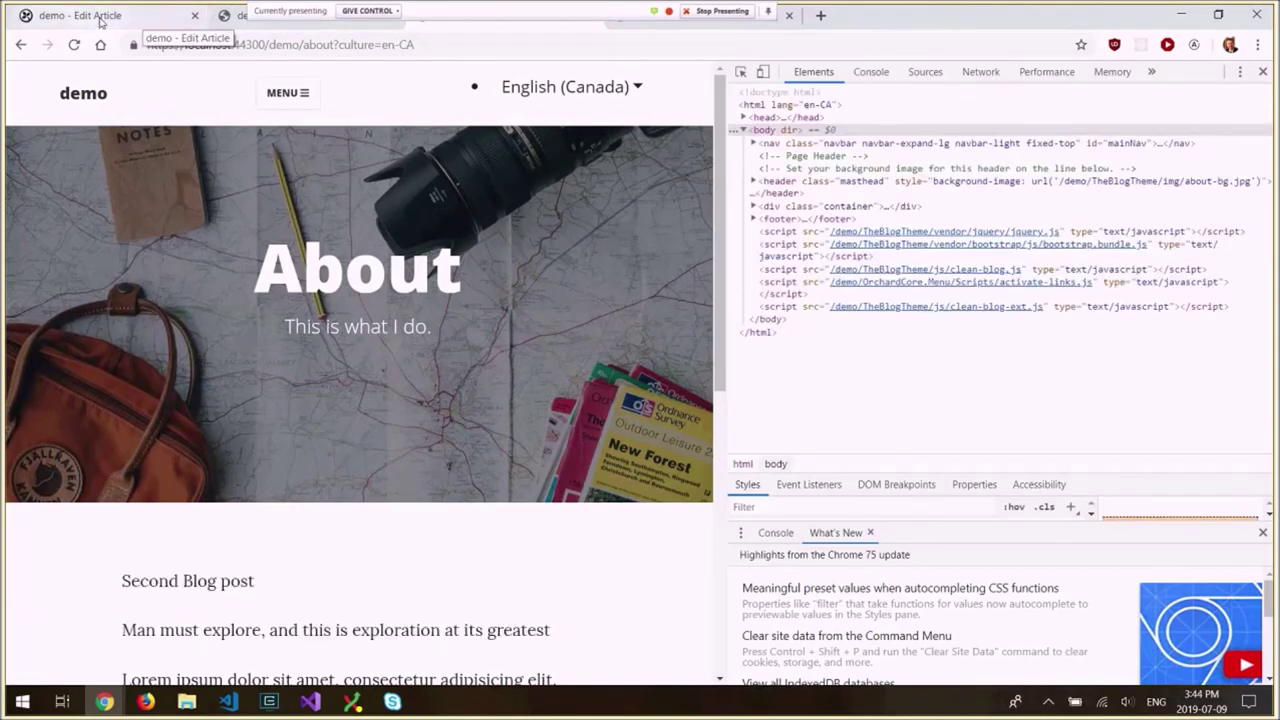
Step: Return to the demo admin site, list the content items and open the FR Blog to see its posts
{"action": "left_click", "coordinate": [100, 18]}
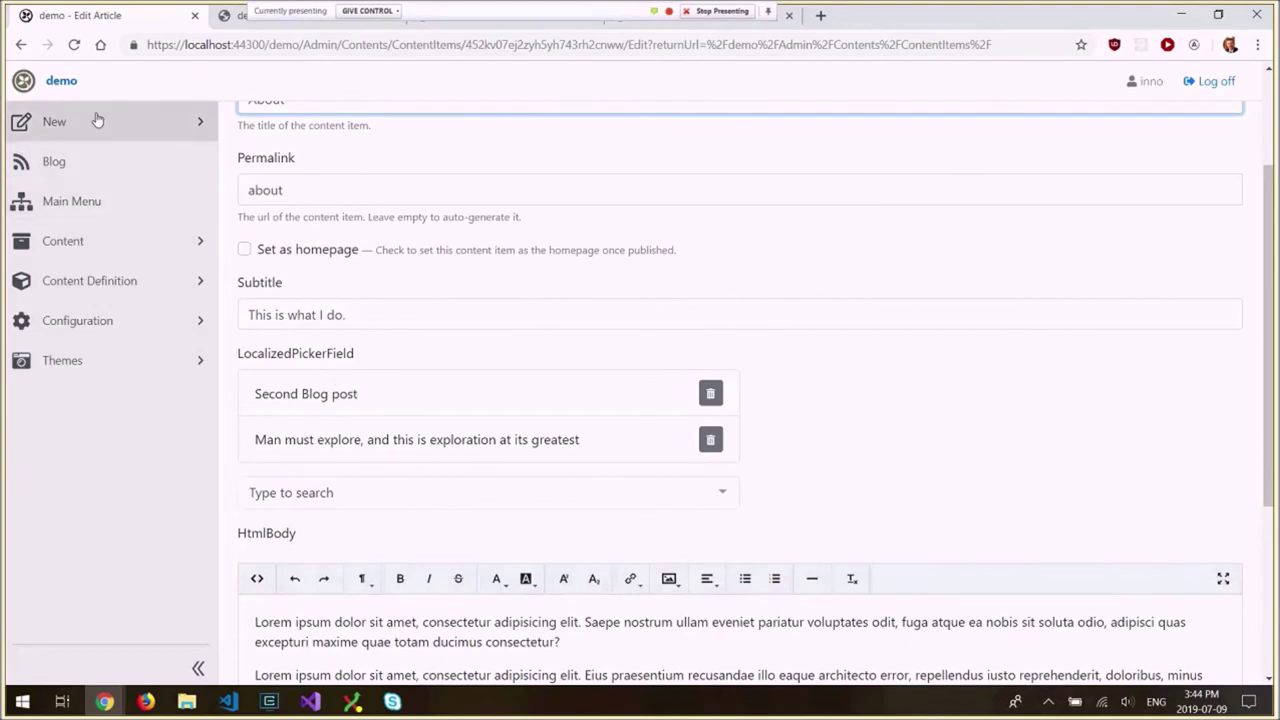
{"action": "left_click", "coordinate": [78, 248]}
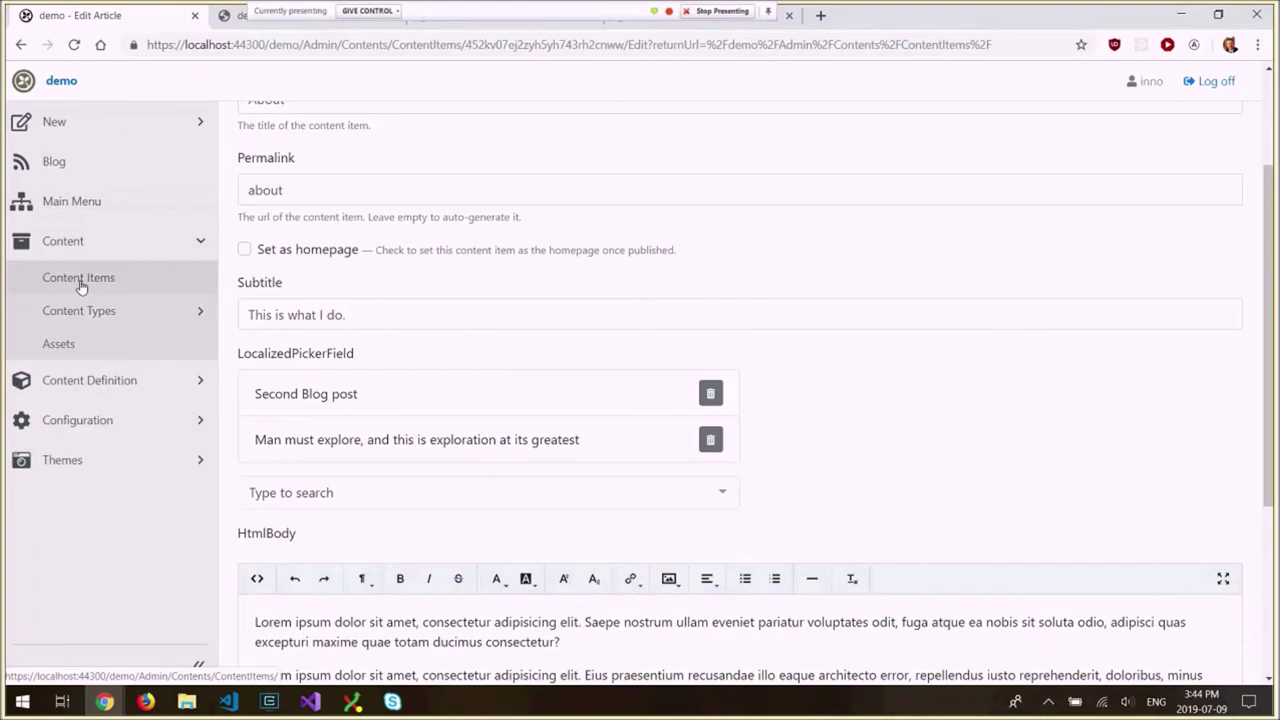
{"action": "left_click", "coordinate": [82, 287]}
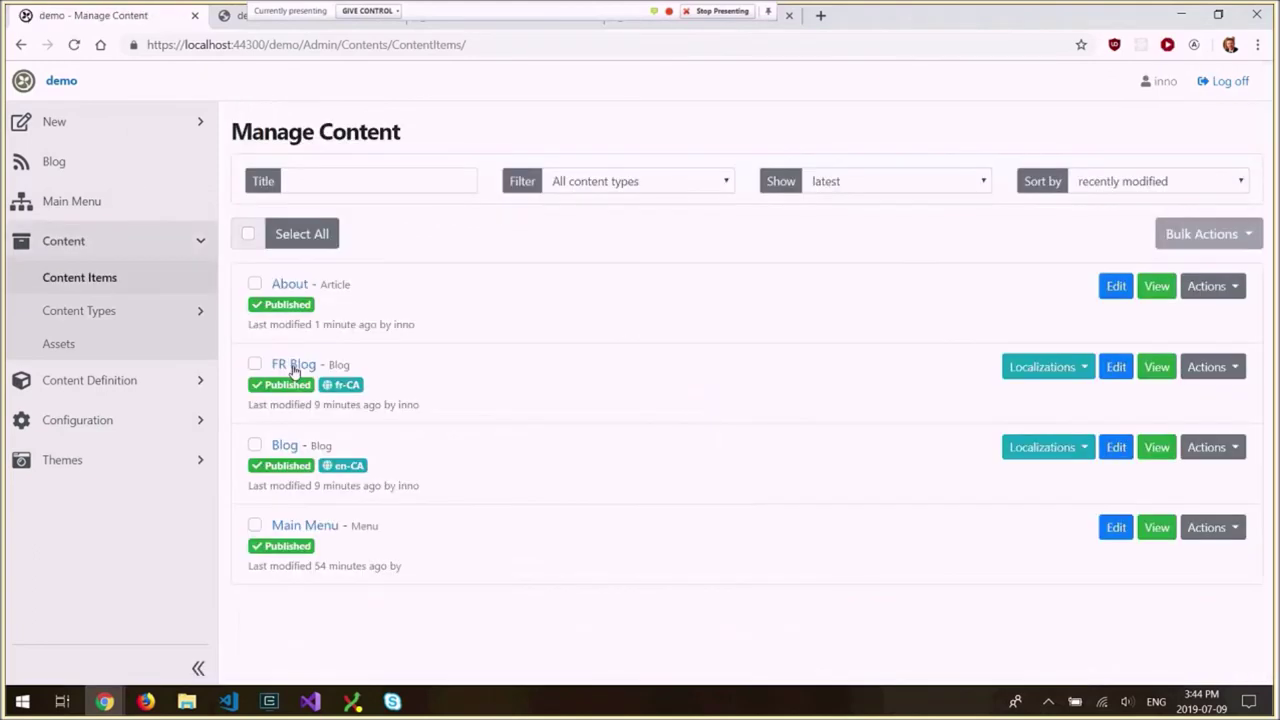
{"action": "left_click", "coordinate": [295, 368]}
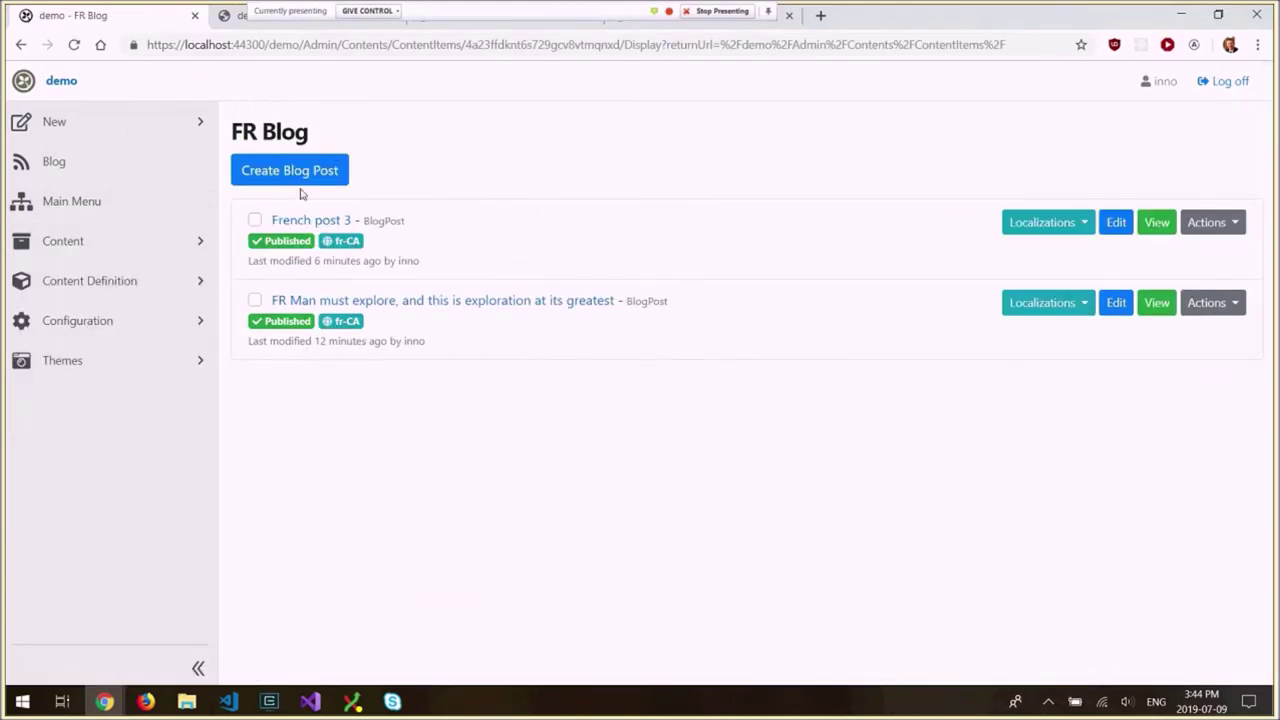
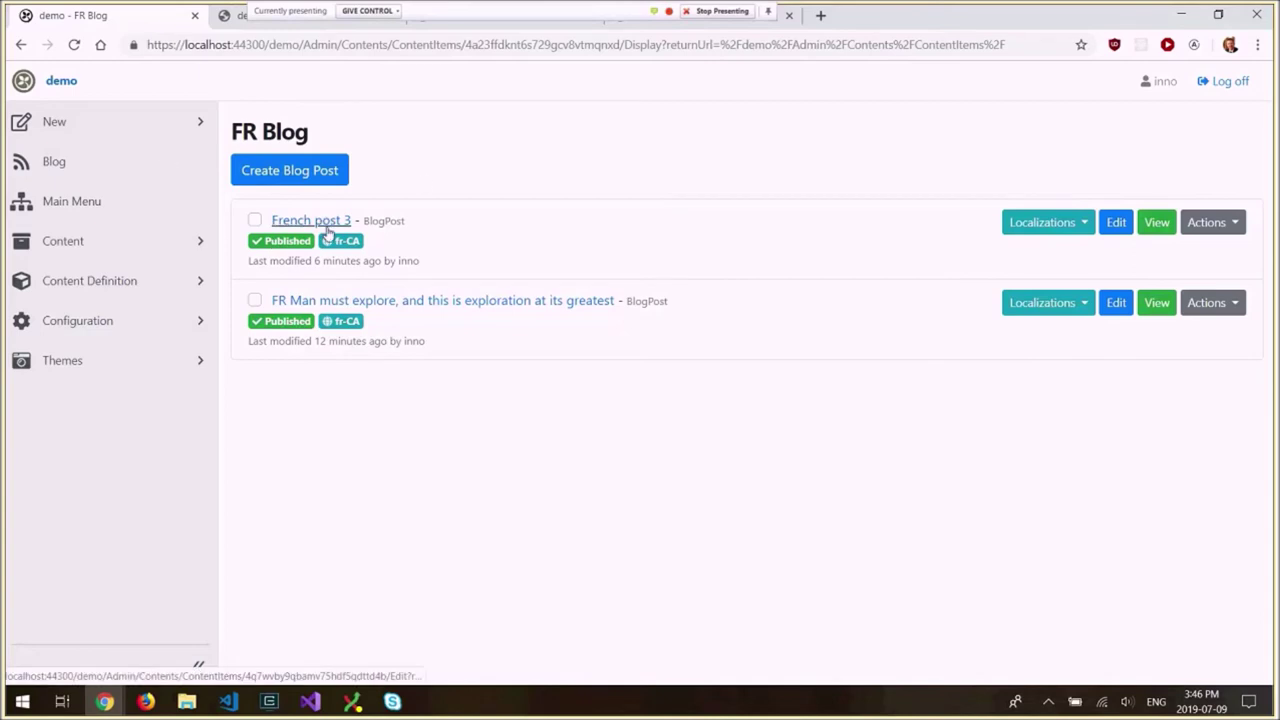
Step: Open the English Blog's post list and create a French (Canada) localization of Second Blog post
{"action": "left_click", "coordinate": [60, 160]}
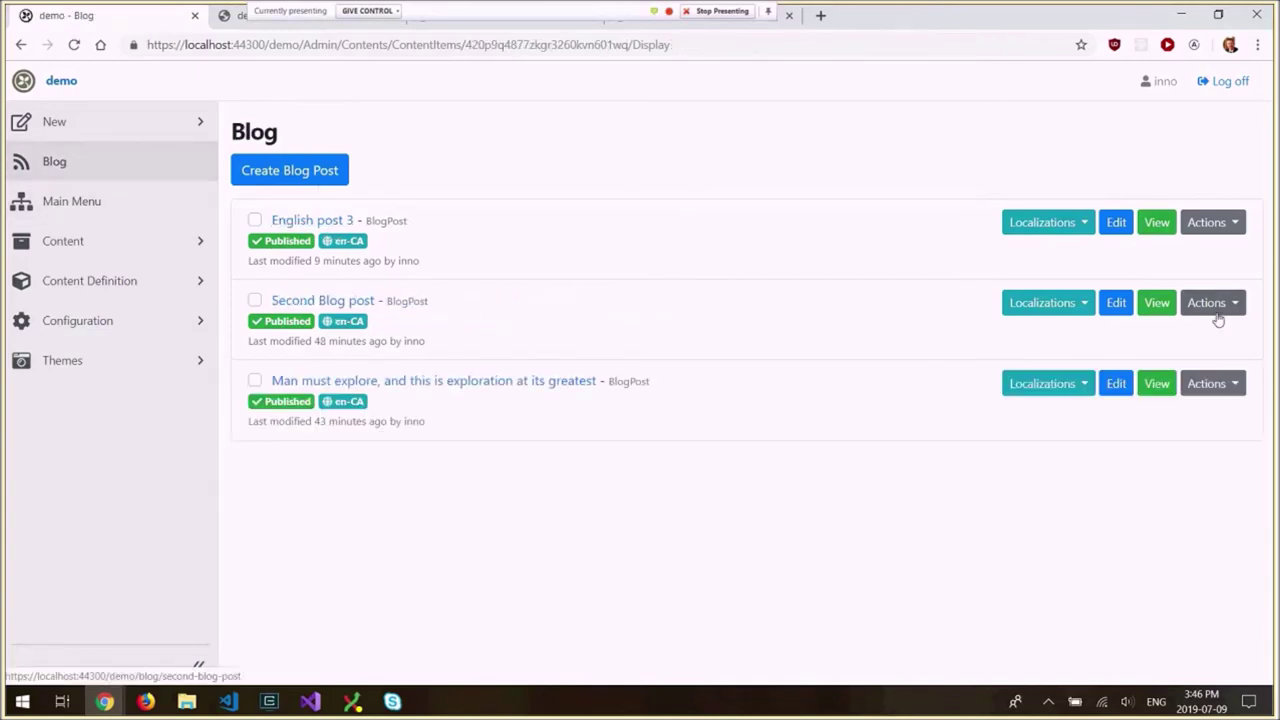
{"action": "left_click", "coordinate": [1045, 303]}
{"action": "left_click", "coordinate": [1027, 338]}
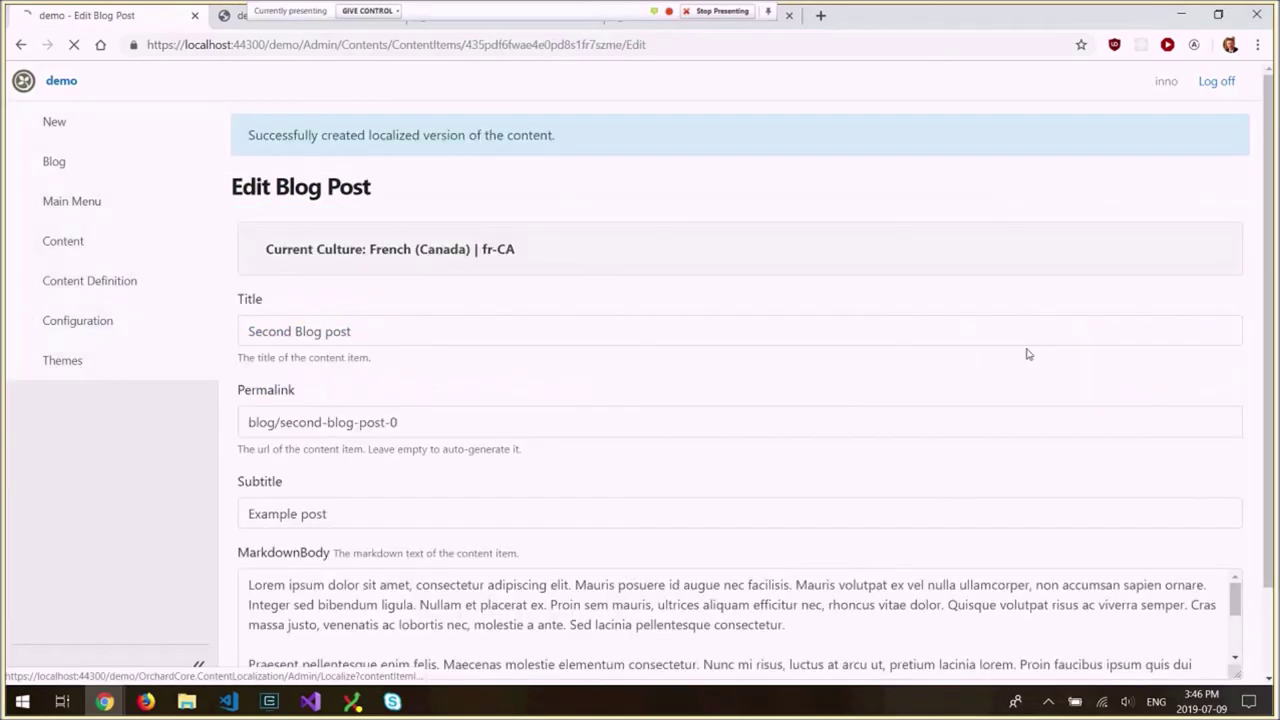
Step: Title the French version "FR Second Blog post" and publish it
{"action": "scroll", "coordinate": [271, 180], "scroll_direction": "down", "scroll_amount": 3}
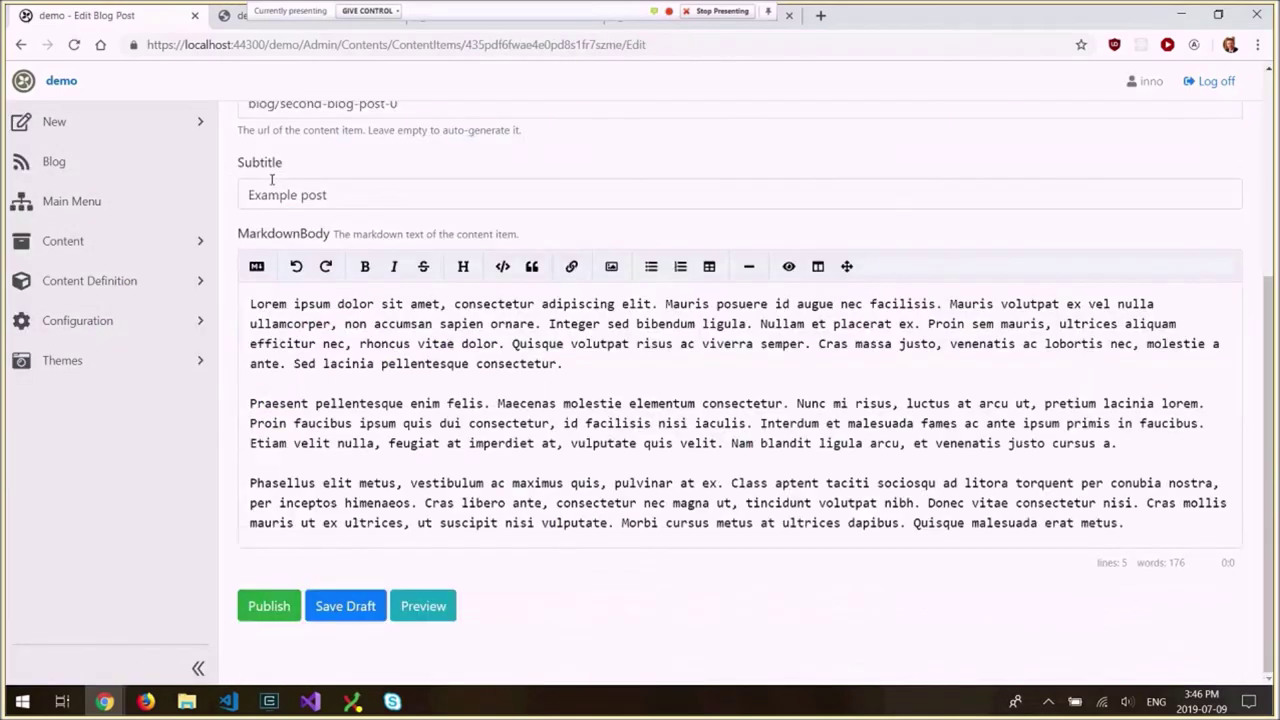
{"action": "scroll", "coordinate": [390, 345], "scroll_direction": "up", "scroll_amount": 2}
{"action": "type", "text": "FR Second Blog post"}
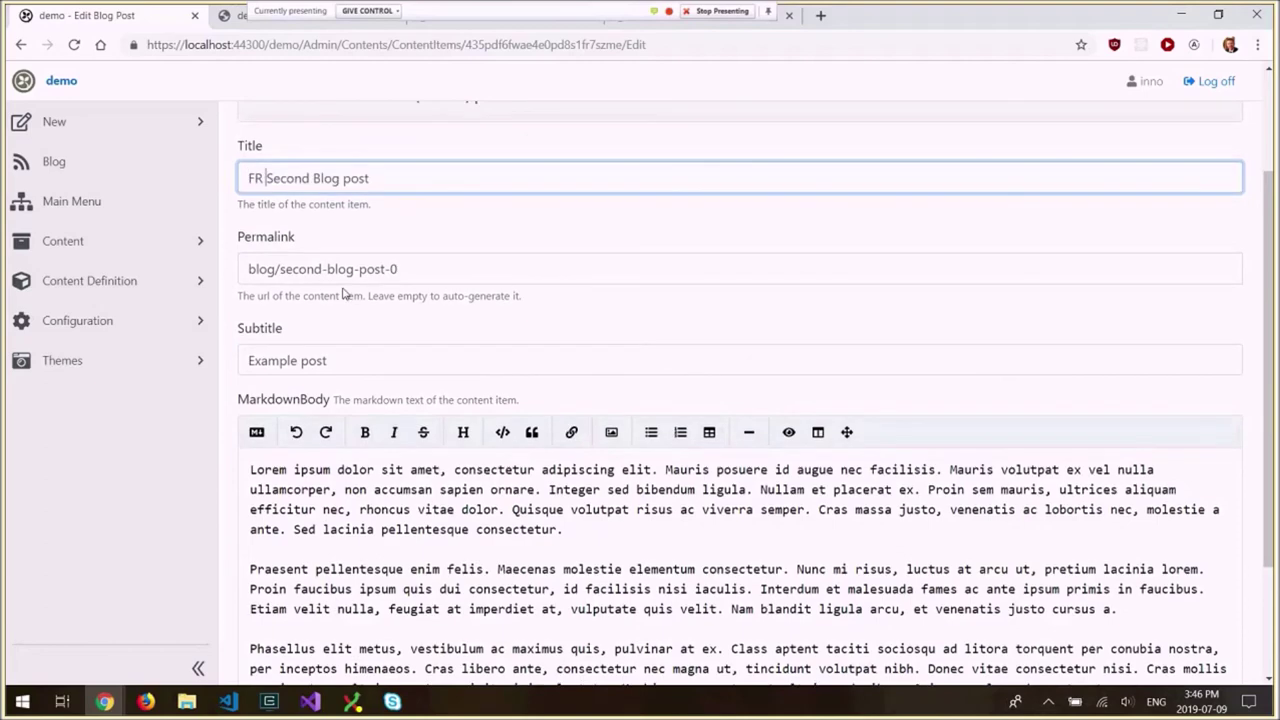
{"action": "scroll", "coordinate": [343, 293], "scroll_direction": "down", "scroll_amount": 1}
{"action": "key", "text": "Return"}
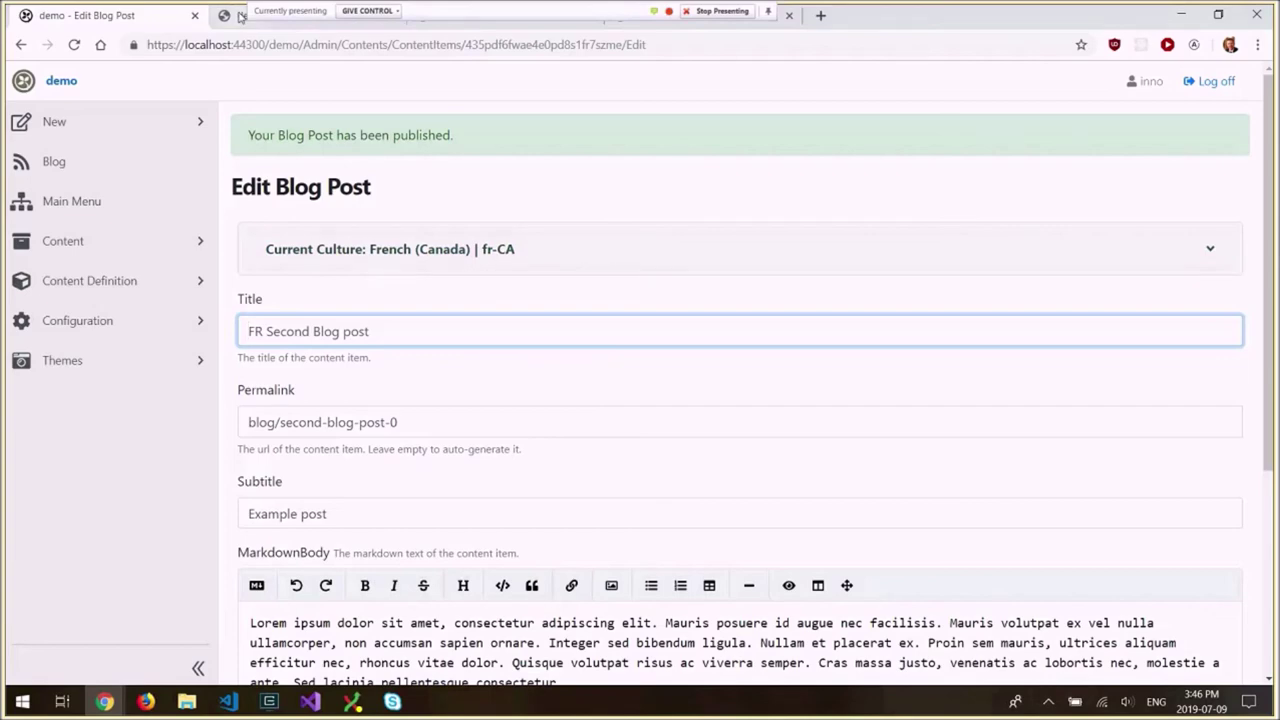
Step: Go back to the public About page, check its English post titles, and switch the site's culture to French (Canada)
{"action": "left_click", "coordinate": [240, 16]}
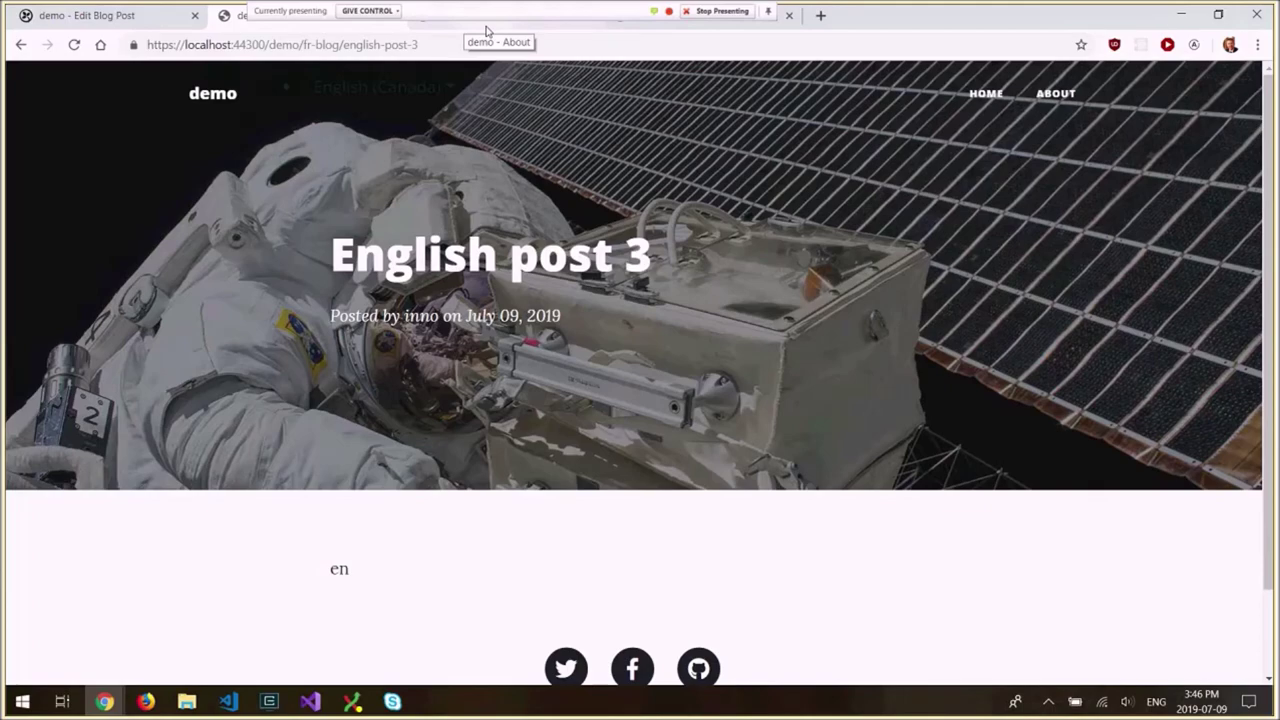
{"action": "left_click", "coordinate": [486, 28]}
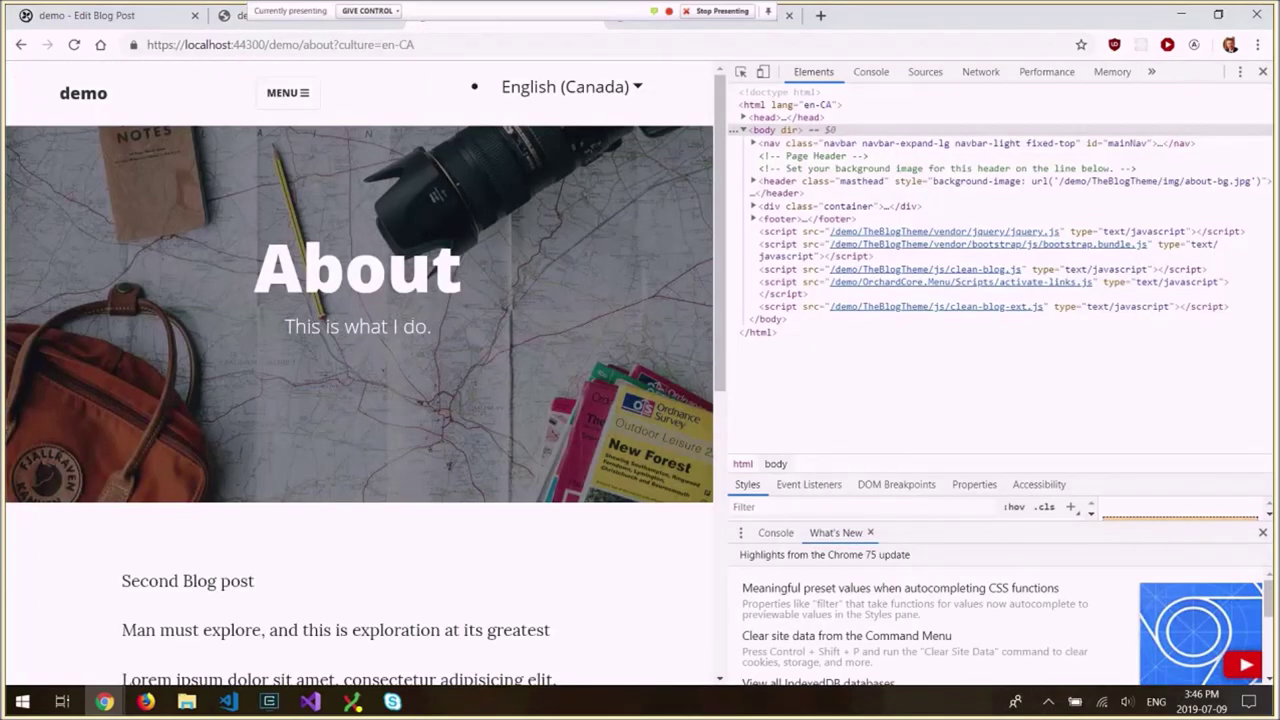
{"action": "scroll", "coordinate": [369, 456], "scroll_direction": "down", "scroll_amount": 3}
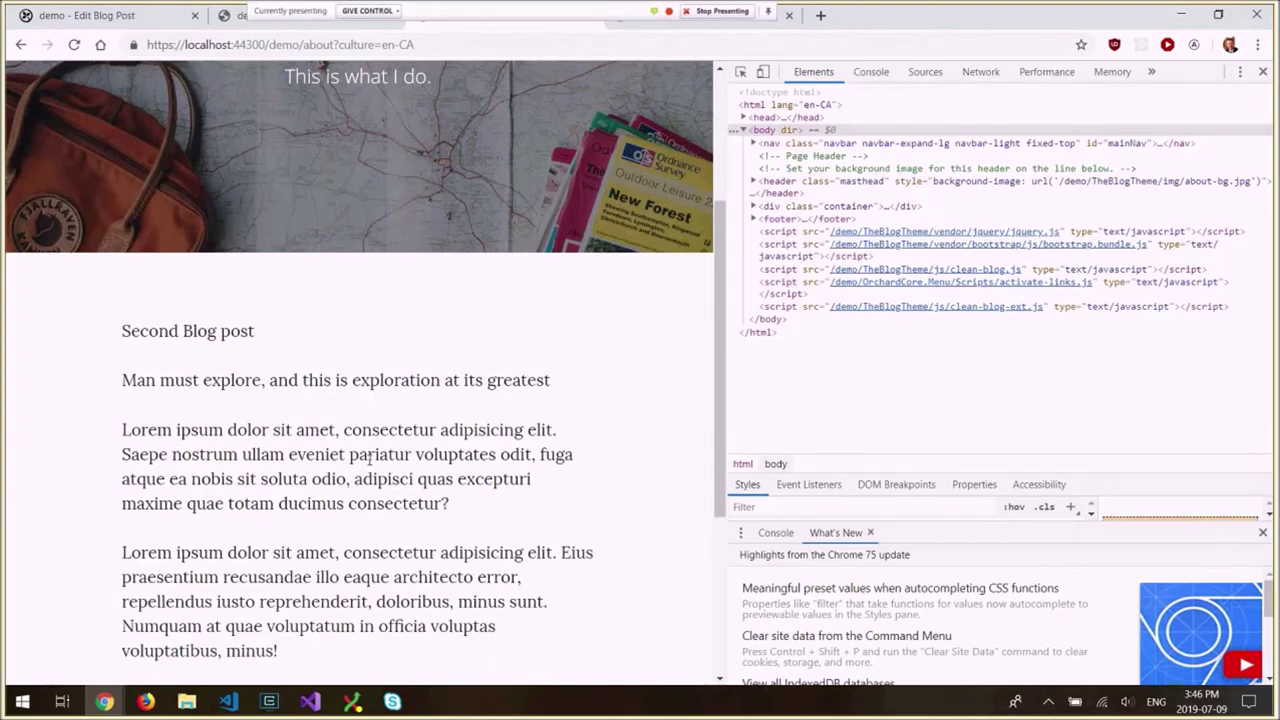
{"action": "scroll", "coordinate": [369, 456], "scroll_direction": "up", "scroll_amount": 3}
{"action": "left_click", "coordinate": [546, 92]}
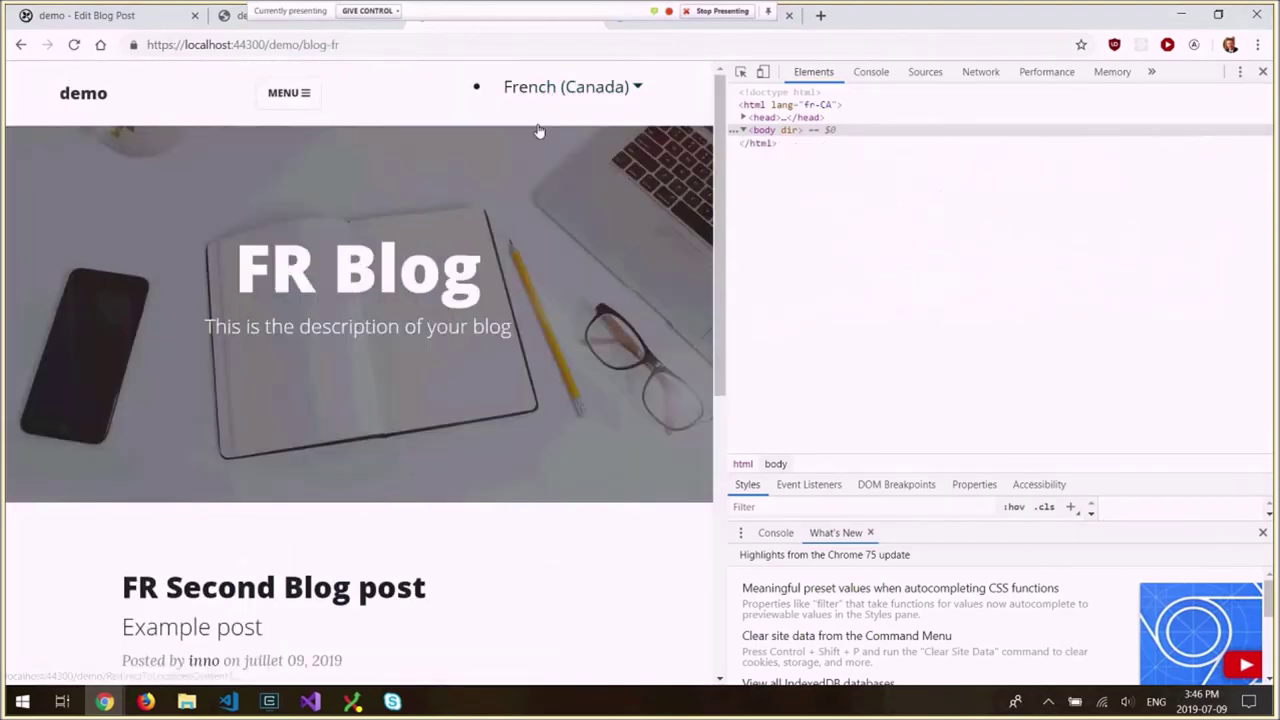
Step: Open demo/about under the French culture, highlight the two French post titles, and close the developer tools
{"action": "left_click_drag", "start_coordinate": [304, 45], "coordinate": [401, 54]}
{"action": "type", "text": "about"}
{"action": "key", "text": "Return"}
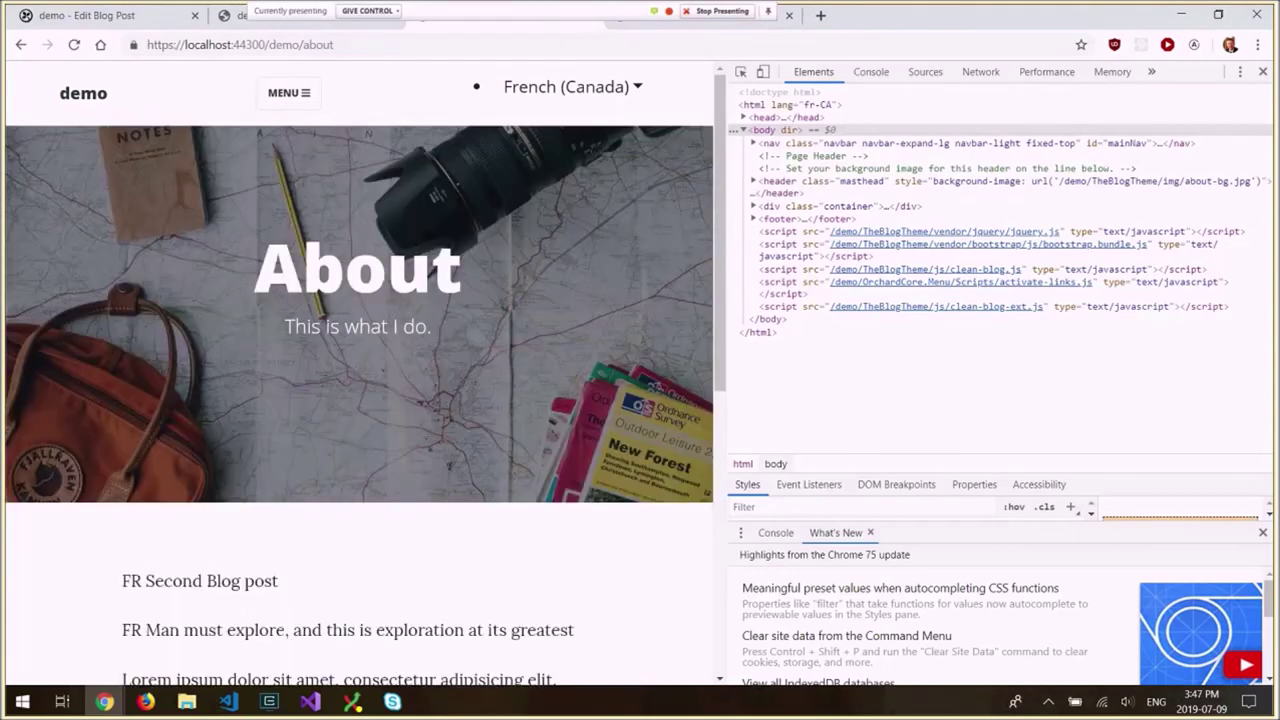
{"action": "scroll", "coordinate": [259, 535], "scroll_direction": "down", "scroll_amount": 1}
{"action": "left_click_drag", "start_coordinate": [259, 535], "coordinate": [617, 540]}
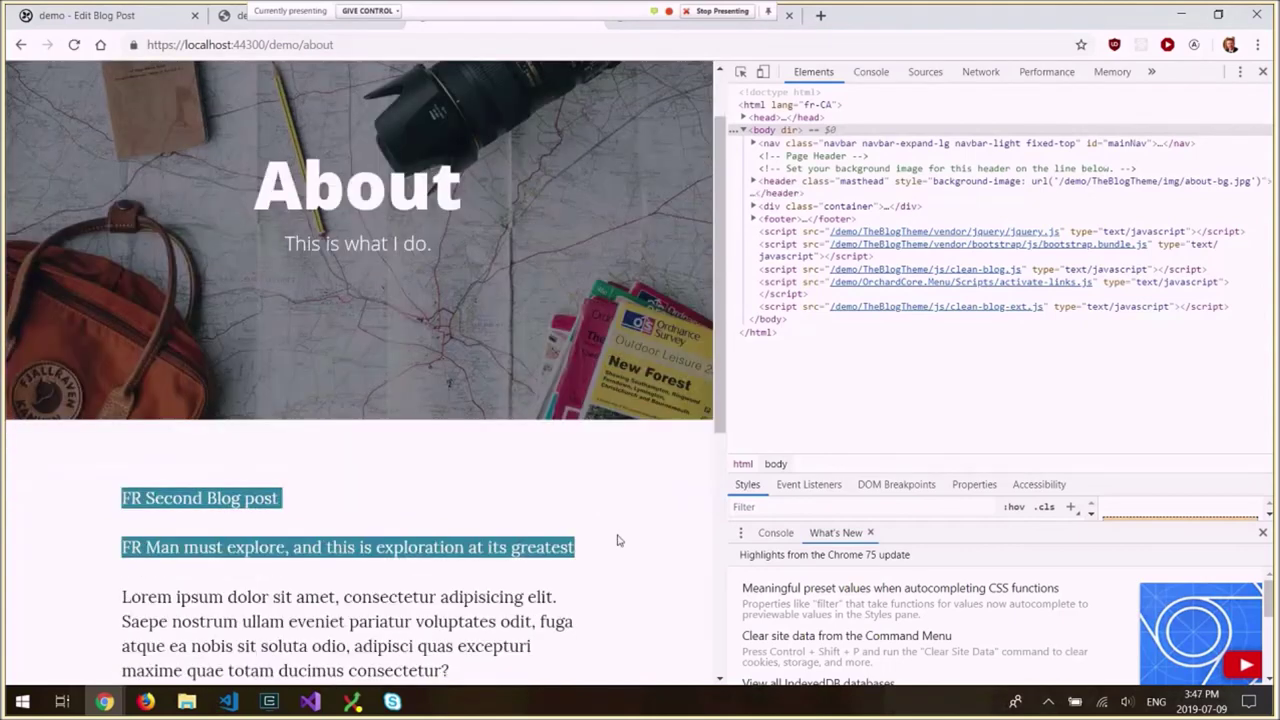
{"action": "left_click", "coordinate": [1263, 71]}
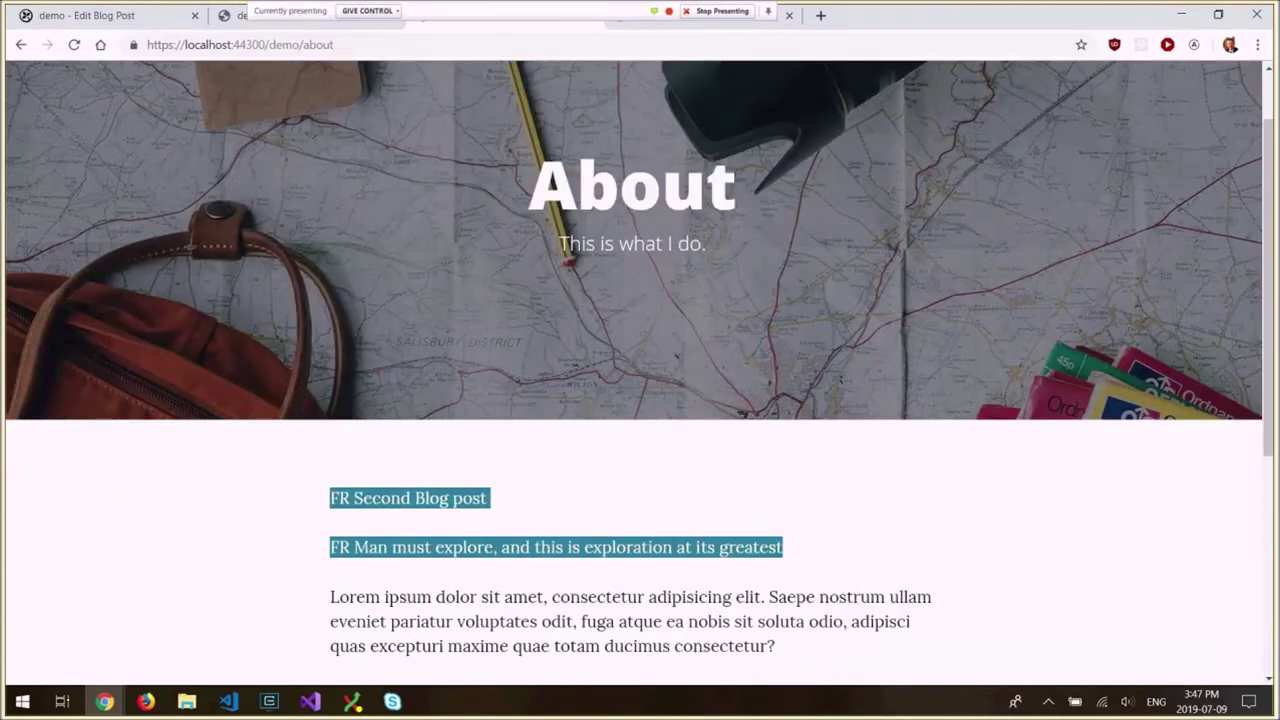
Step: Switch to the open Google Chrome window
{"action": "key", "text": "alt+Tab"}
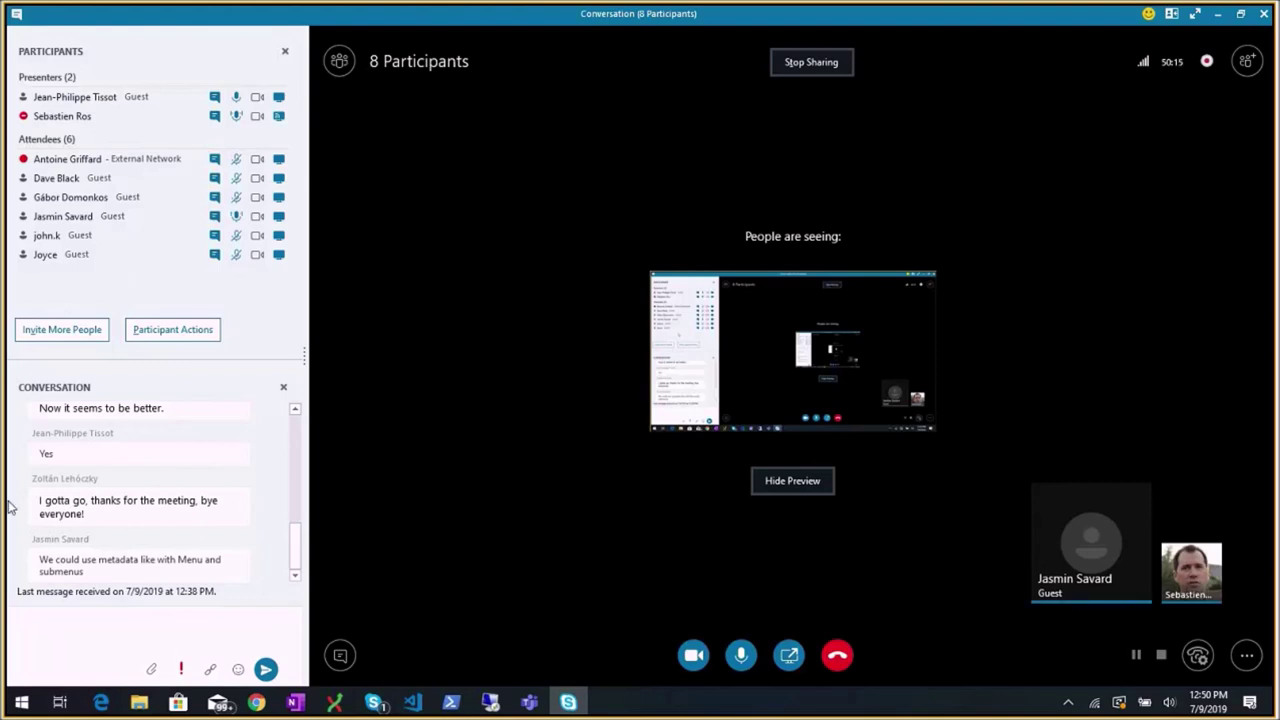
{"action": "mouse_move", "coordinate": [258, 705]}
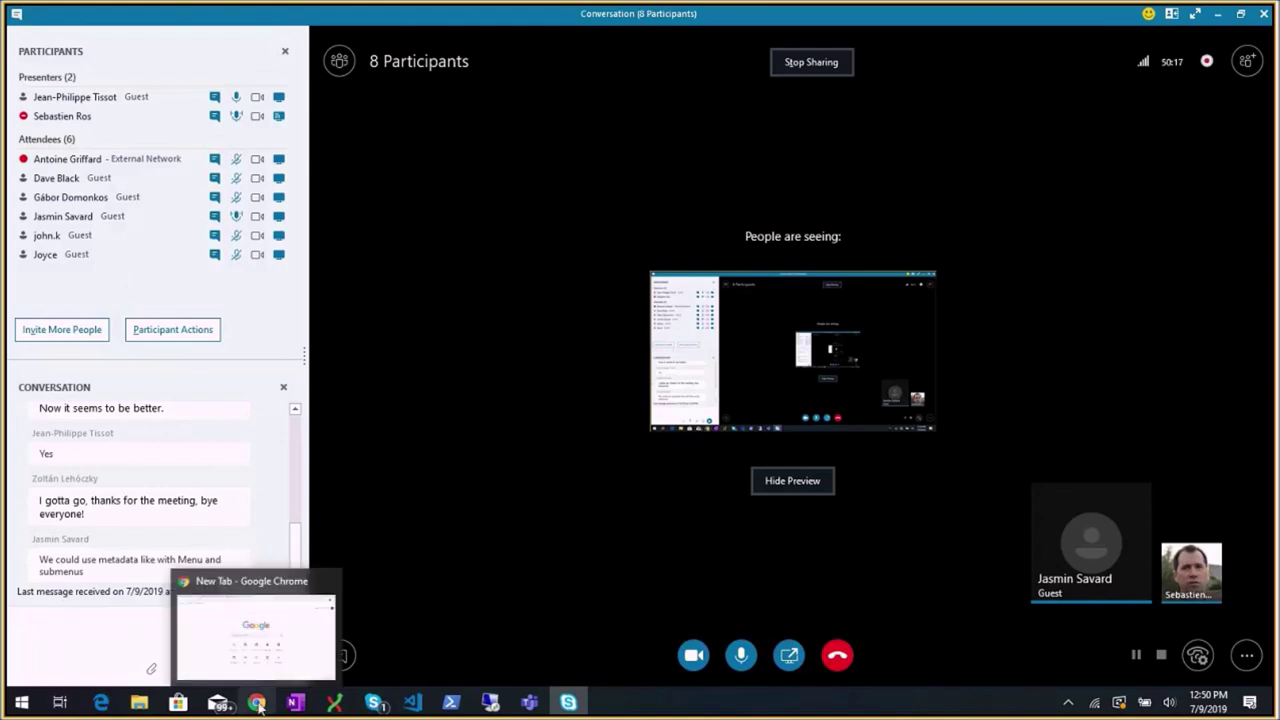